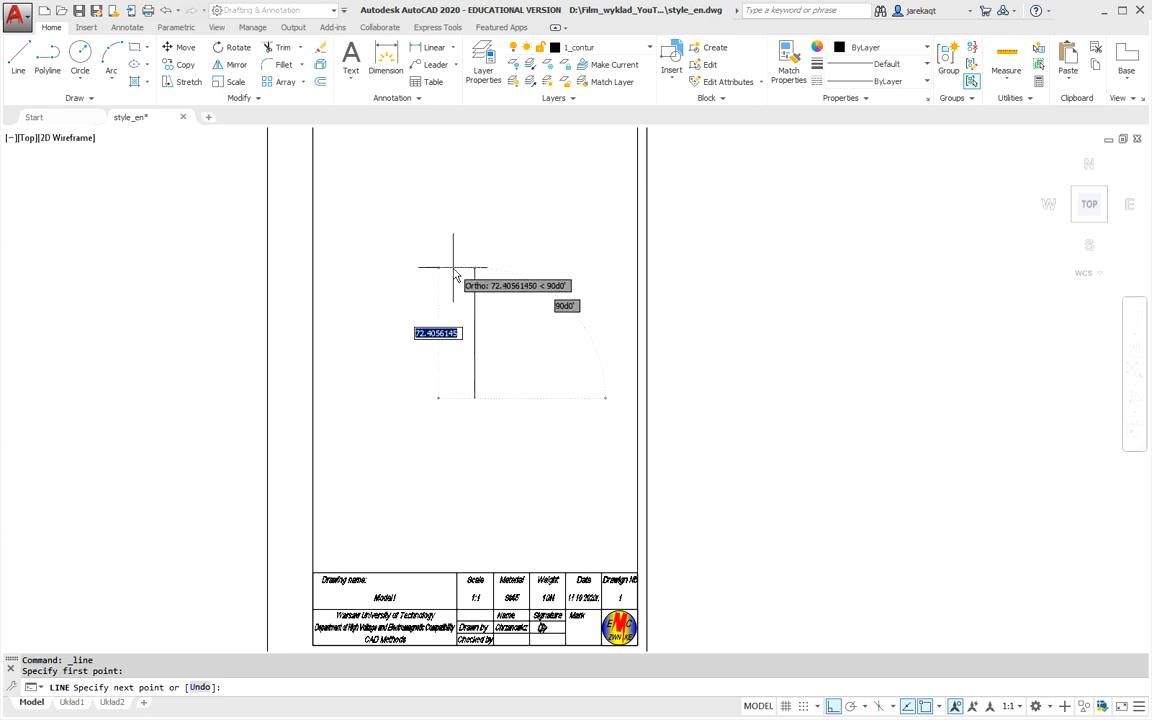
Draw a vertical line 49.7 units long upward from the start point inside the drawing frame.
text(49.7)
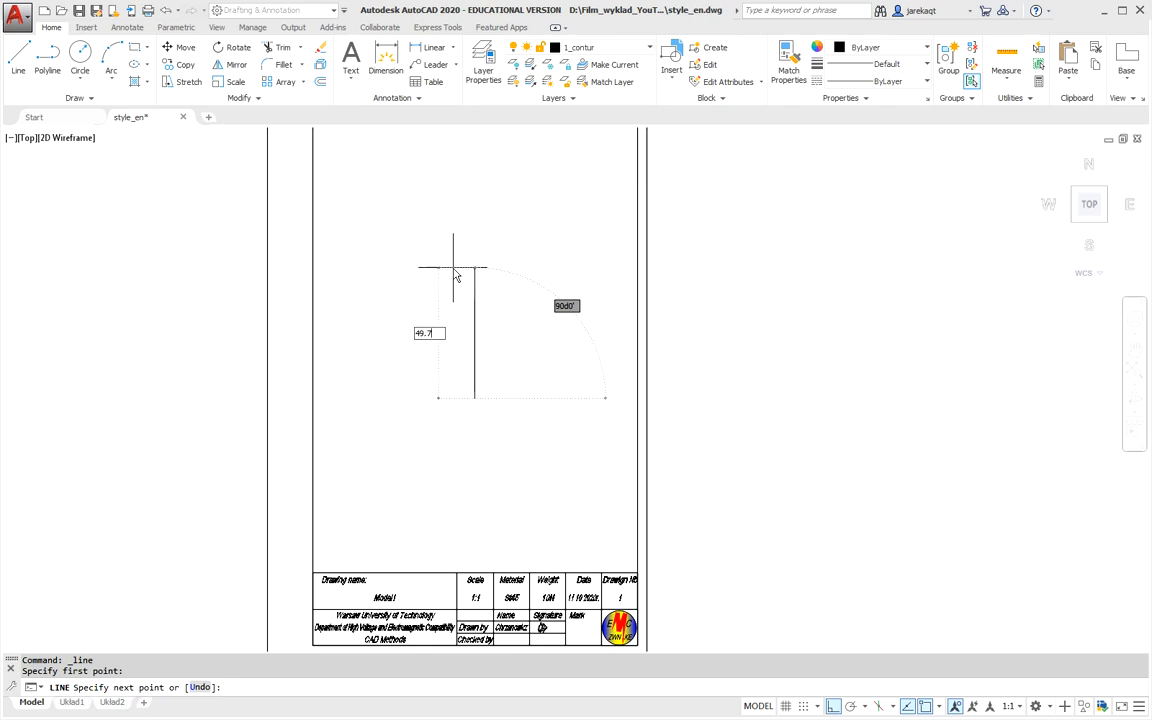
key(Return)
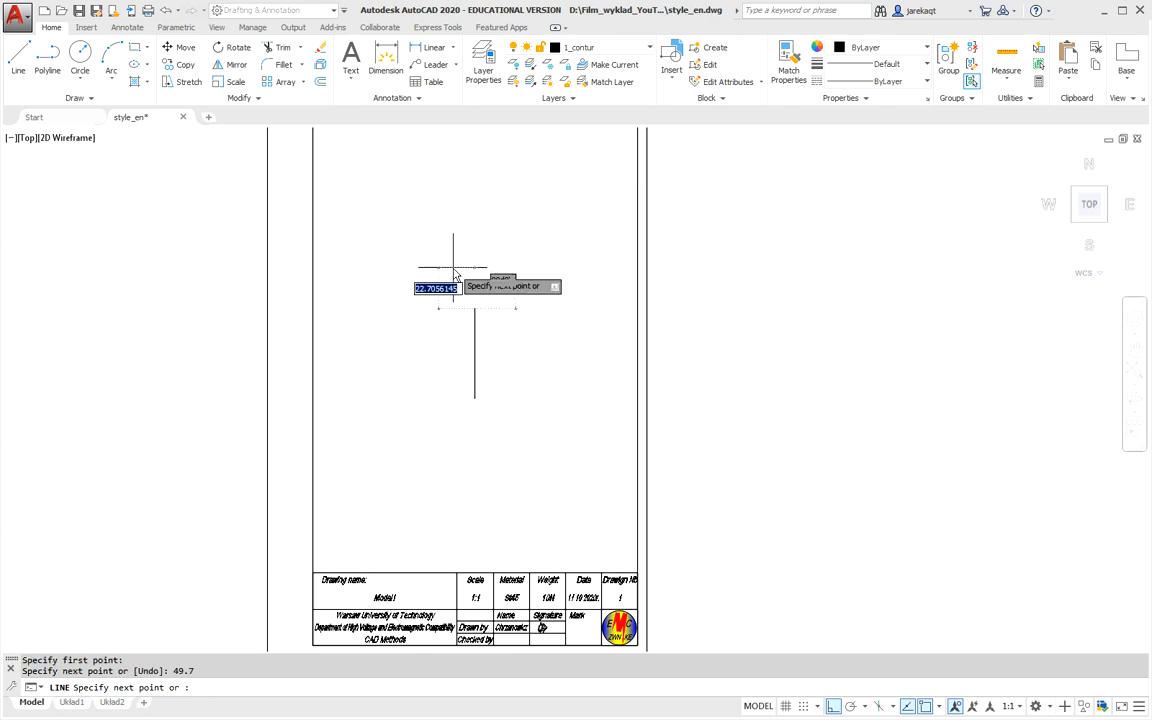
key(Escape)
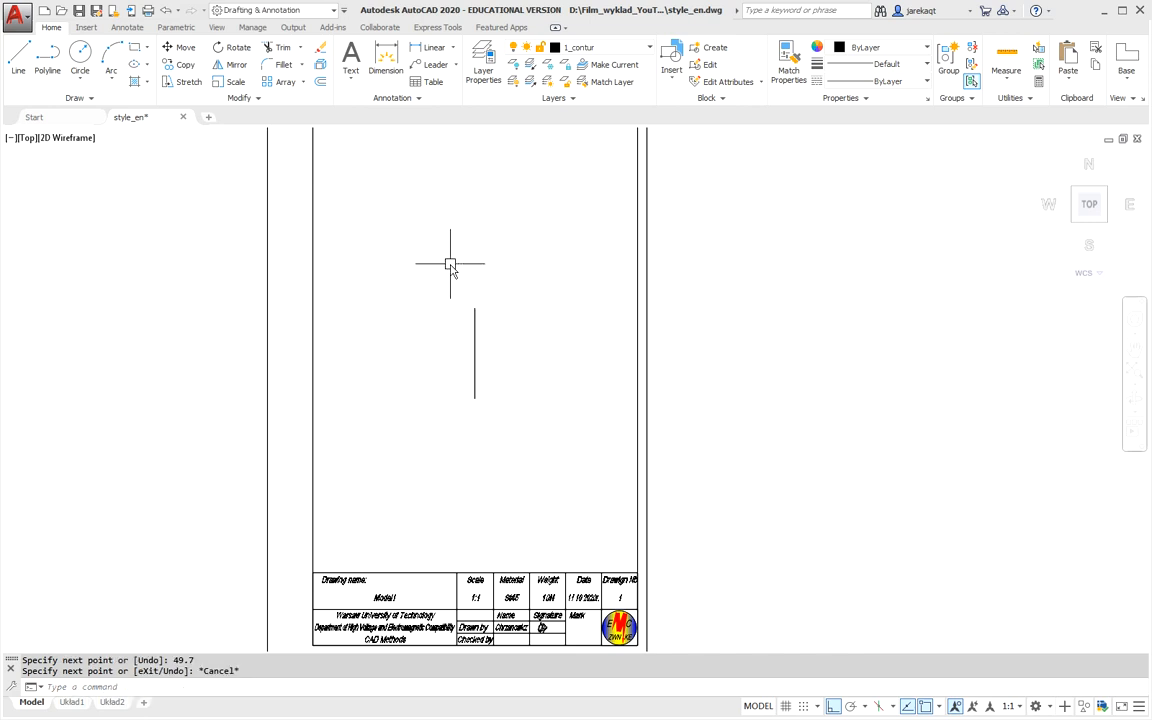
Move the vertical line to the 2_axes layer so it serves as the centre axis.
click(476, 328)
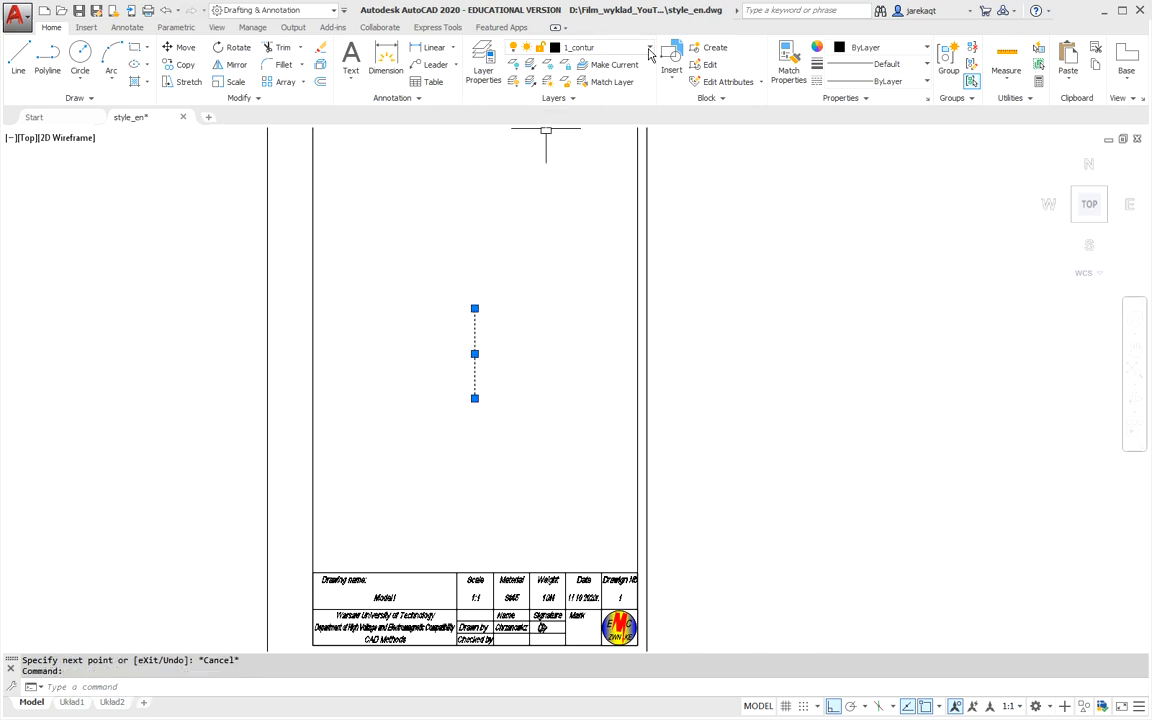
click(586, 48)
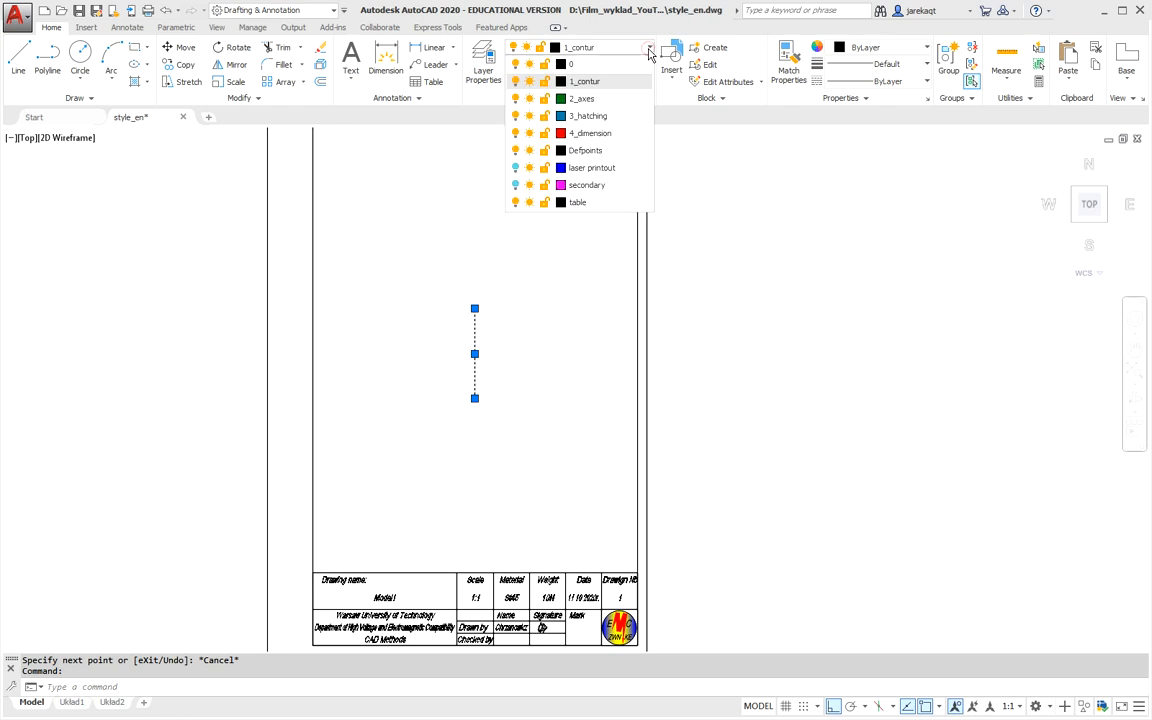
click(588, 100)
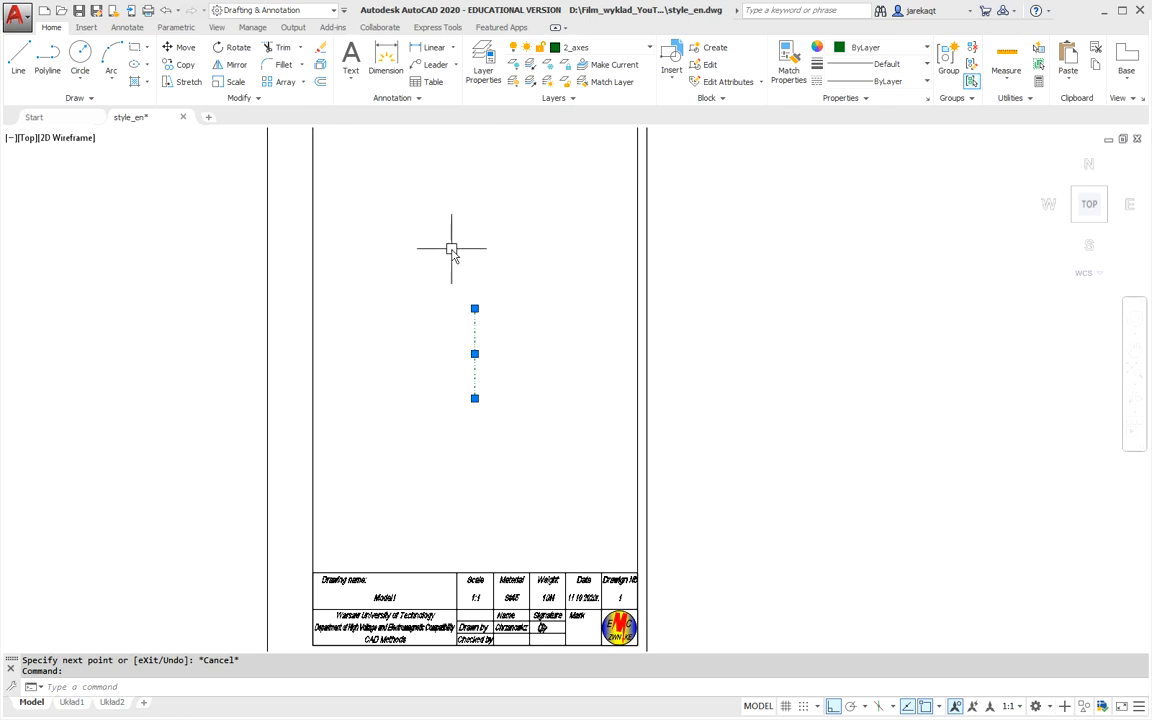
key(Escape)
scroll(471, 303, up, 4)
middle_drag(481, 325, 546, 253)
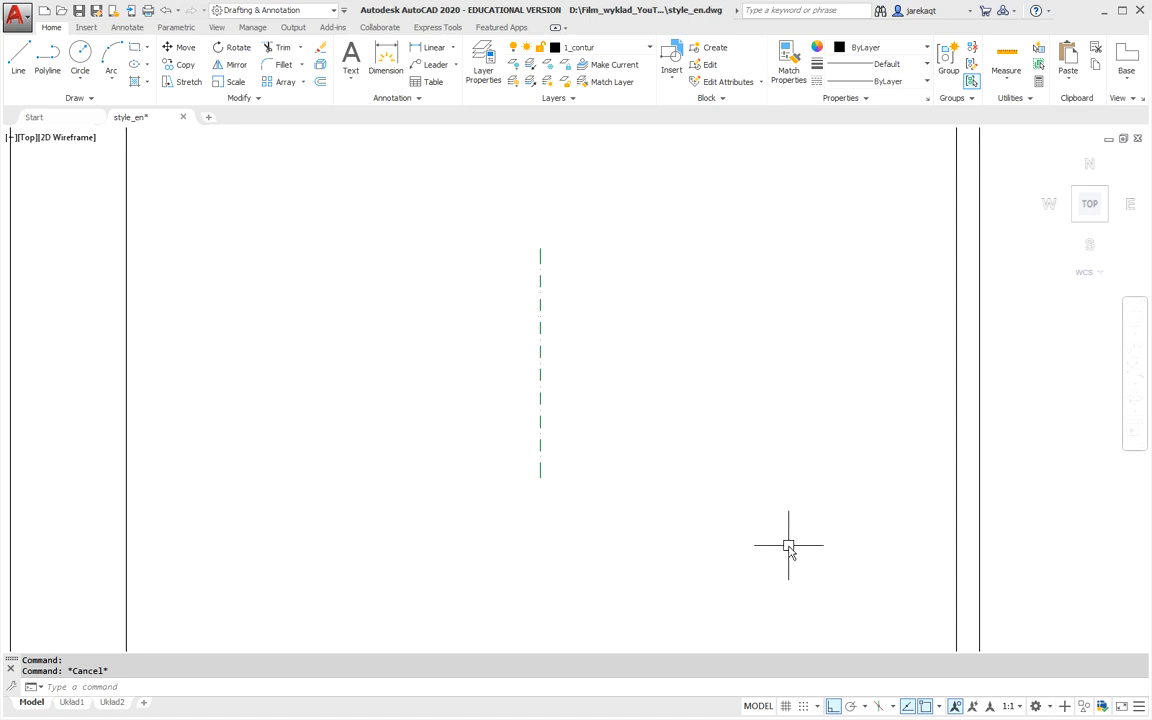
Review which running object snap modes are enabled in the drafting settings.
click(939, 706)
click(945, 686)
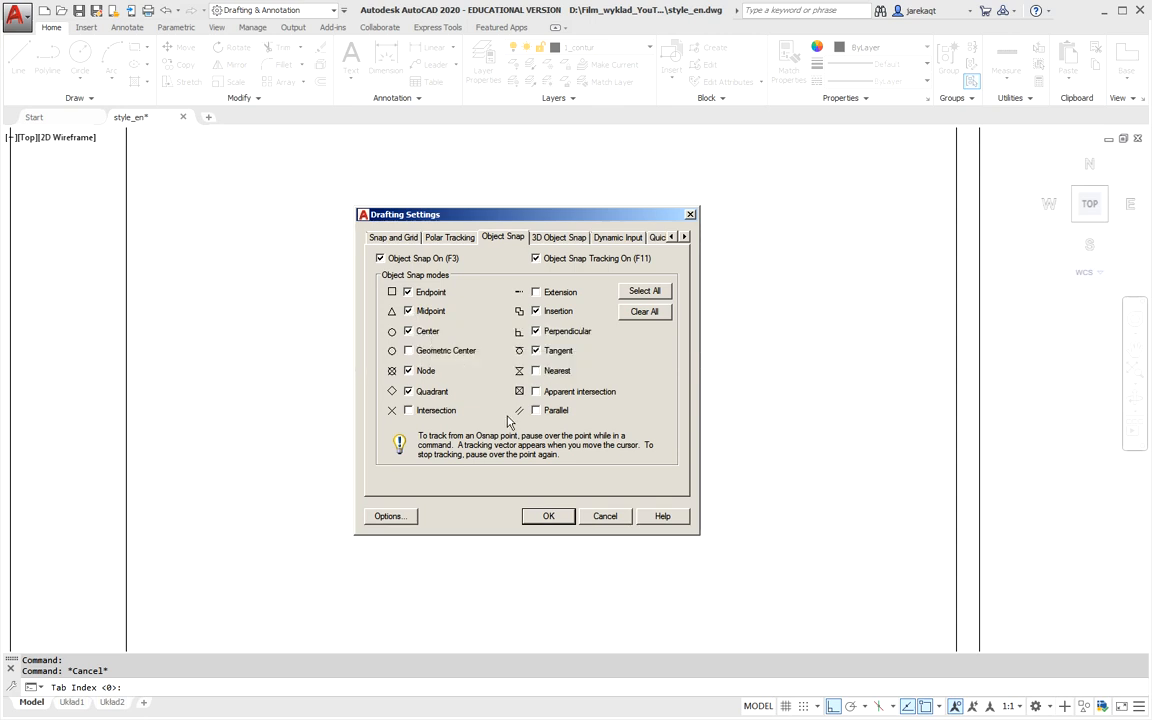
click(549, 516)
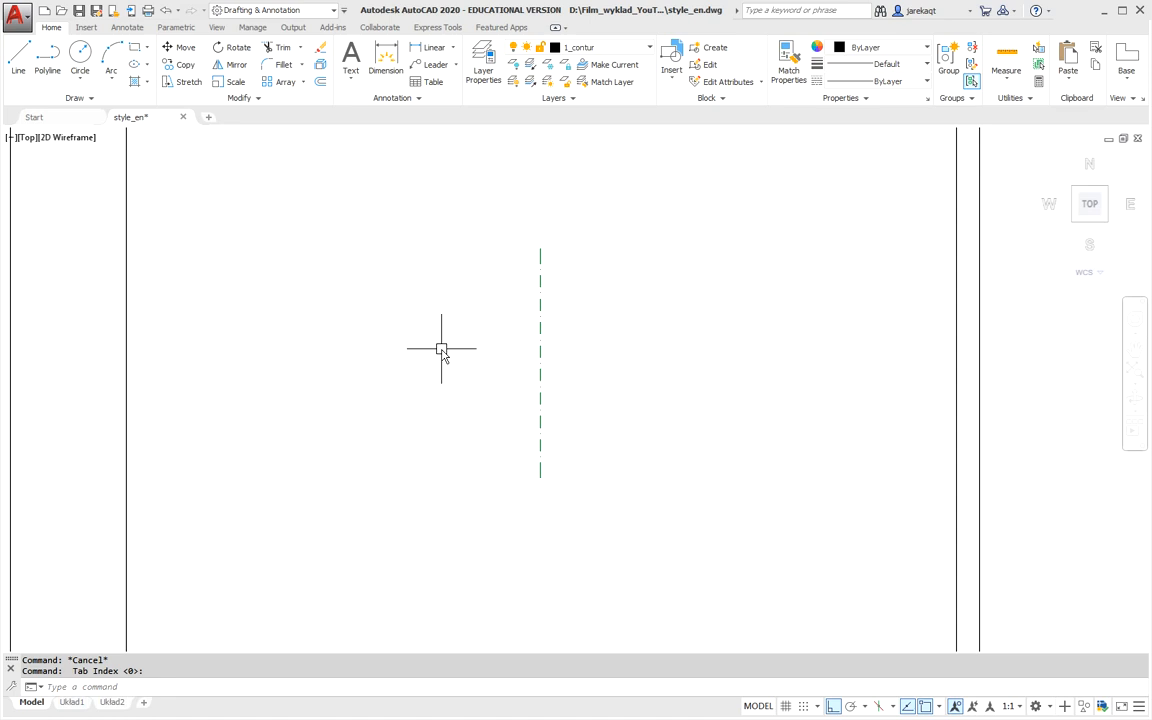
Draw a circle of diameter 29.8 centred on the upper endpoint of the axis.
click(86, 80)
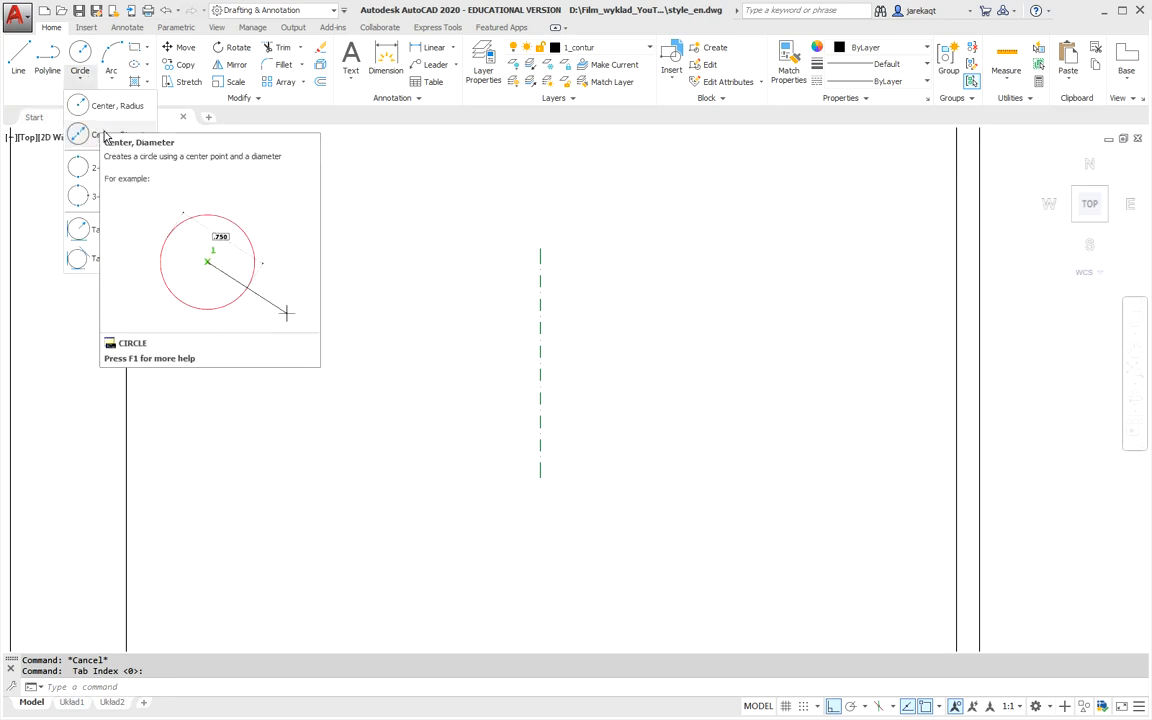
click(104, 135)
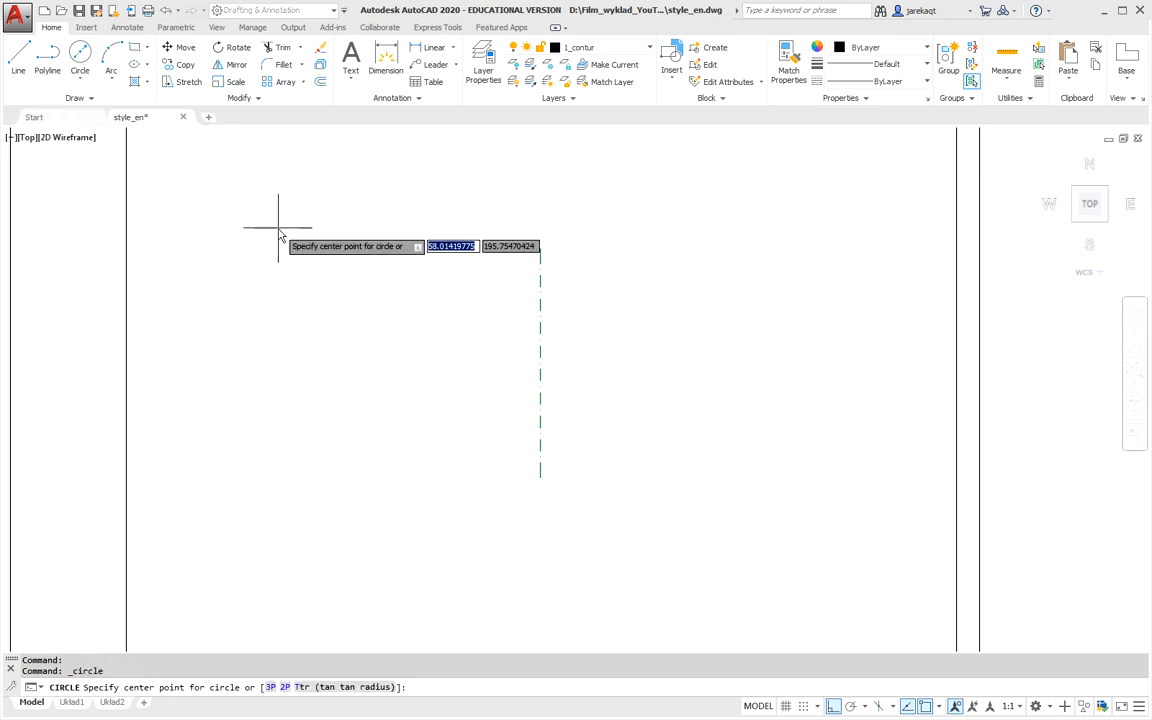
click(541, 249)
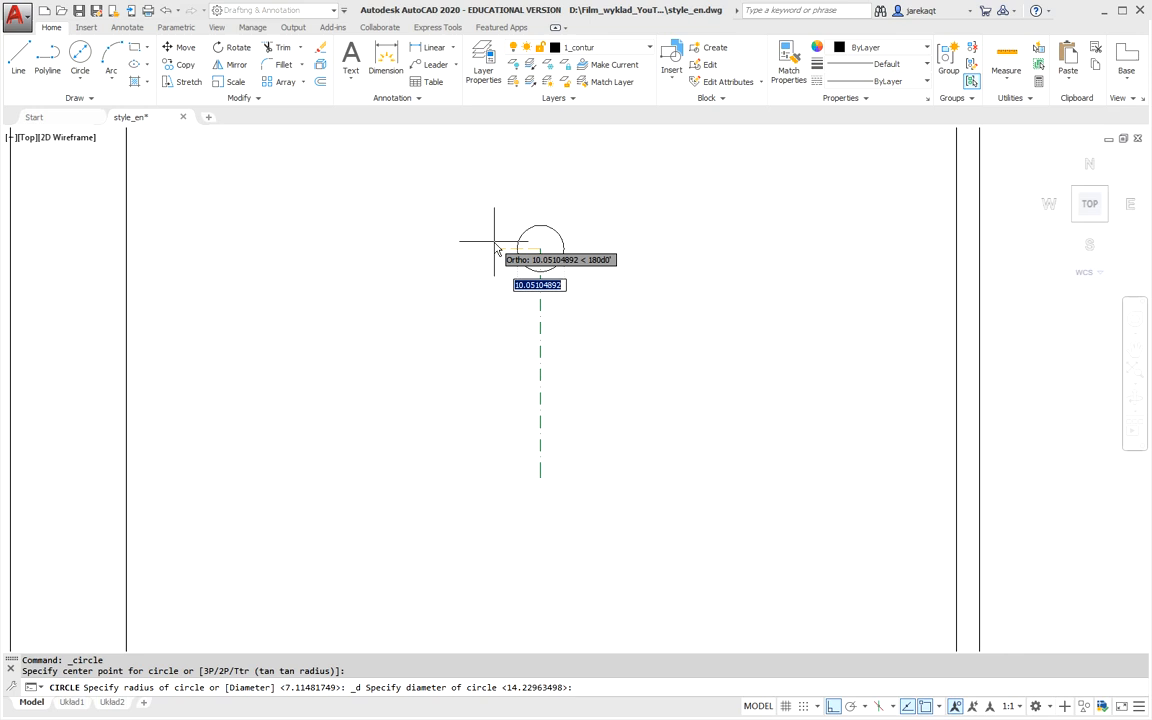
text(2)
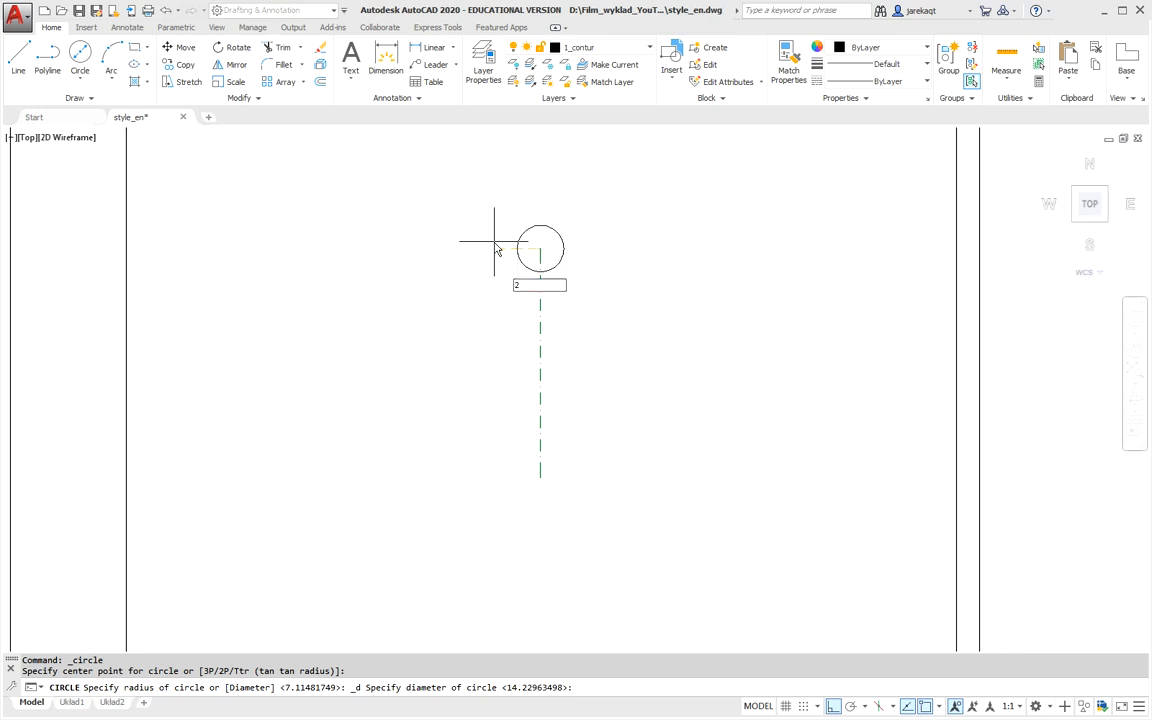
text(9.8)
key(Return)
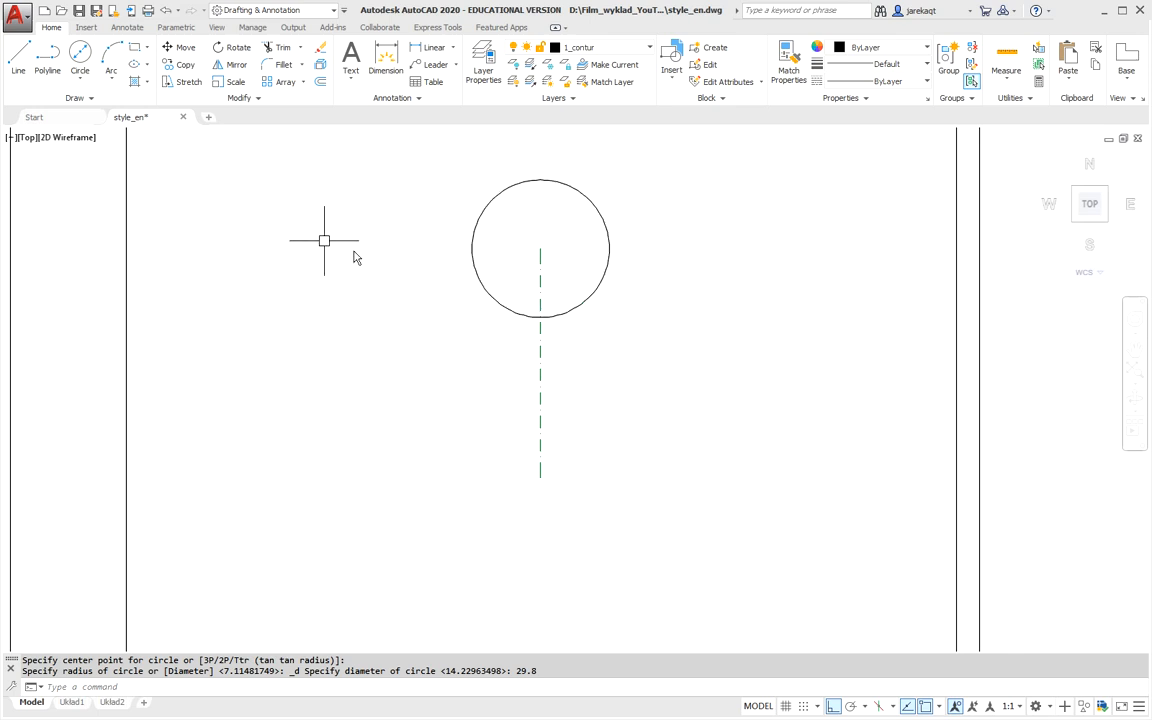
Draw a circle of diameter 78.8 centred on the axis, 5.3 above its lower endpoint.
key(Return)
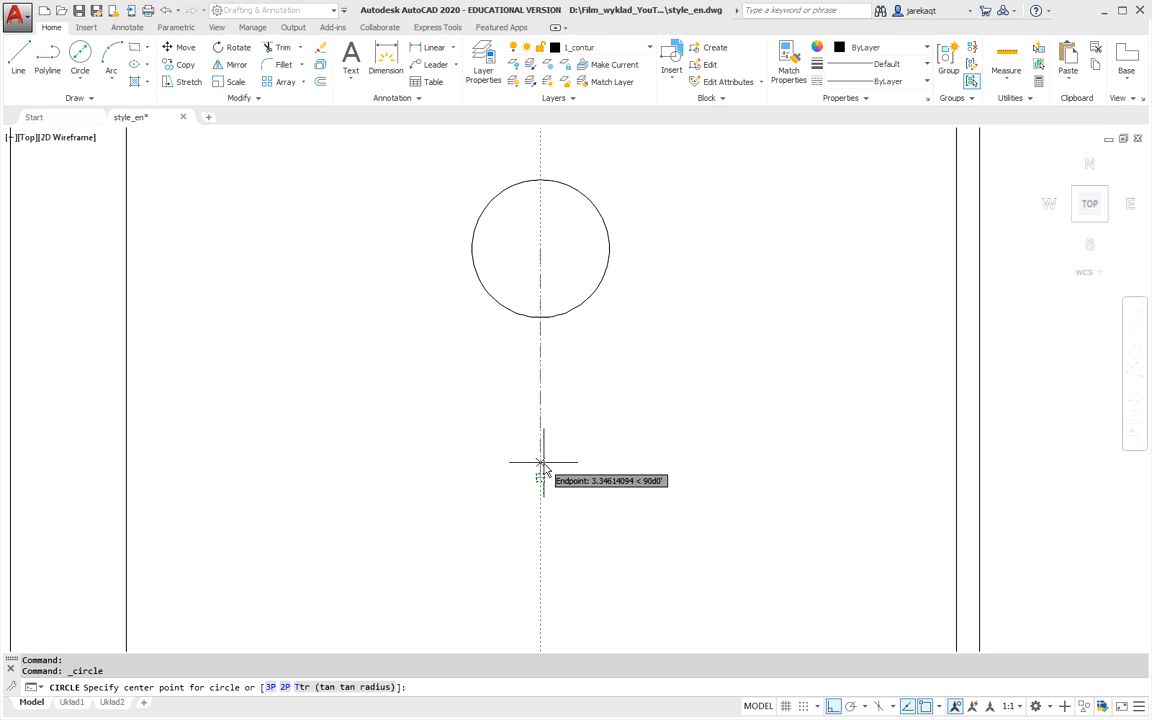
text(5.)
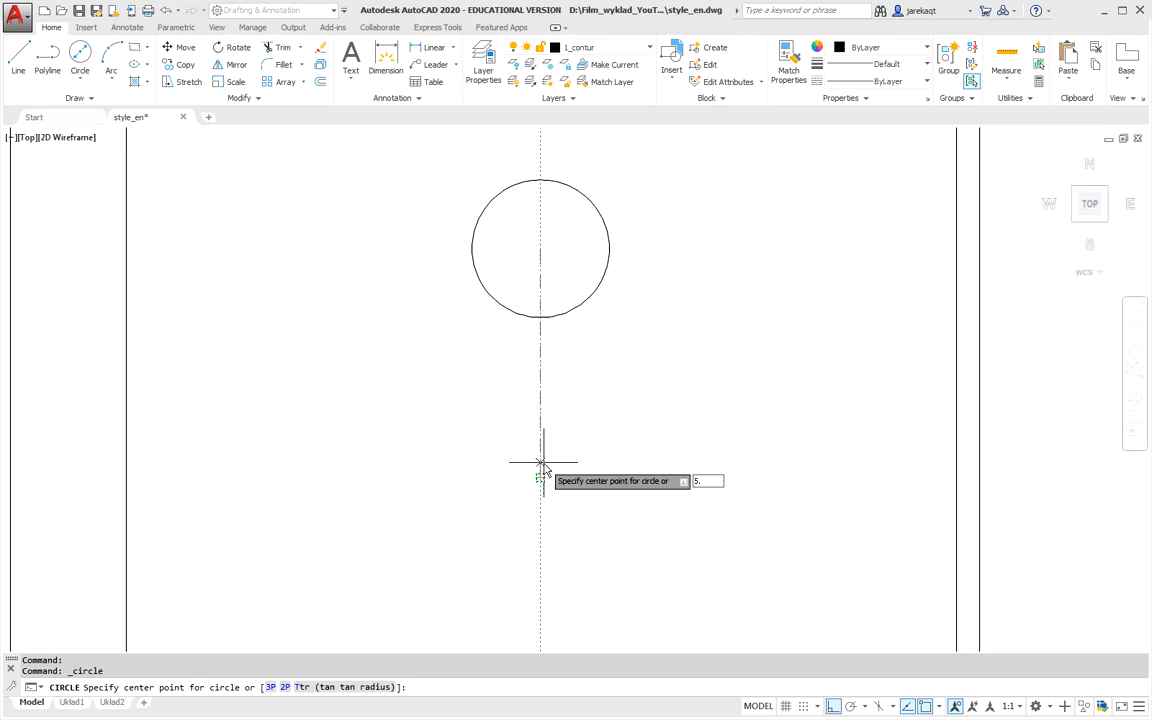
text(3)
key(Return)
text(d)
key(Return)
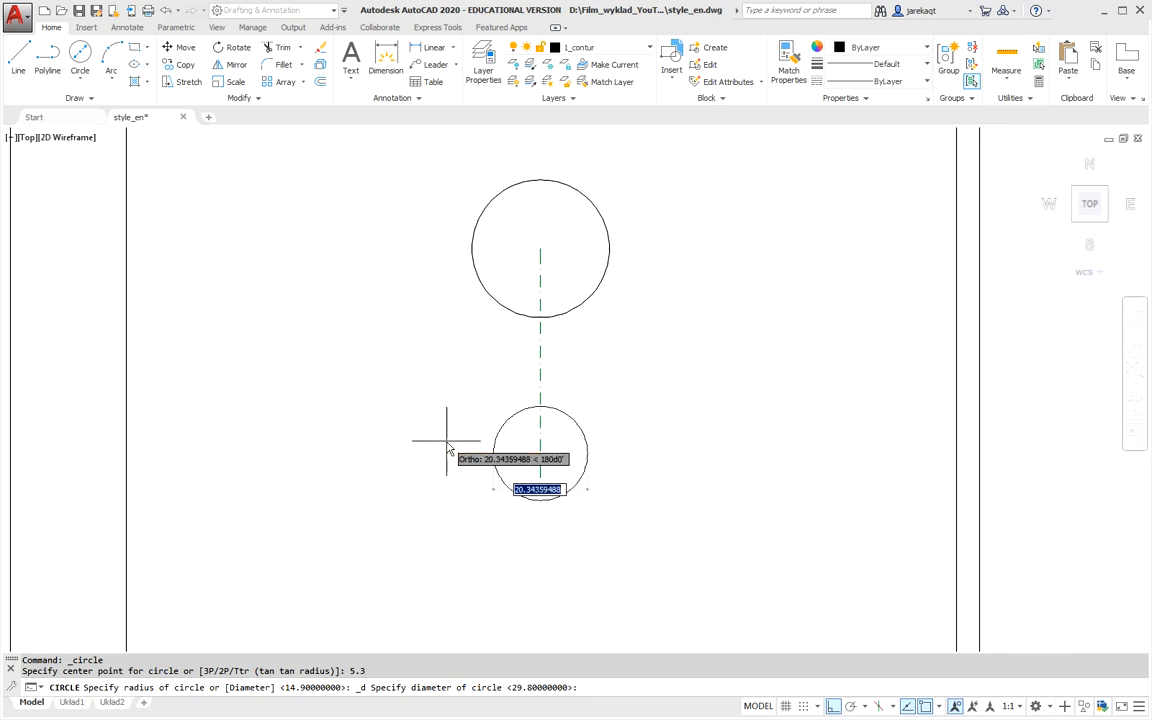
text(78)
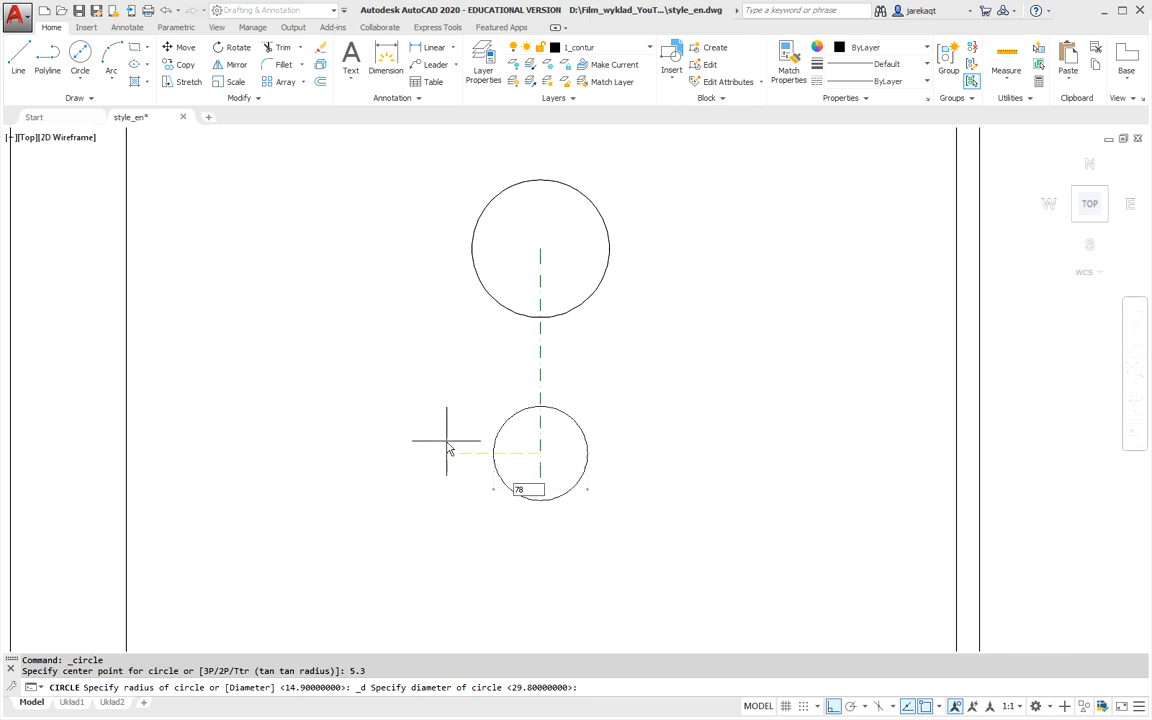
text(.8)
key(Return)
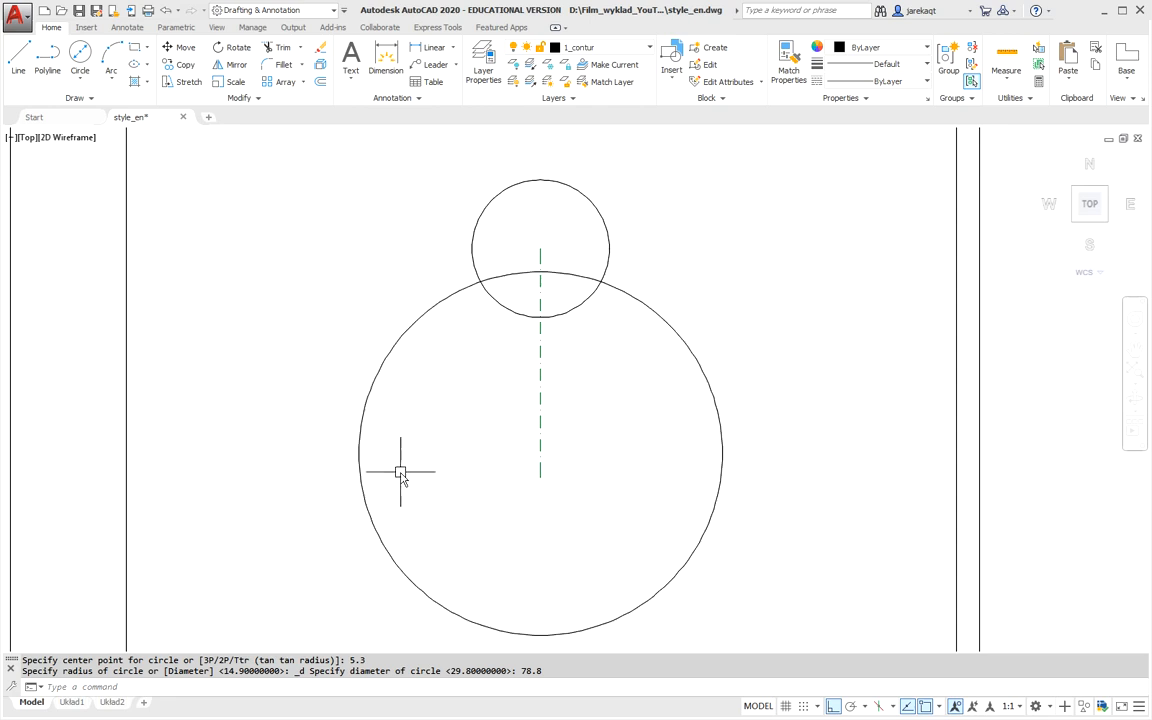
Draw a 0.3-wide polyline from the large circle's centre to its left quadrant, 7.7 up, and horizontally back to the axis.
click(57, 66)
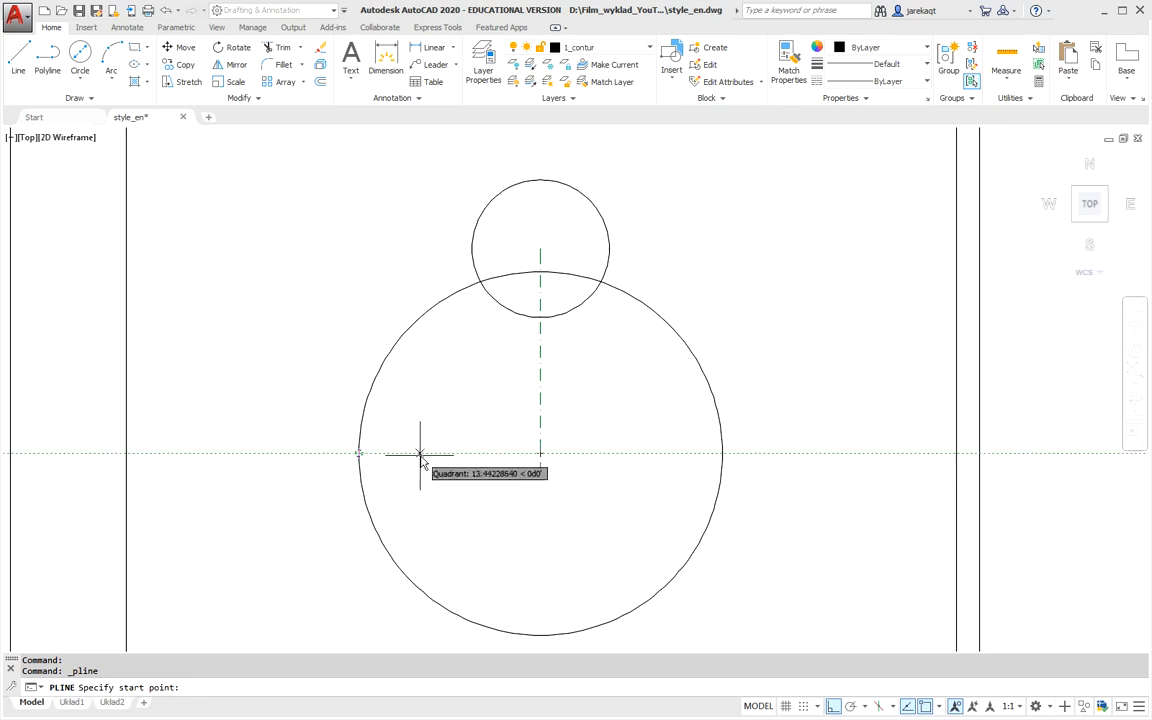
shift+right_click(510, 462)
click(541, 291)
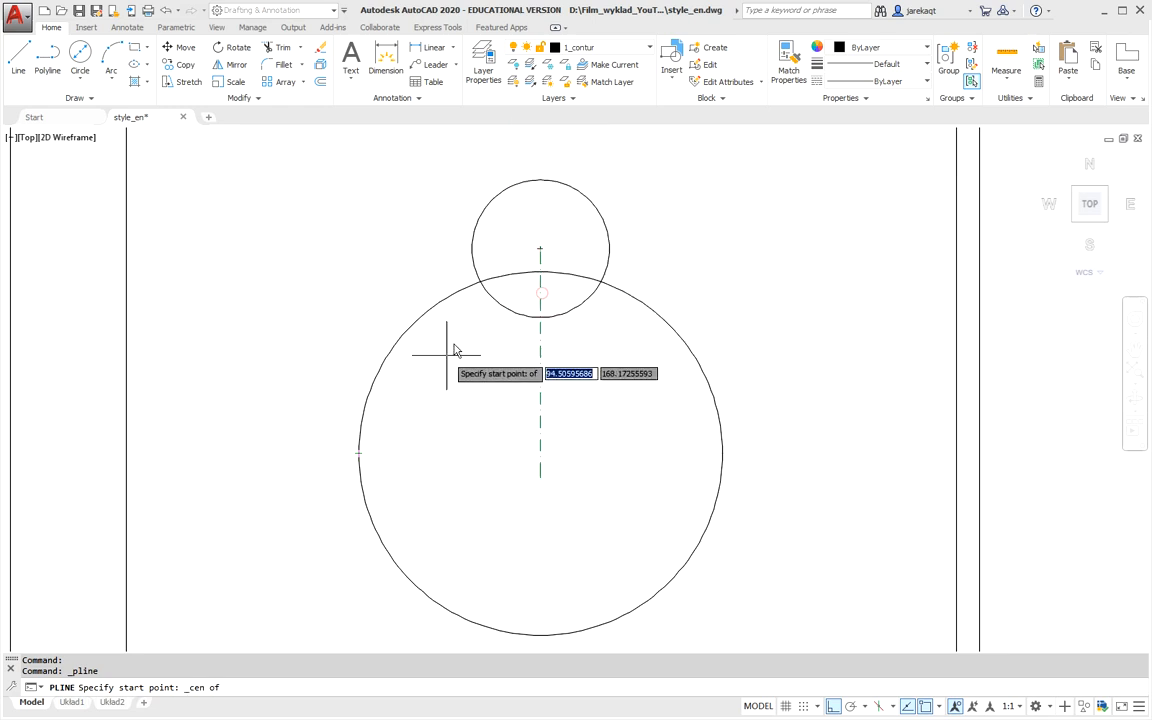
click(363, 461)
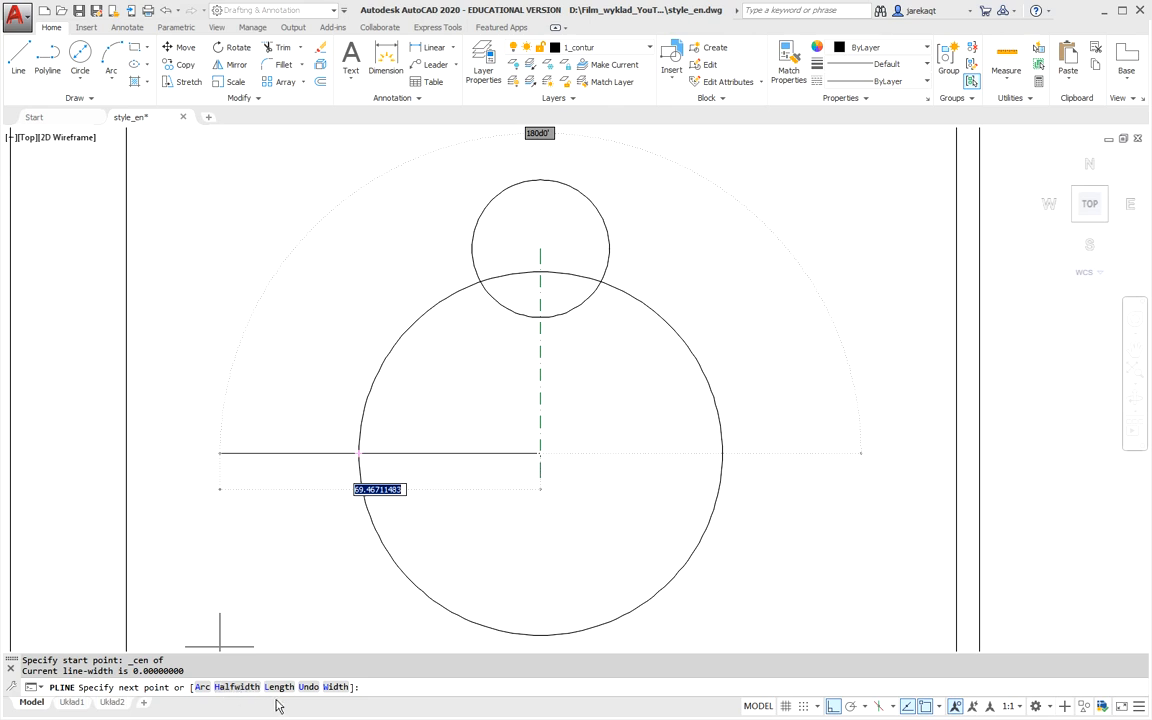
click(336, 687)
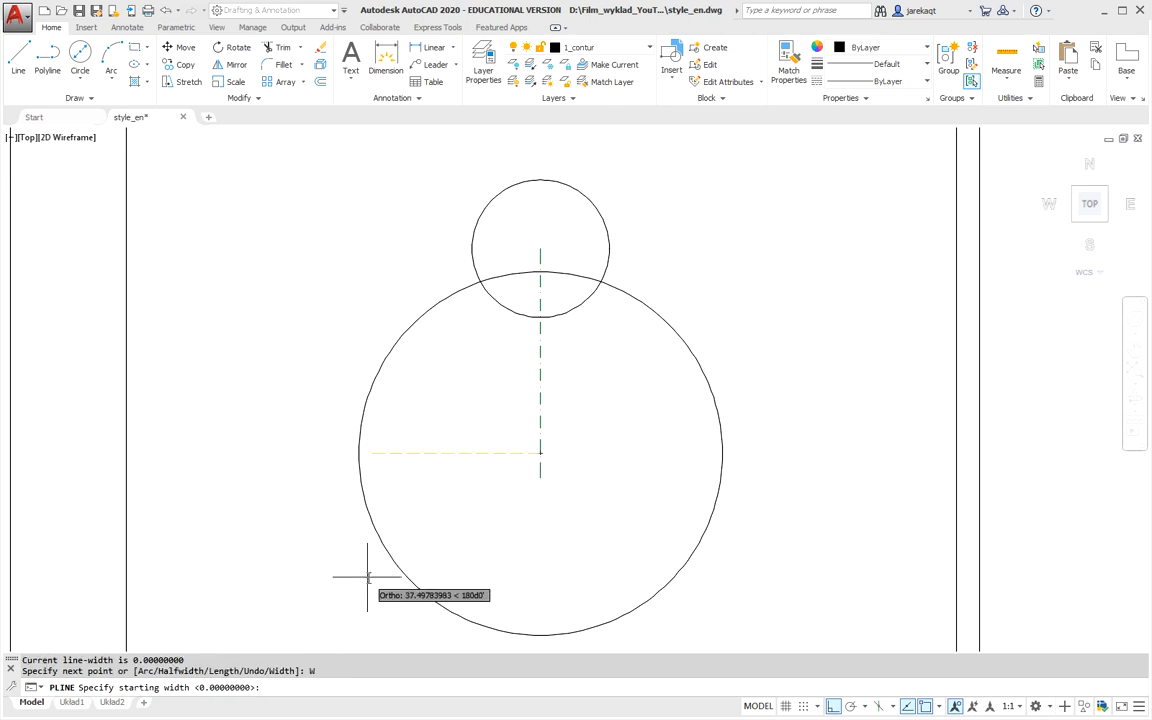
text(.3)
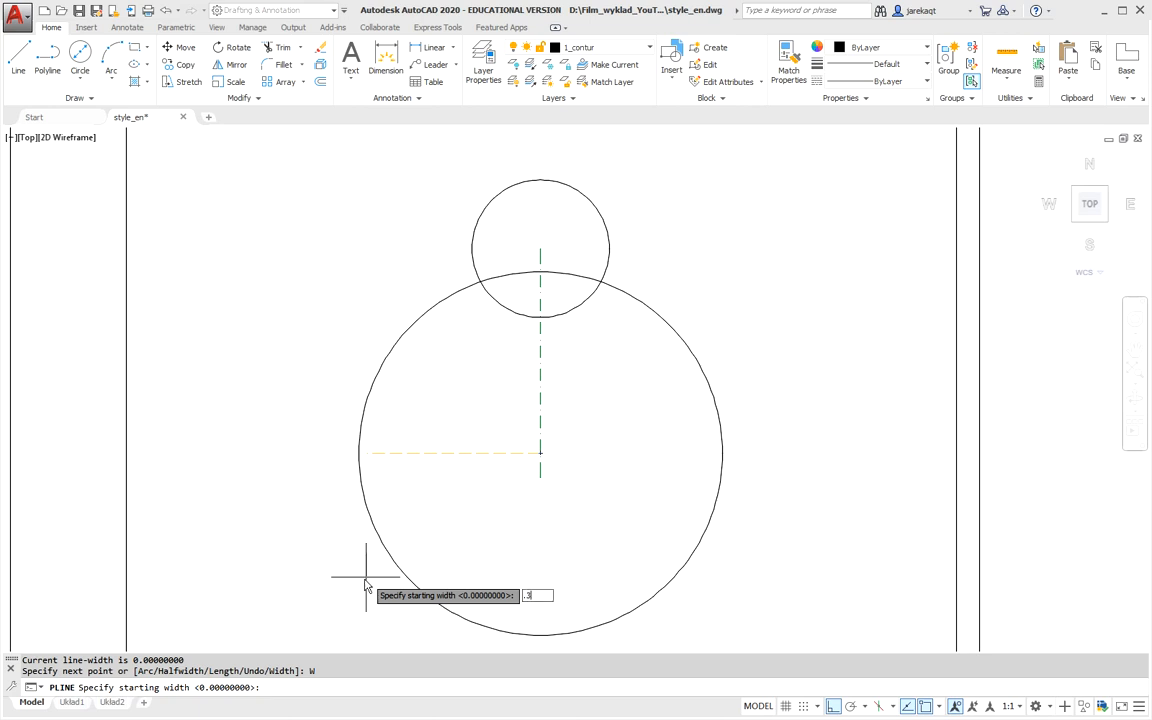
key(Return)
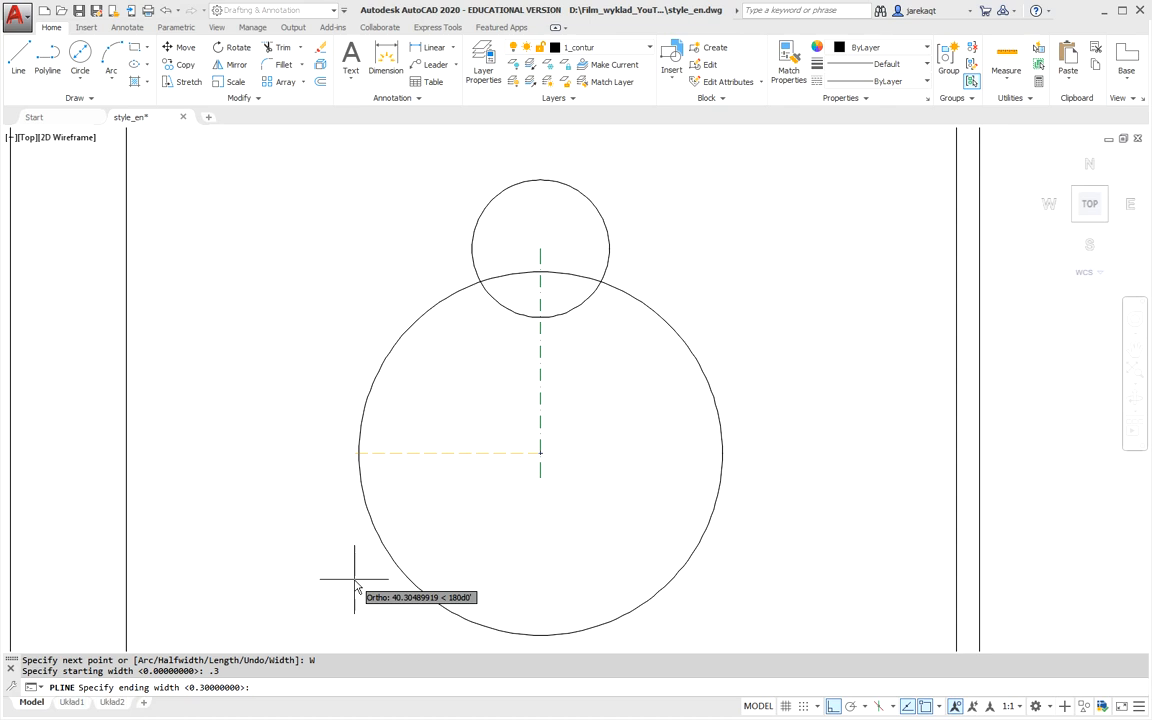
key(Return)
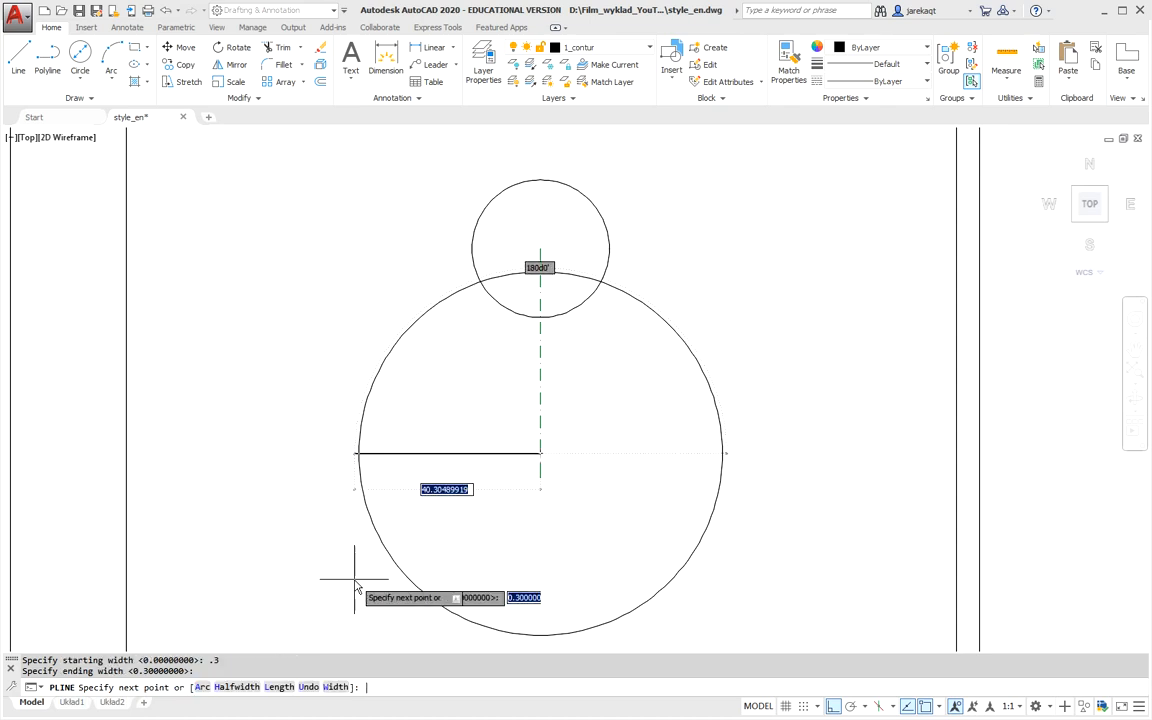
click(359, 454)
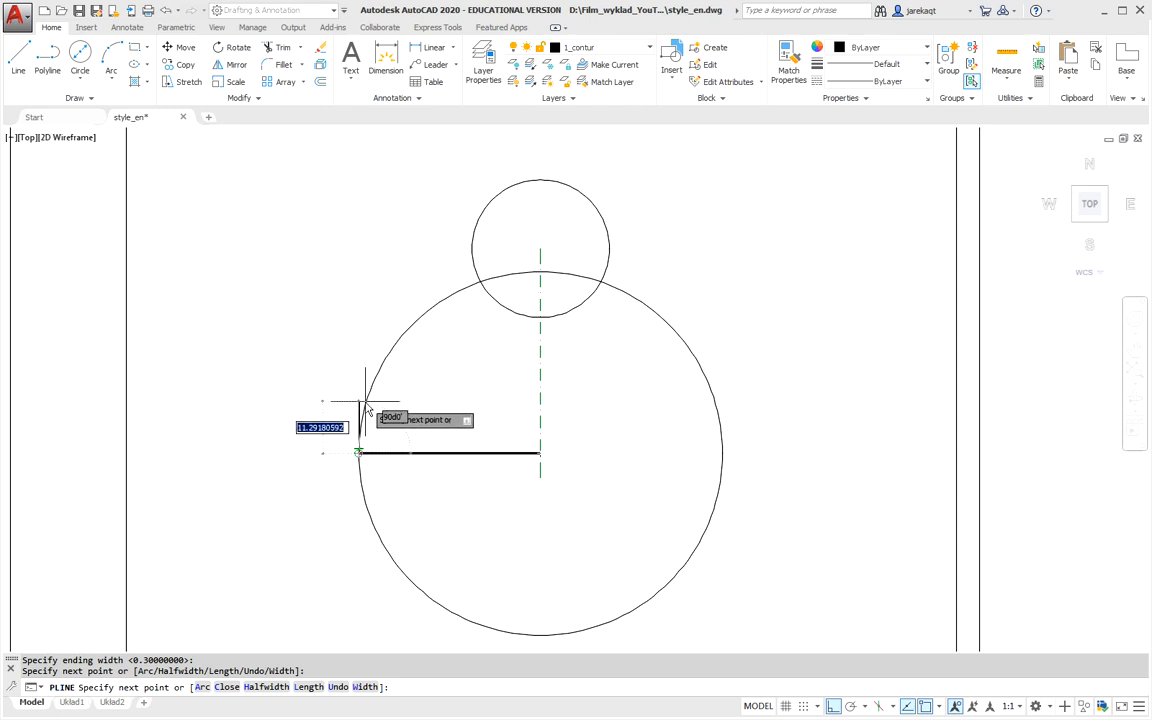
text(7.7)
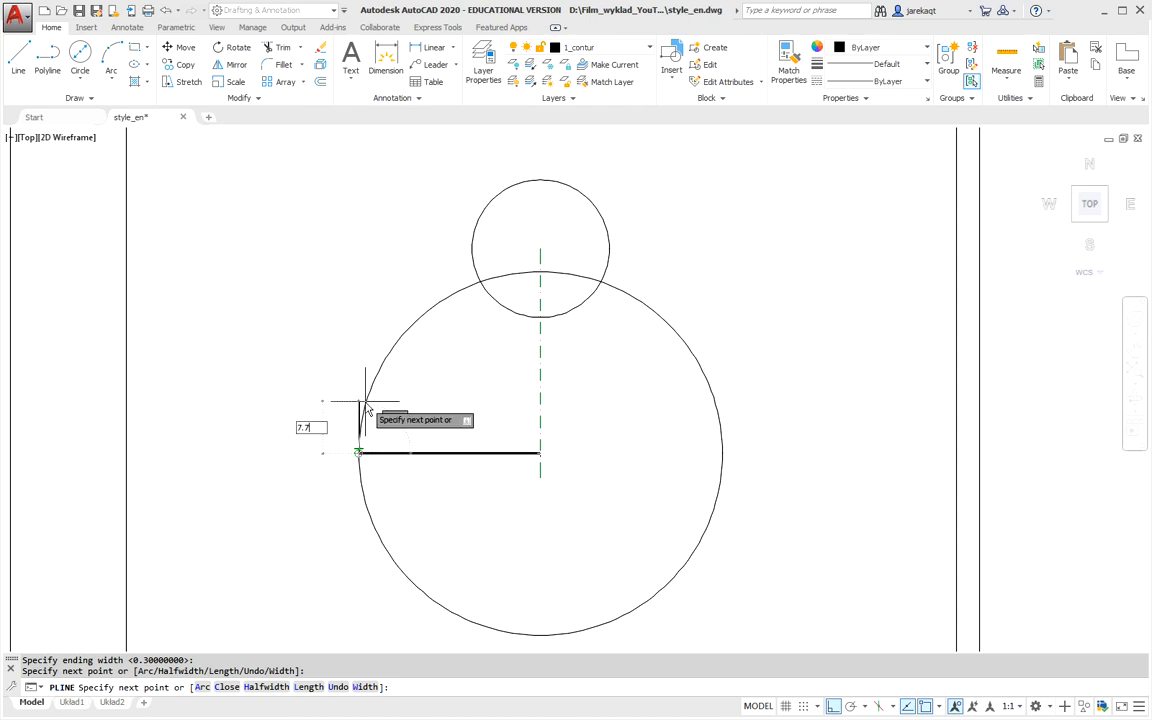
key(Return)
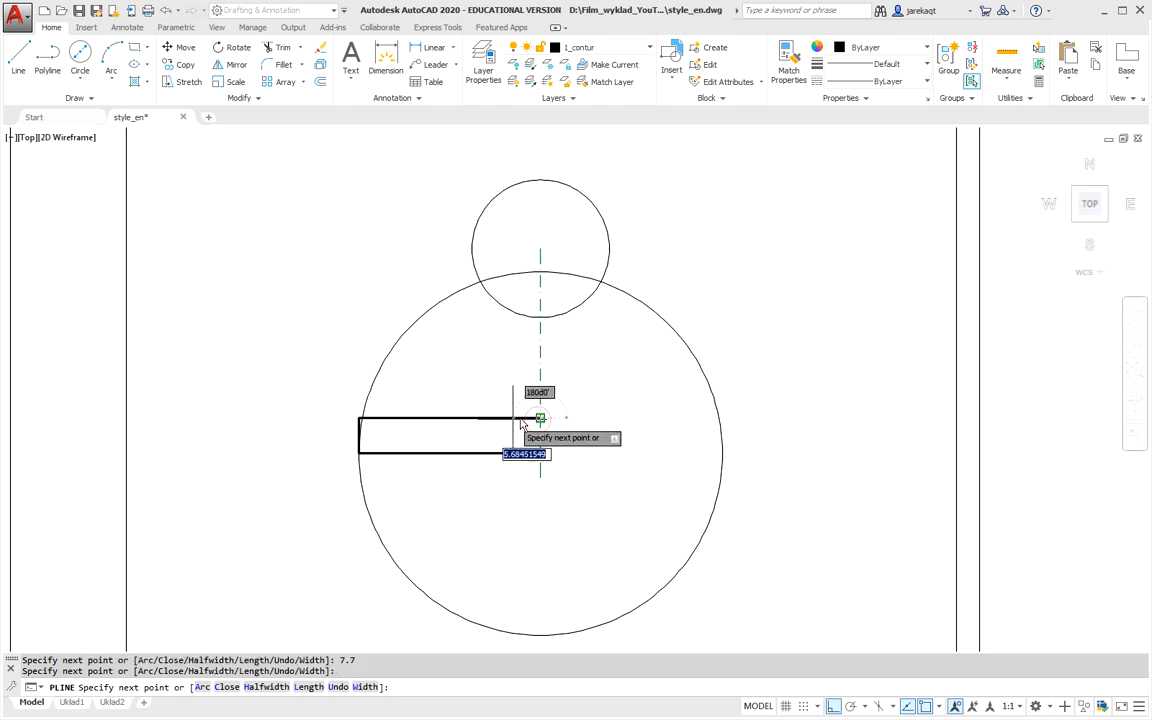
key(Escape)
Draw a polyline from the small circle's centre to its left quadrant, and straight down to the upper edge of the base outline.
right_click(583, 330)
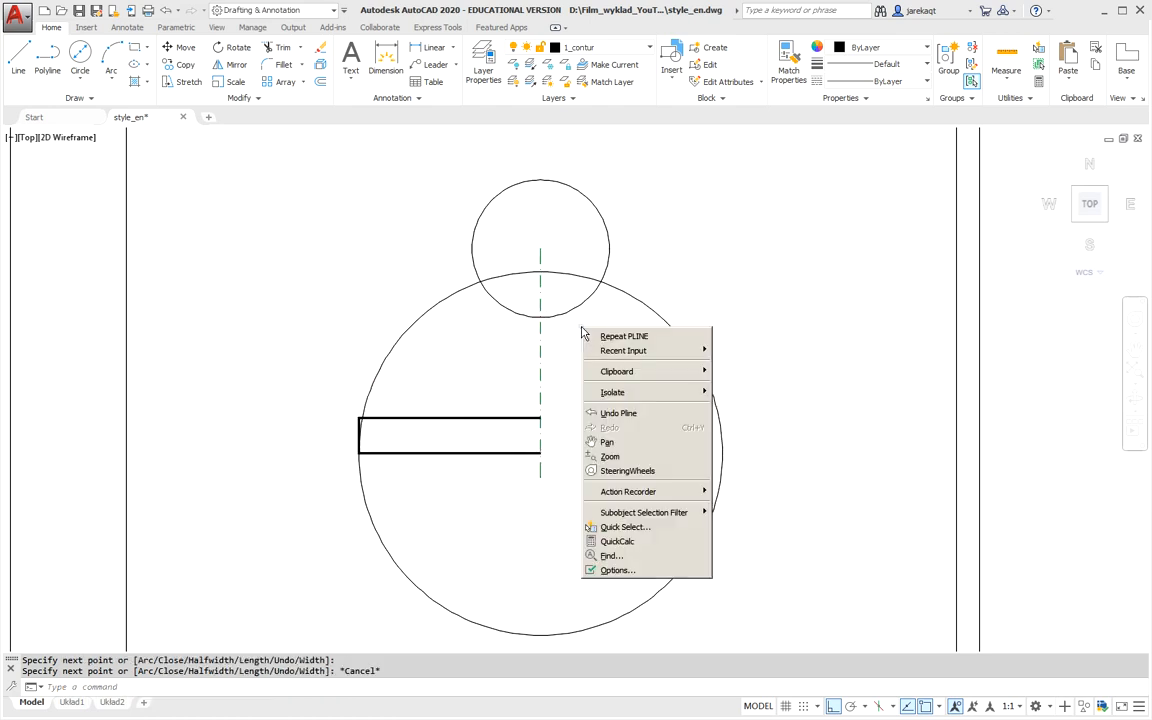
click(624, 338)
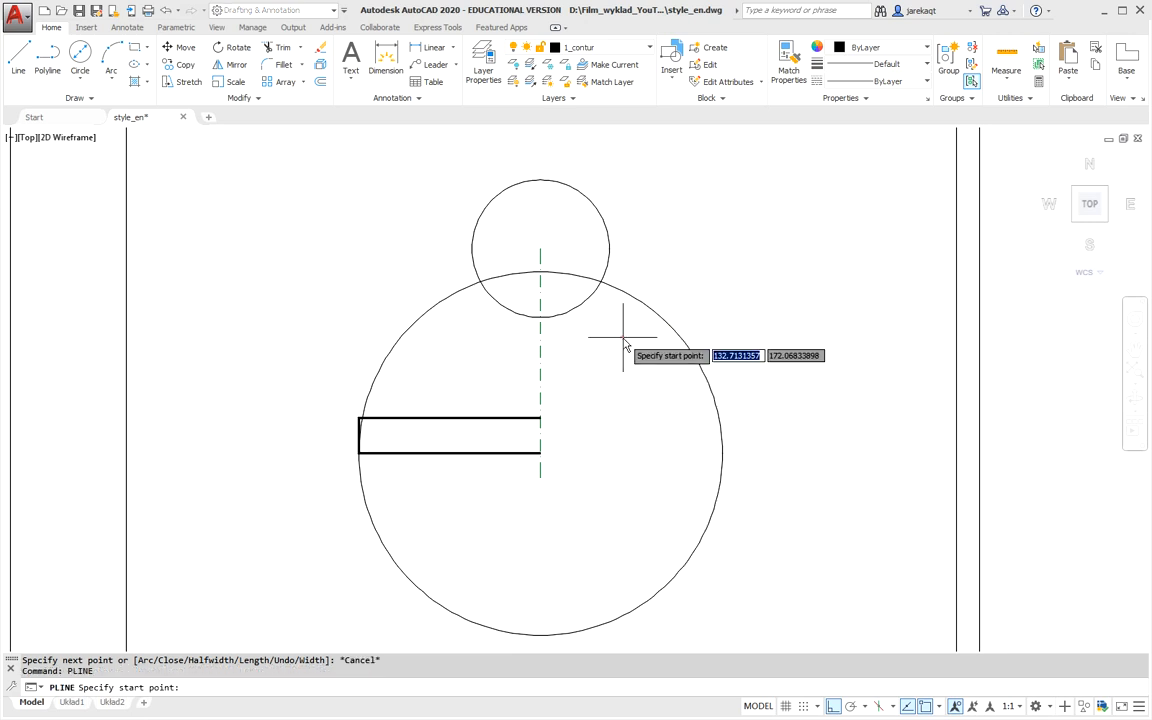
click(540, 248)
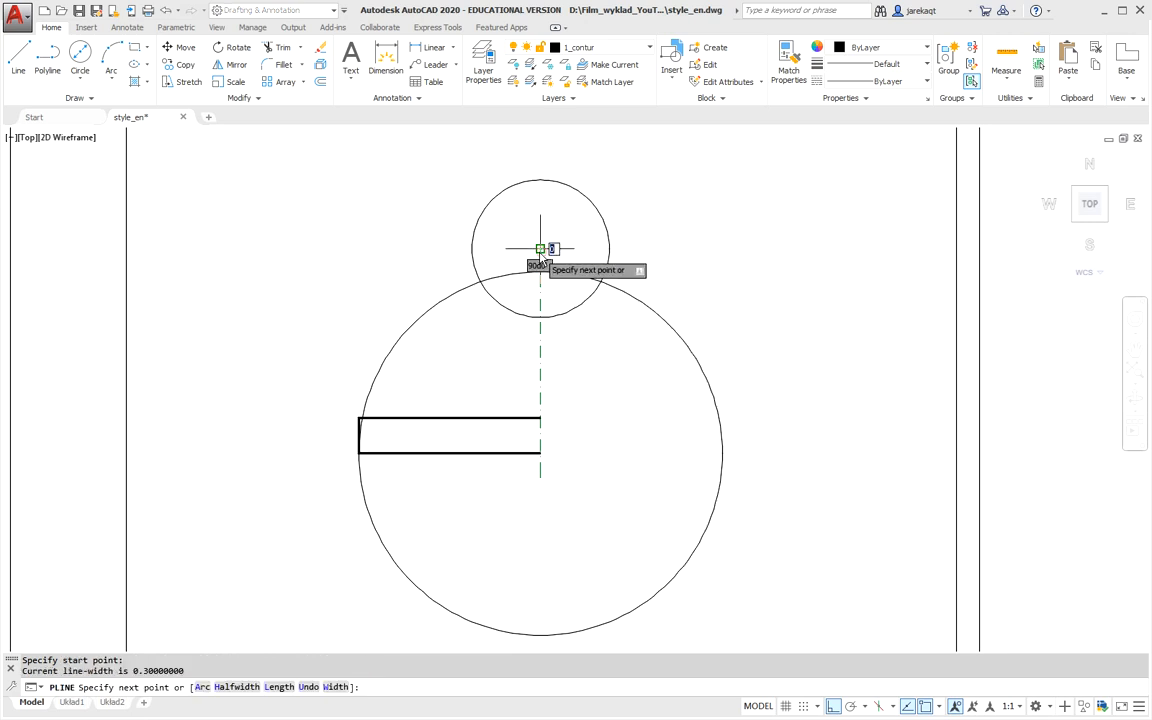
click(474, 249)
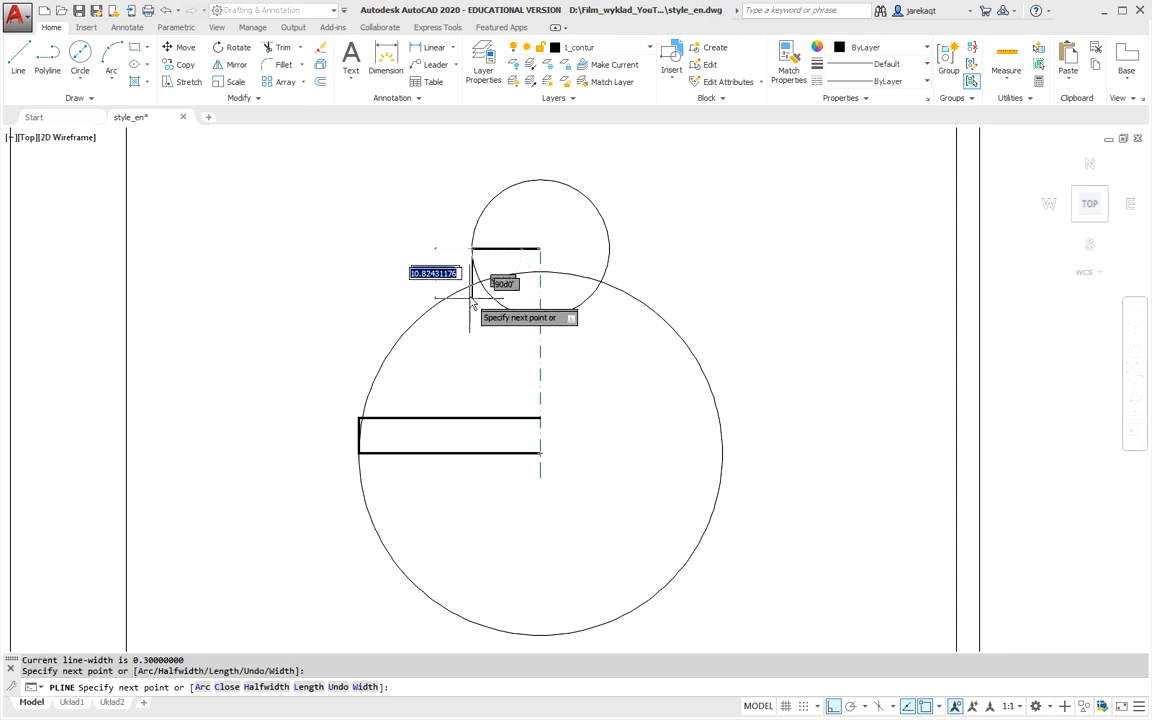
click(476, 420)
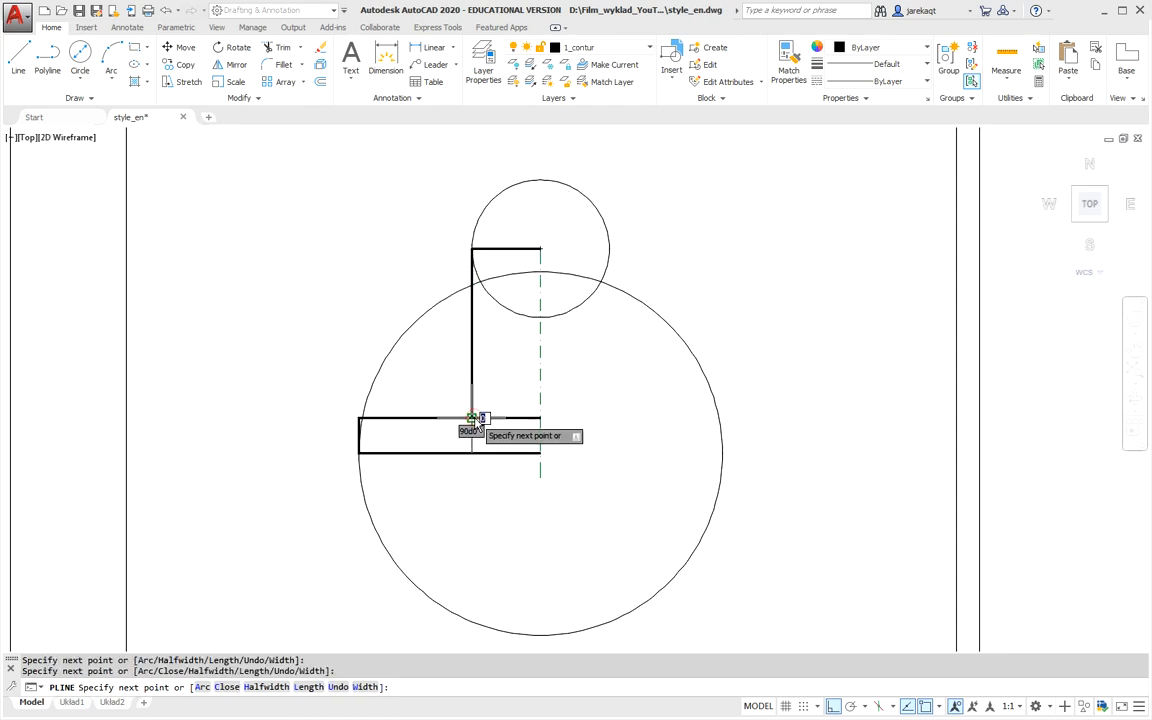
key(Escape)
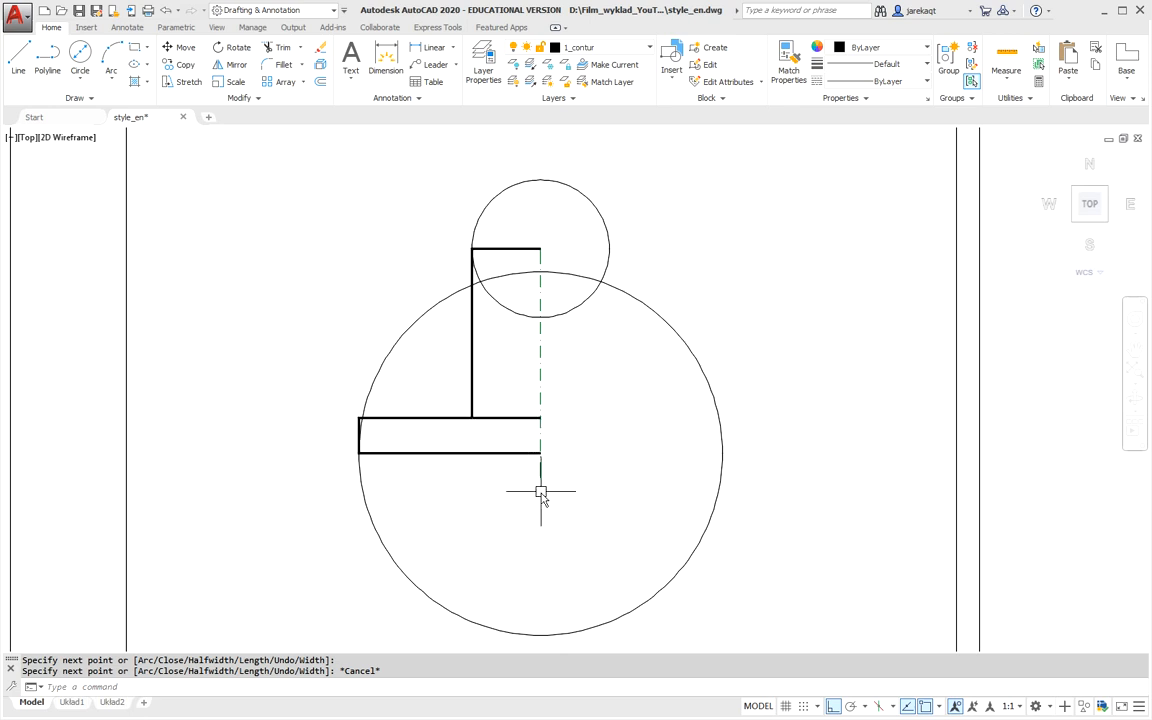
Draw a polyline from the axis's lower endpoint 10 to the left, then 10 long at 120° up across the base outline.
right_click(541, 495)
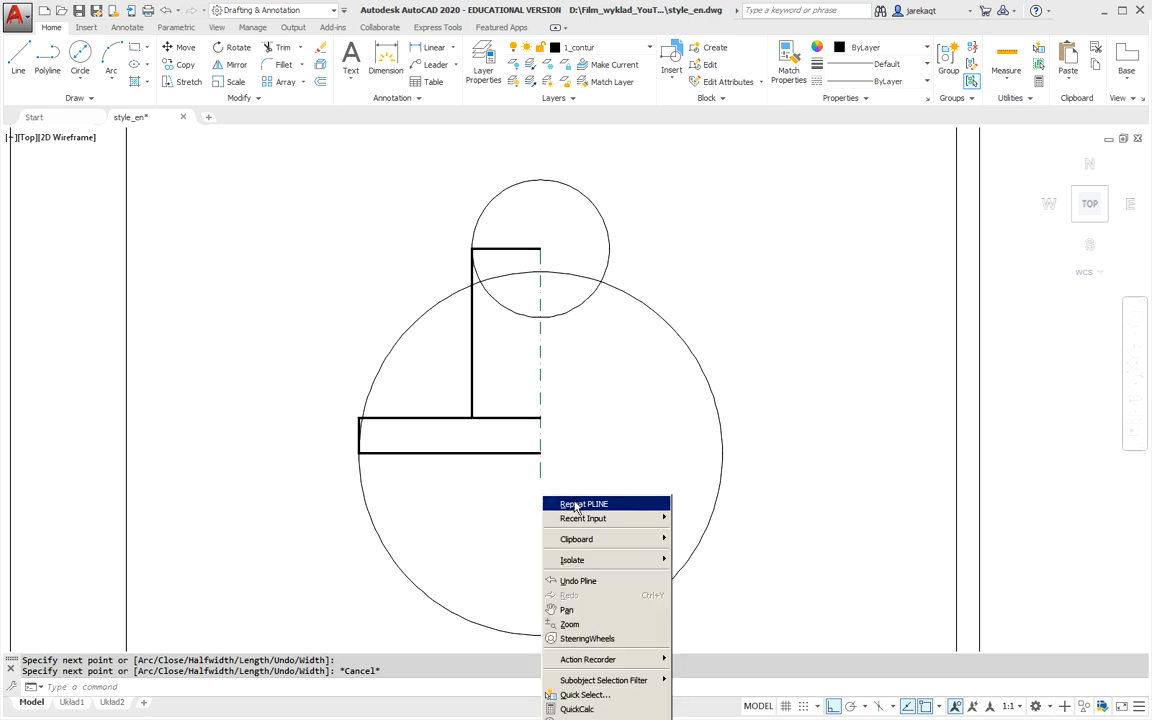
click(577, 508)
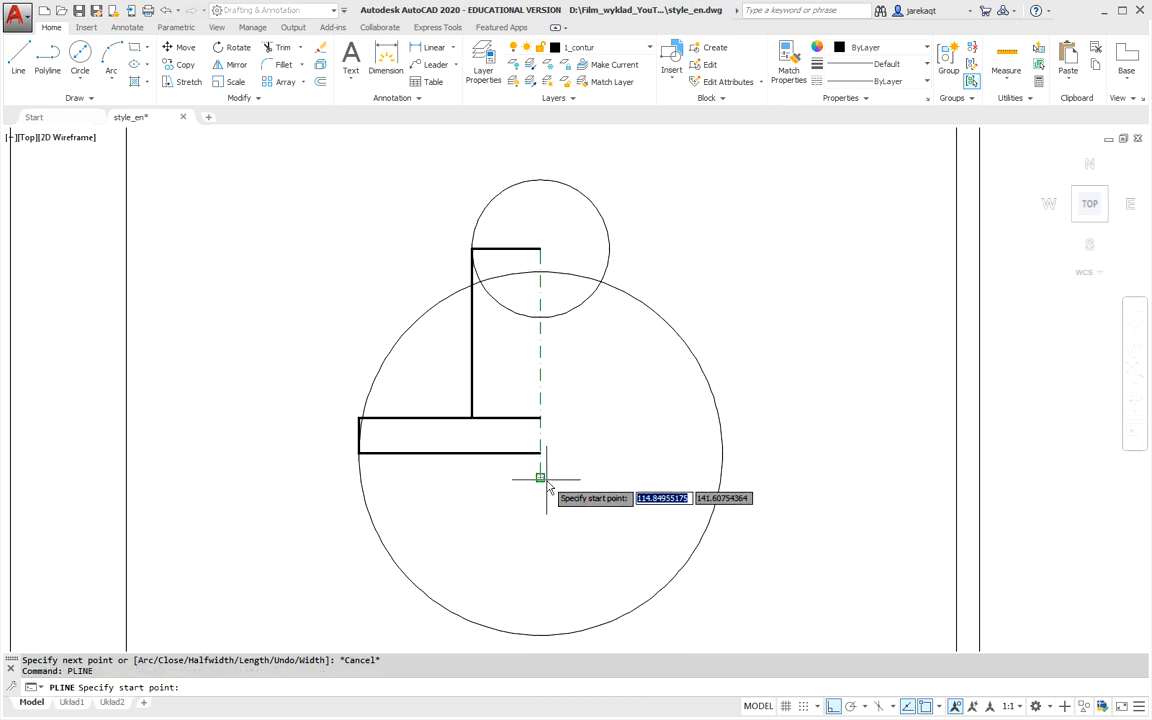
click(540, 478)
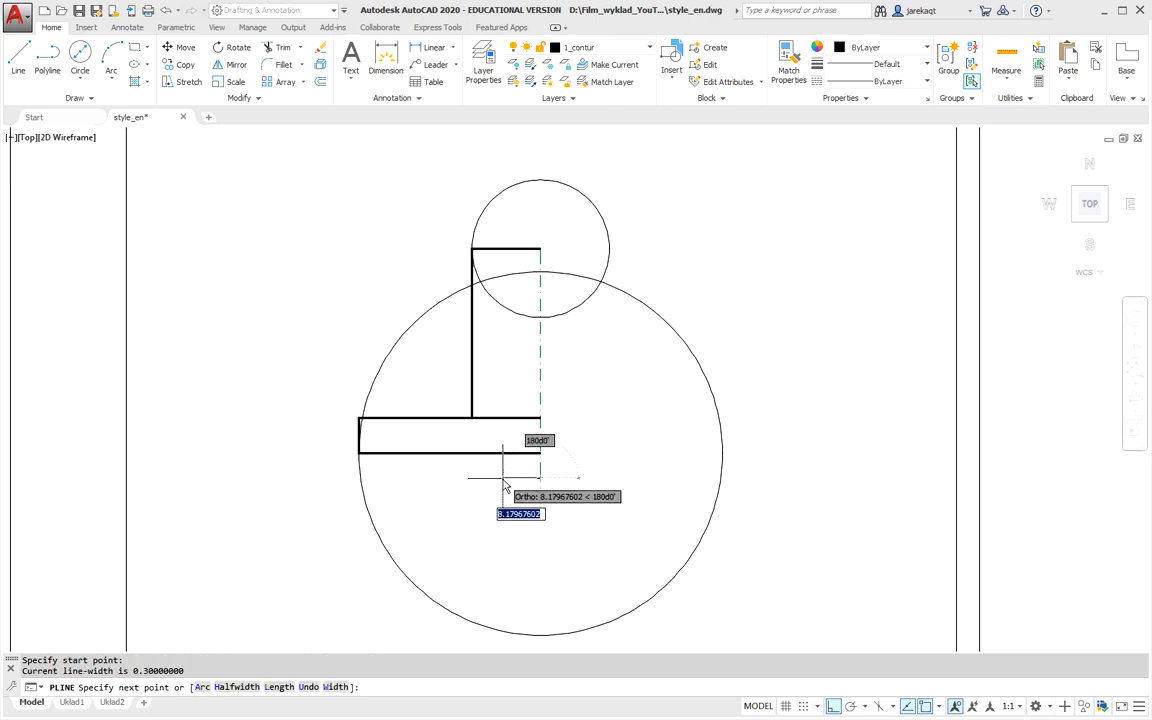
text(10)
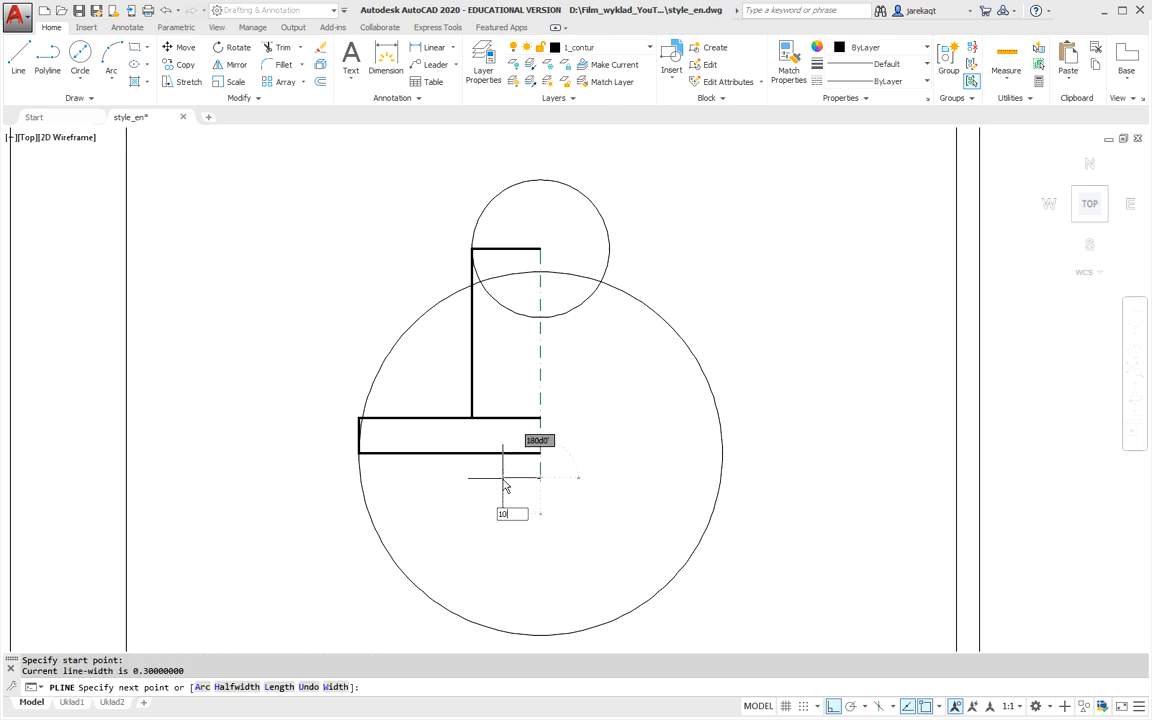
key(Return)
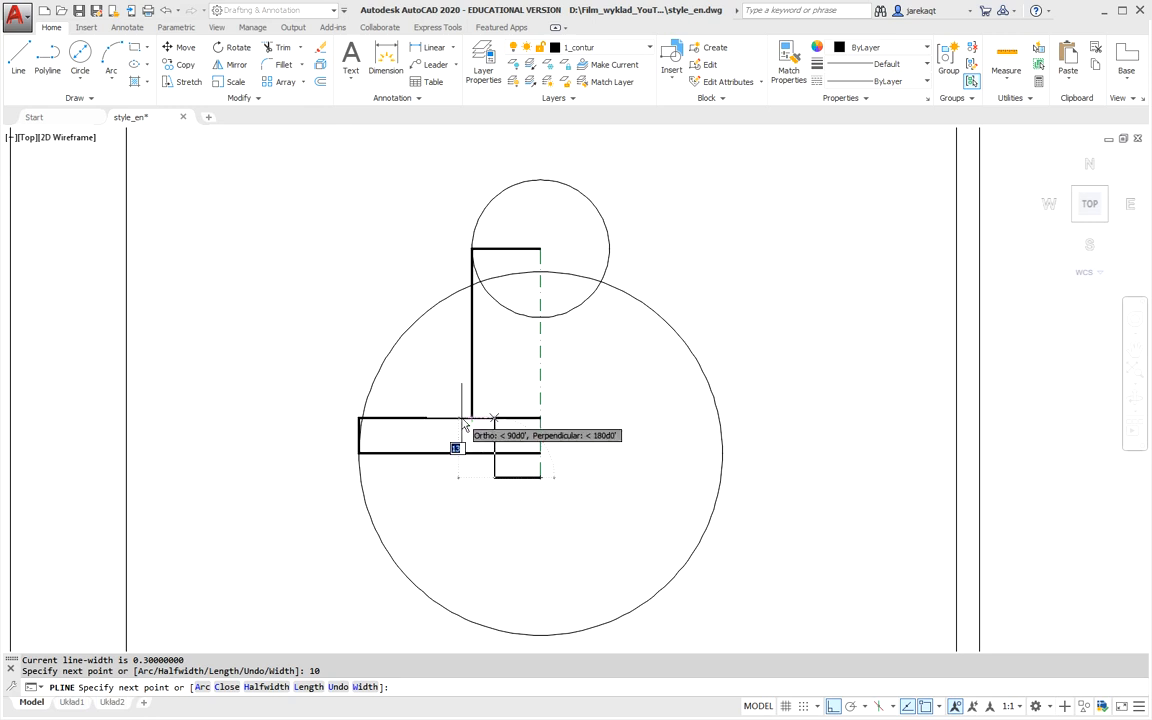
key(F8)
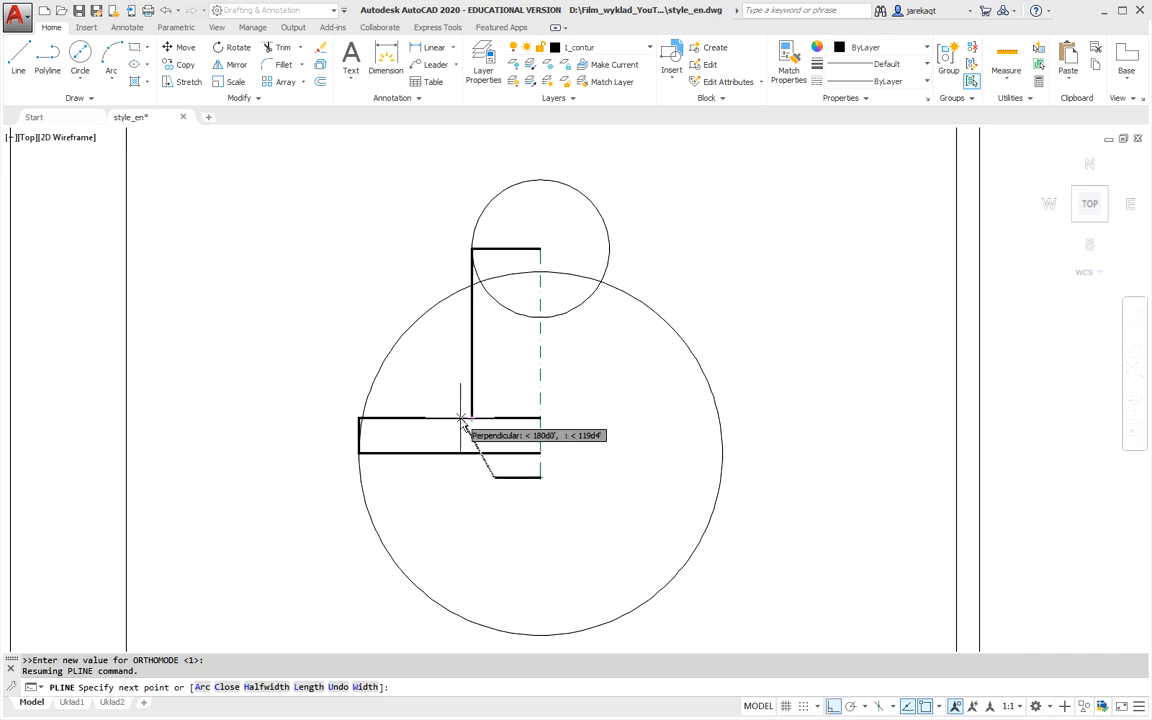
text(@10)
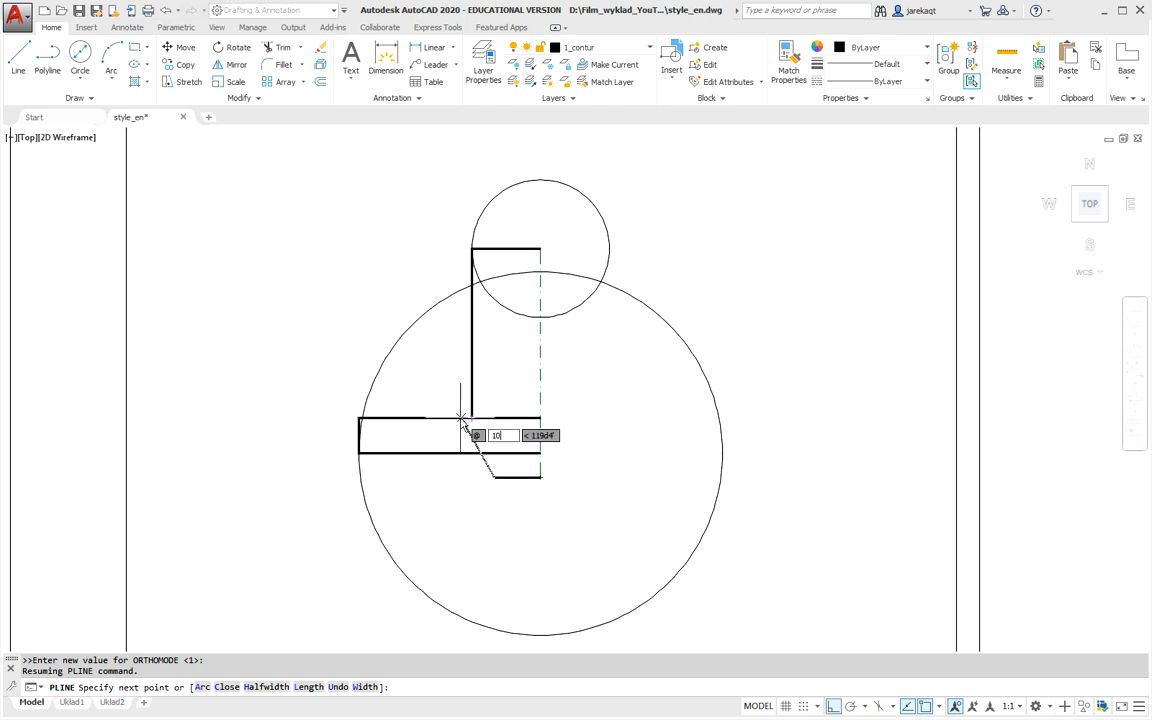
key(Tab)
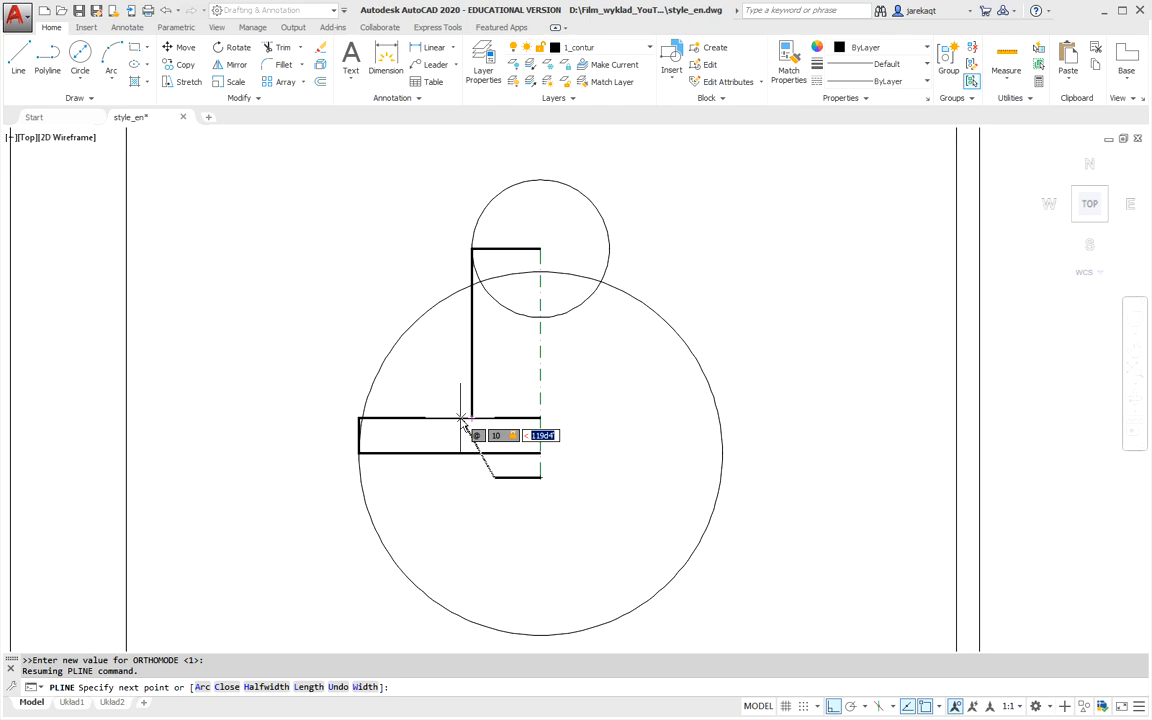
text(120)
key(Return)
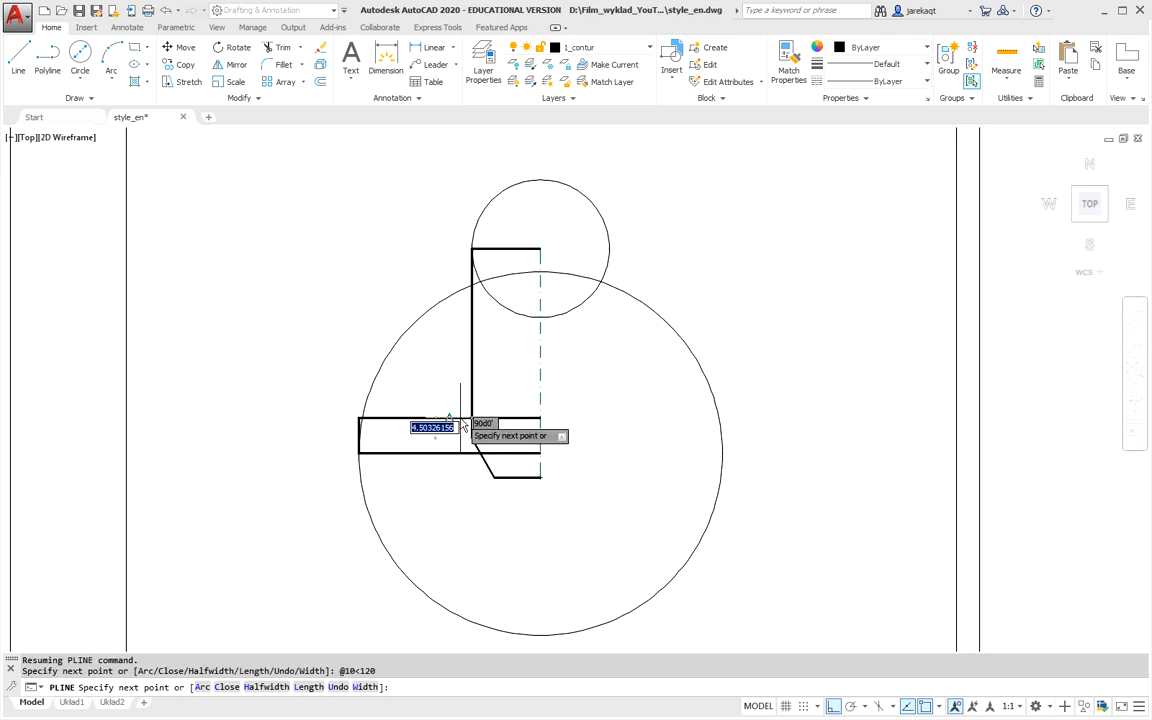
key(Escape)
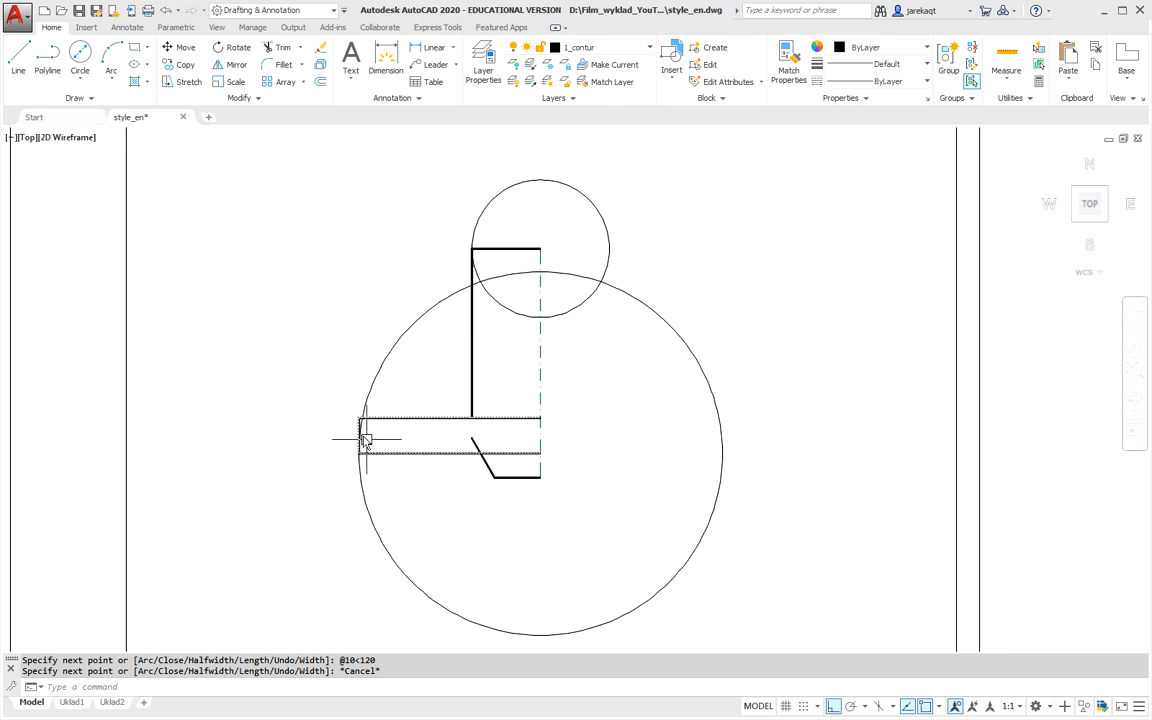
Delete both construction circles, keeping the contour polylines and the centre axis.
click(634, 219)
click(592, 289)
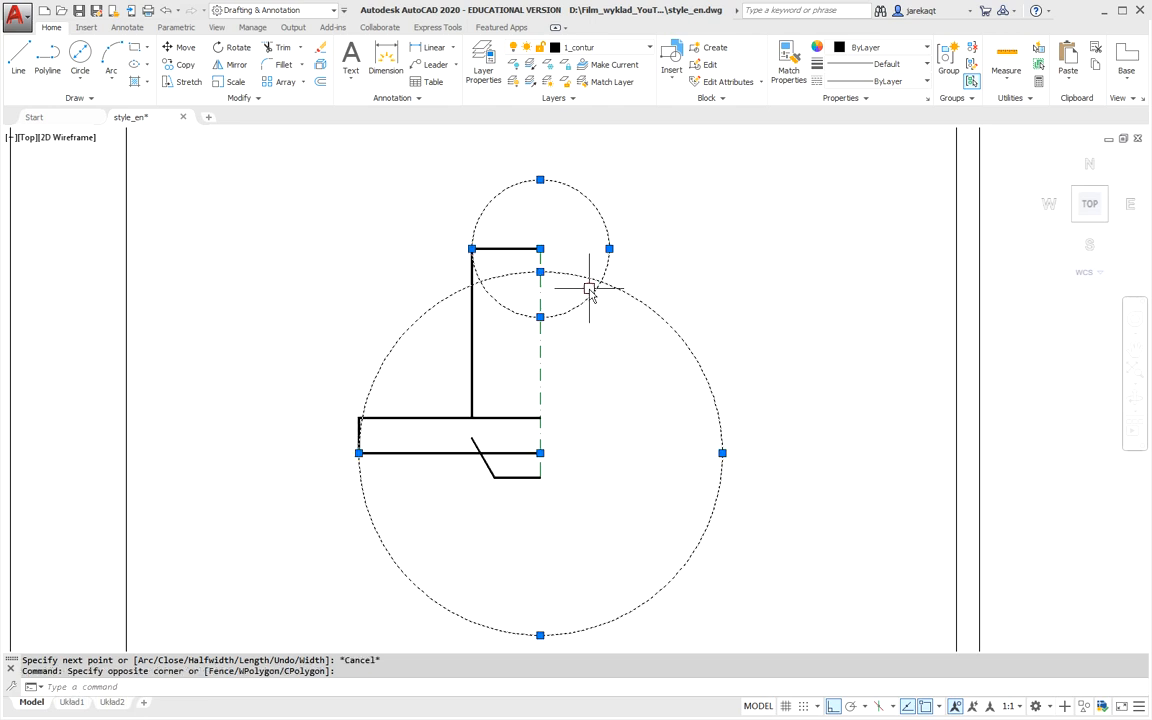
key(Delete)
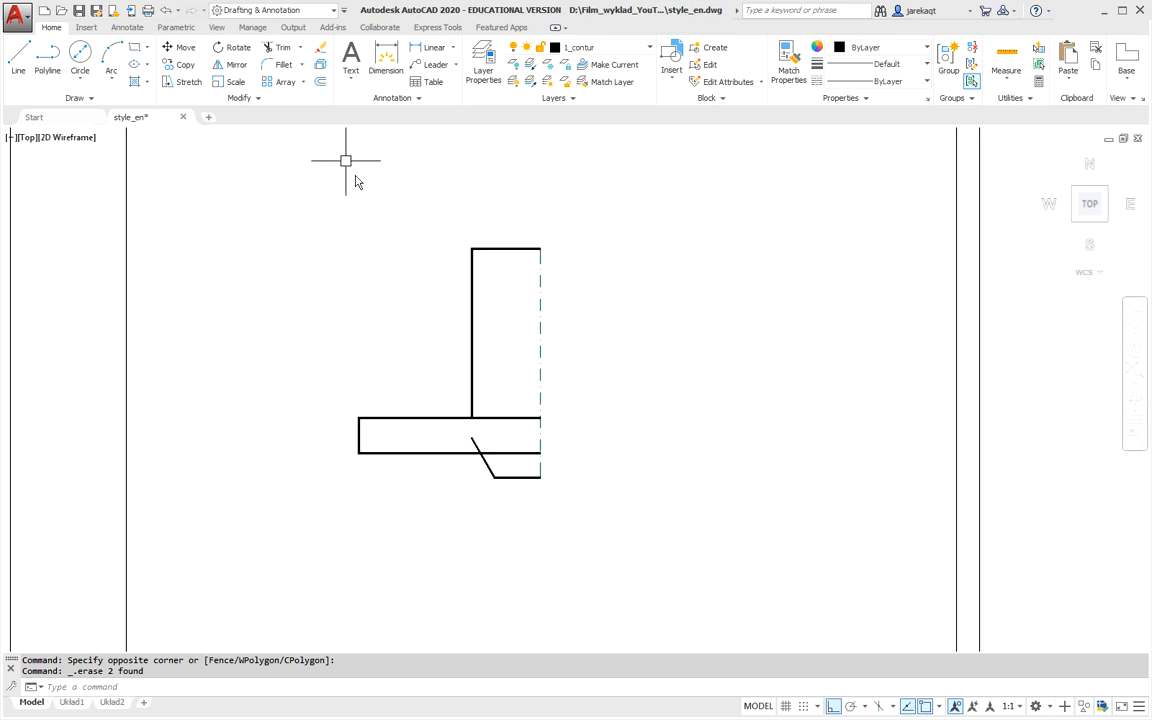
Trim the base's two horizontal edges inside the part and the slanted line's overhang, using the three contour polylines as cutting edges.
click(272, 47)
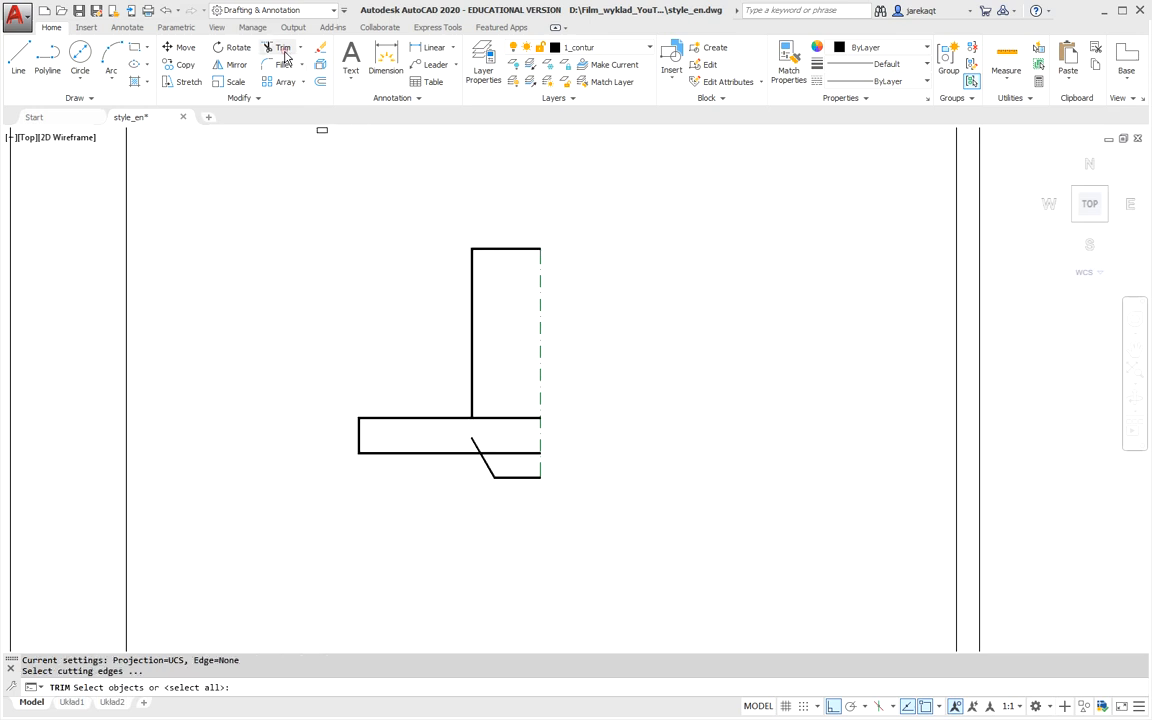
click(511, 351)
click(433, 470)
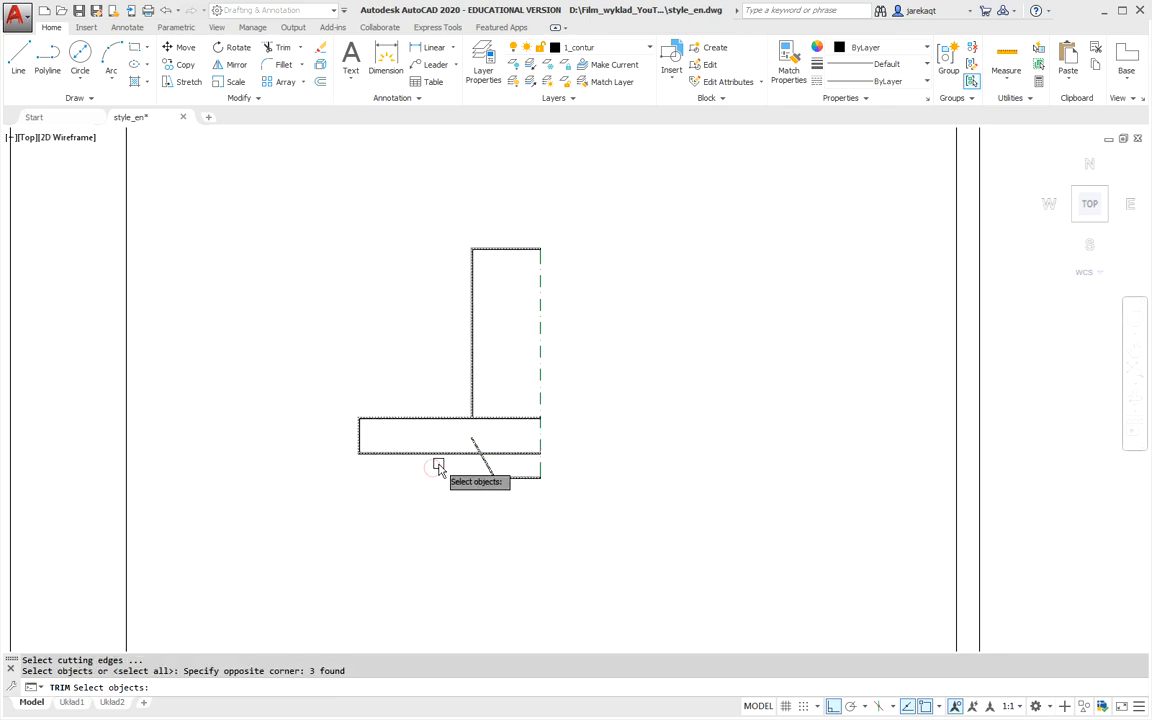
key(Return)
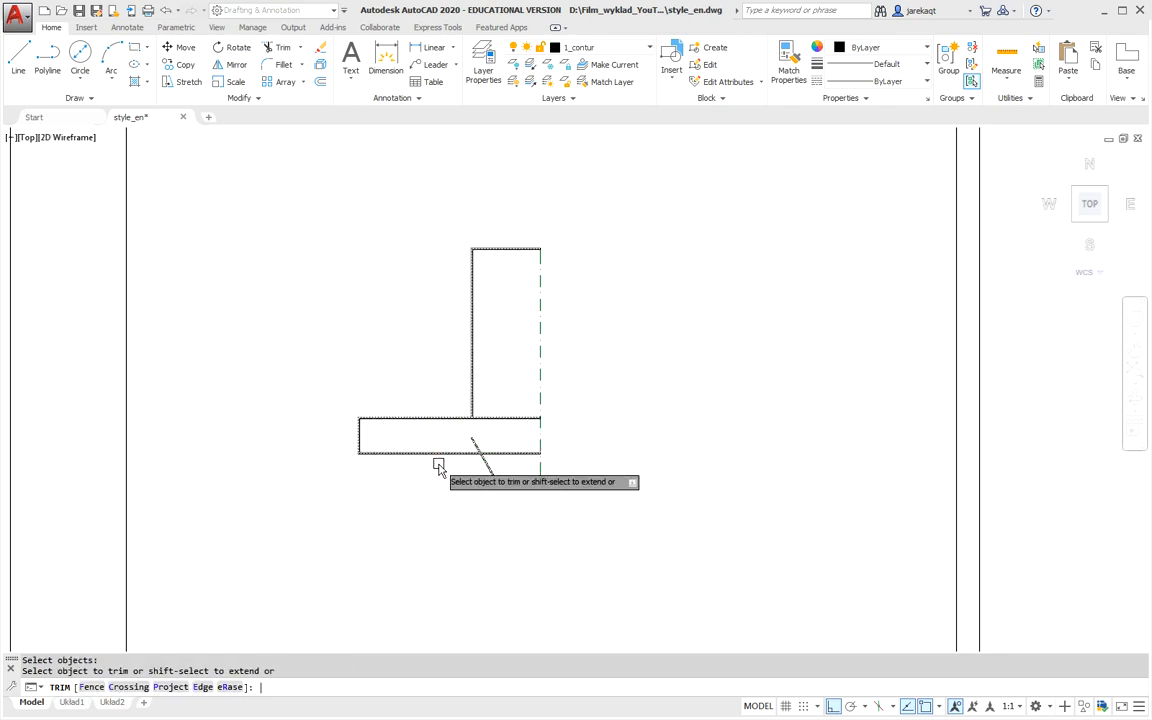
click(496, 420)
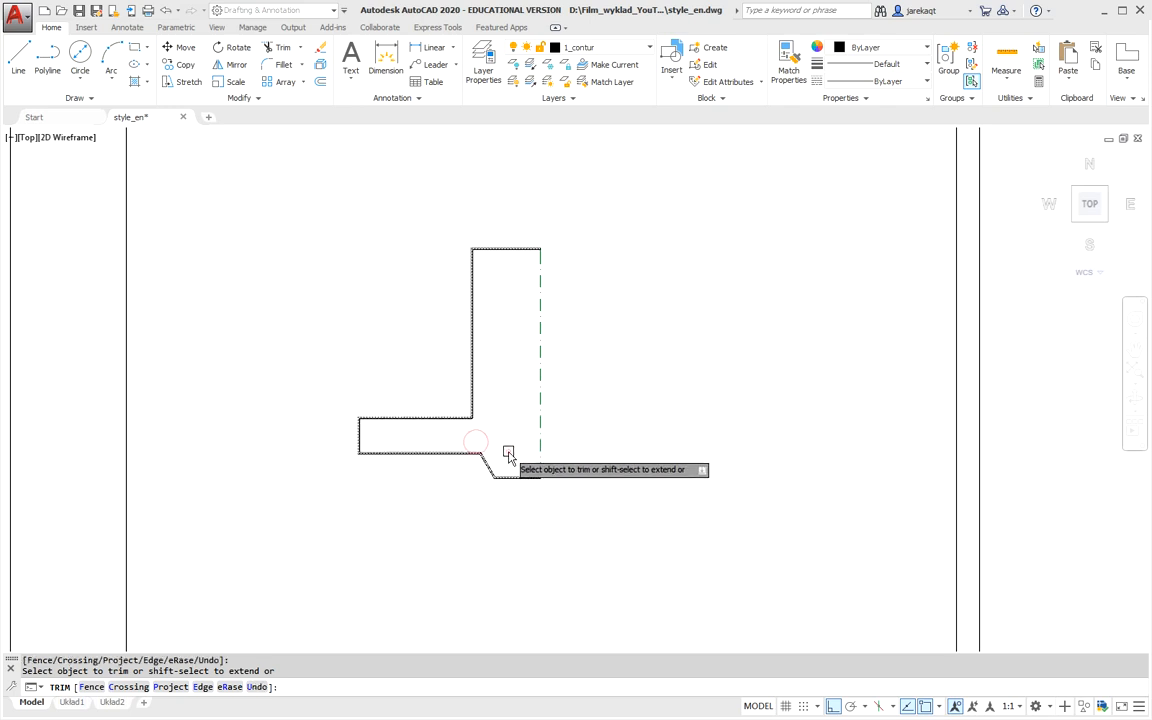
key(Escape)
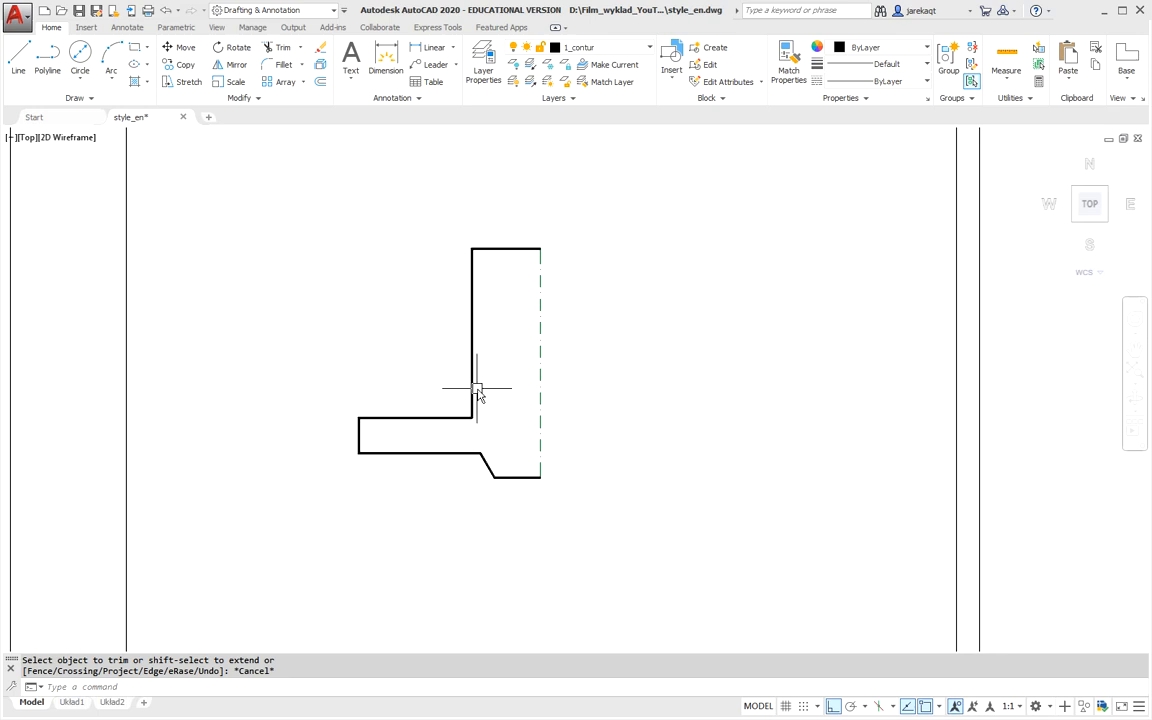
click(474, 391)
key(Escape)
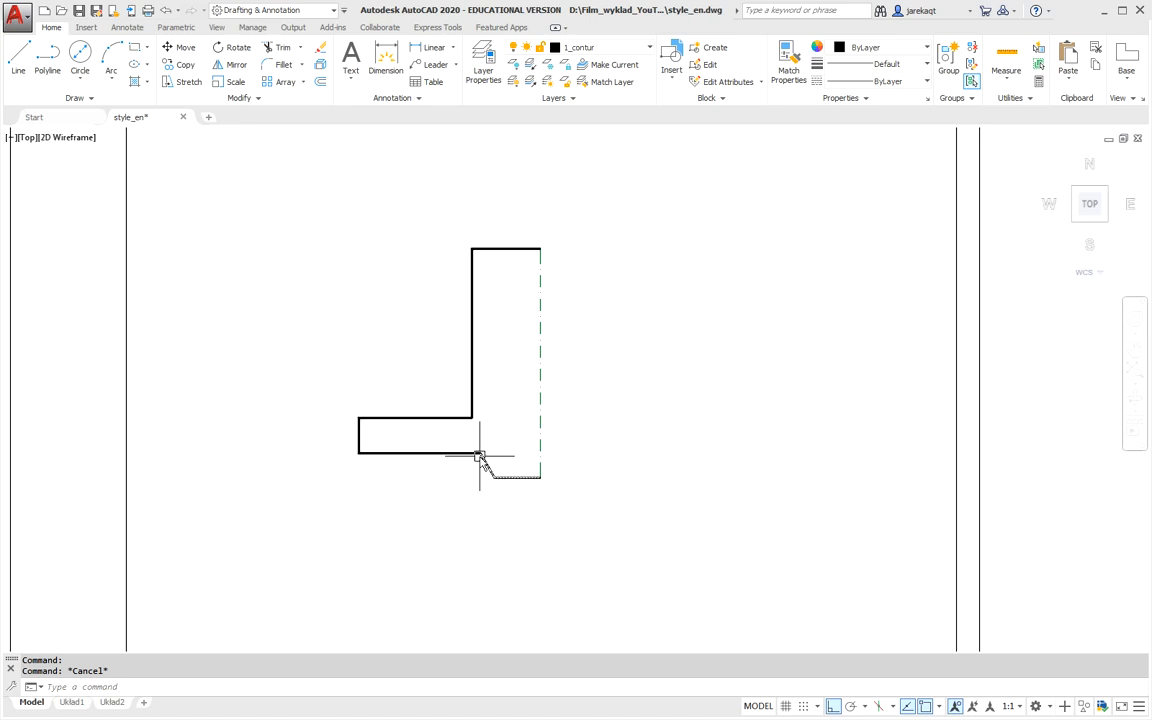
Join the upper contour, the flange outline and the lower slanted contour into a single polyline with Edit Polyline.
click(257, 100)
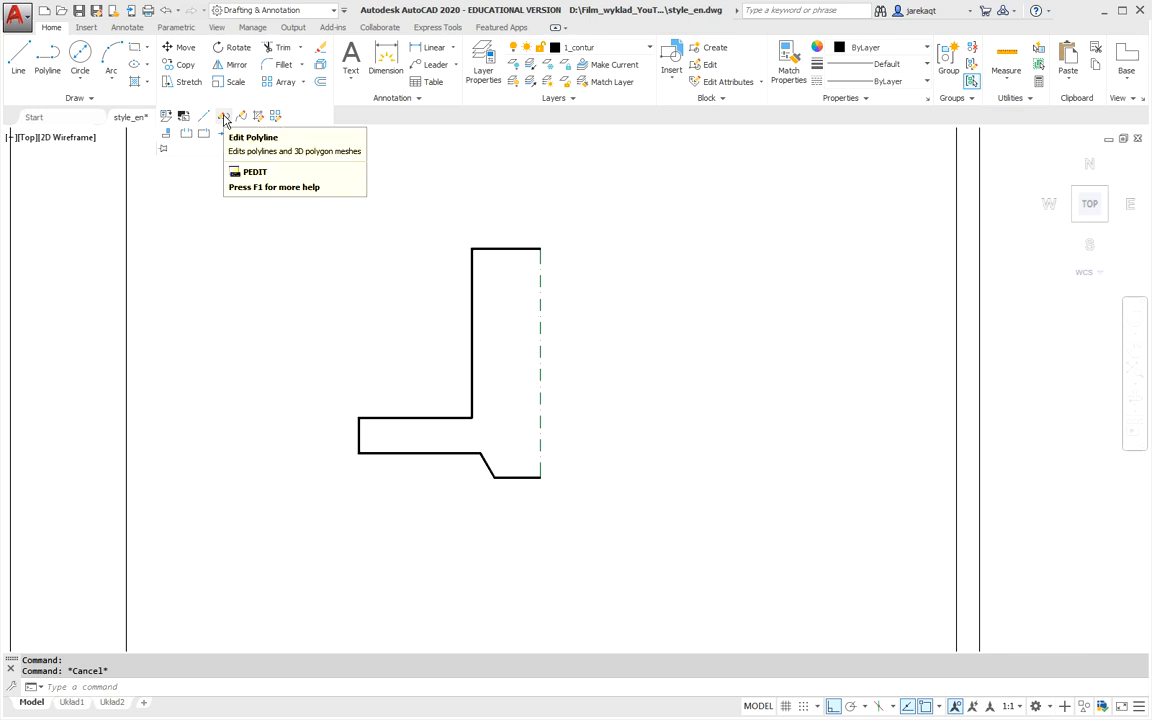
click(224, 119)
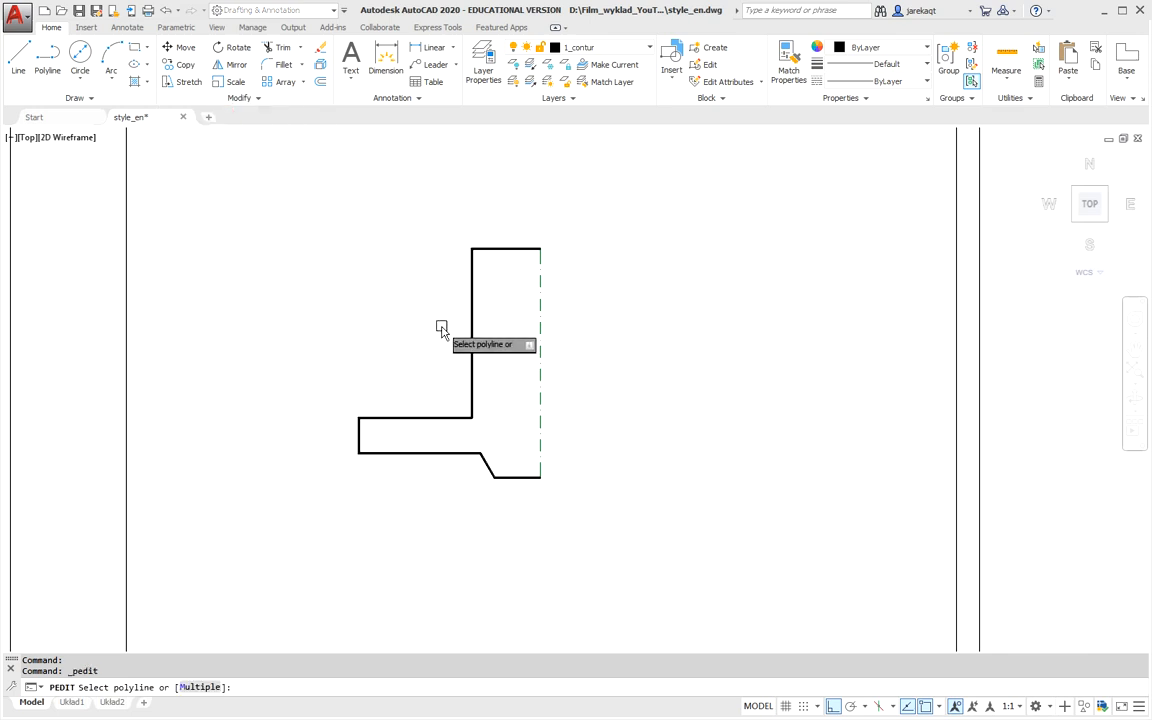
click(468, 311)
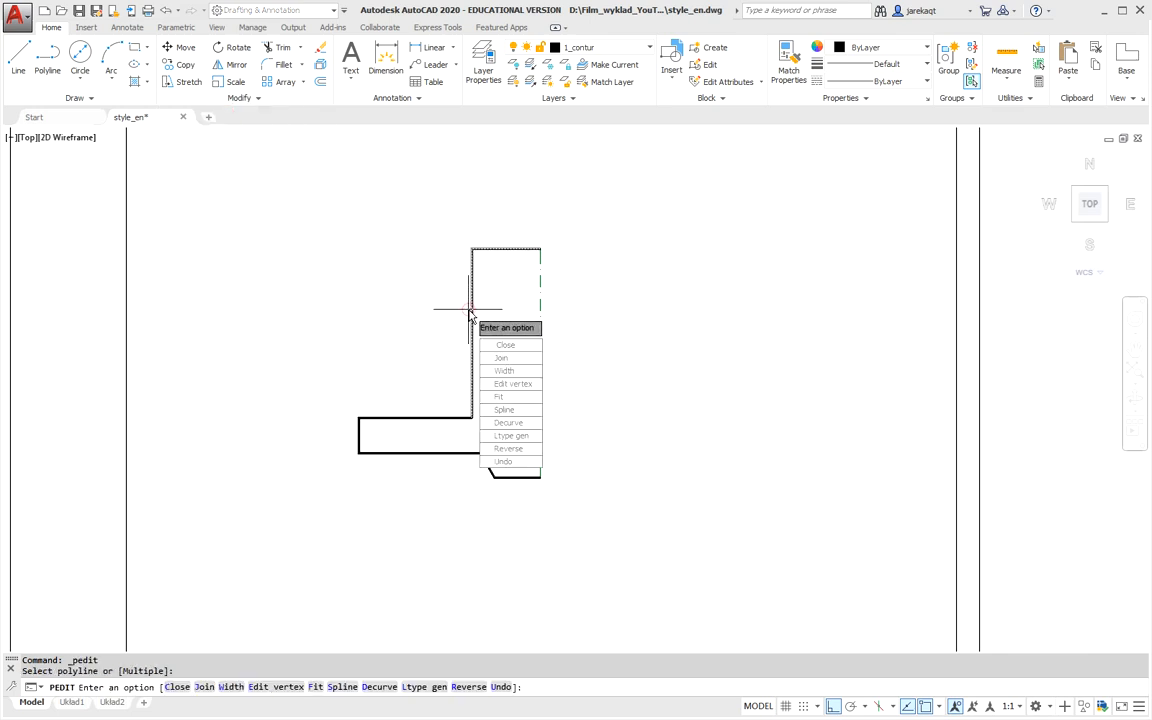
click(530, 359)
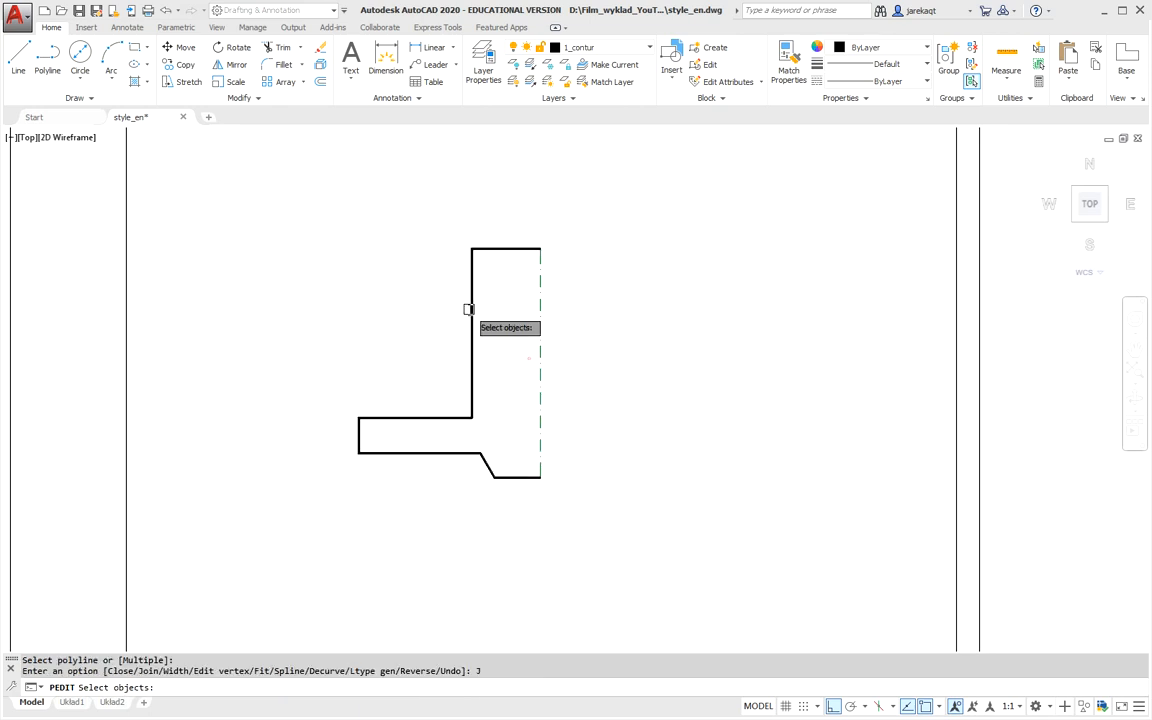
click(451, 417)
click(488, 467)
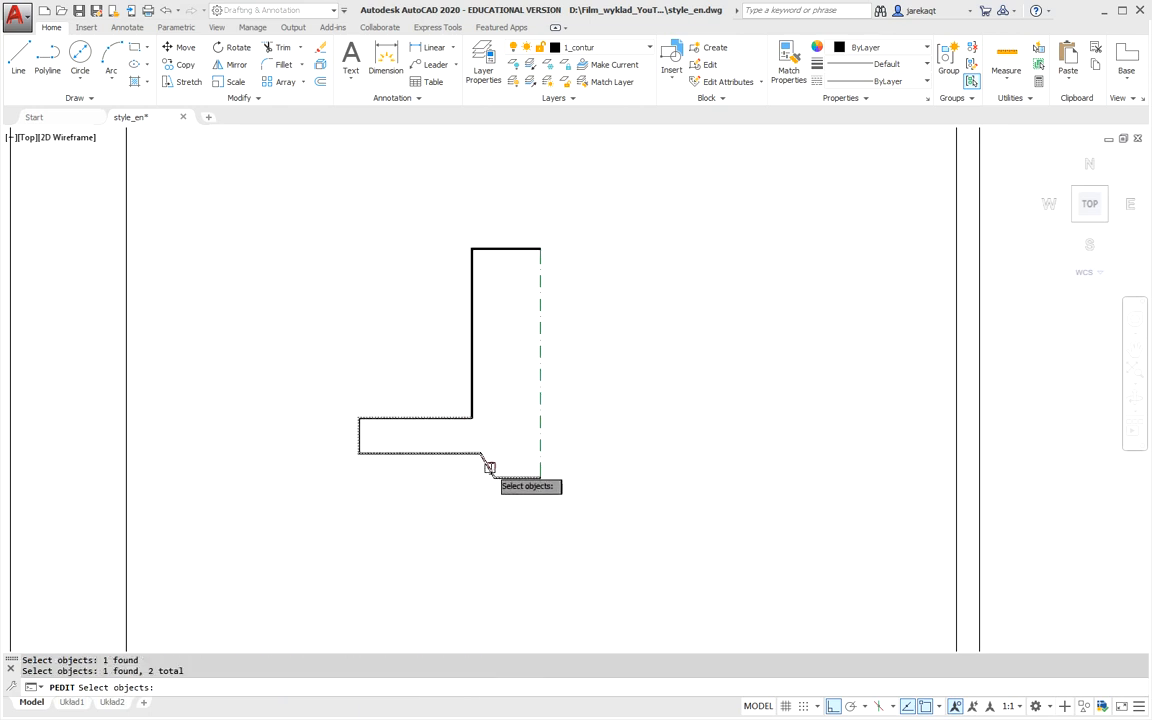
key(Return)
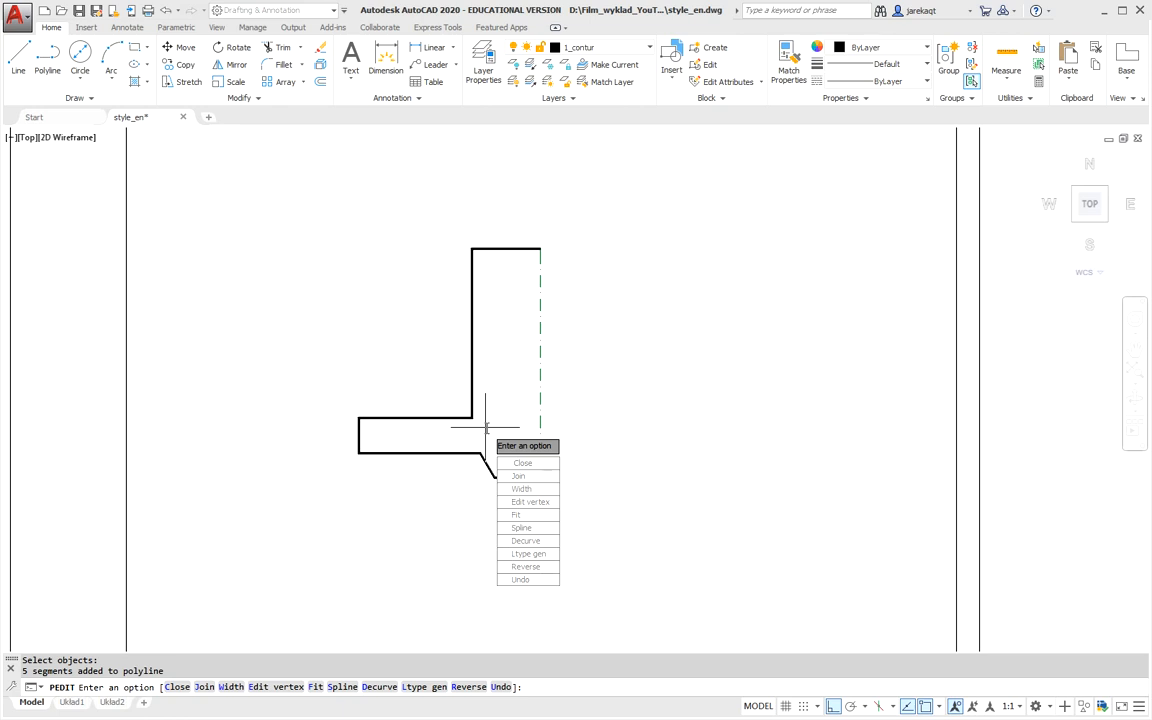
key(Escape)
click(471, 401)
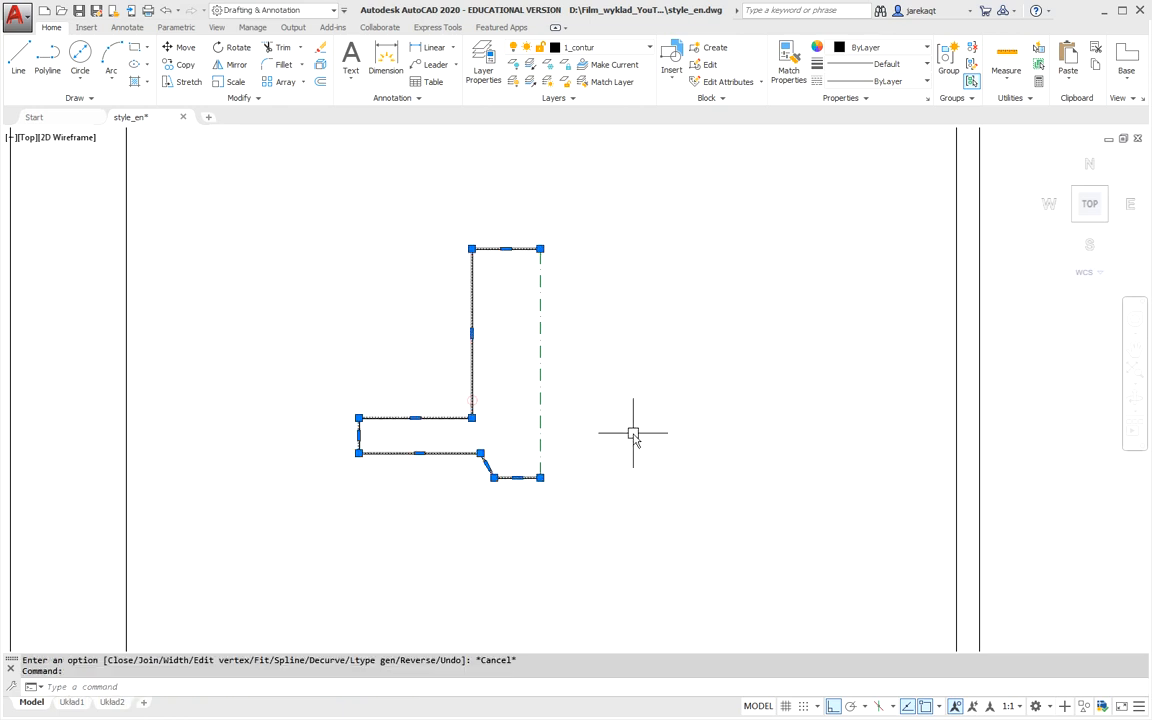
key(Escape)
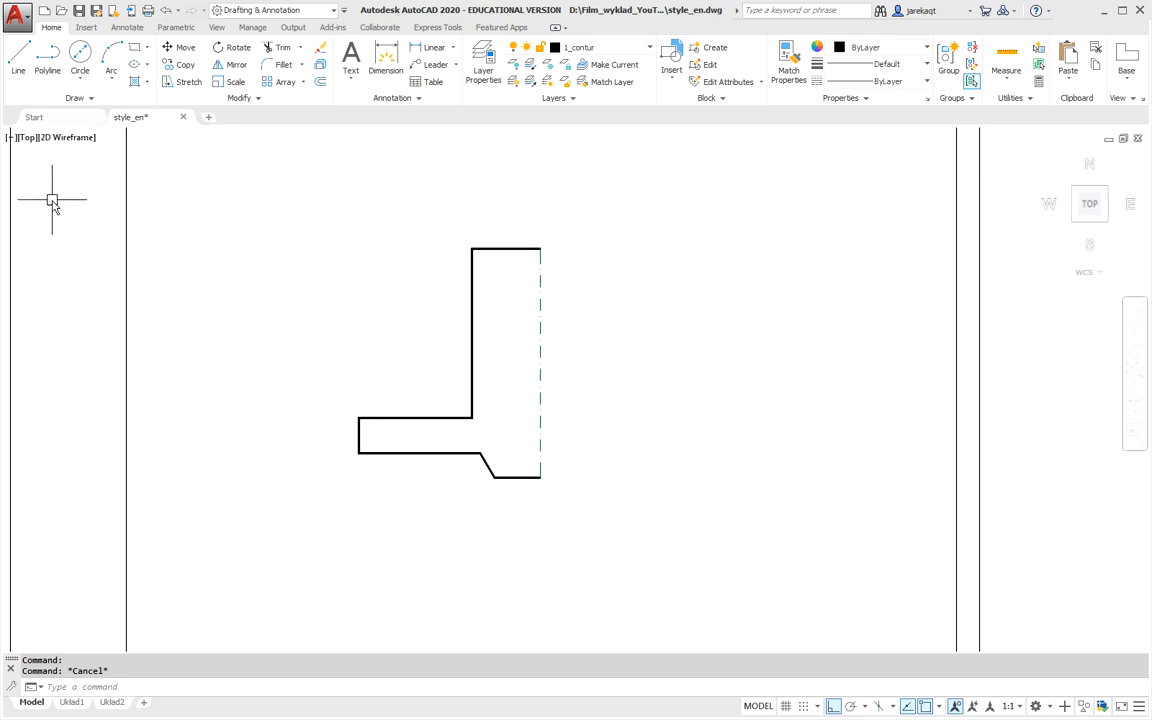
Chamfer the contour's upper-left corner with both distances set to 1.
click(301, 64)
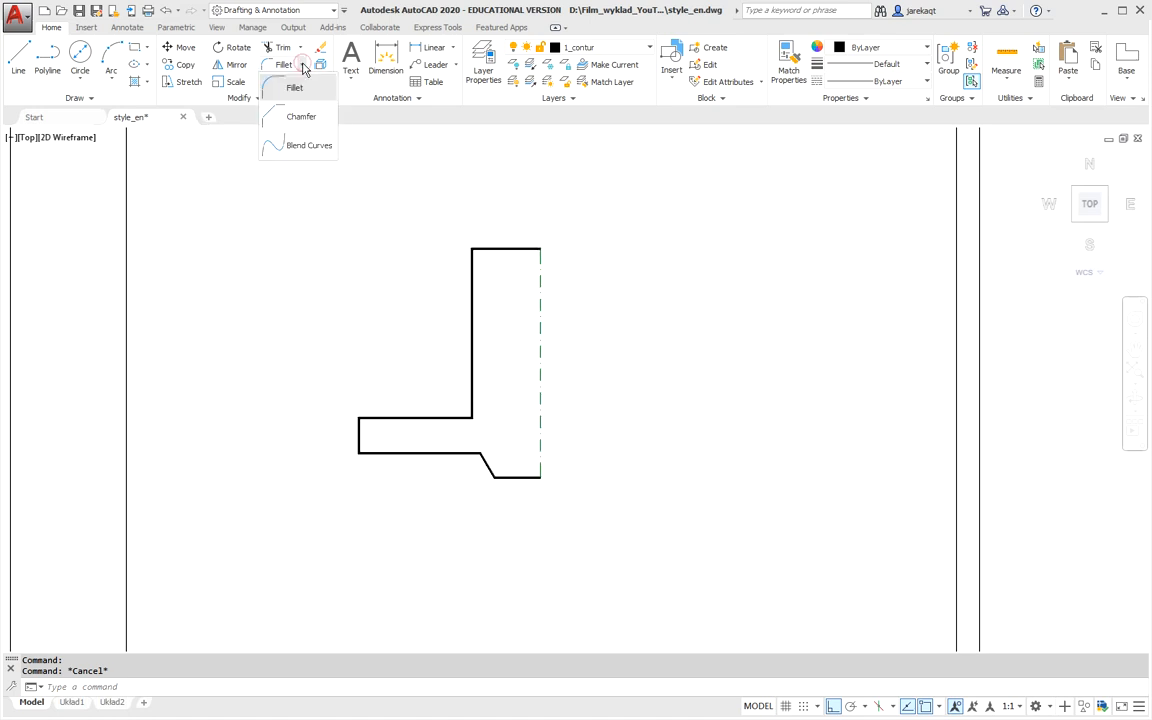
click(297, 118)
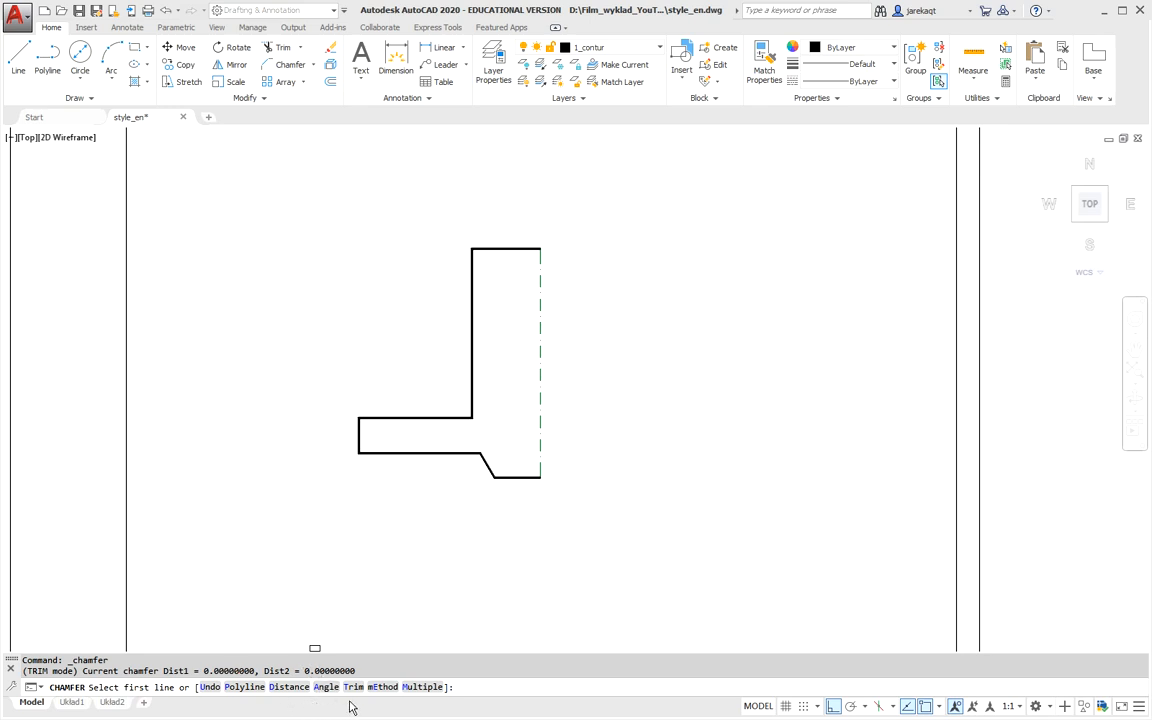
click(298, 688)
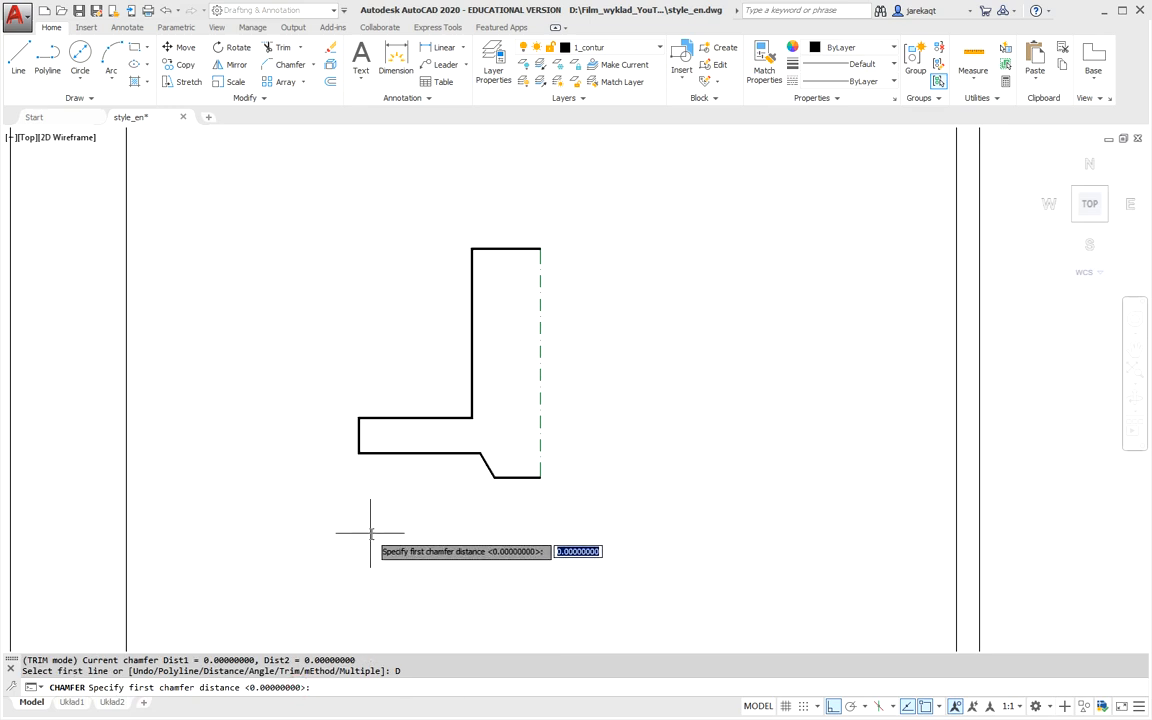
text(1)
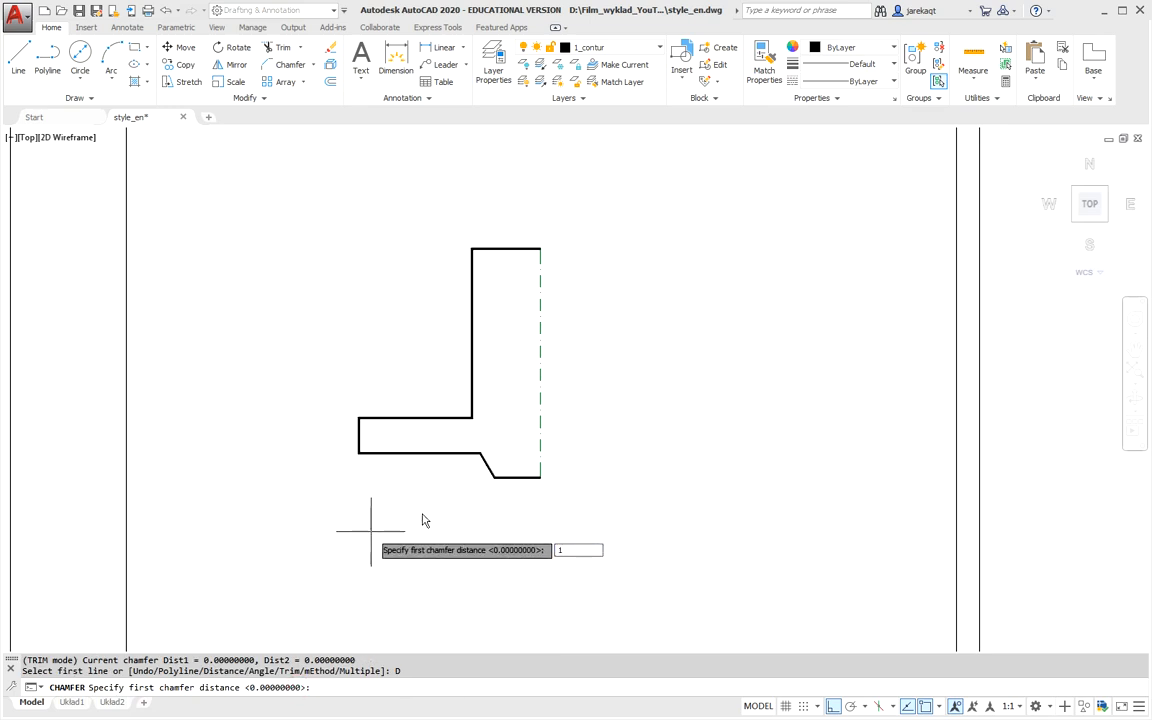
key(Return)
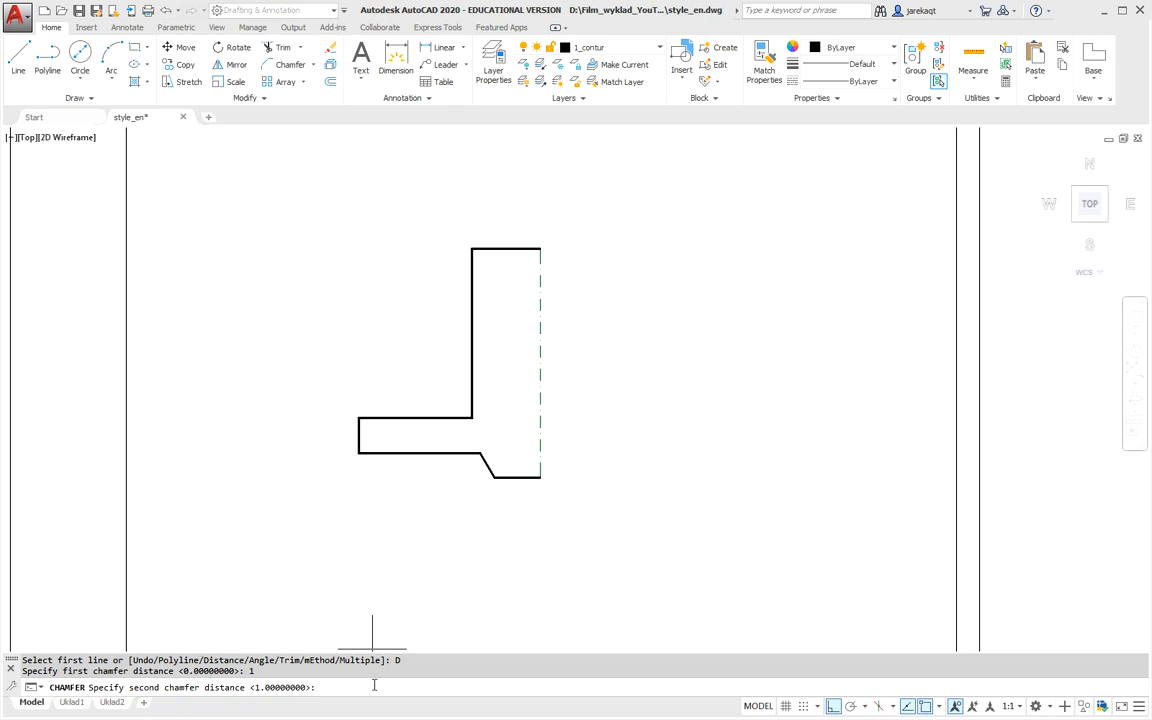
key(Return)
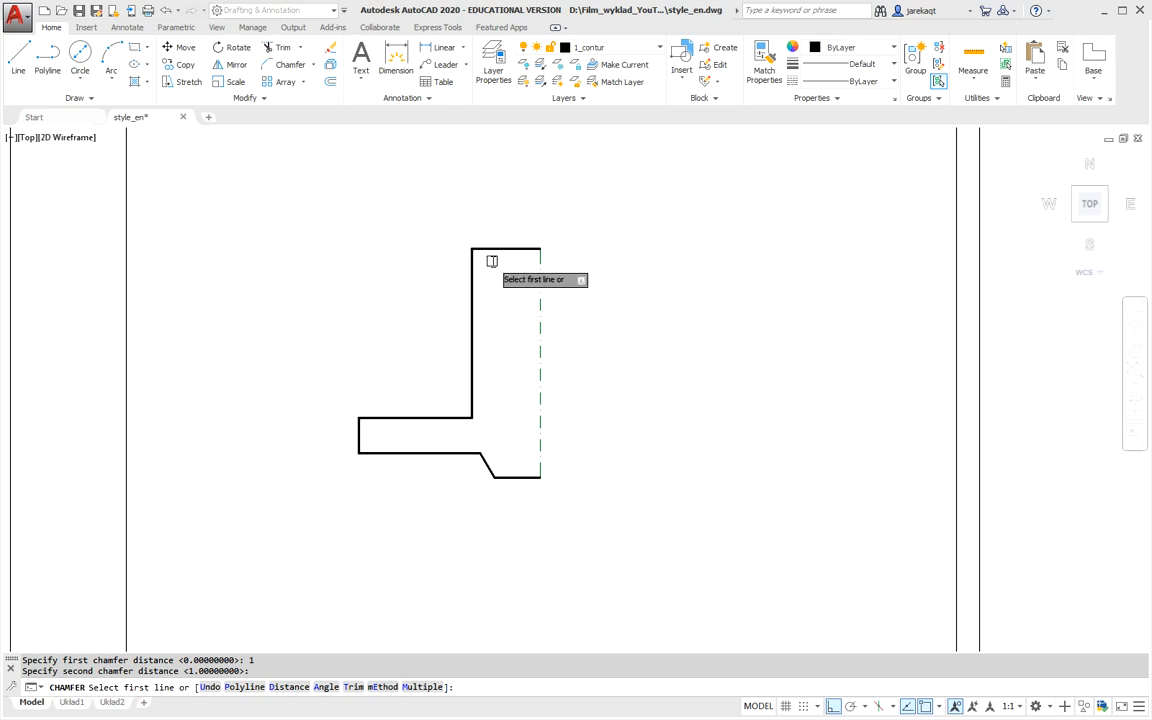
click(482, 250)
click(471, 271)
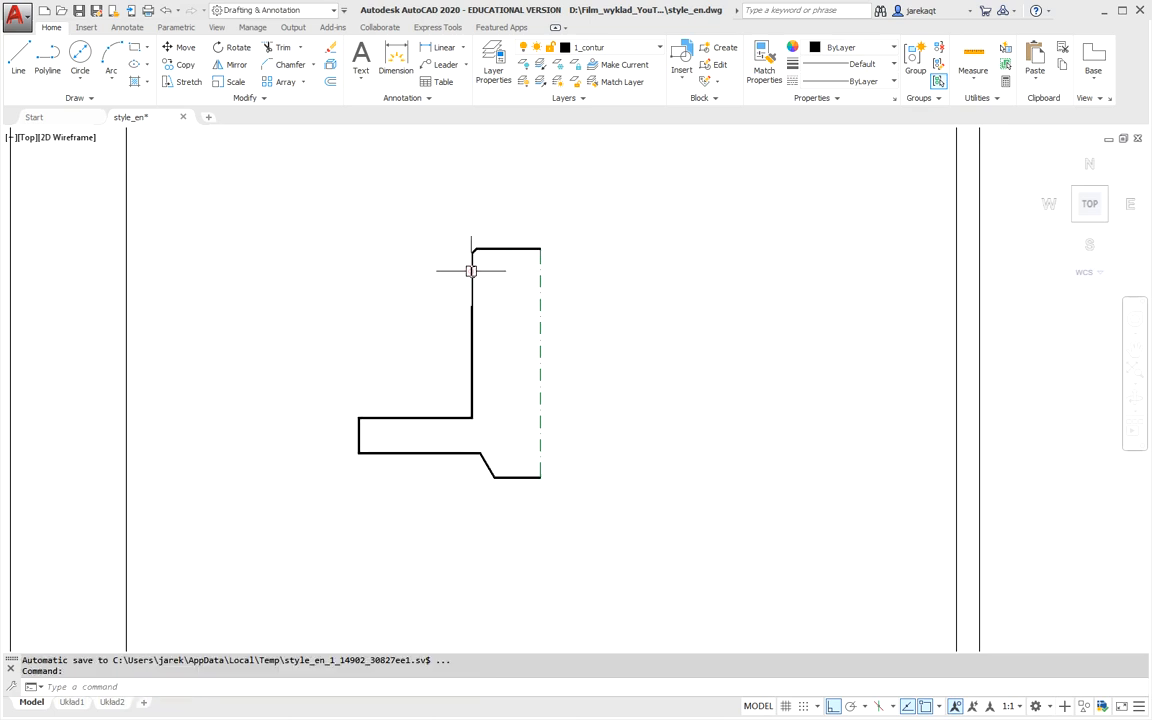
Chamfer the flange's lower-left corner with both distances kept at 1.
right_click(386, 451)
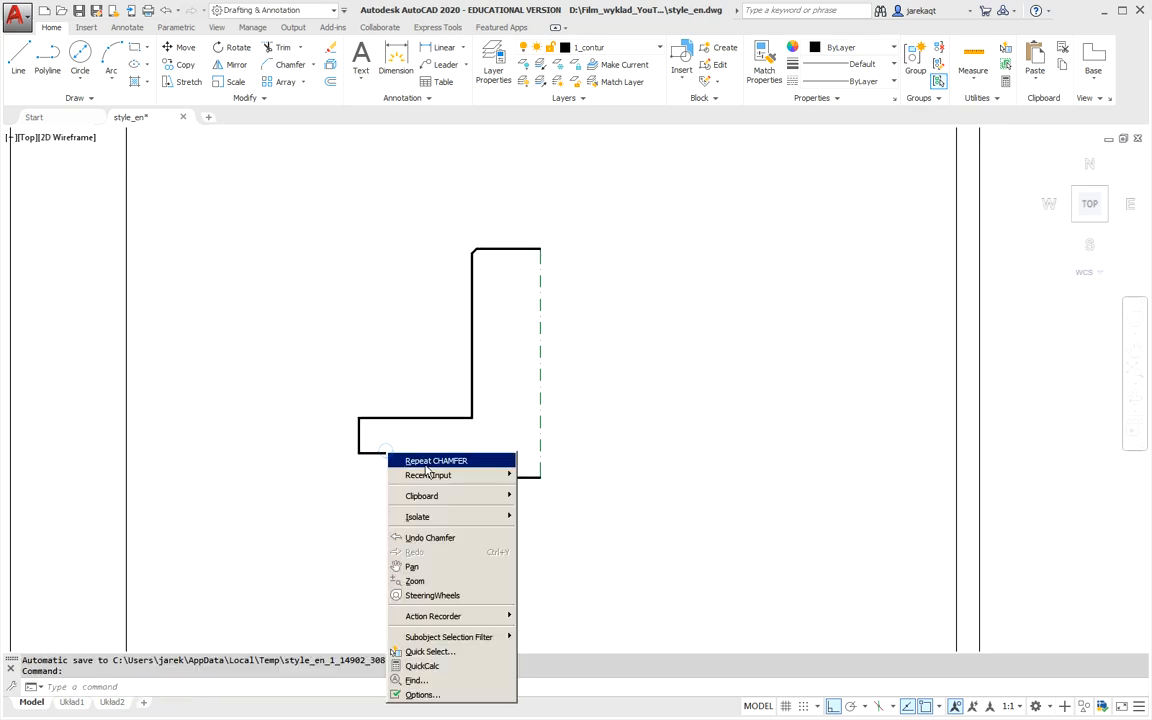
click(450, 458)
click(385, 453)
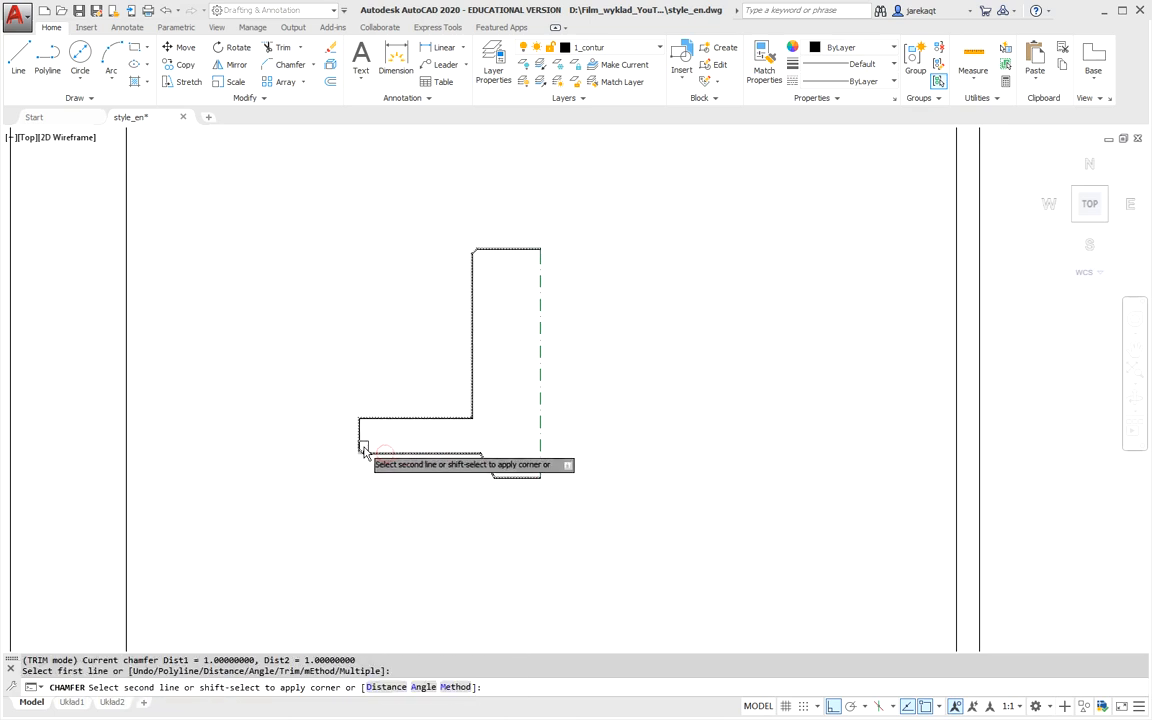
click(359, 440)
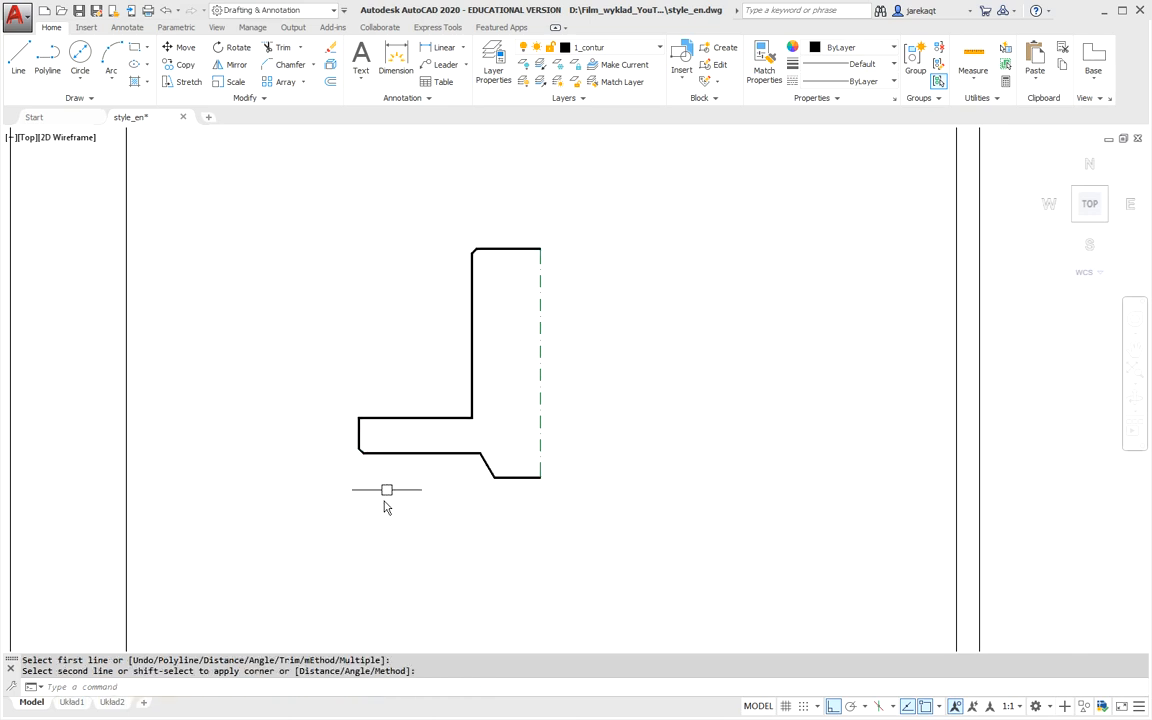
Fillet the inner corner between the hub's vertical side and the flange's upper edge with radius 3.
click(312, 65)
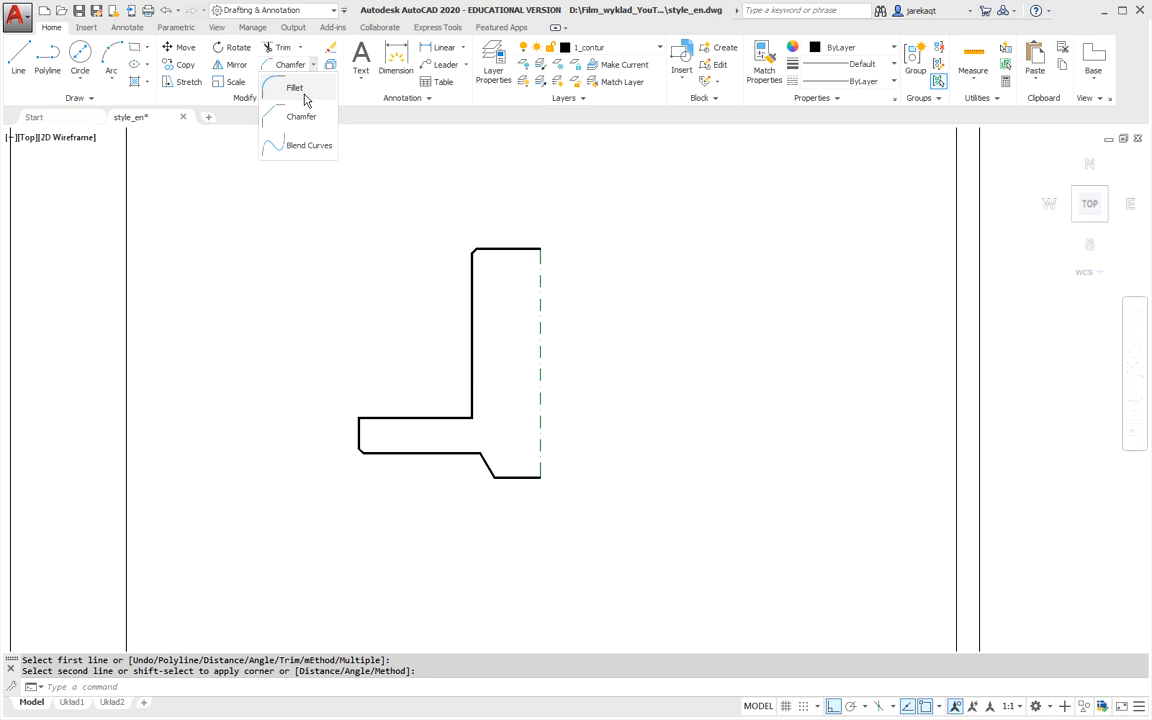
click(295, 93)
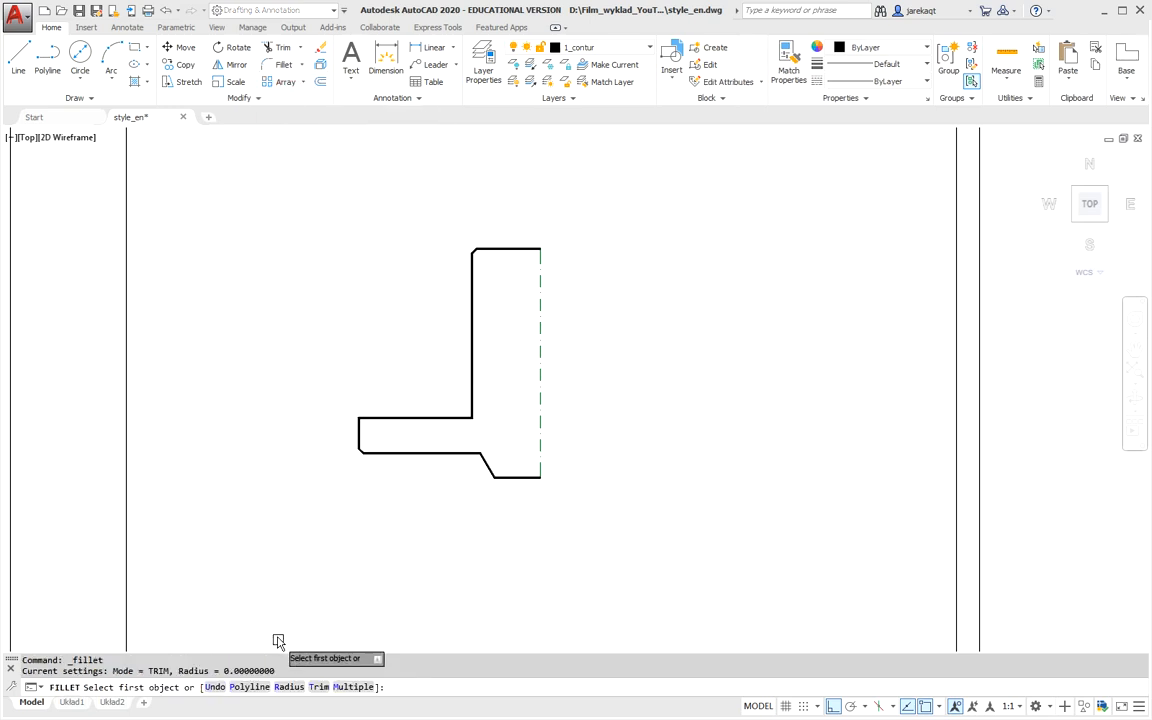
click(288, 688)
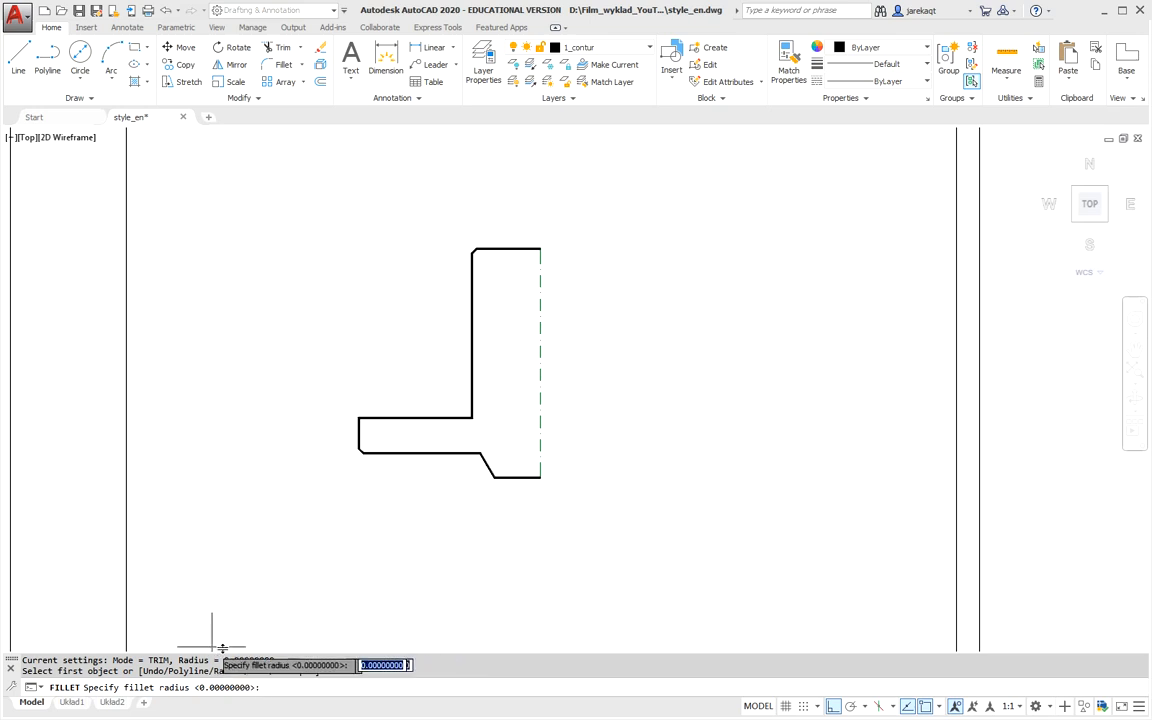
text(3)
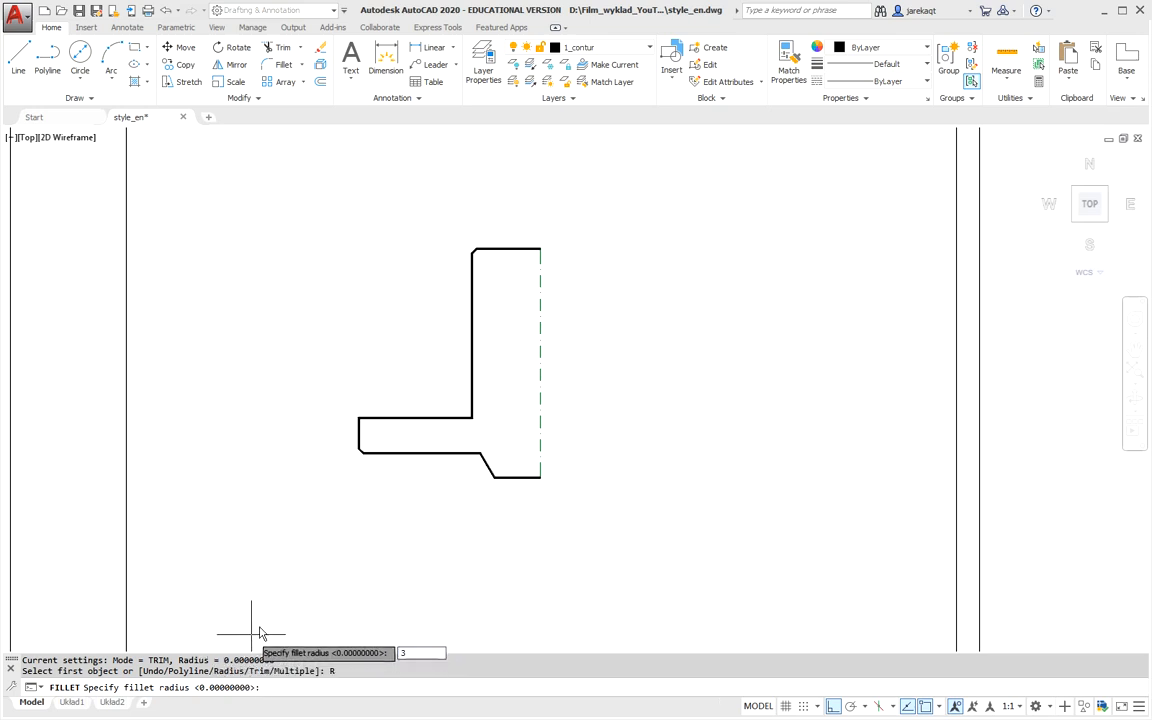
key(Return)
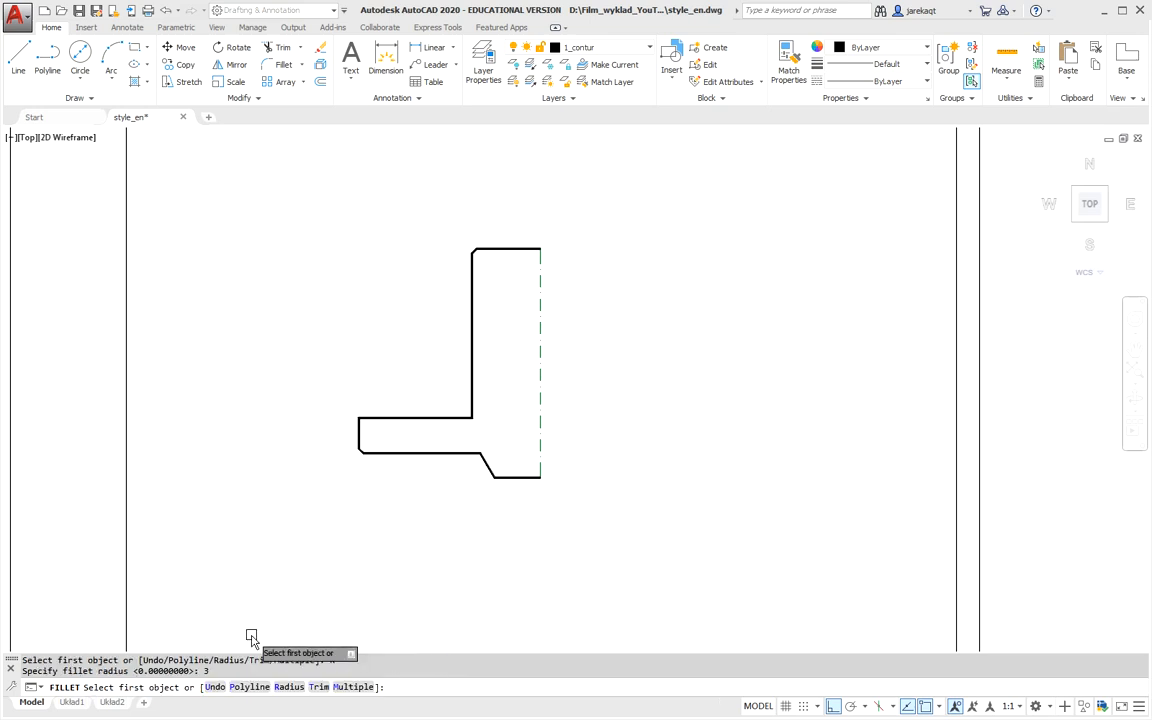
click(469, 392)
click(451, 416)
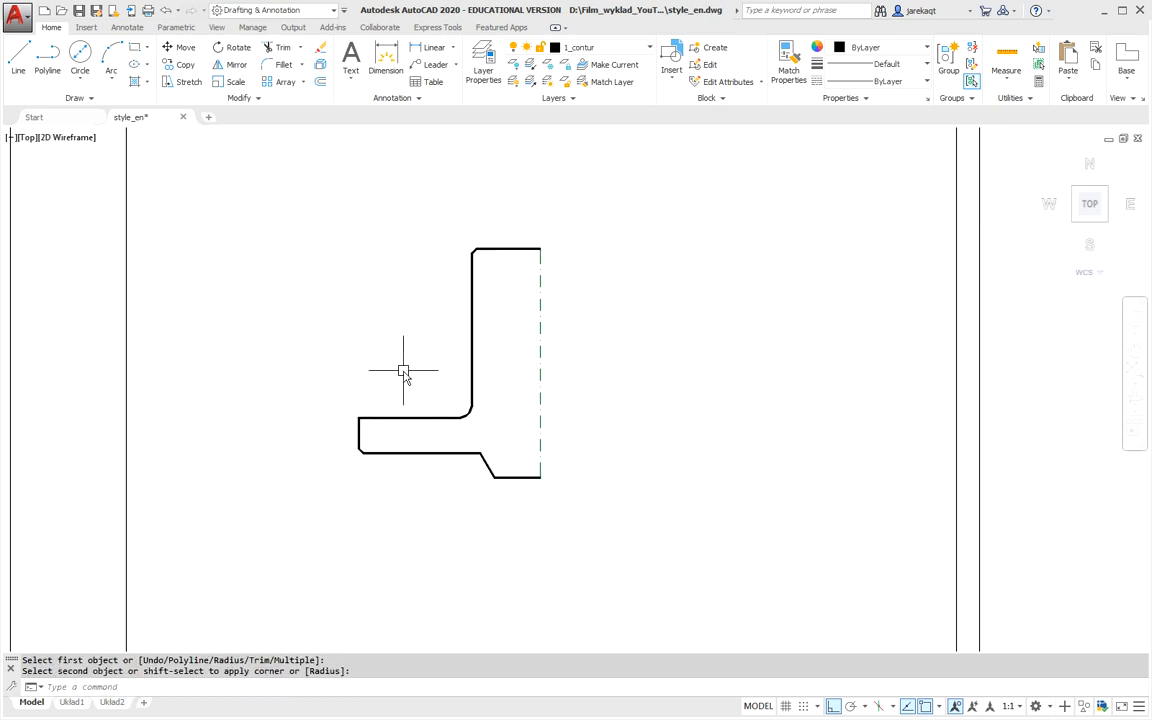
key(Escape)
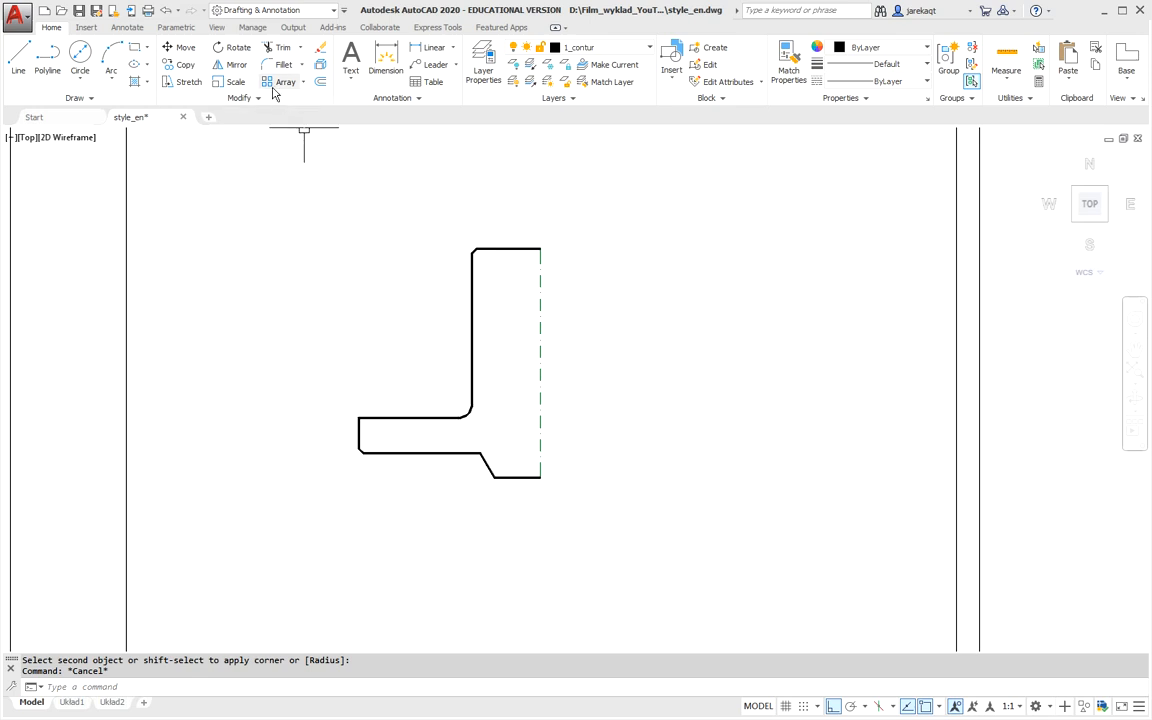
Mirror the contour polyline about the centre axis, keeping the source object.
click(489, 248)
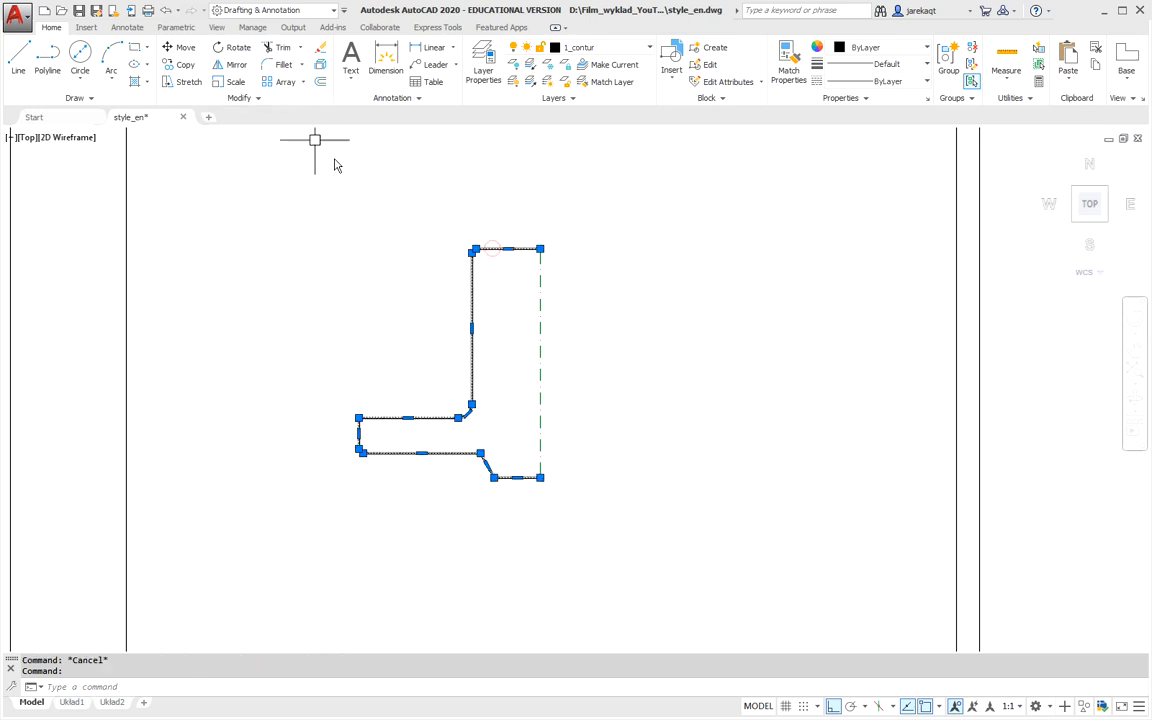
click(236, 65)
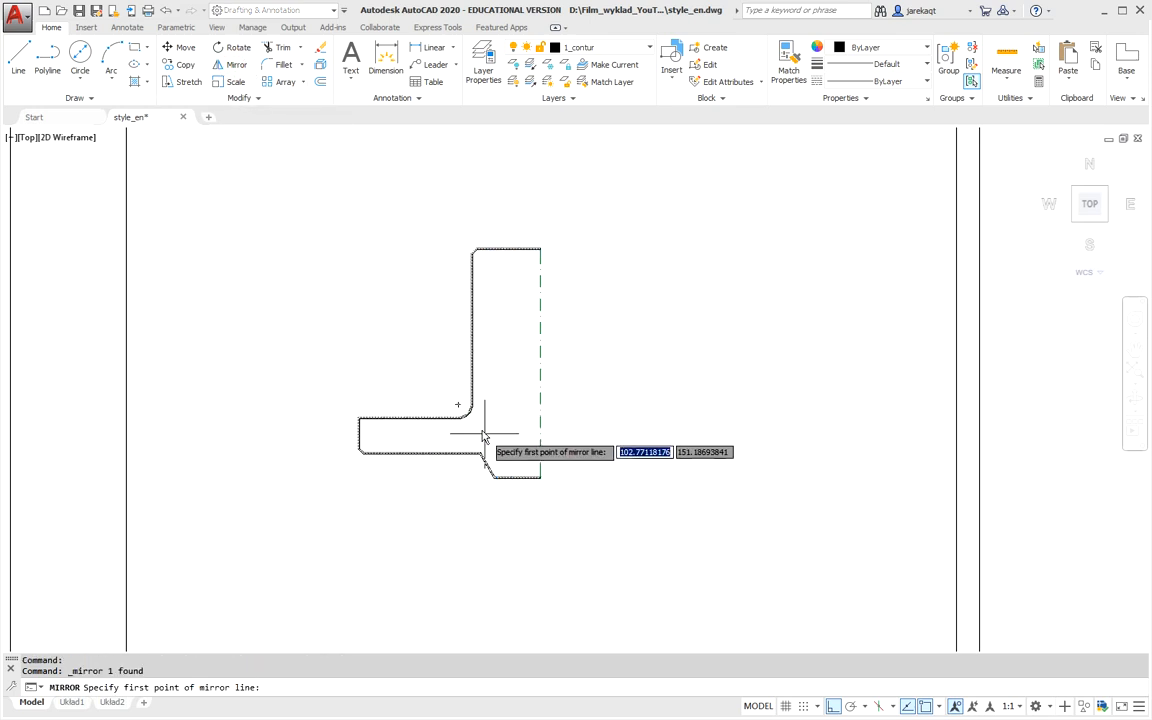
click(540, 477)
click(541, 312)
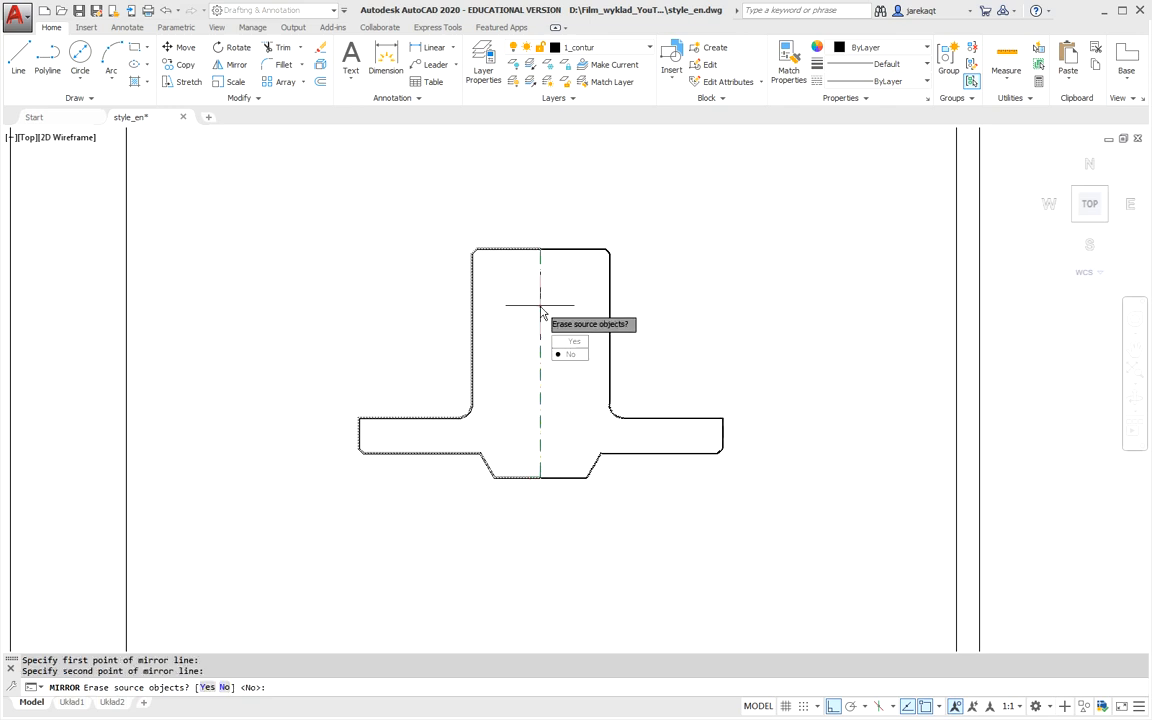
key(Return)
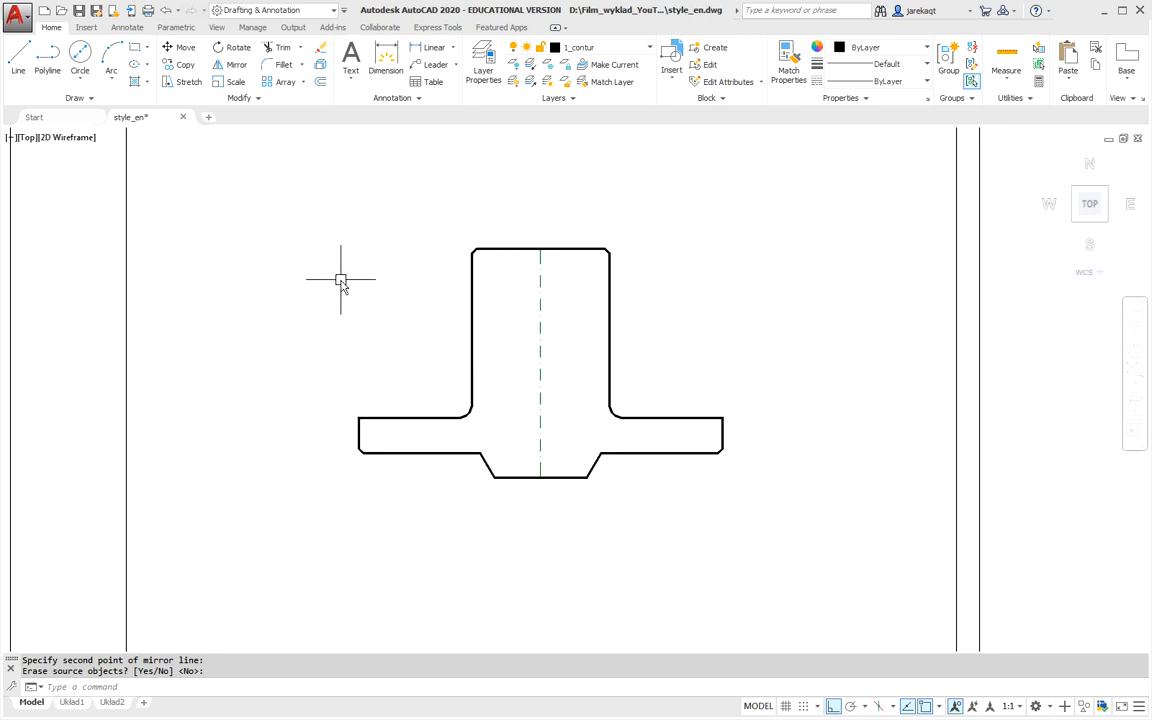
Draw horizontal edge polylines to the centre axis from the top chamfer's lower end and from the fillet's end on the flange's upper edge.
click(46, 62)
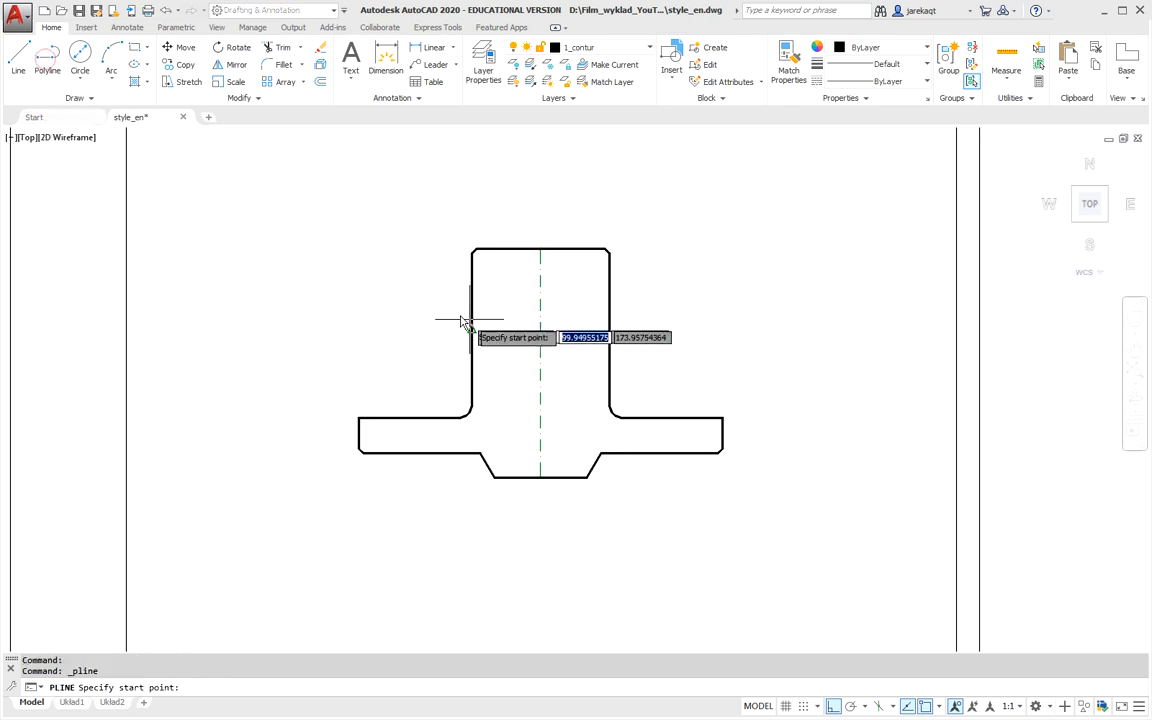
click(478, 267)
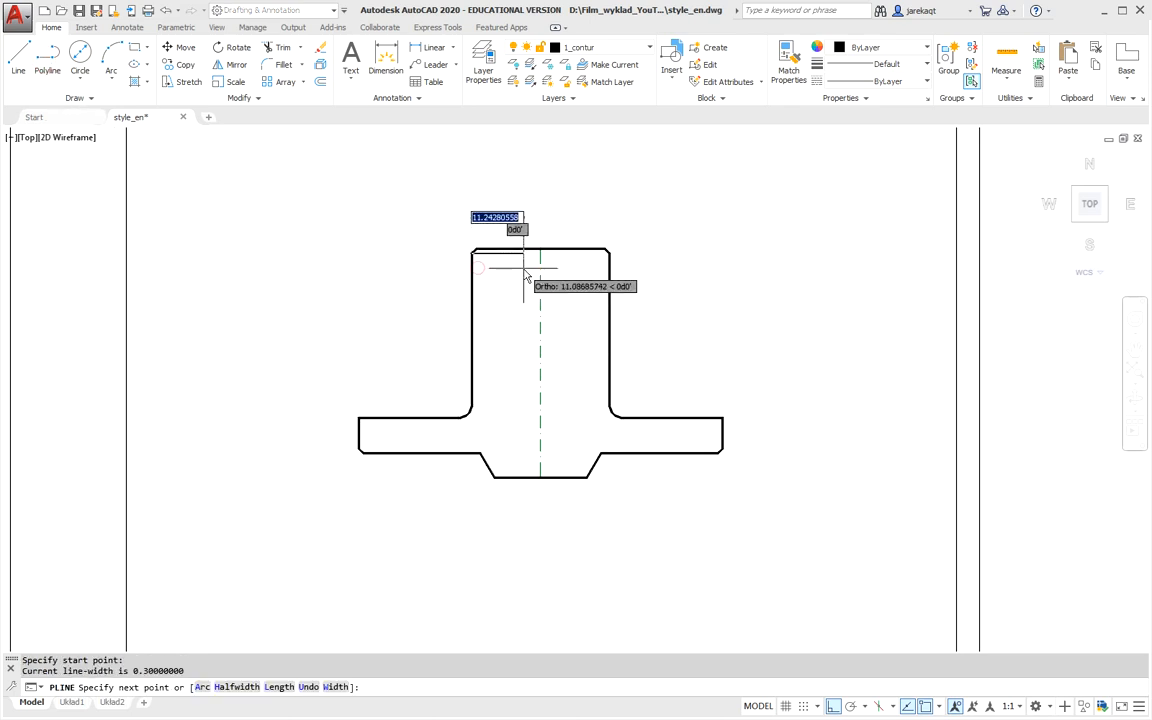
key(Escape)
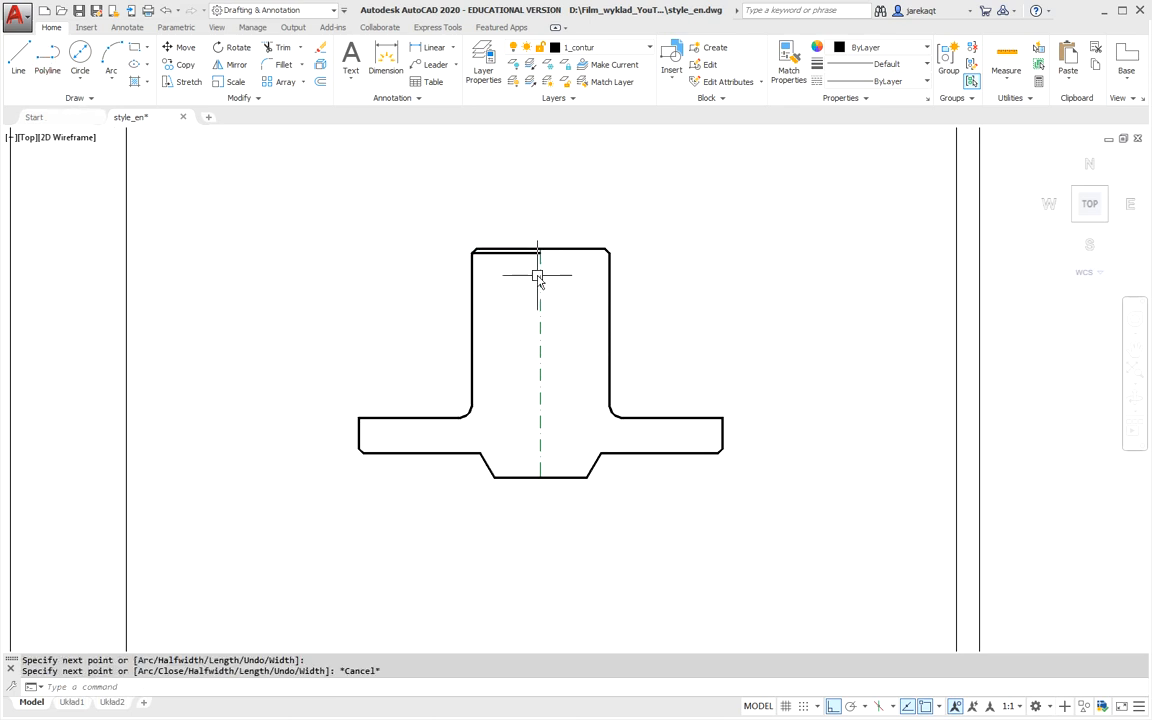
right_click(537, 280)
click(545, 287)
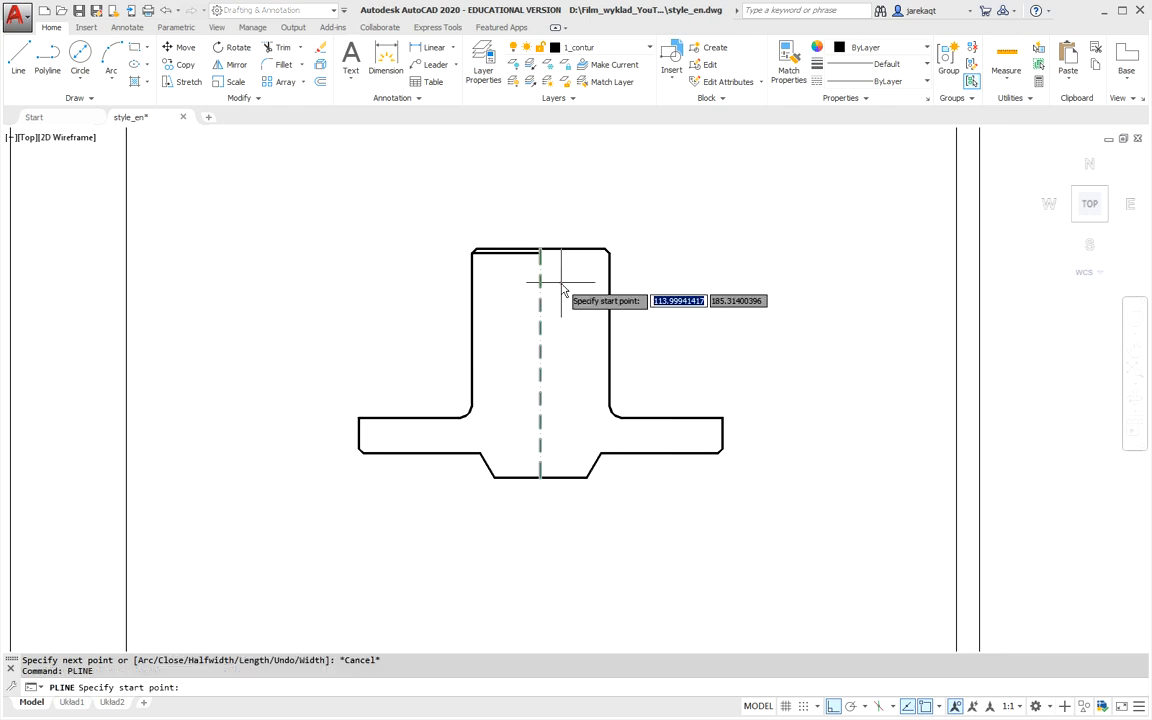
click(457, 418)
click(539, 418)
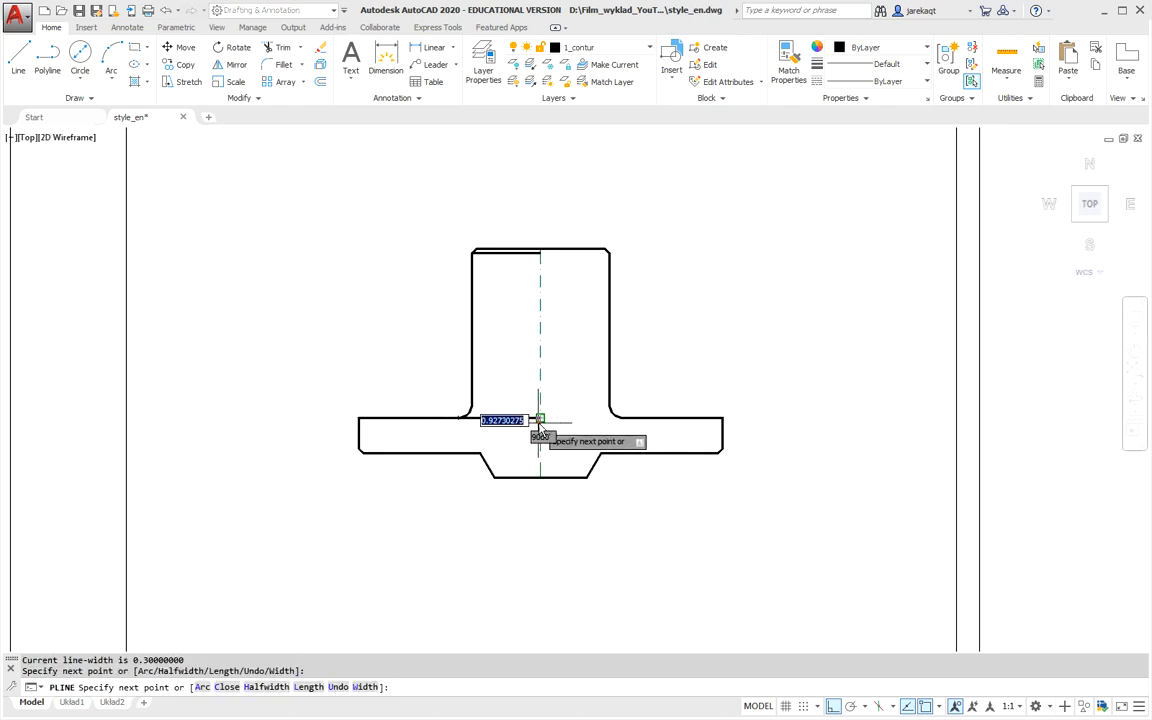
key(Escape)
Draw horizontal edge polylines to the centre axis from the flange chamfer's upper end and from the flange underside's inner corner.
right_click(498, 427)
click(510, 436)
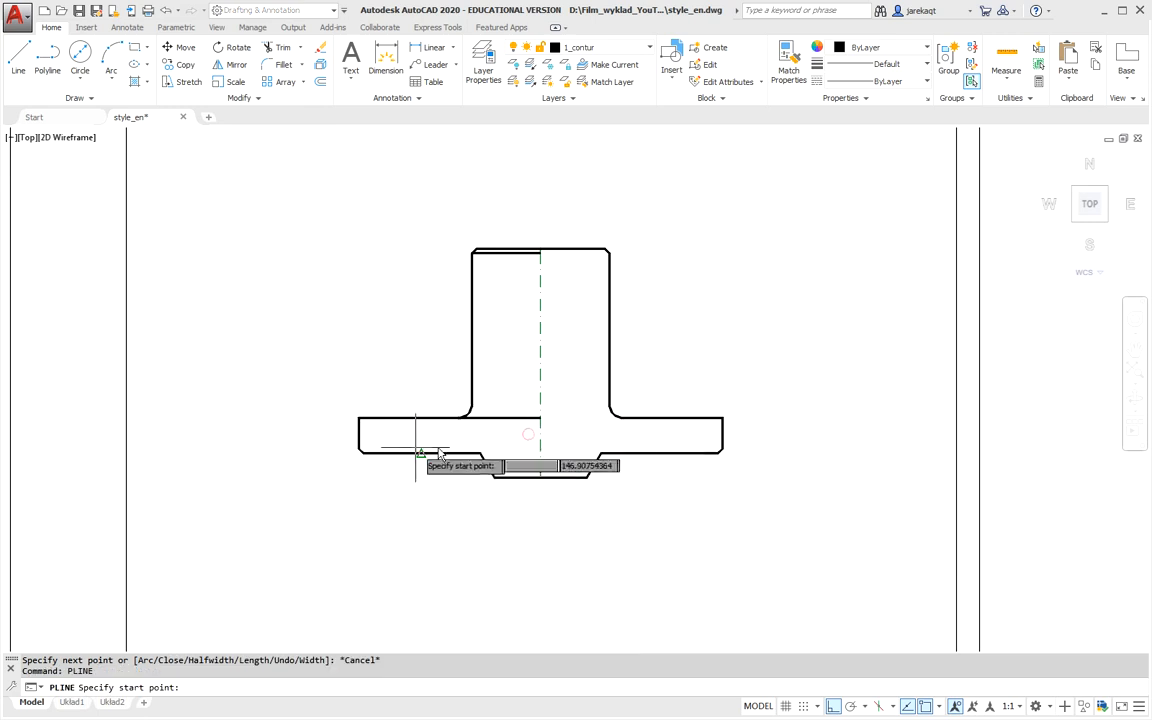
click(360, 448)
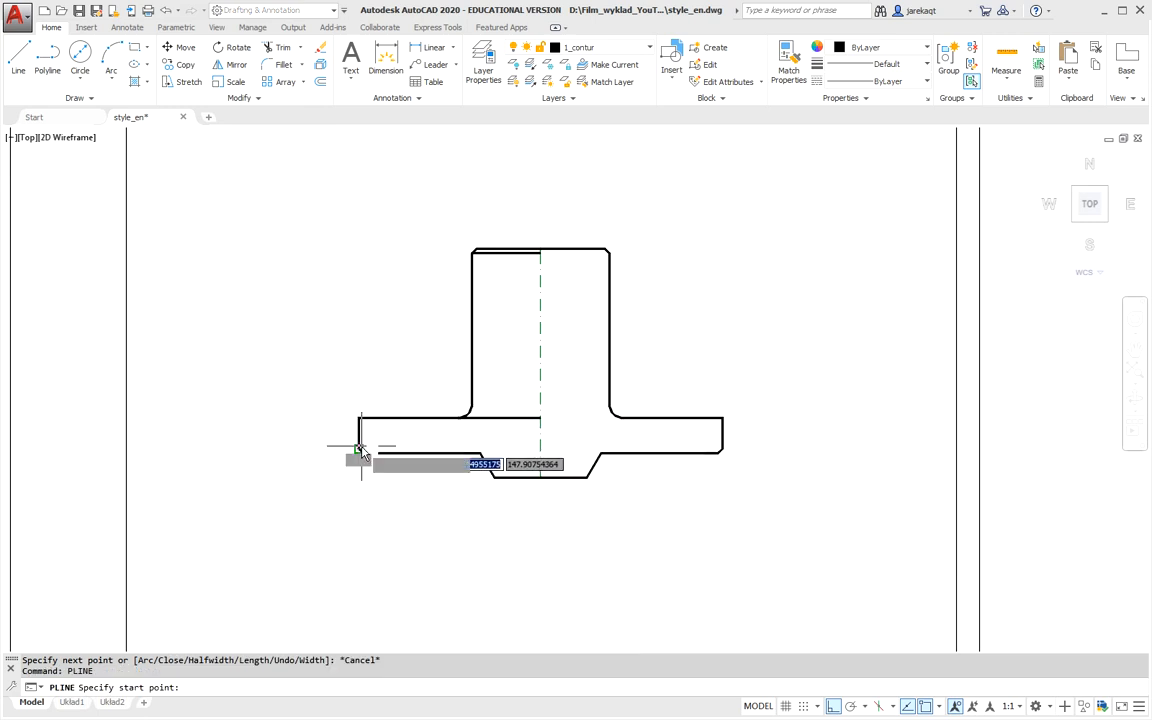
click(538, 449)
key(Escape)
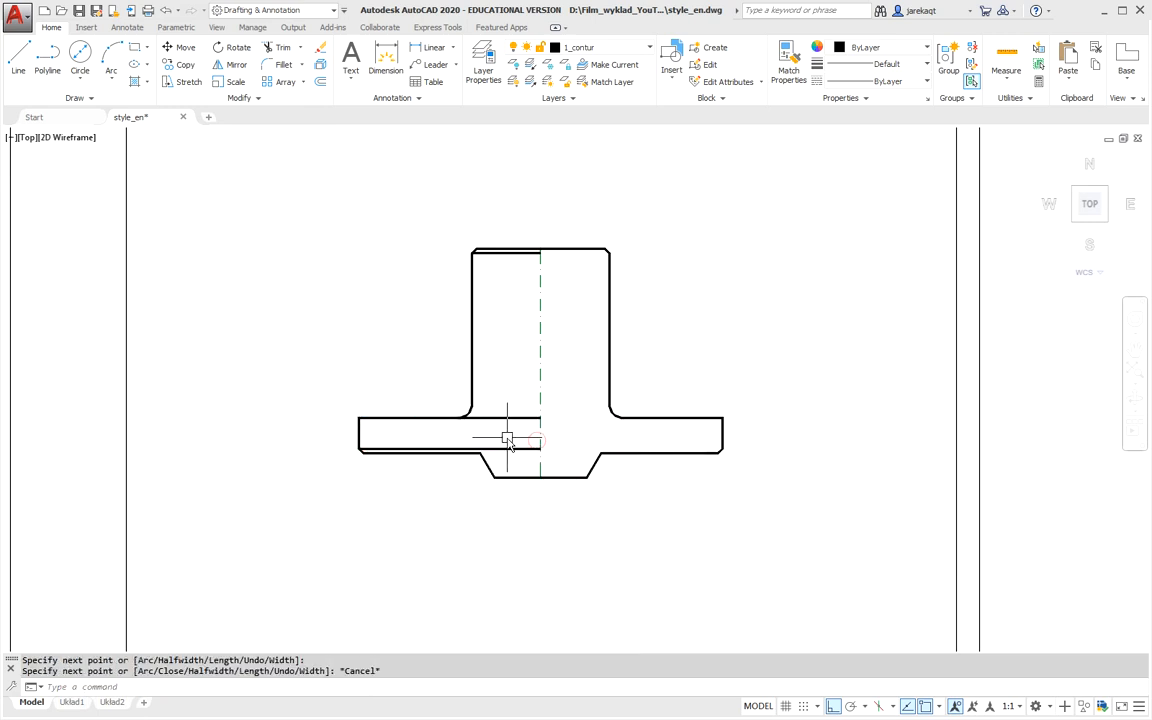
right_click(510, 437)
click(532, 442)
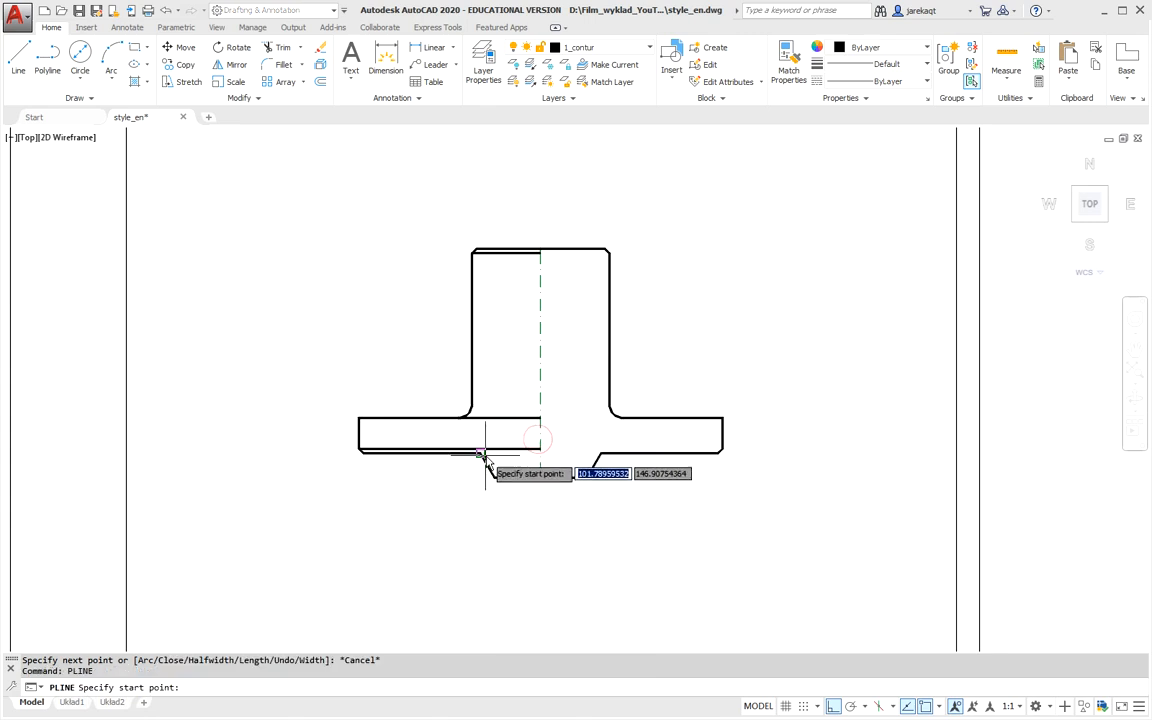
click(481, 453)
click(538, 458)
key(Escape)
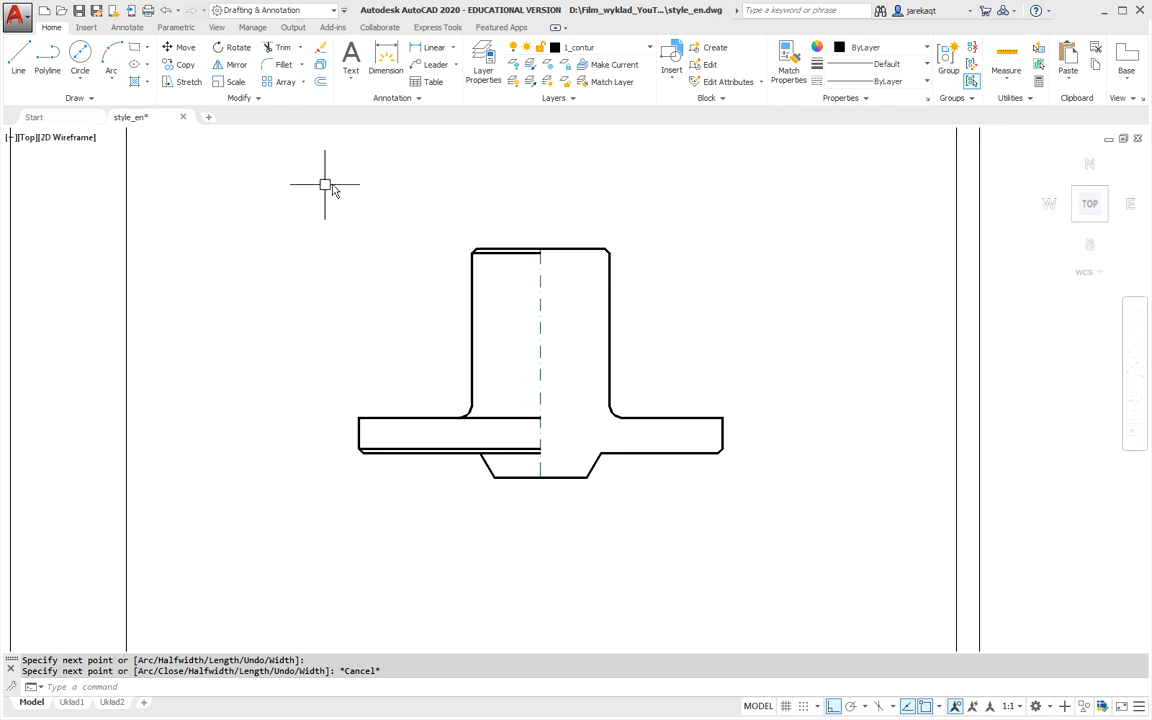
Draw the recess polyline starting 10 right of the axis's top end, going 10 down and horizontally back to the axis.
click(50, 62)
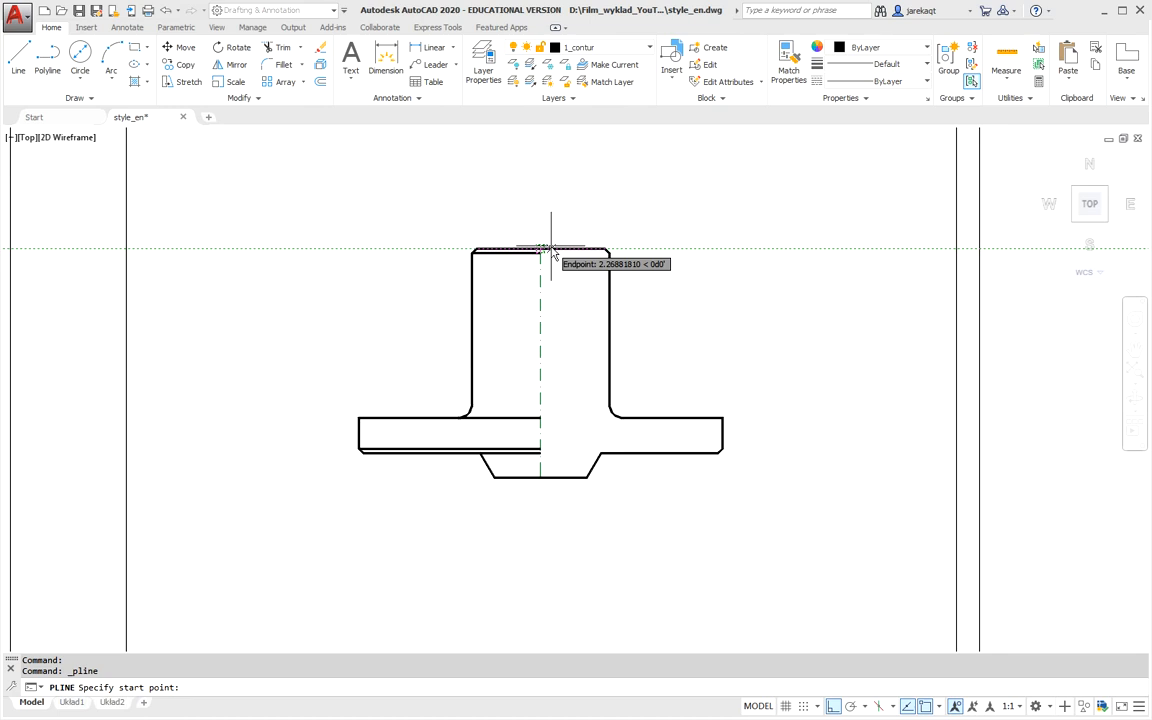
text(10)
key(Return)
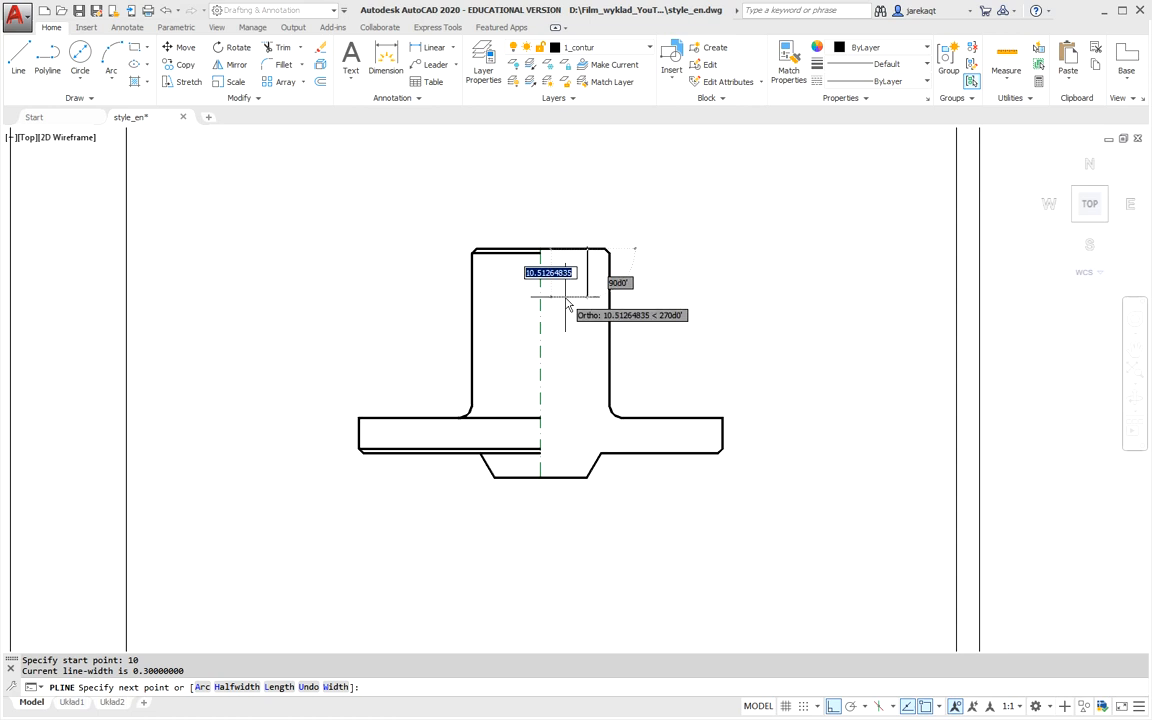
text(10)
key(Return)
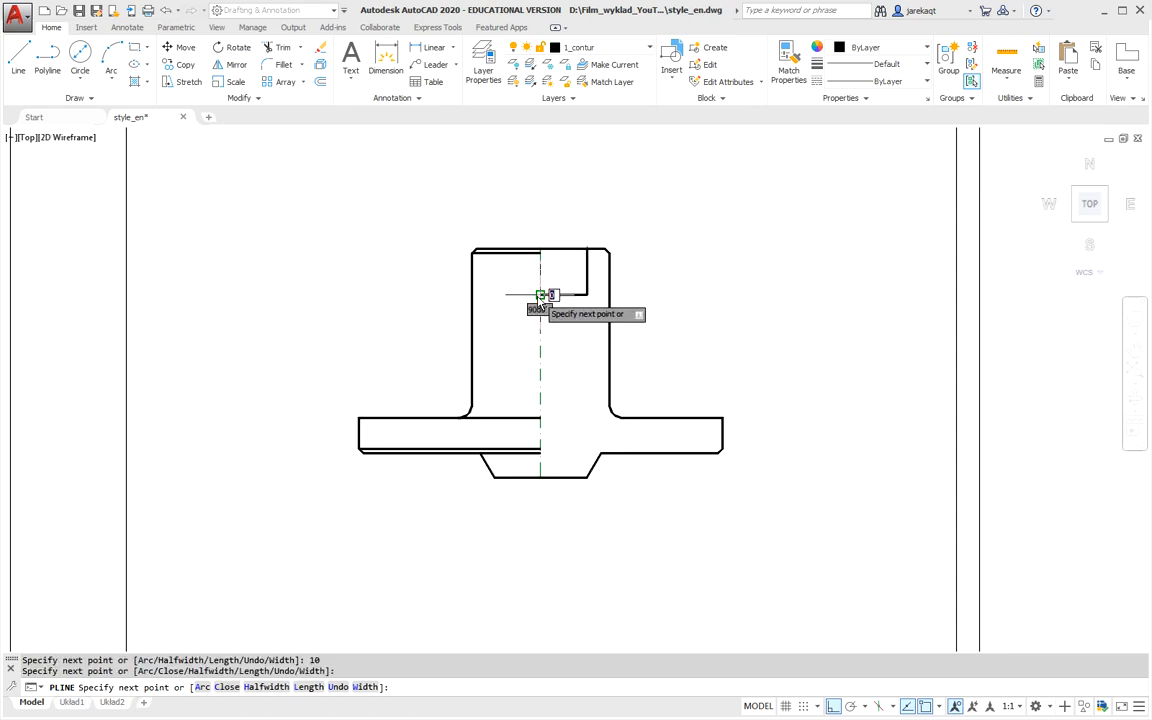
key(Escape)
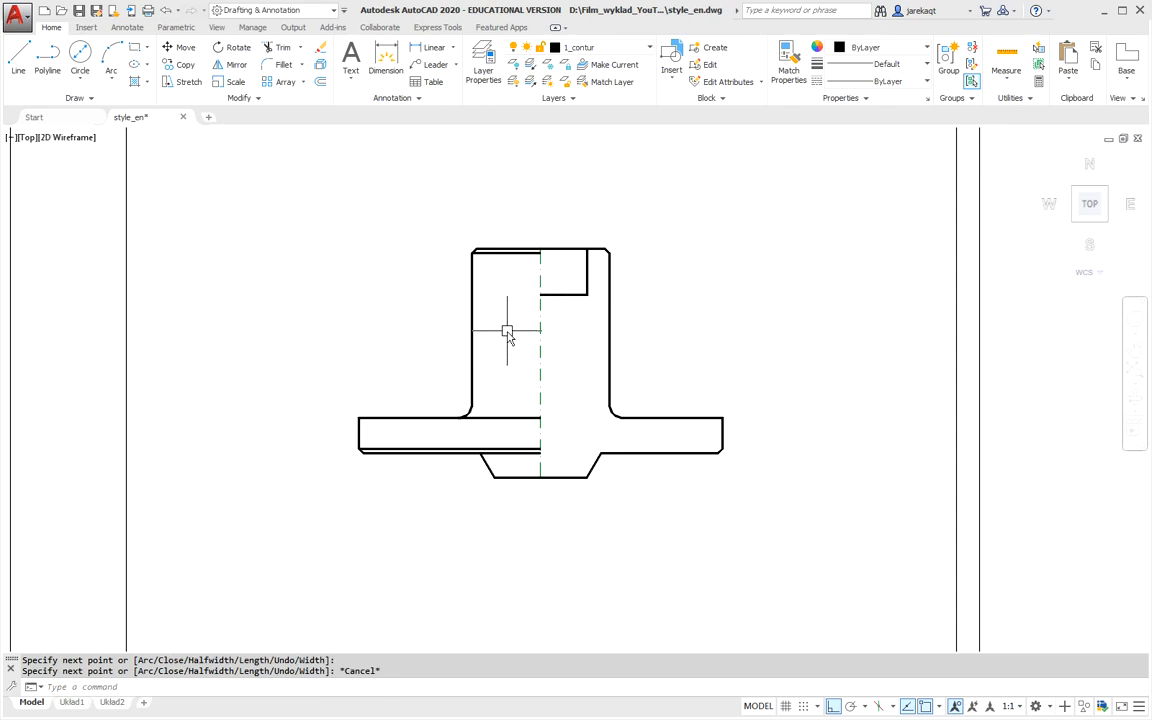
Draw a vertical bore line from the recess bottom, 7 right of the centre axis, down to the part's bottom edge.
click(18, 58)
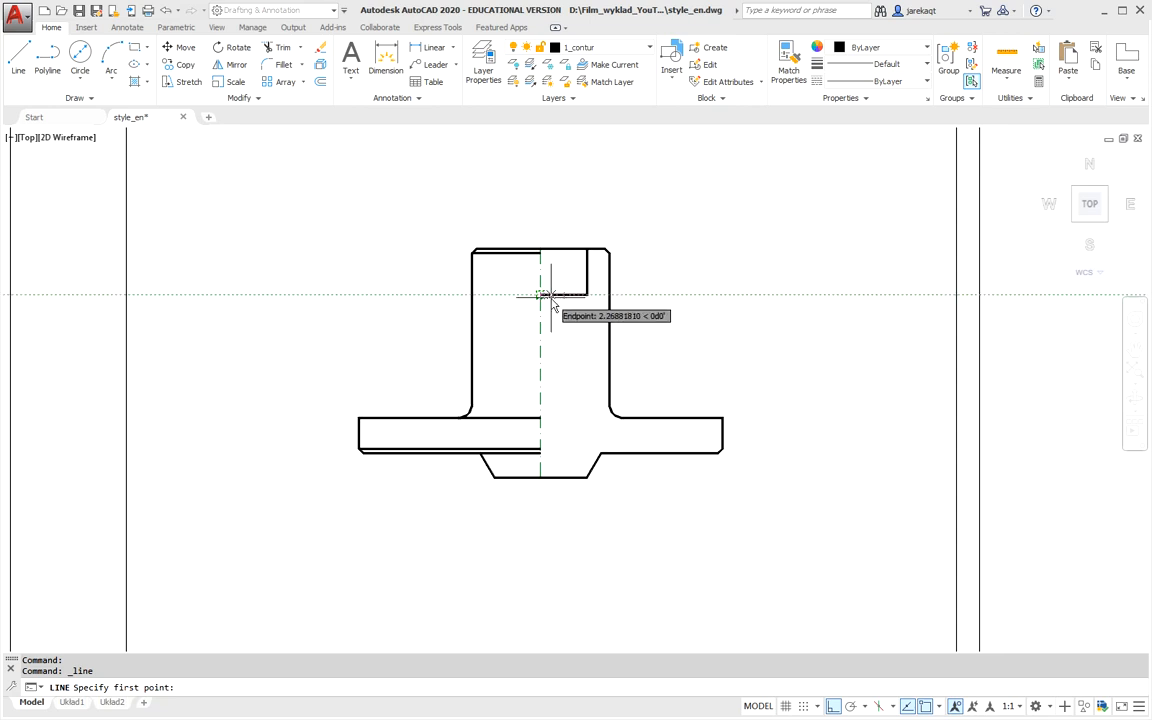
text(7)
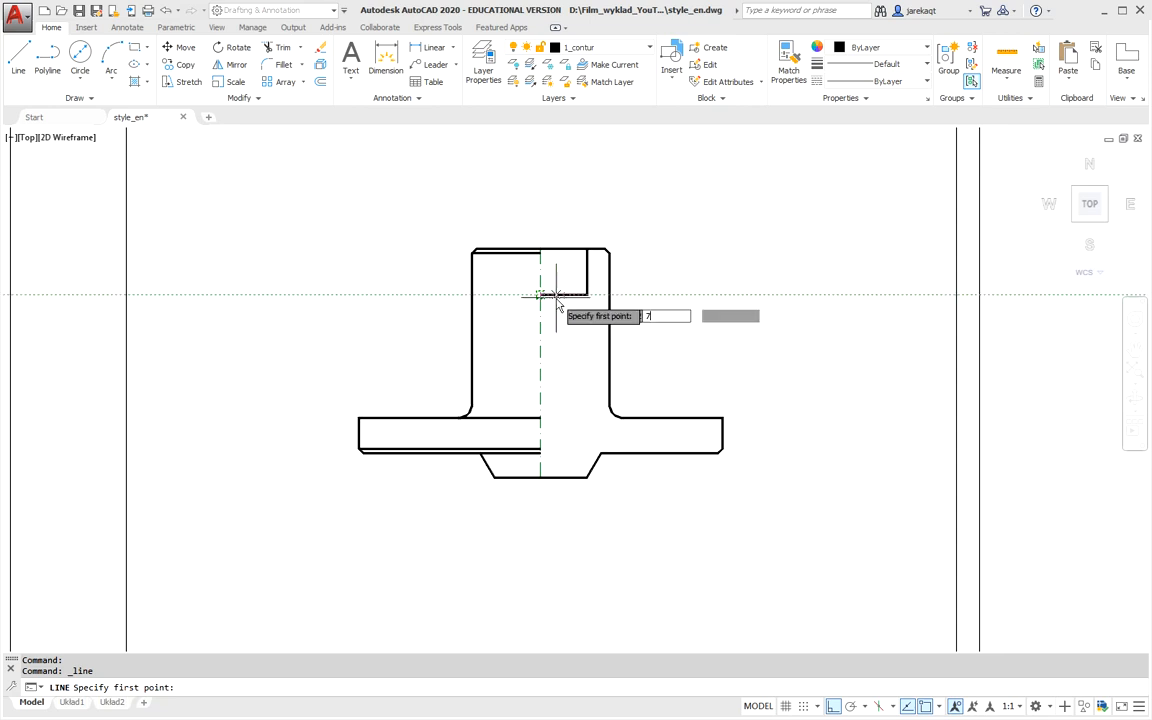
key(Return)
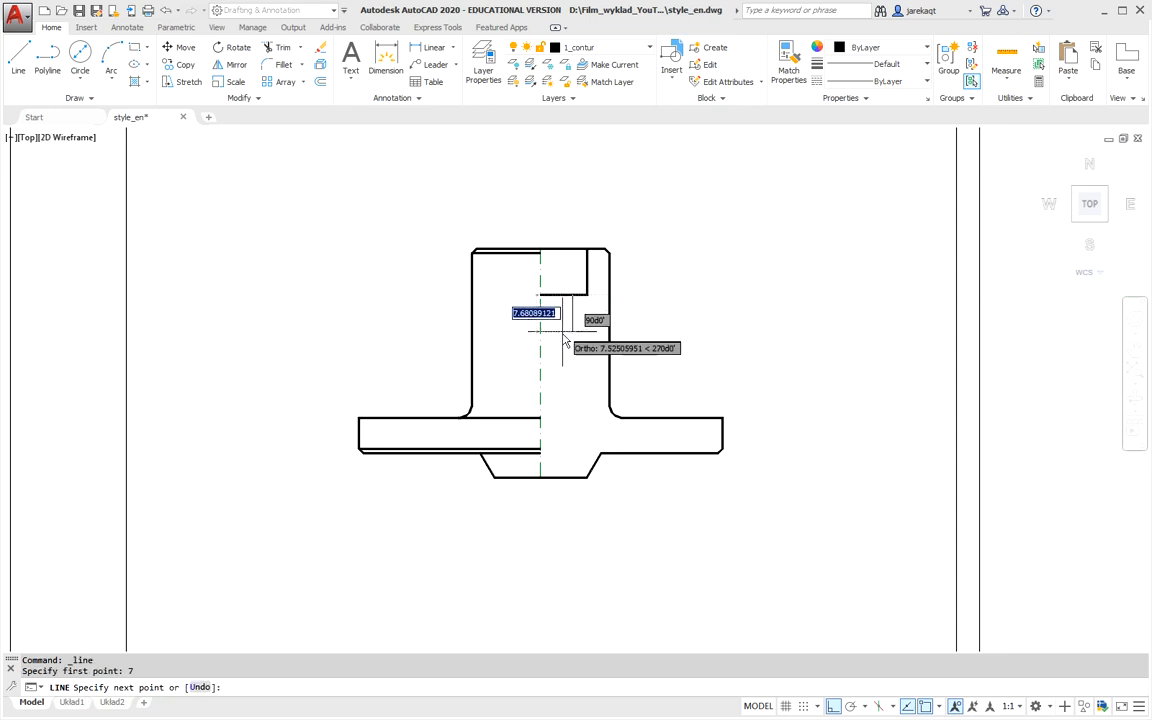
click(571, 479)
key(Escape)
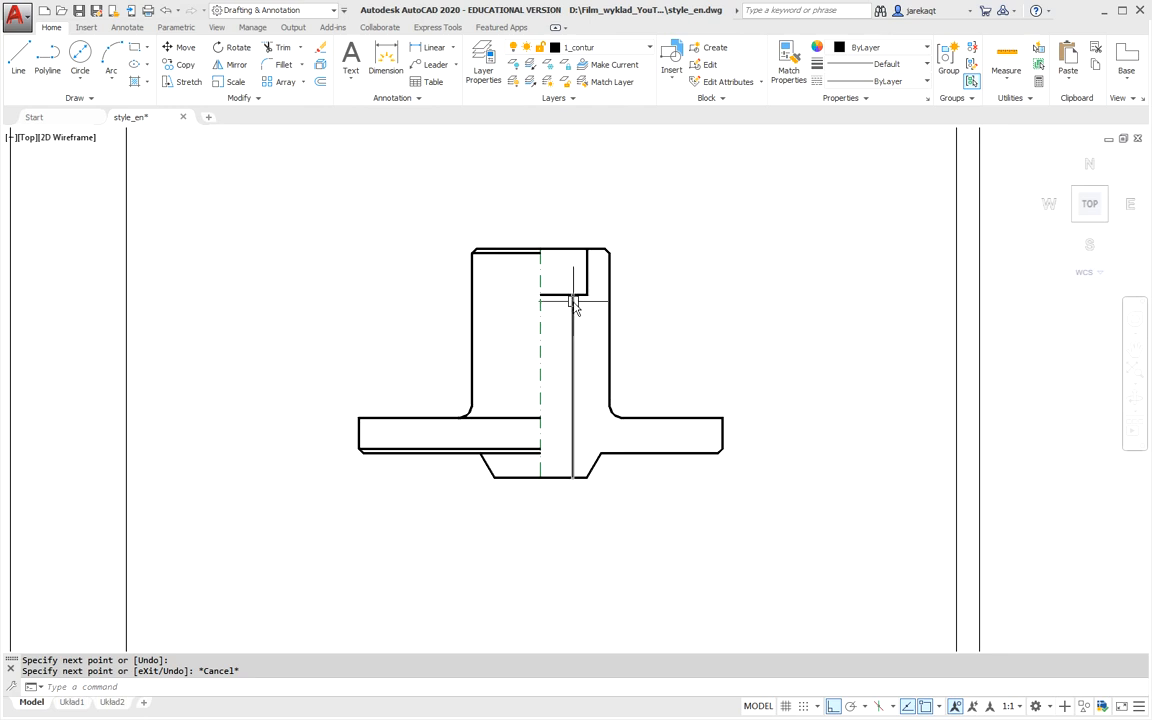
Draw a helper circle of diameter 11.2 centred where the recess bottom meets the centre axis.
click(84, 80)
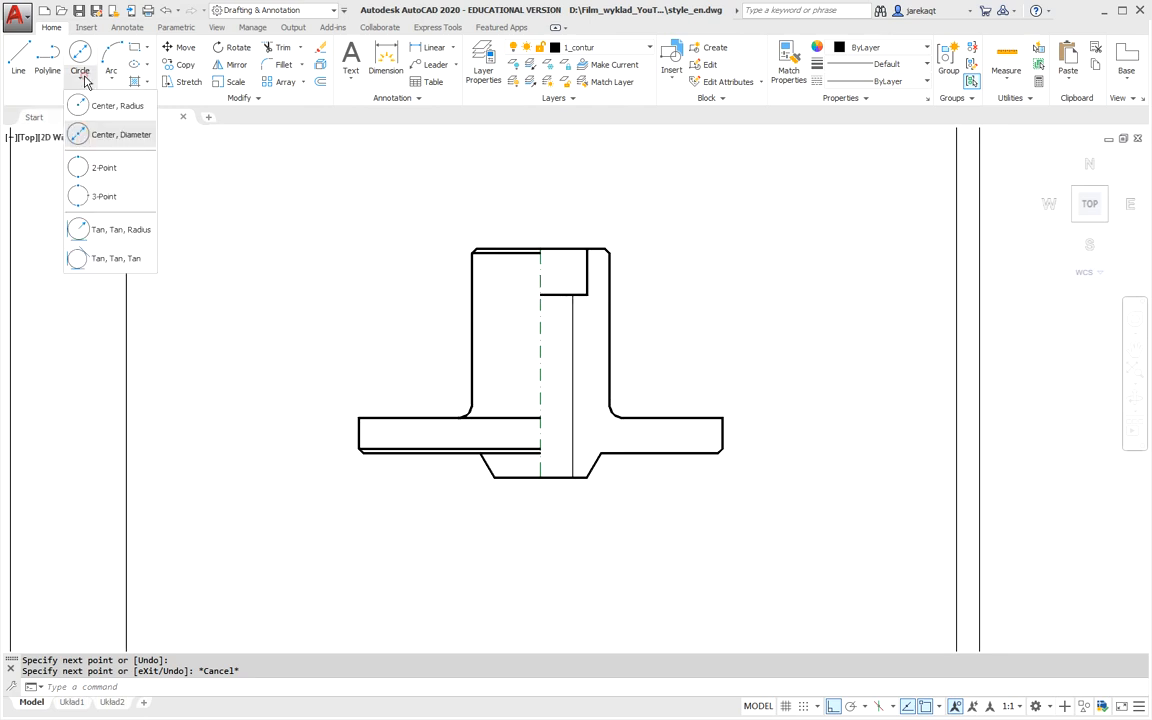
click(103, 136)
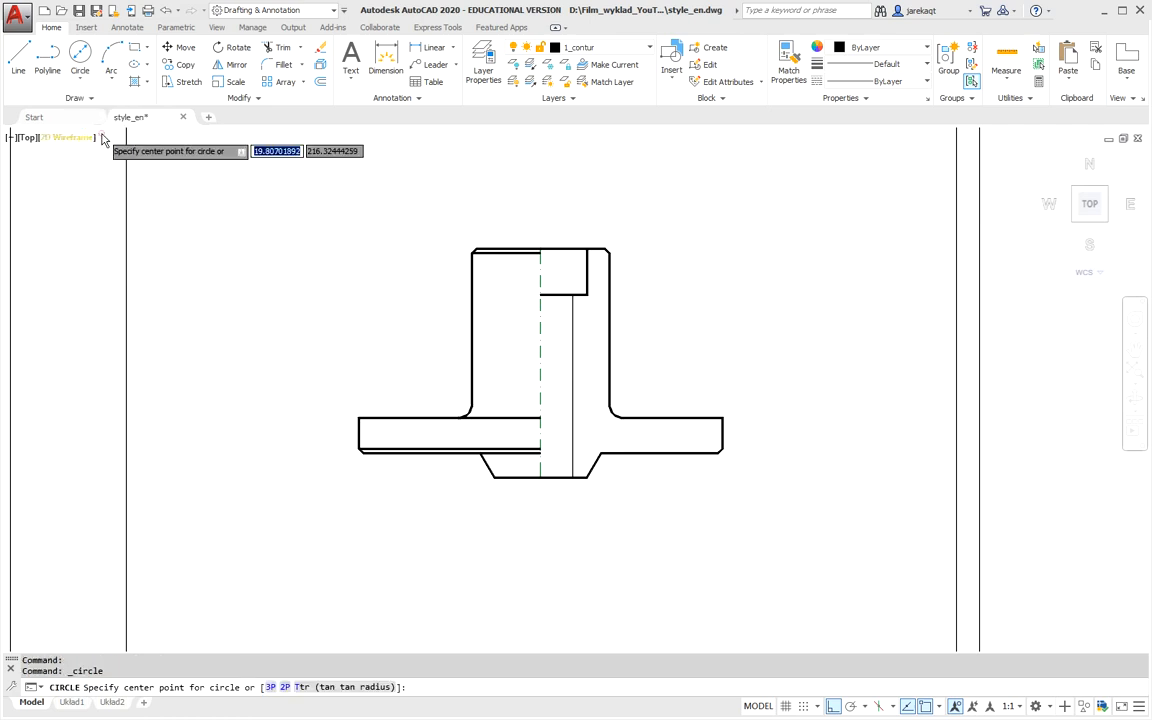
click(539, 296)
text(11.)
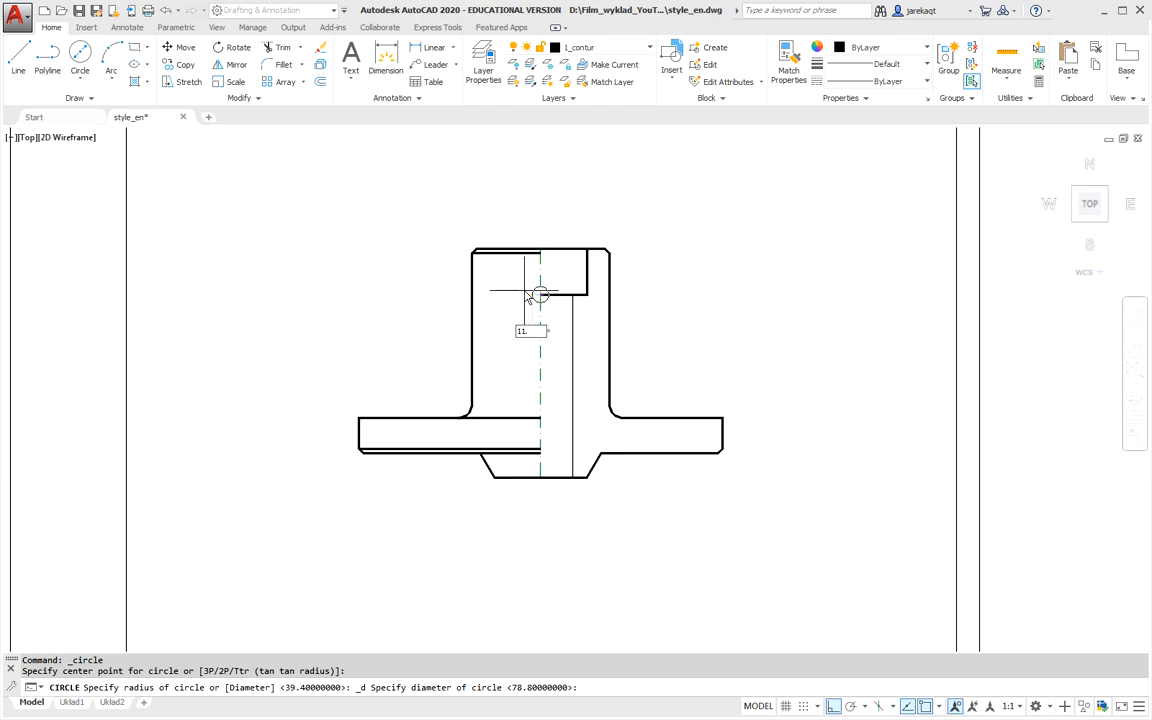
text(2)
key(Return)
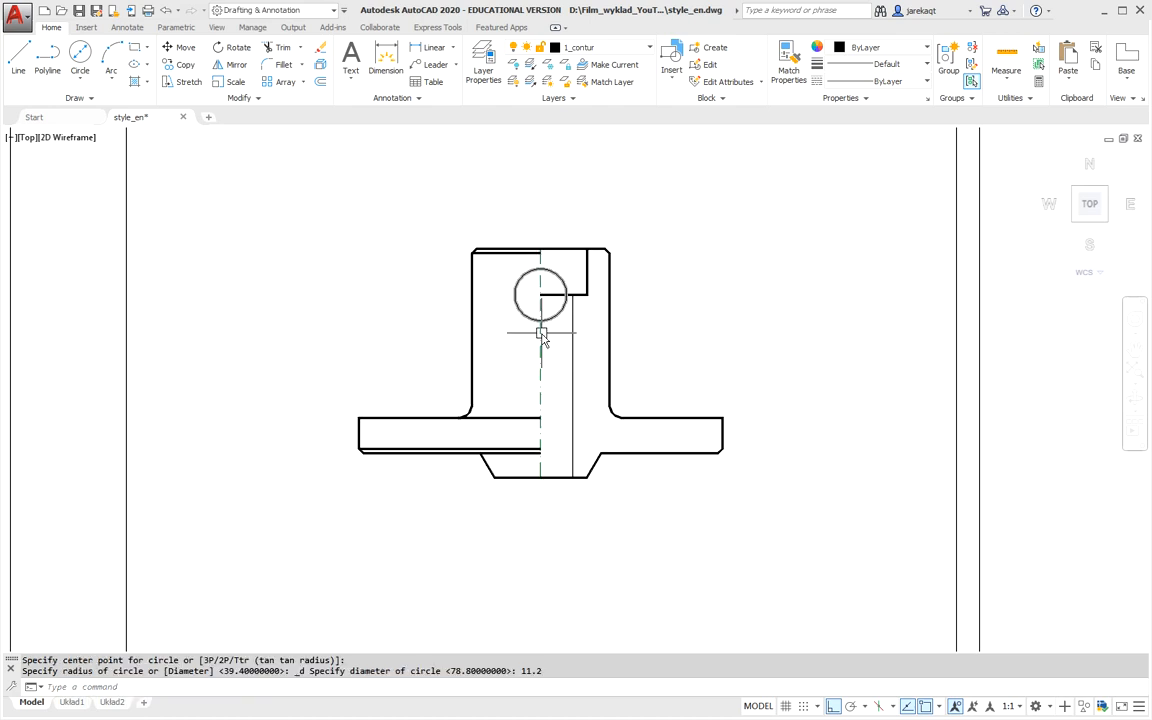
Draw a vertical bore polyline from the helper circle's right quadrant on the recess bottom down to the part's bottom edge.
click(45, 64)
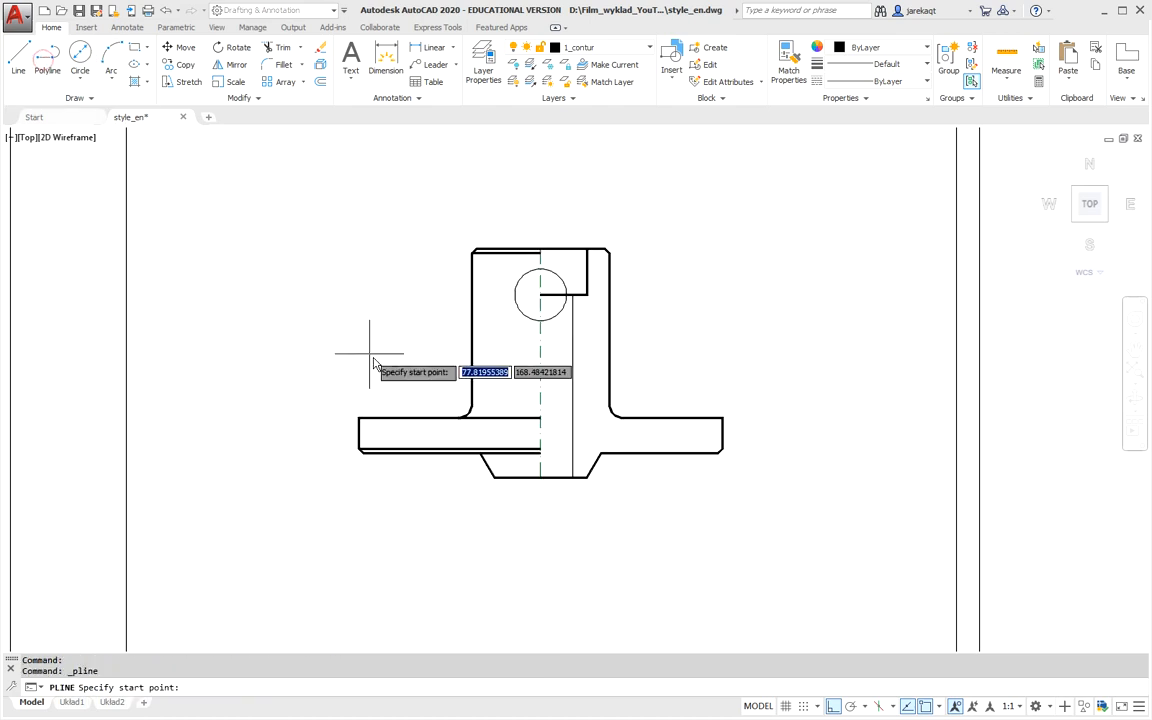
click(566, 295)
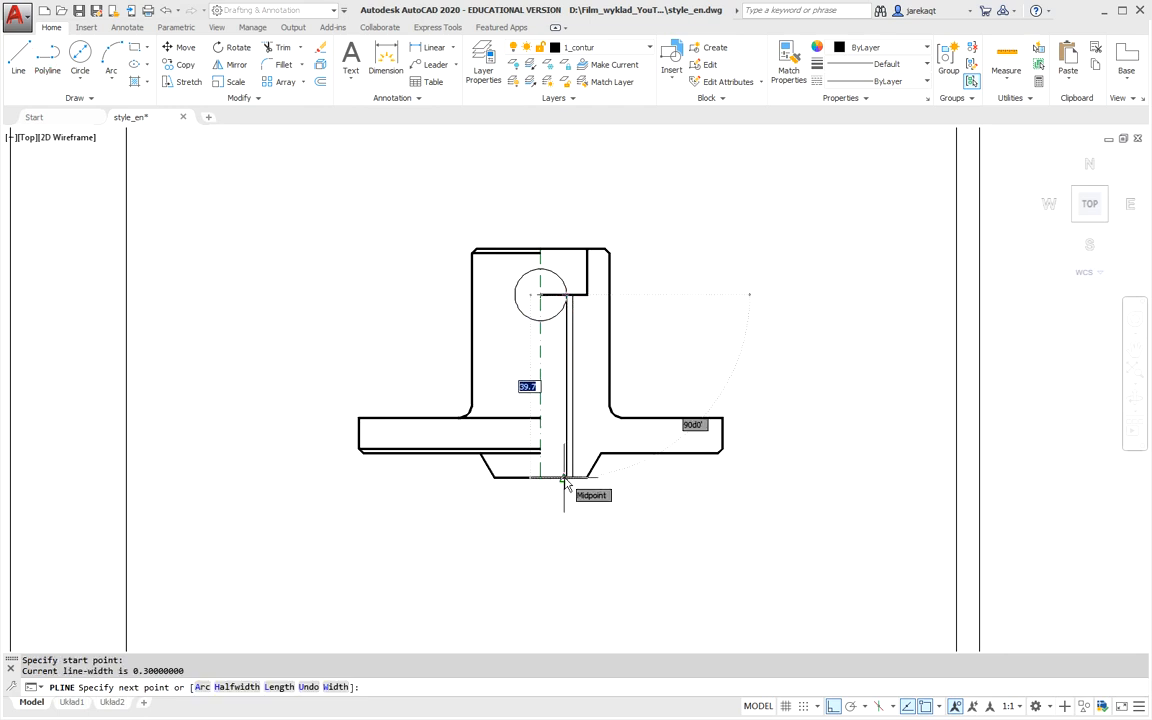
scroll(566, 480, up, 4)
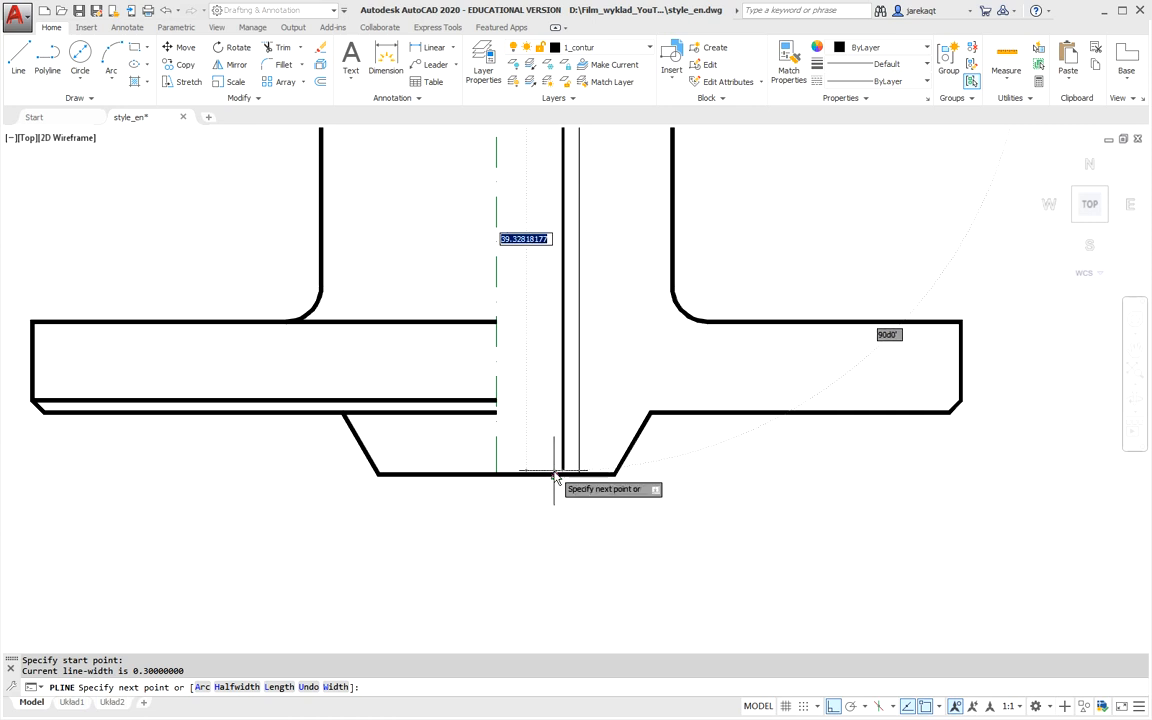
click(563, 476)
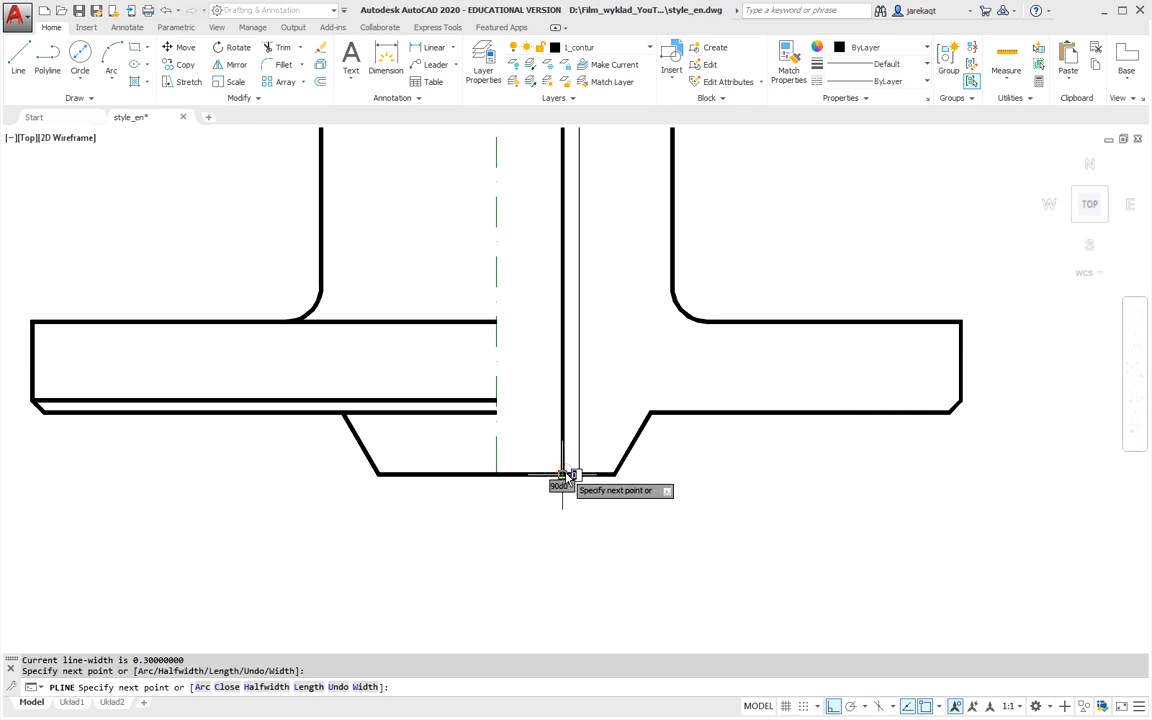
key(Escape)
scroll(549, 425, down, 2)
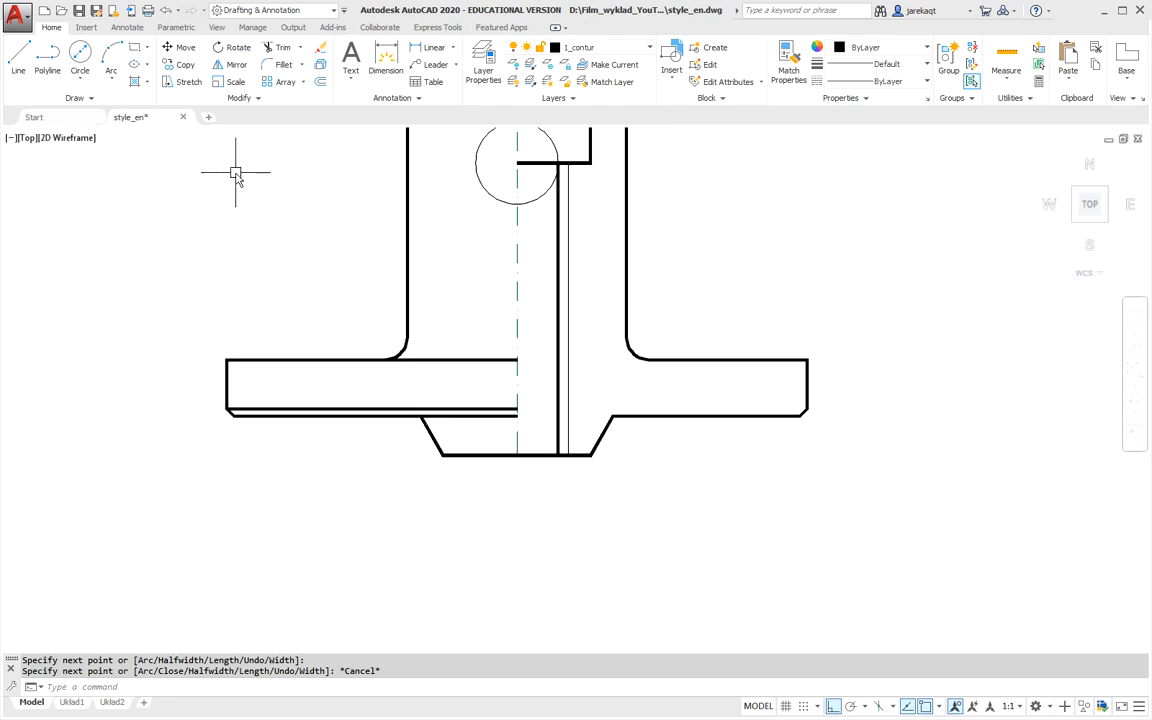
Chamfer the corner between the bore polyline and the bottom edge with both distances set to 1.5.
click(301, 66)
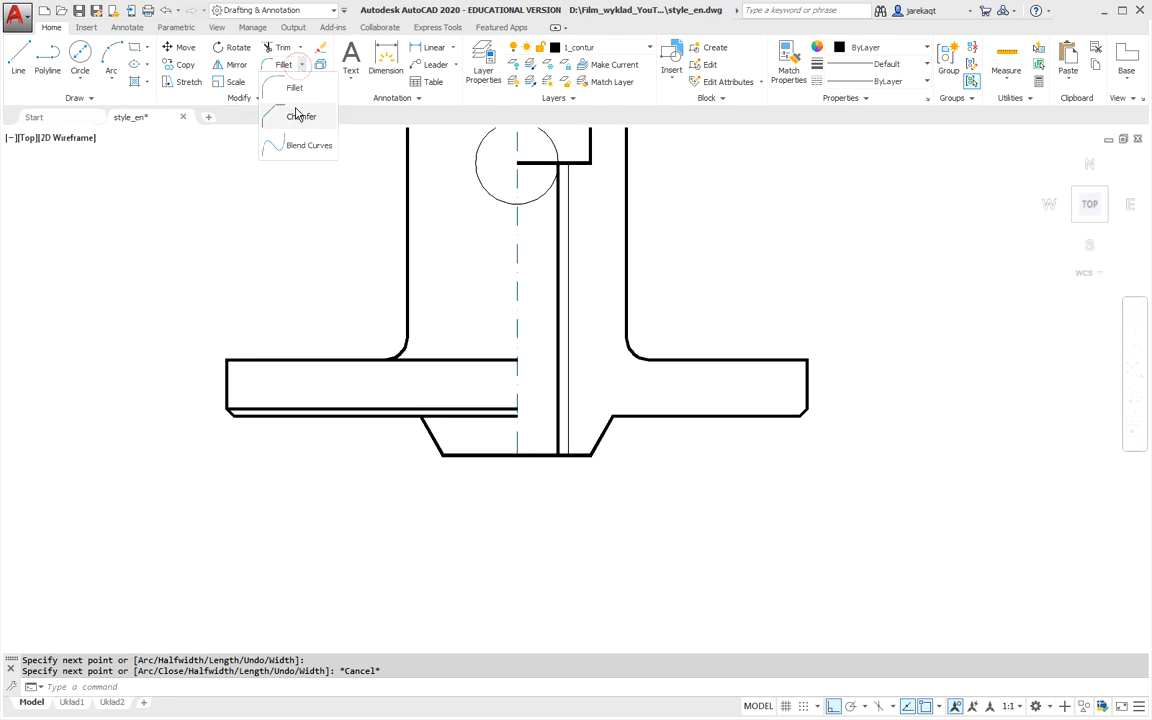
click(299, 117)
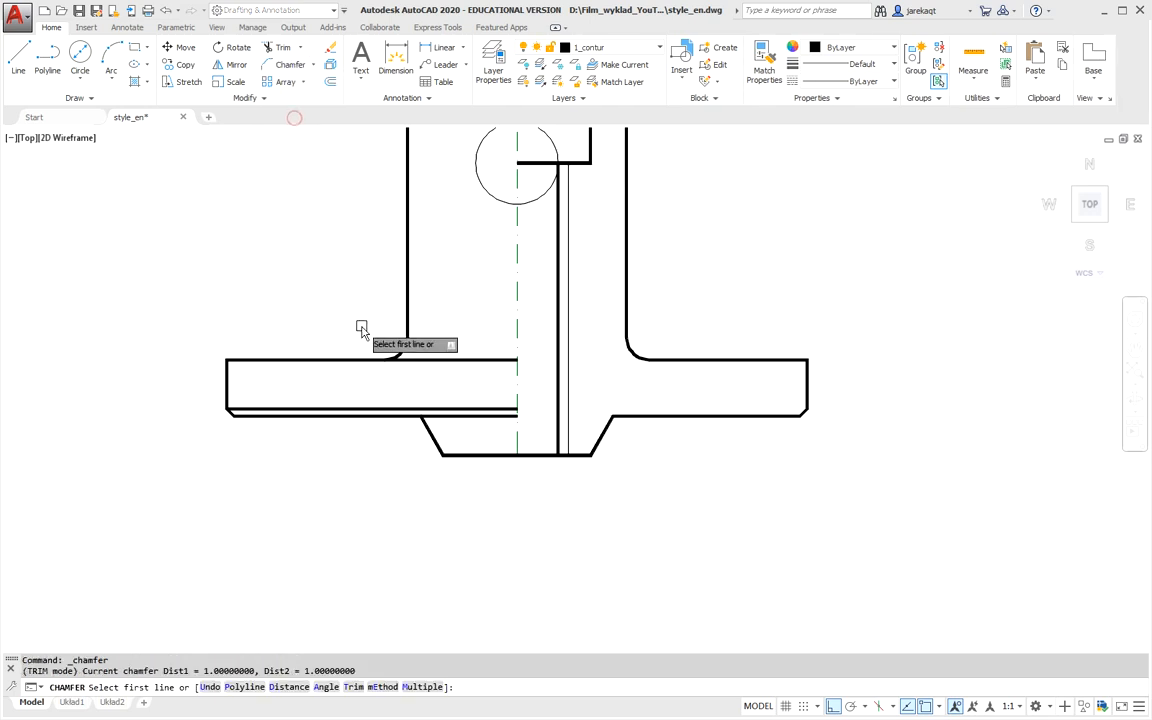
click(298, 688)
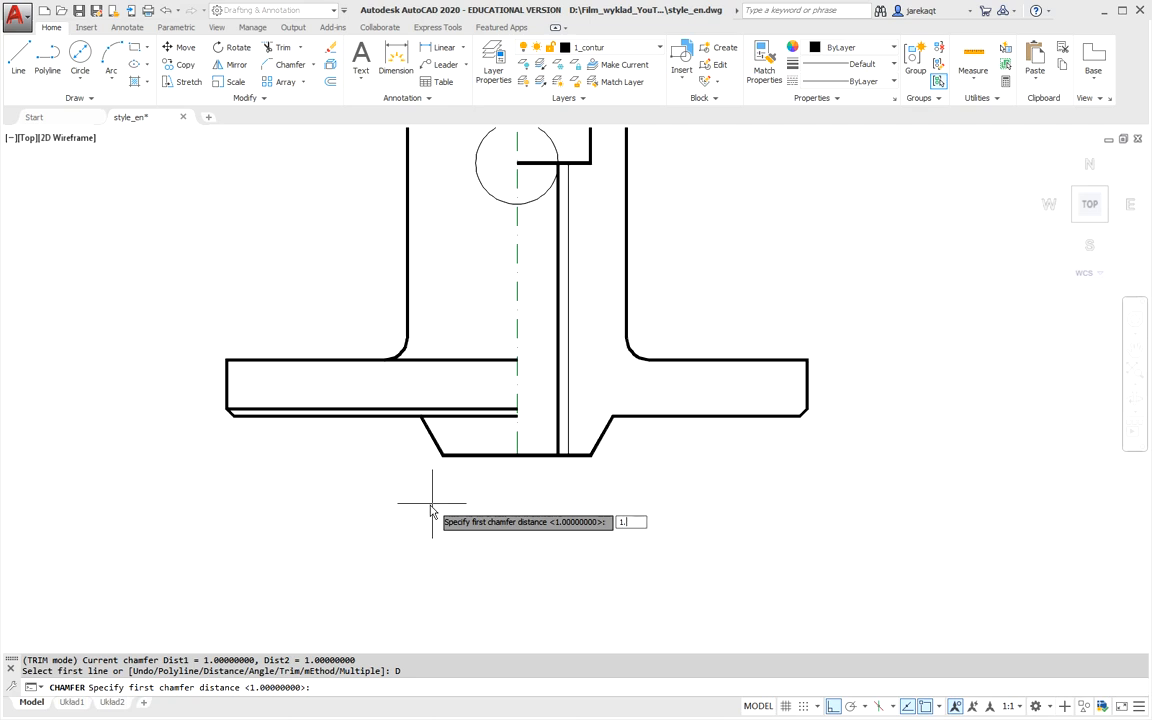
text(1.5)
key(Return)
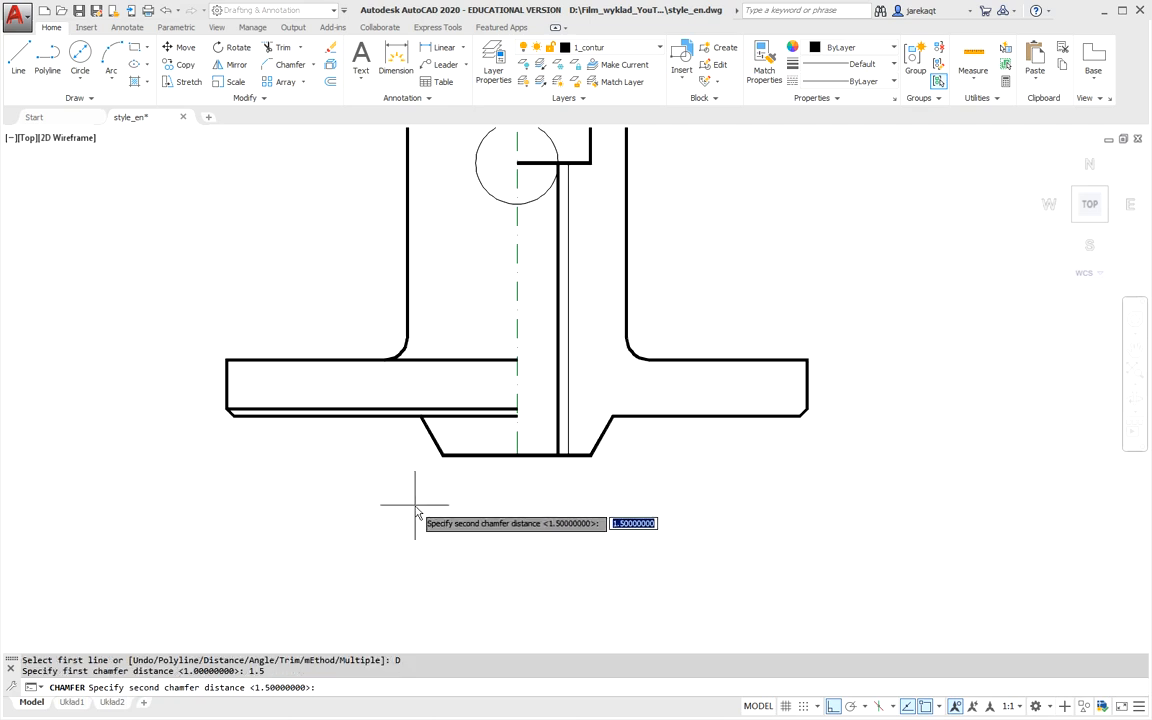
key(Return)
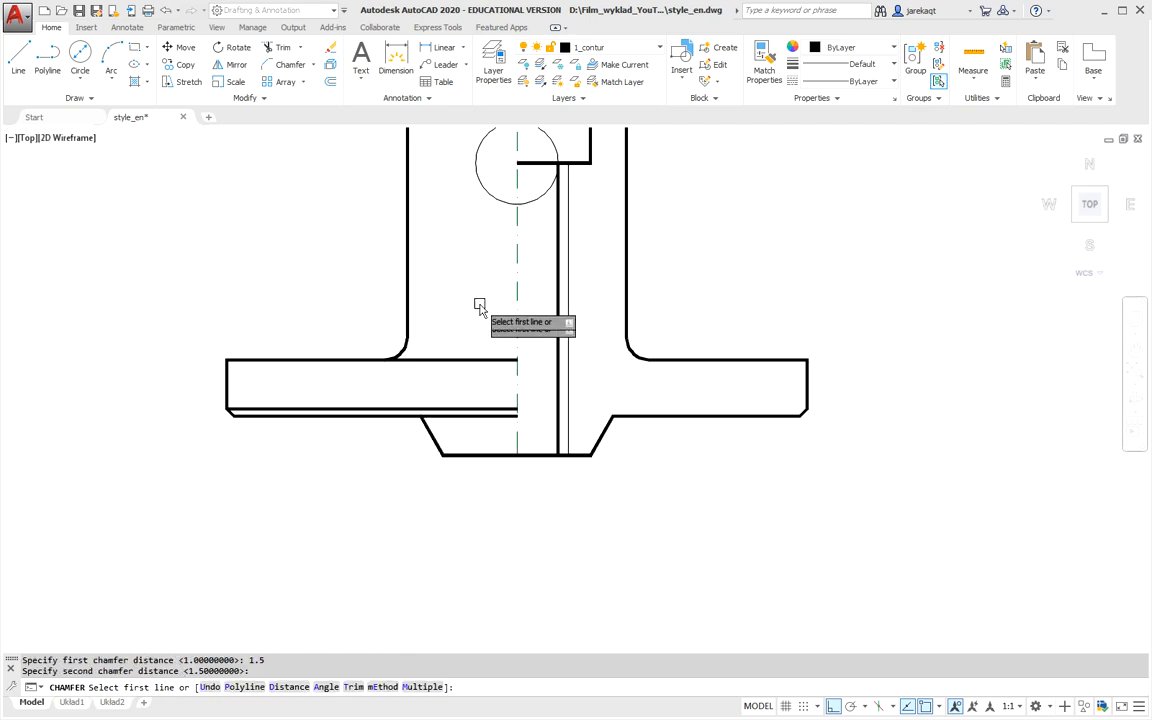
click(556, 438)
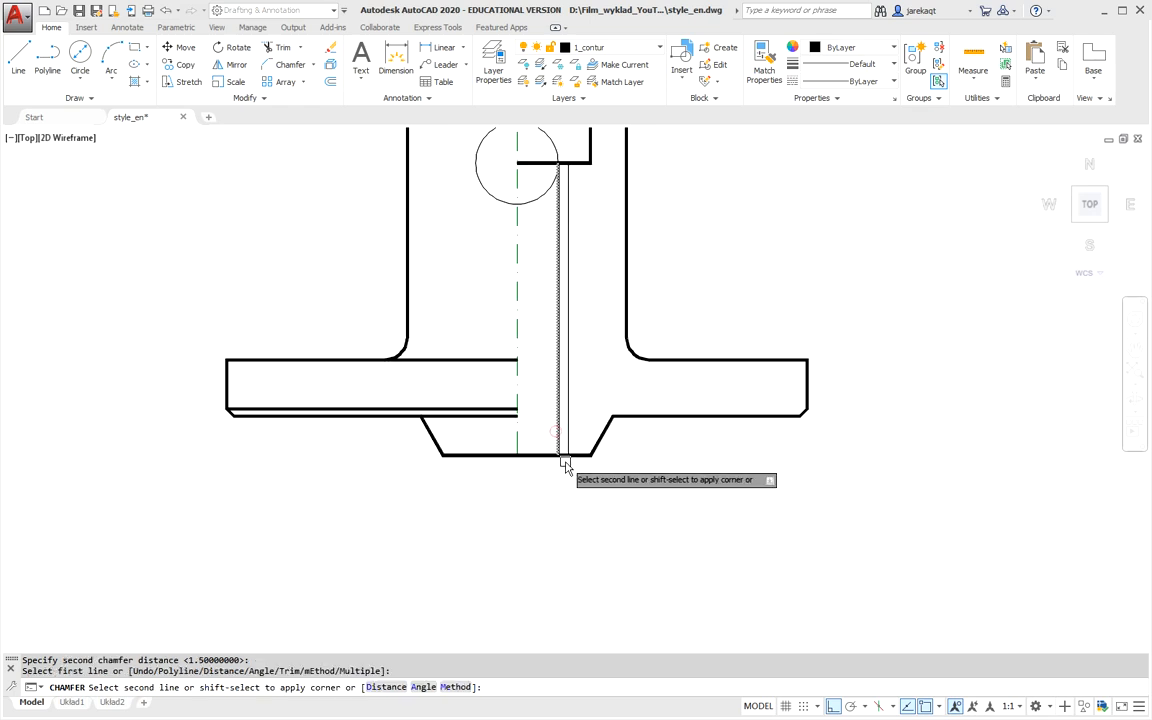
click(578, 456)
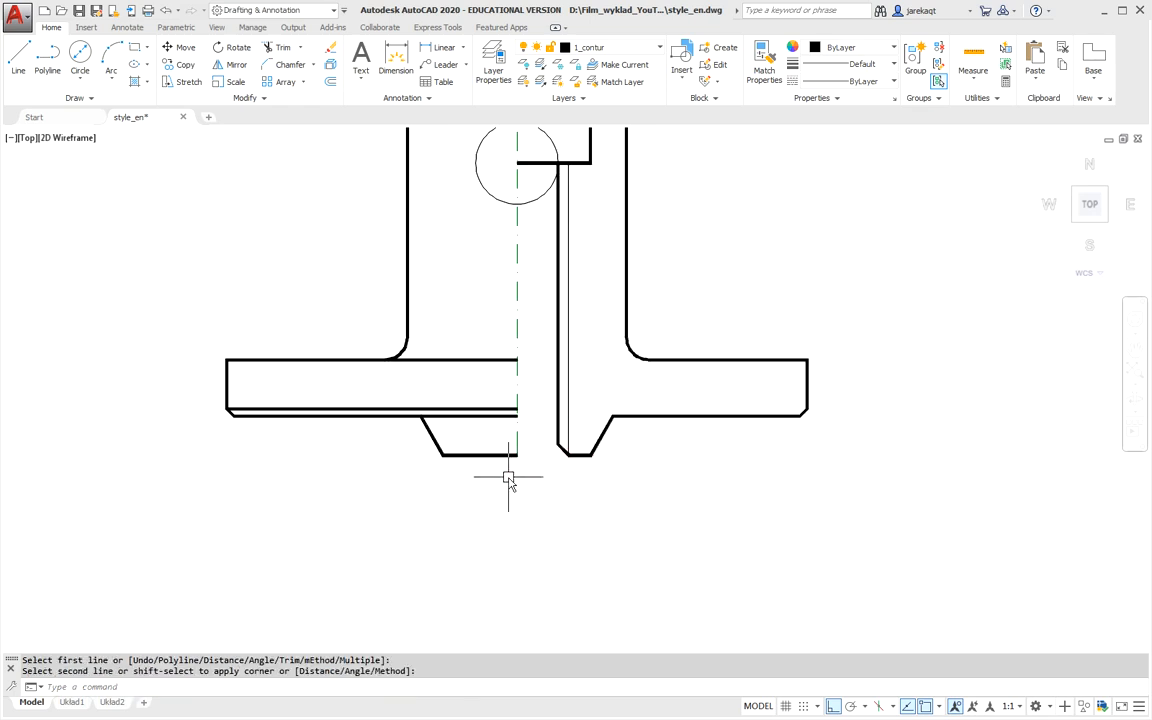
Erase the helper circle and redraw the bottom edge as a polyline from the bore chamfer's lower end to the centre axis.
click(500, 205)
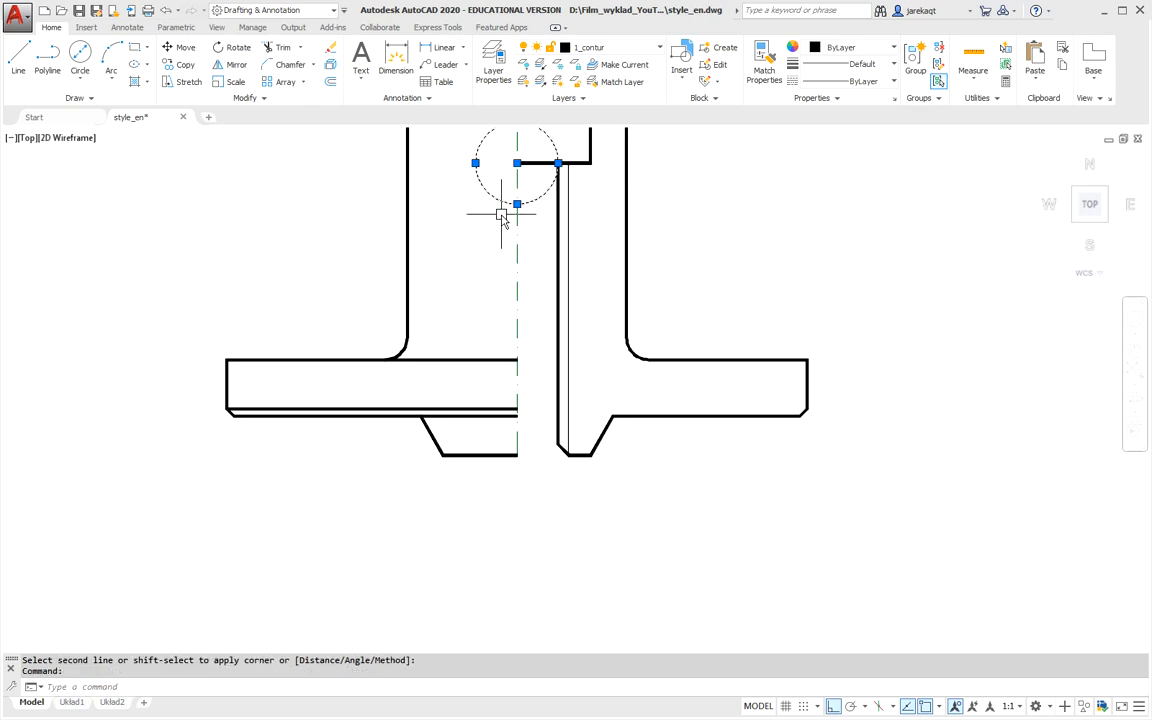
key(Delete)
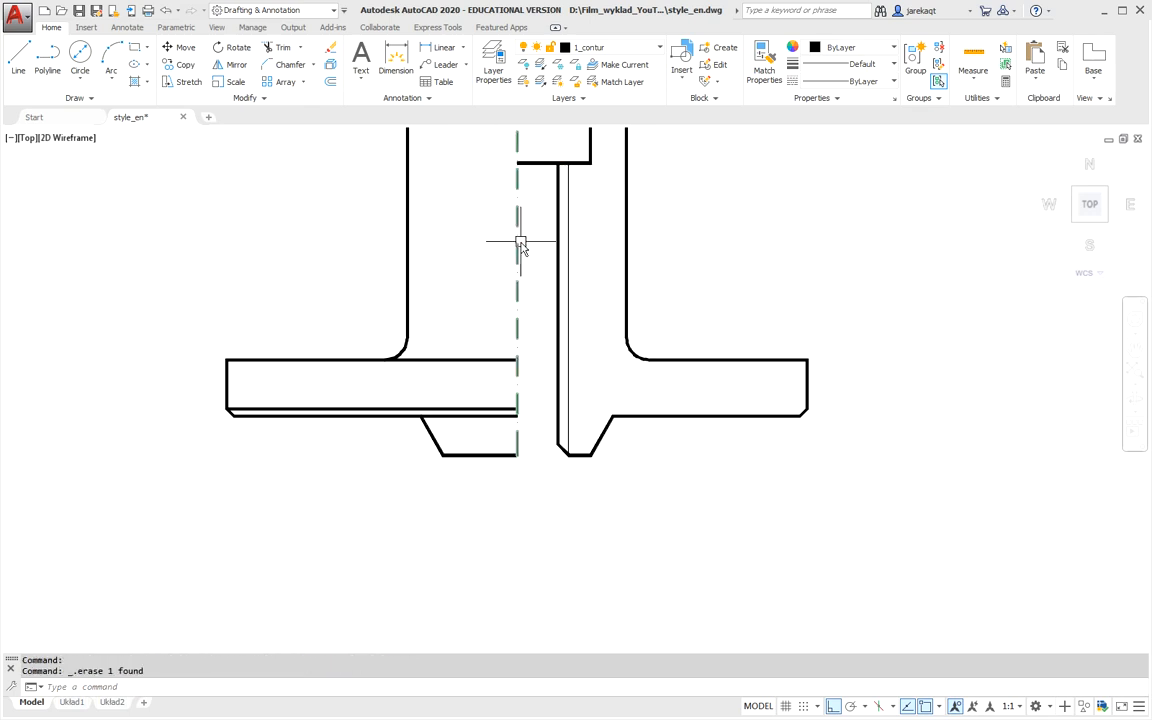
click(47, 57)
scroll(570, 472, up, 2)
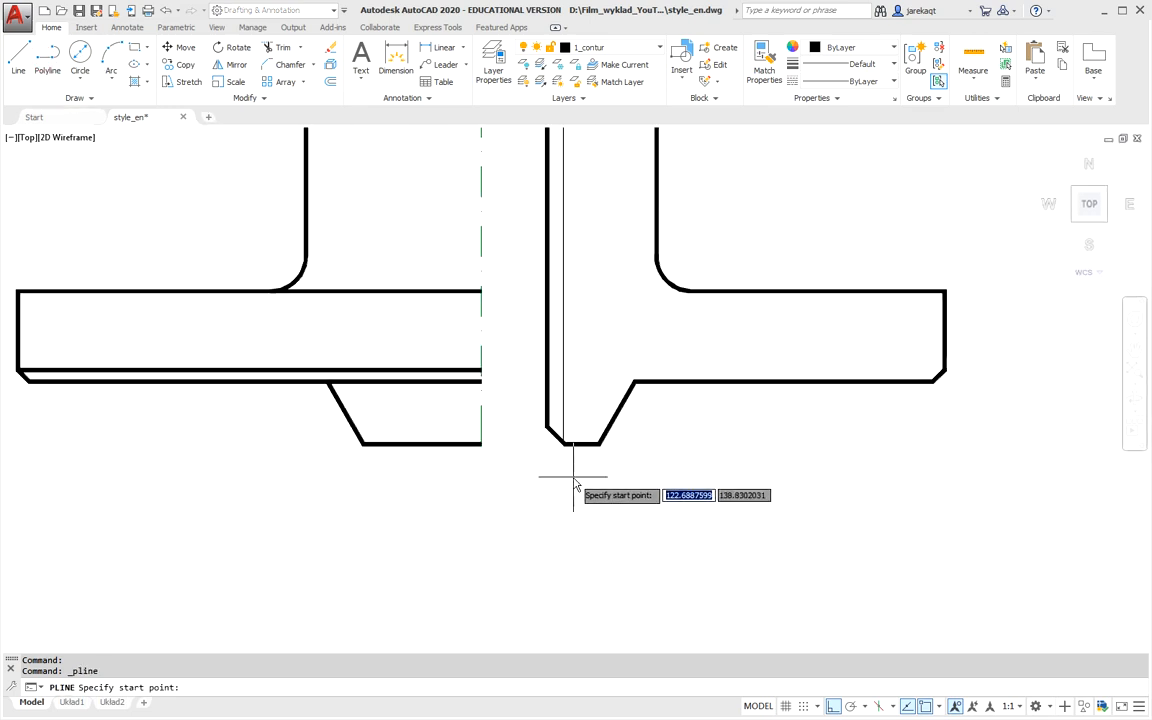
click(573, 451)
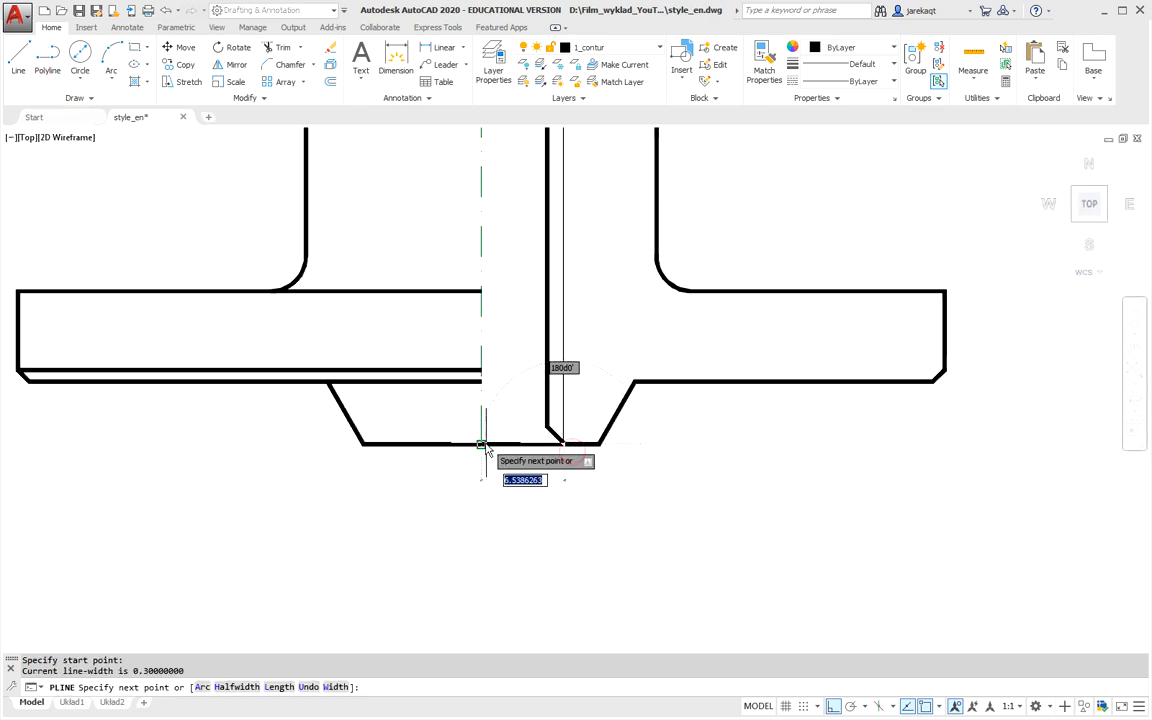
key(Escape)
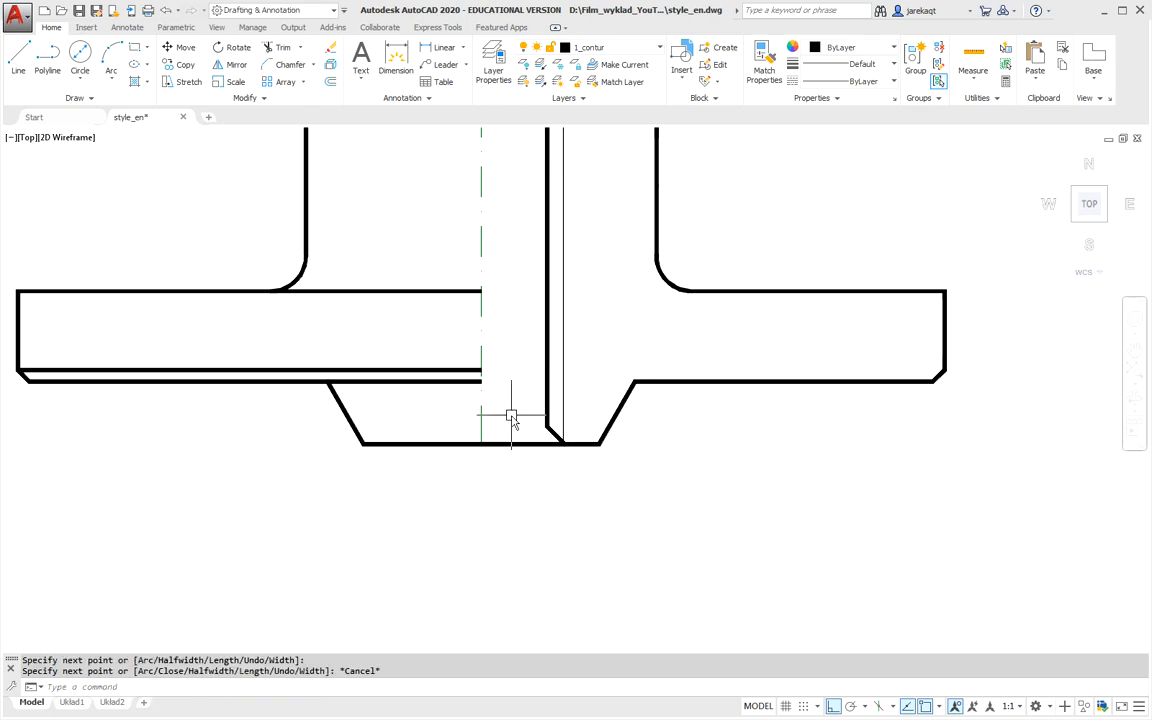
Draw a horizontal edge polyline from the bore chamfer's upper end to the centre axis.
right_click(511, 418)
click(537, 427)
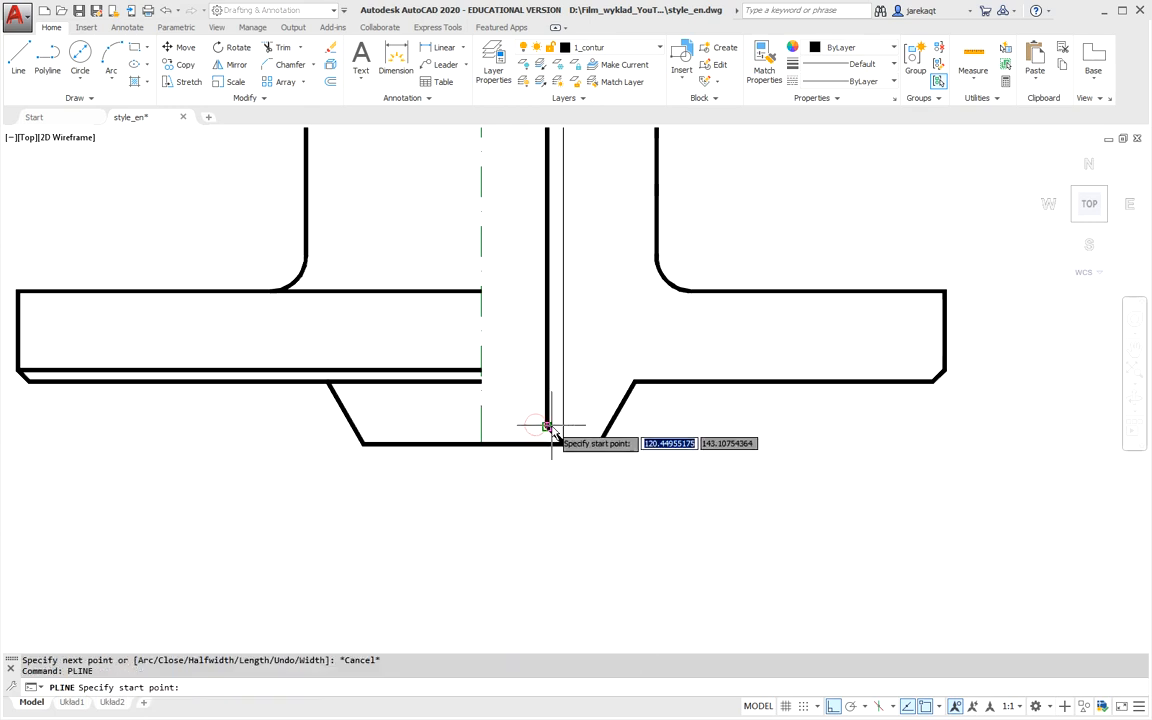
click(547, 427)
click(481, 428)
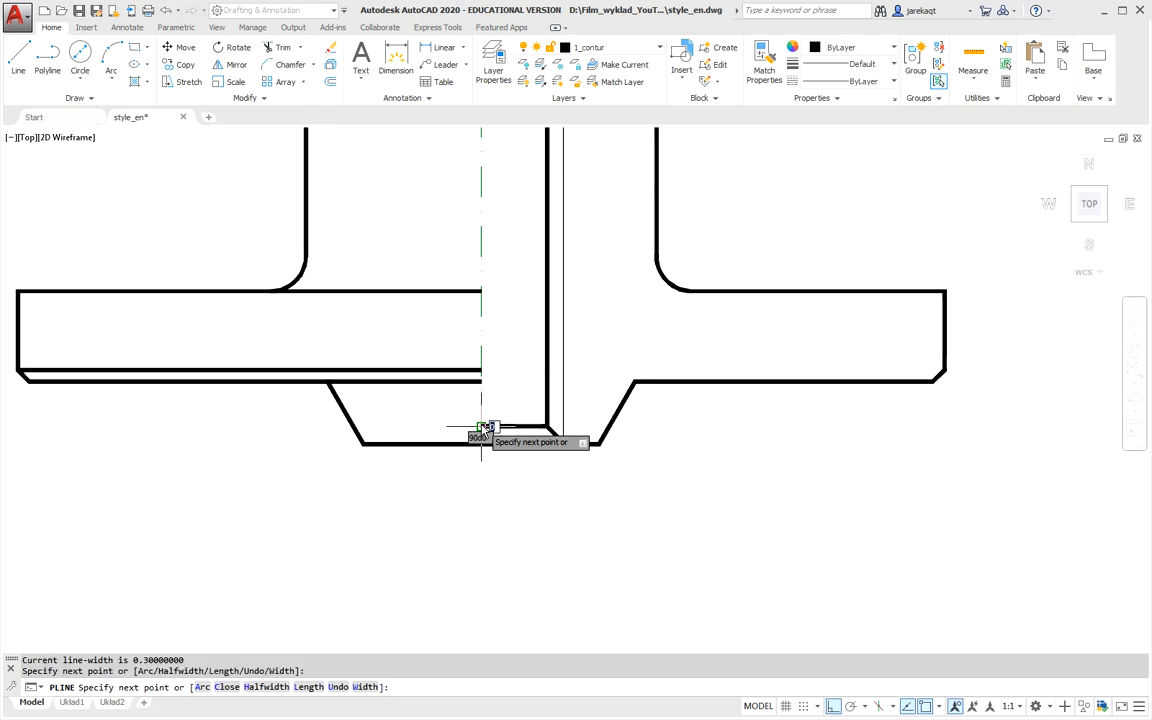
key(Escape)
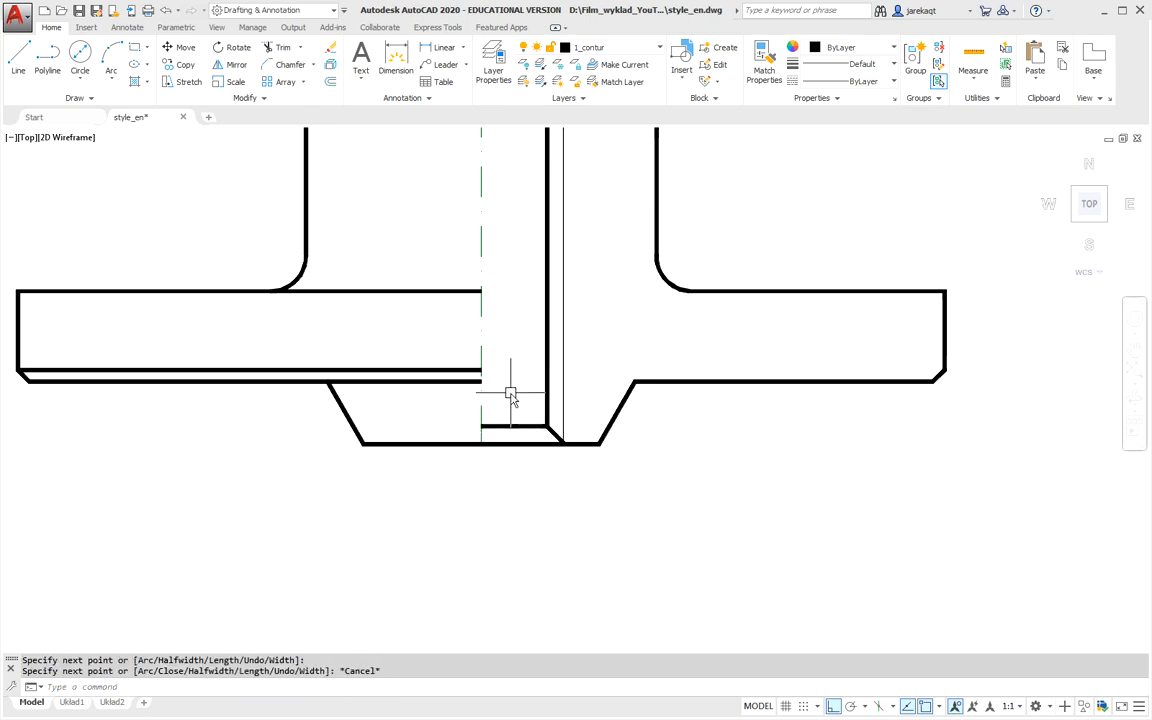
click(510, 397)
scroll(511, 398, down, 4)
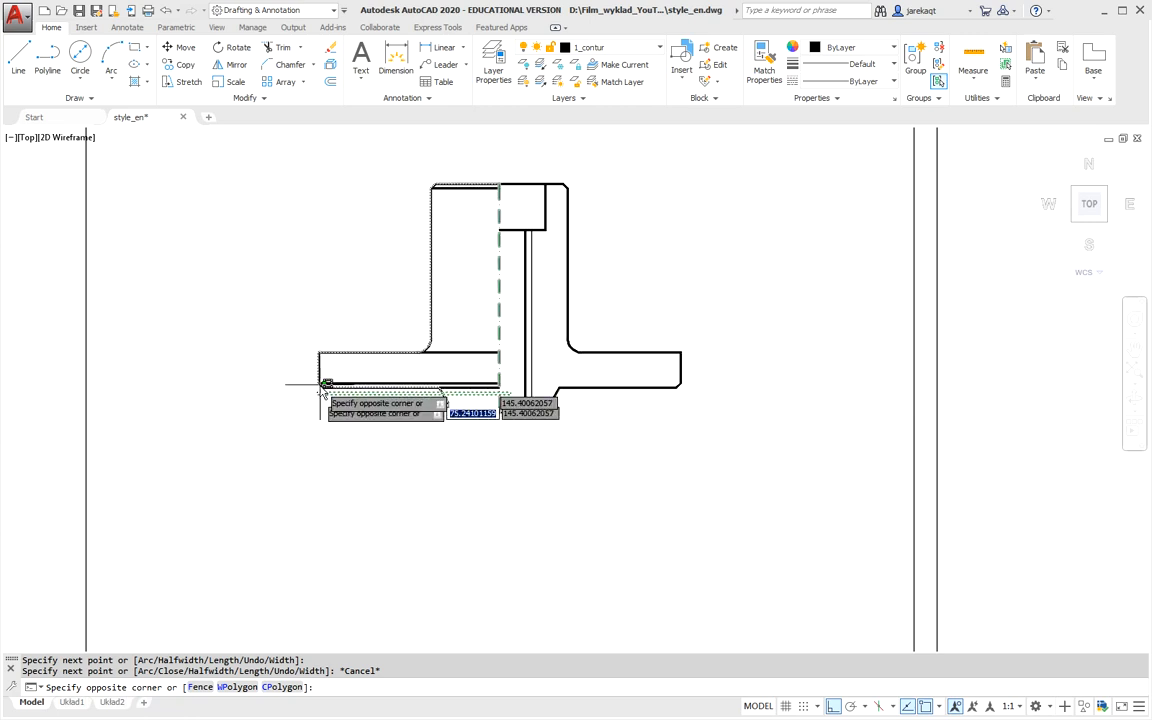
key(Escape)
key(Escape)
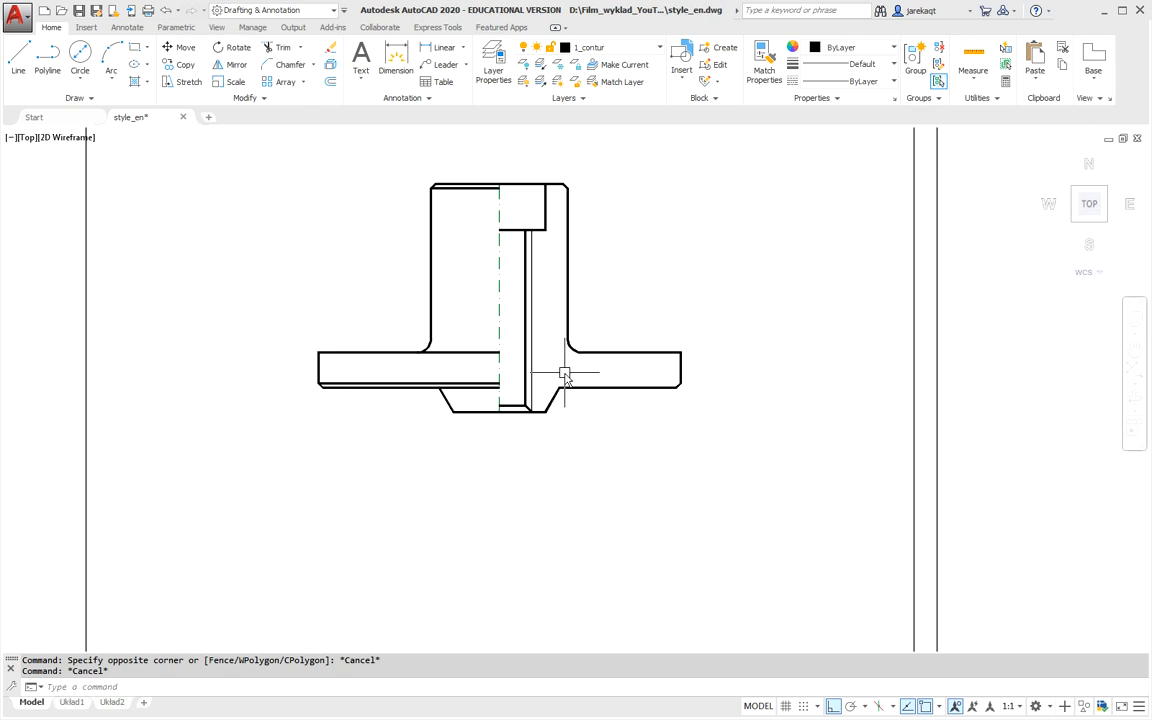
Draw a helper circle of diameter 62.8 centred where the flange's upper edge meets the centre axis.
click(80, 82)
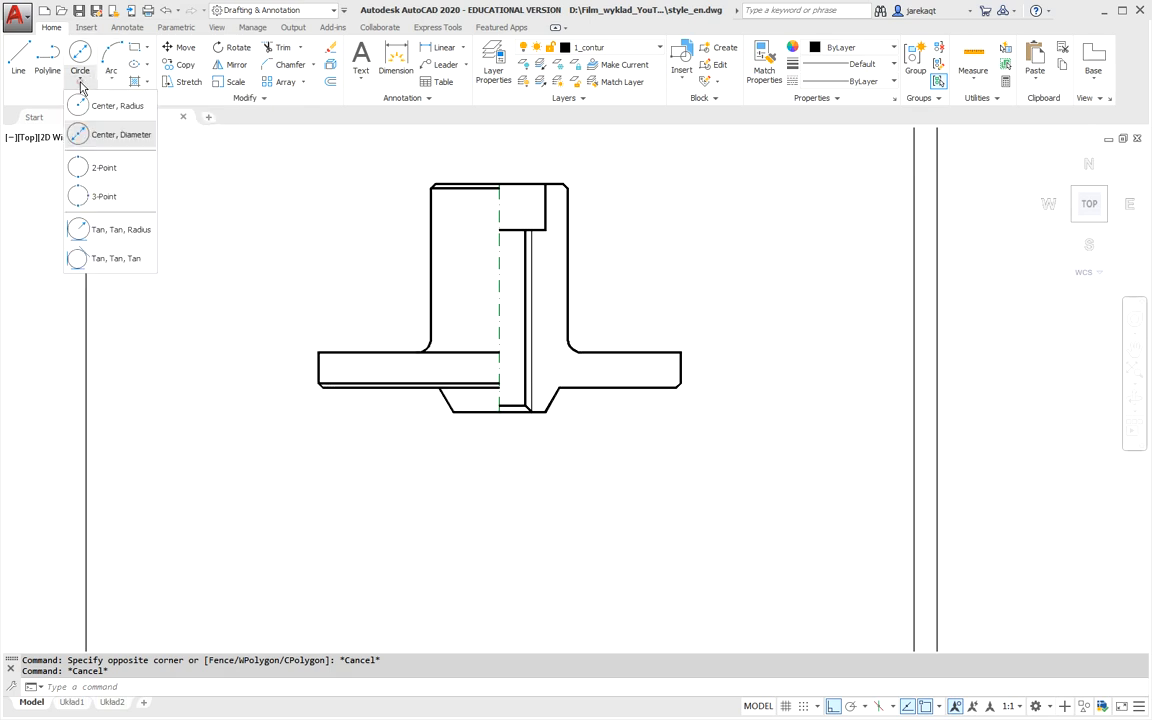
click(110, 139)
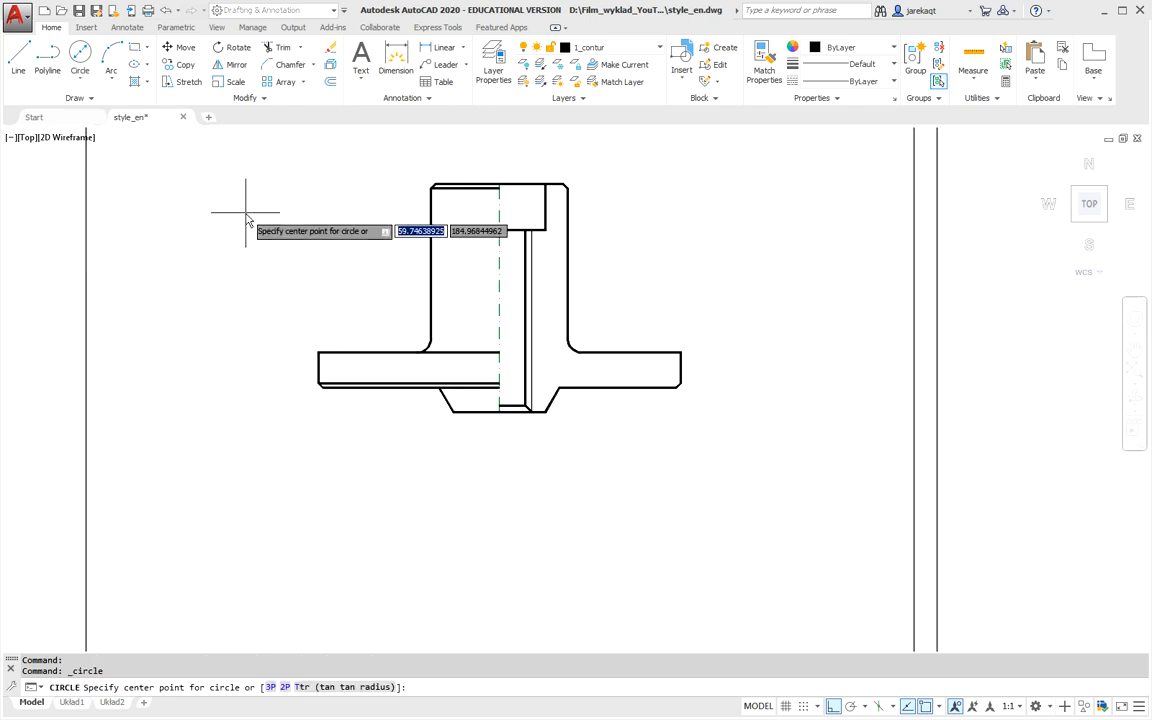
click(498, 355)
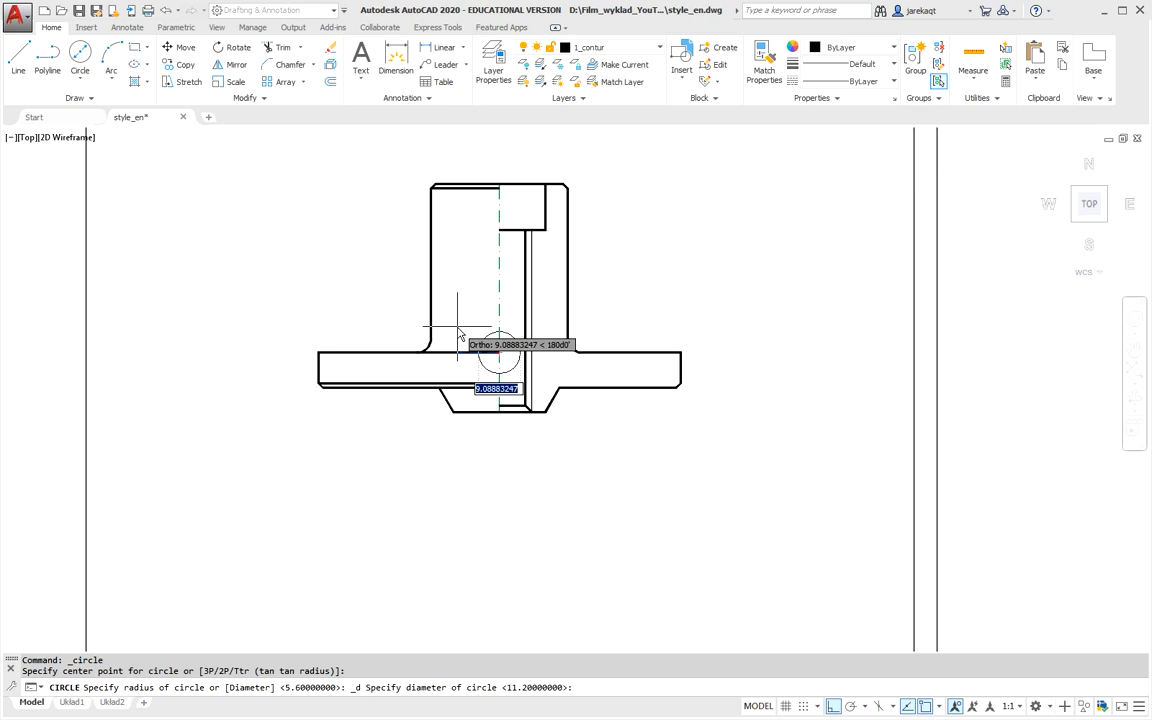
text(62.)
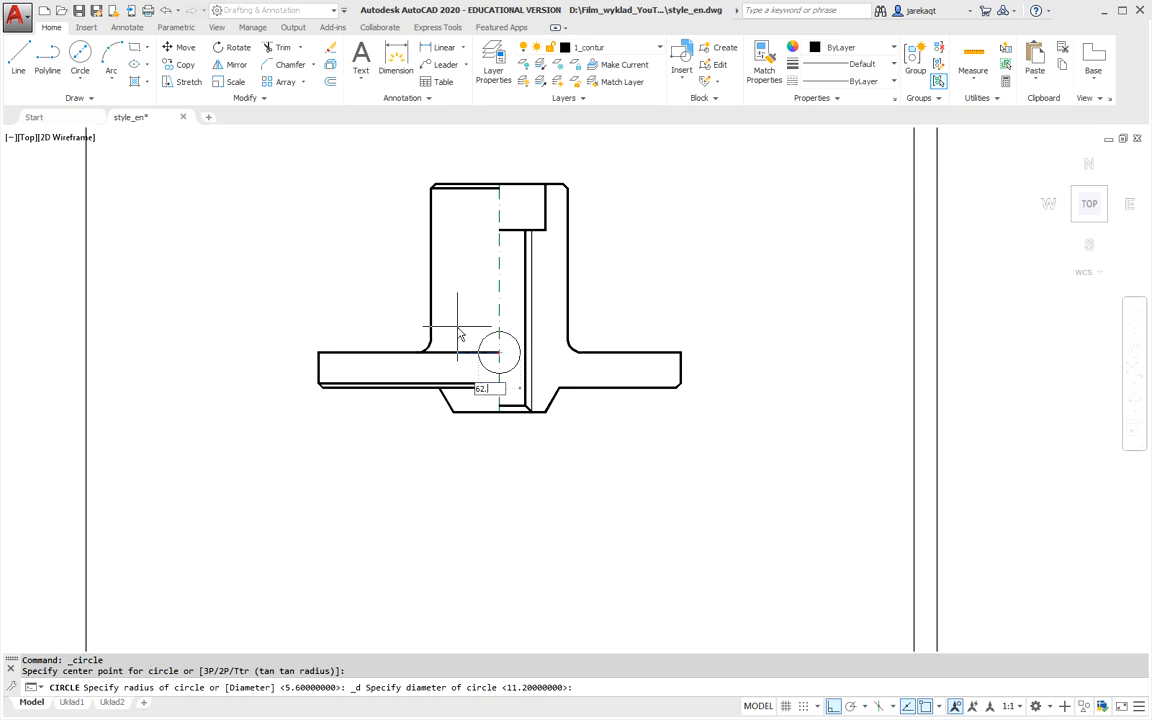
text(8)
key(Return)
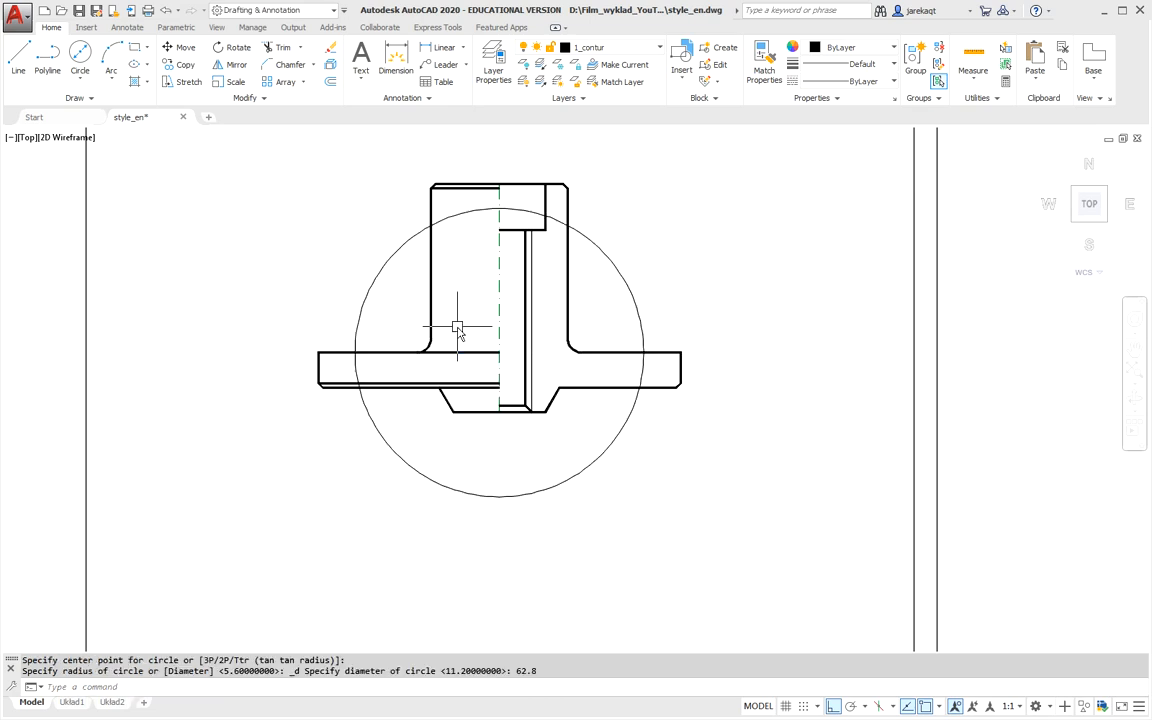
Draw a vertical line across the right flange from the large circle's right quadrant down to the flange underside.
click(22, 52)
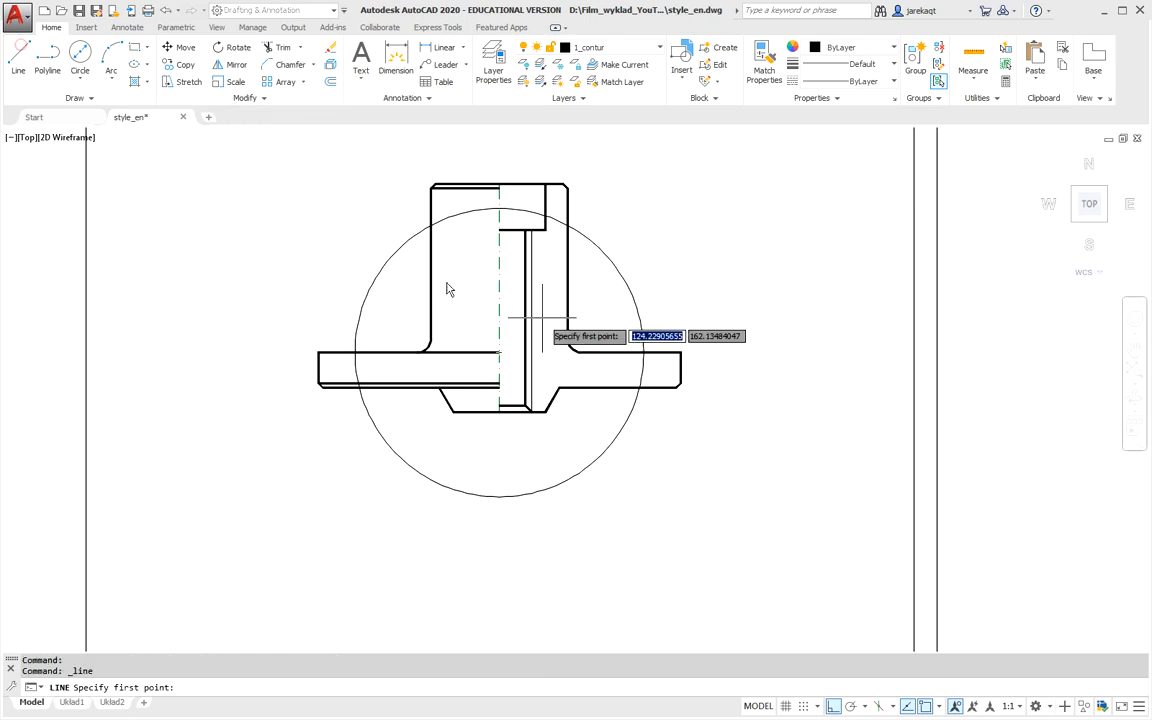
click(643, 386)
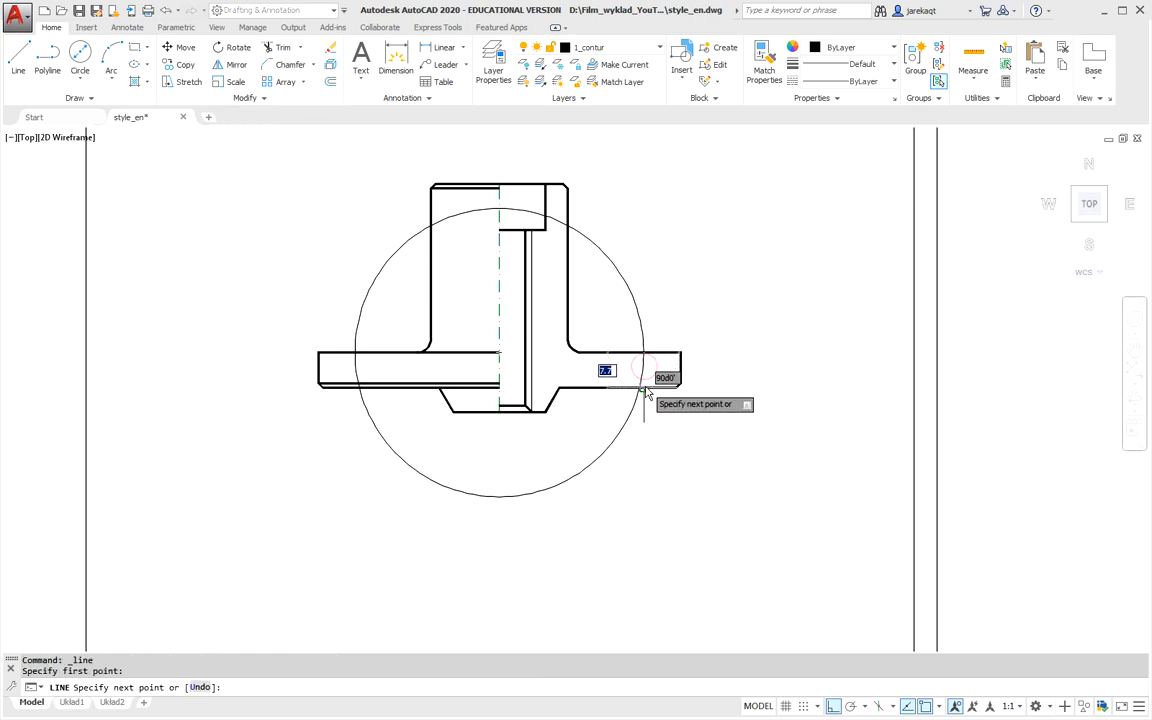
click(645, 391)
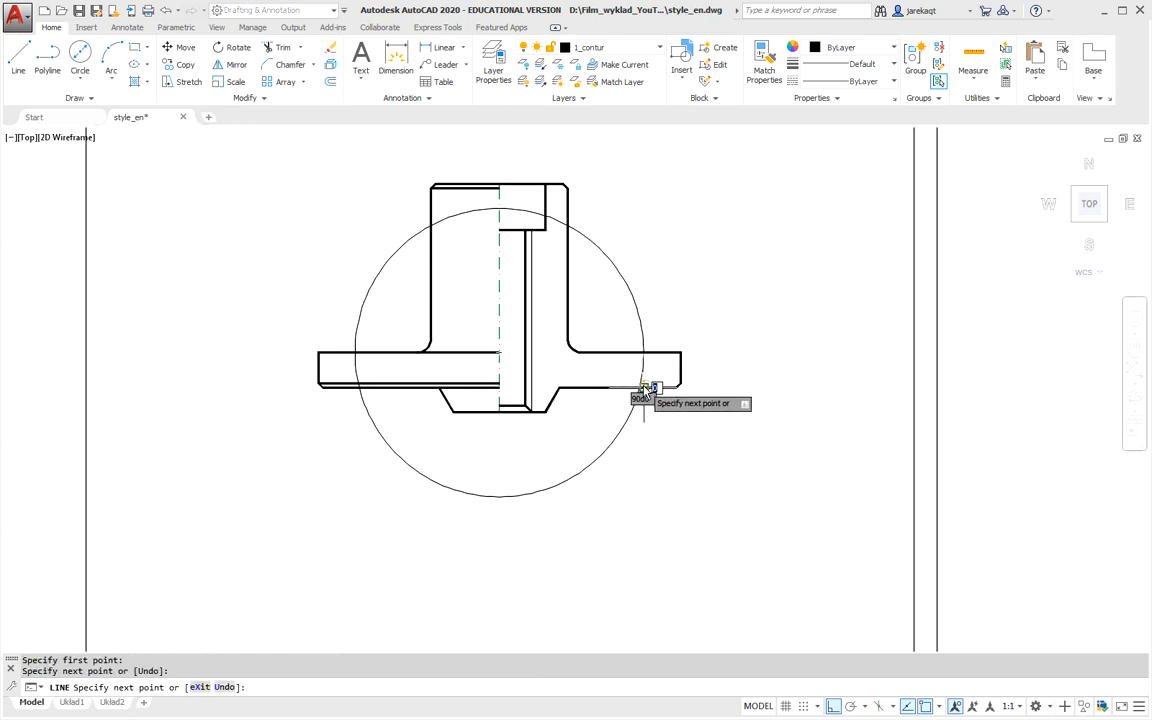
key(Escape)
Erase the large helper circle and move the vertical line across the right flange to the 2_axes layer.
click(628, 285)
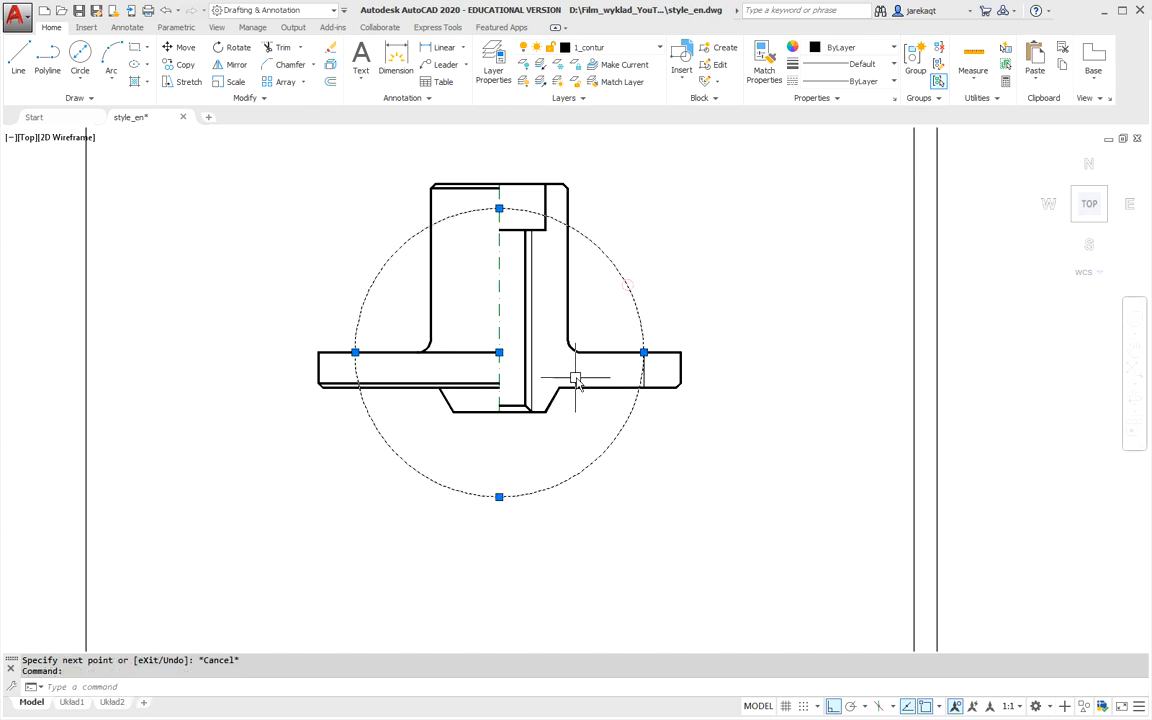
key(Delete)
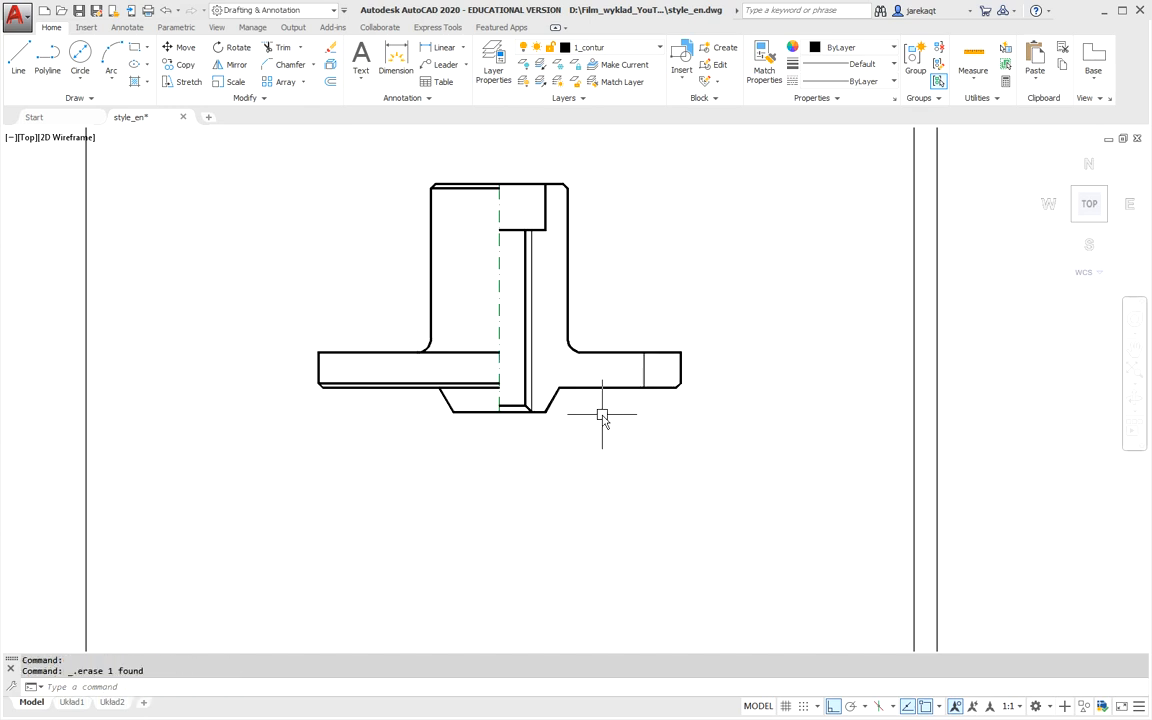
click(644, 372)
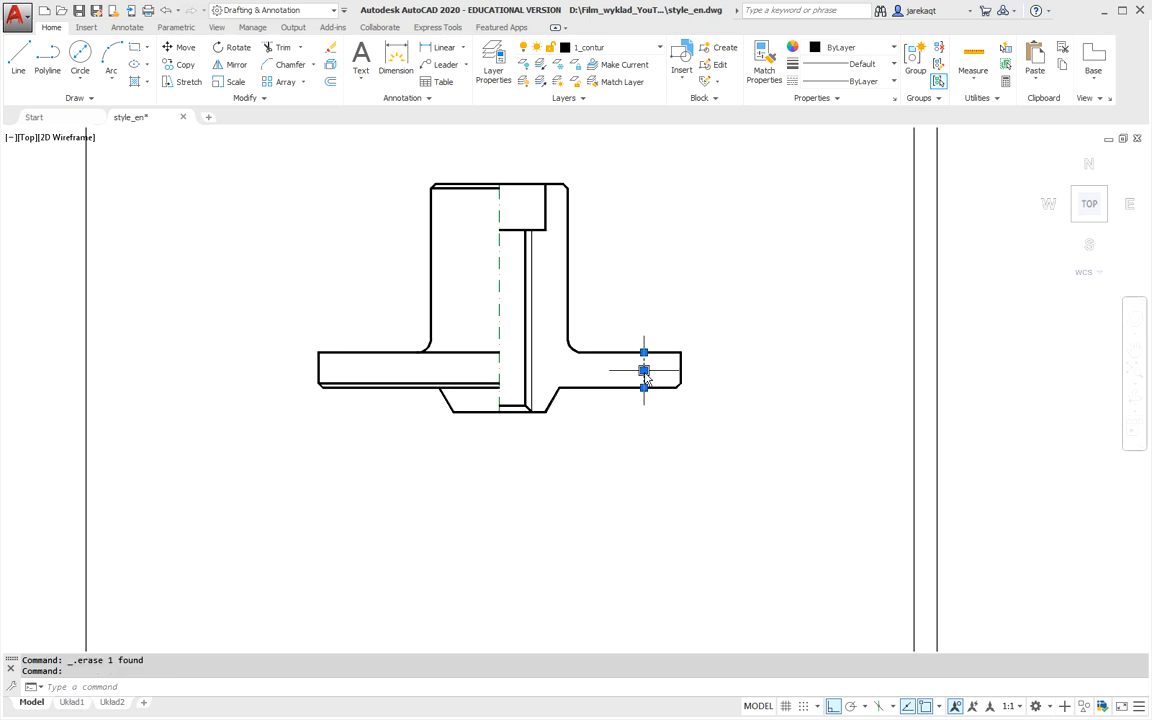
click(659, 47)
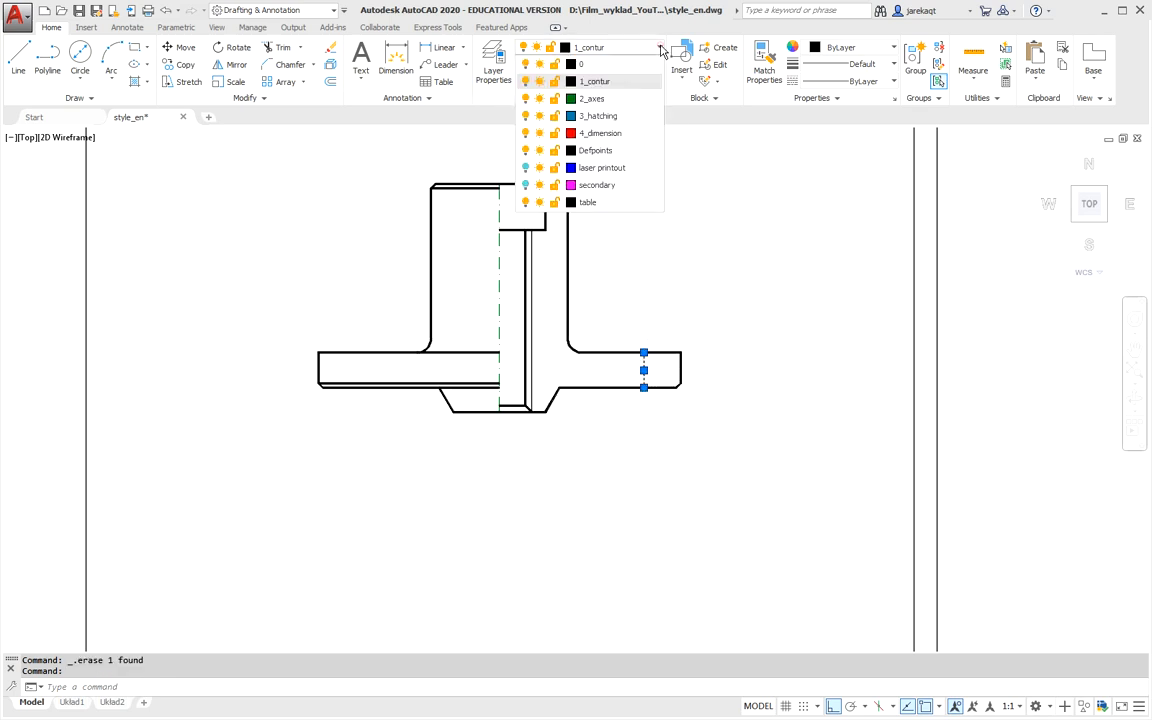
click(638, 98)
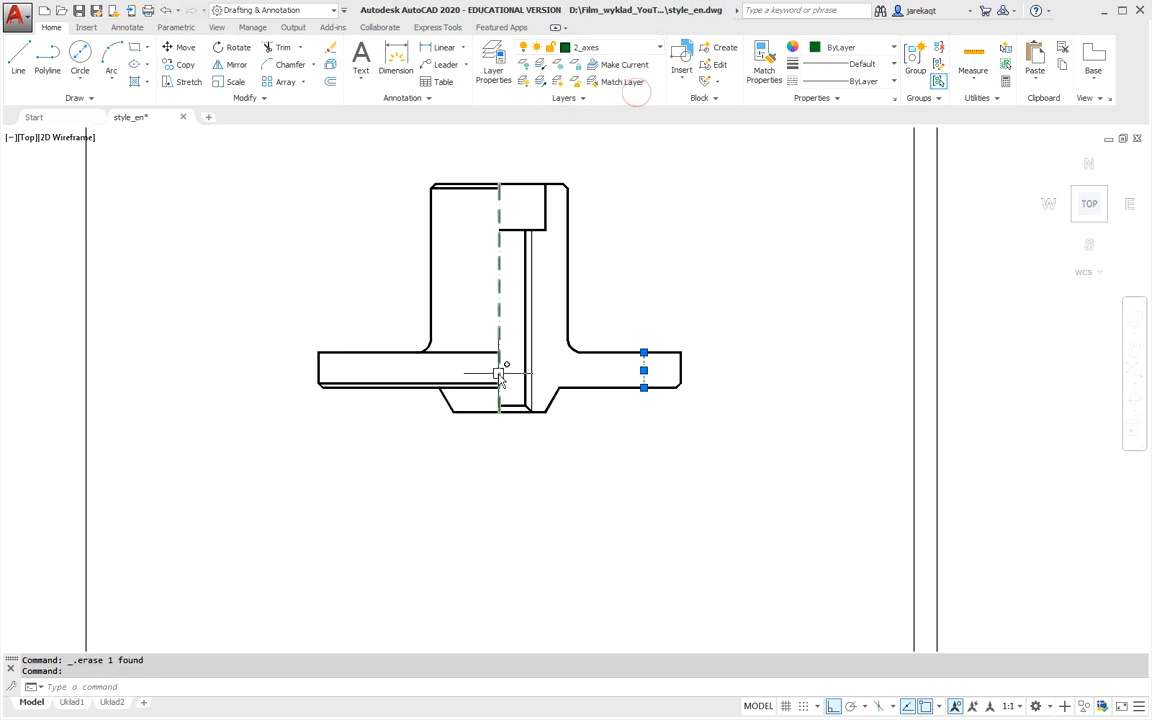
key(Escape)
key(Escape)
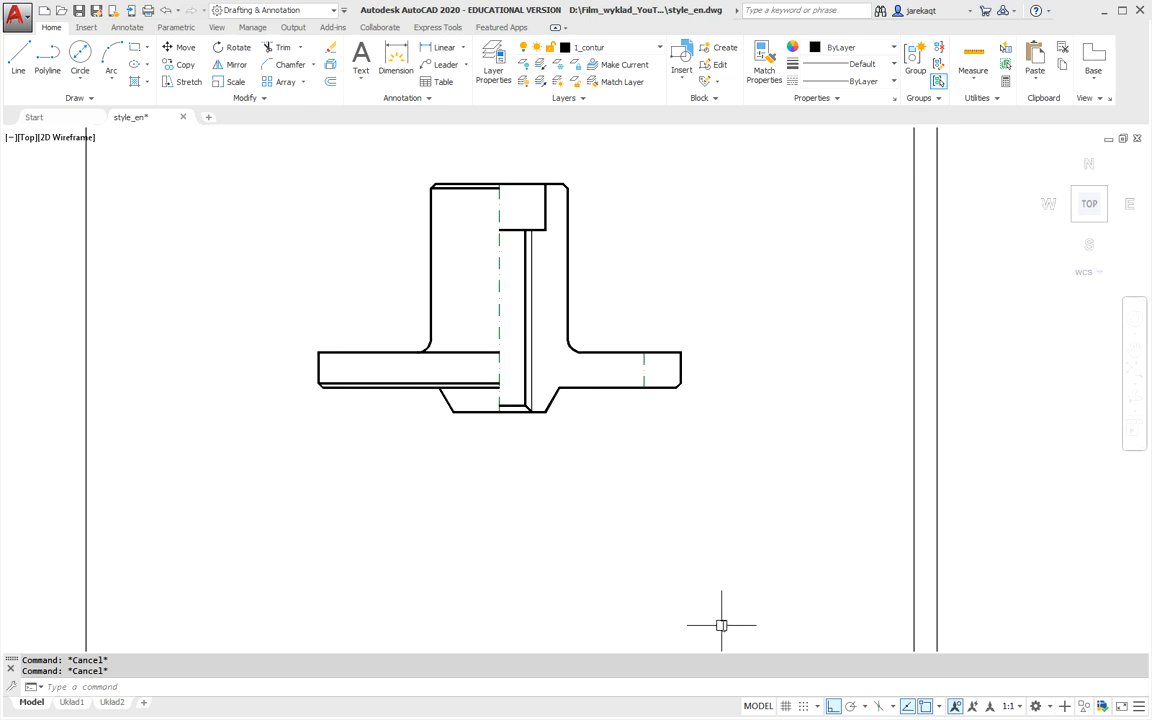
Draw the counterbore half-profile as a polyline starting 5 right of the hole axis on the flange underside, 6 up, then across to the axis.
click(47, 56)
scroll(632, 412, up, 5)
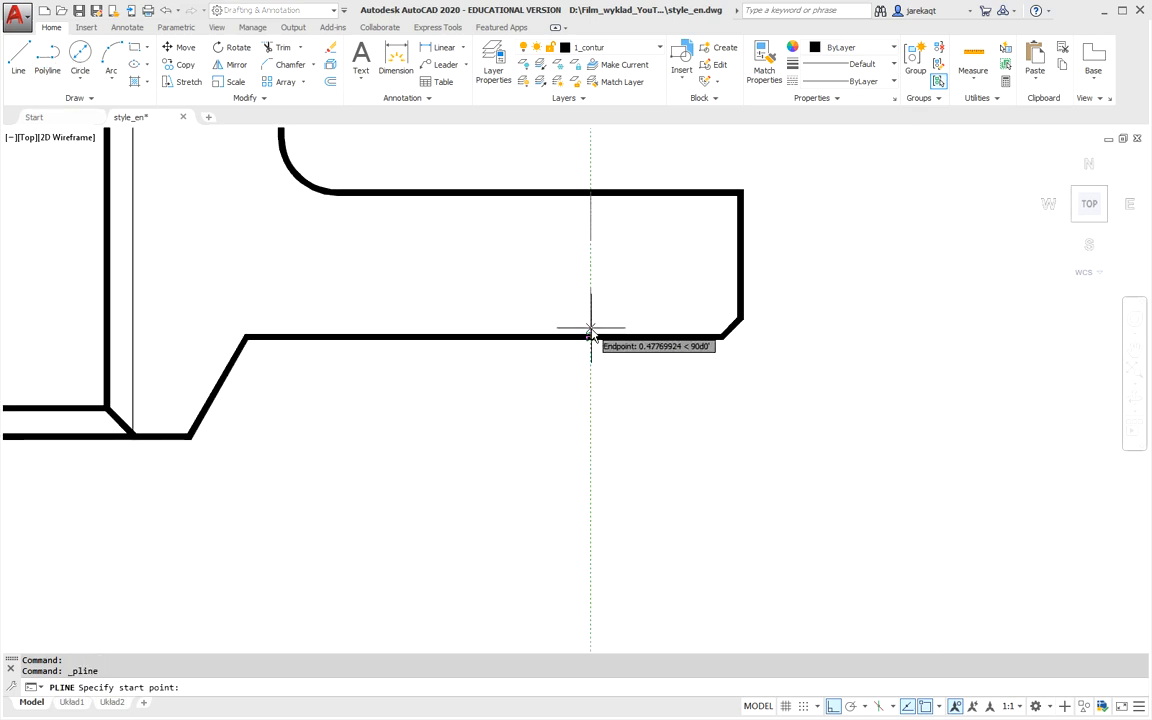
scroll(578, 340, up, 2)
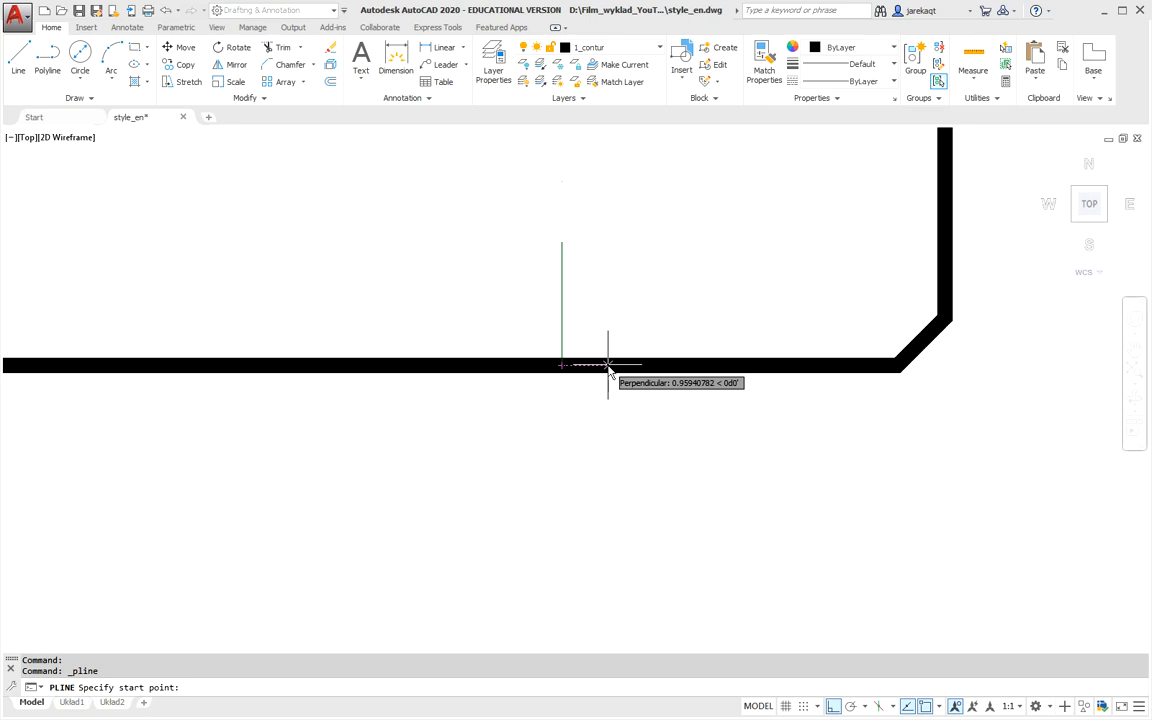
text(5)
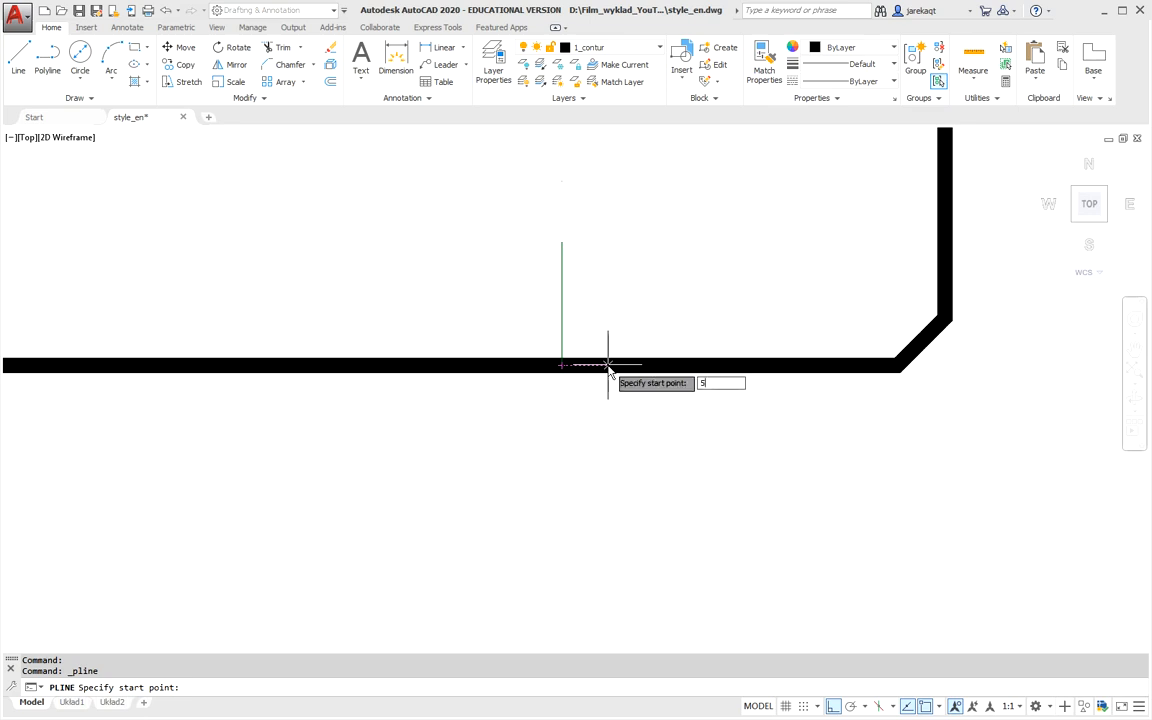
key(Return)
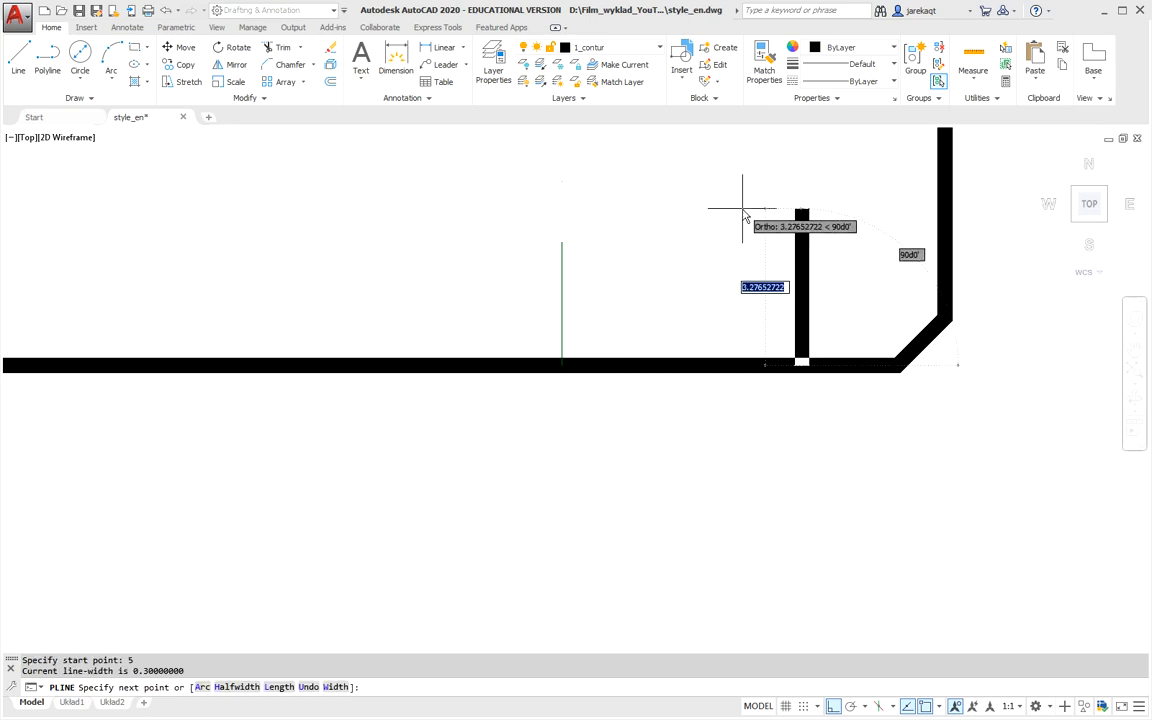
text(6)
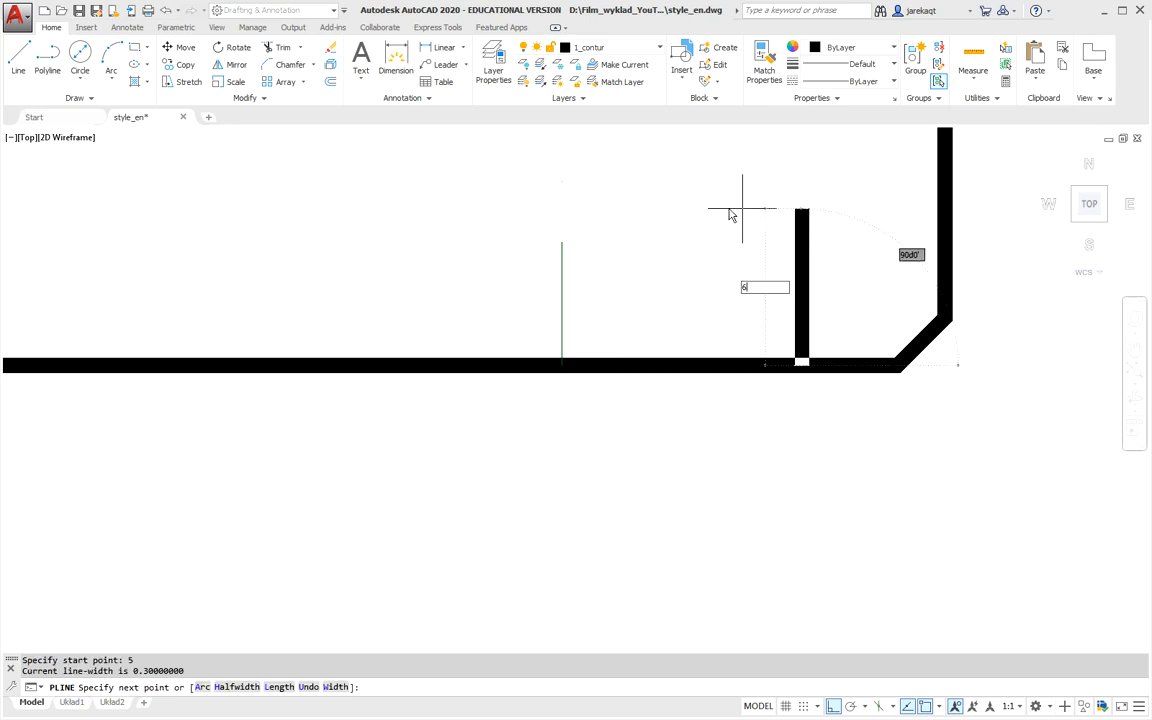
middle_drag(620, 241, 627, 473)
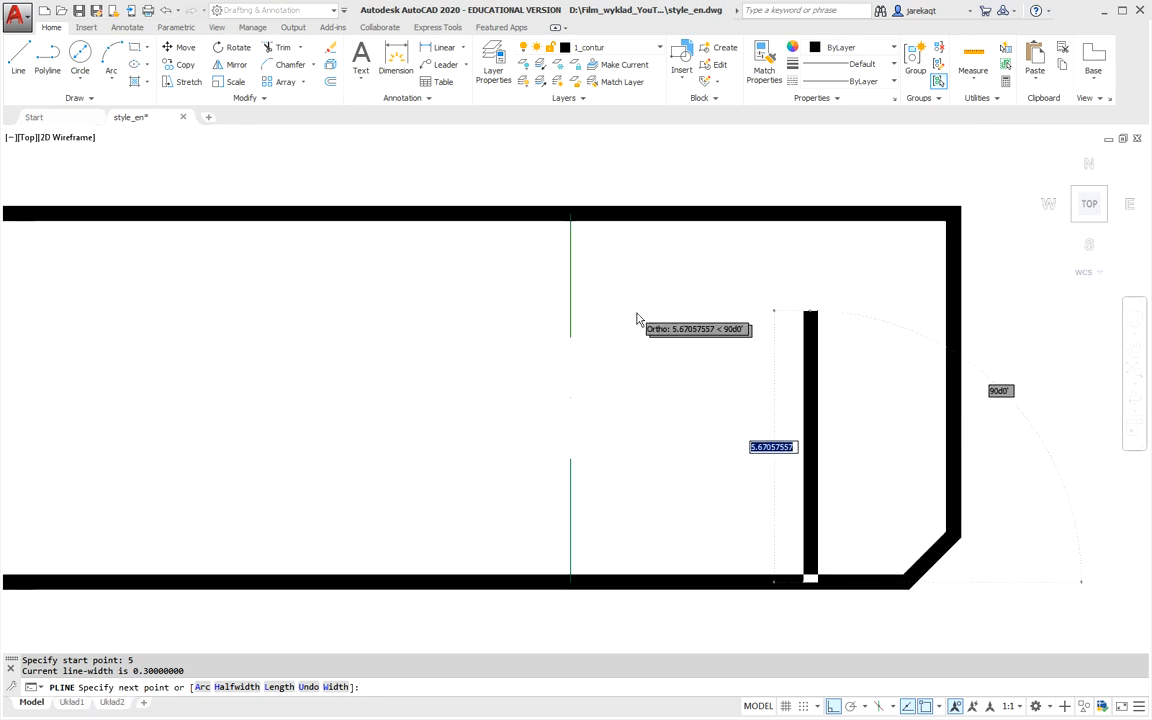
text(6)
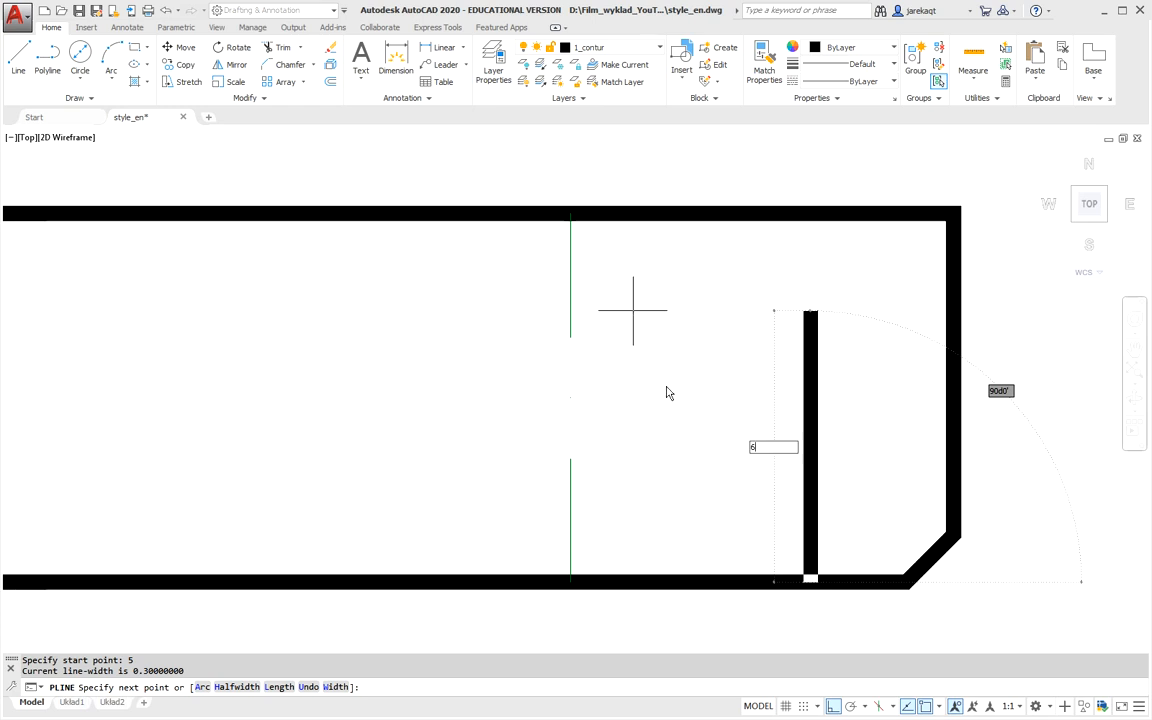
key(Return)
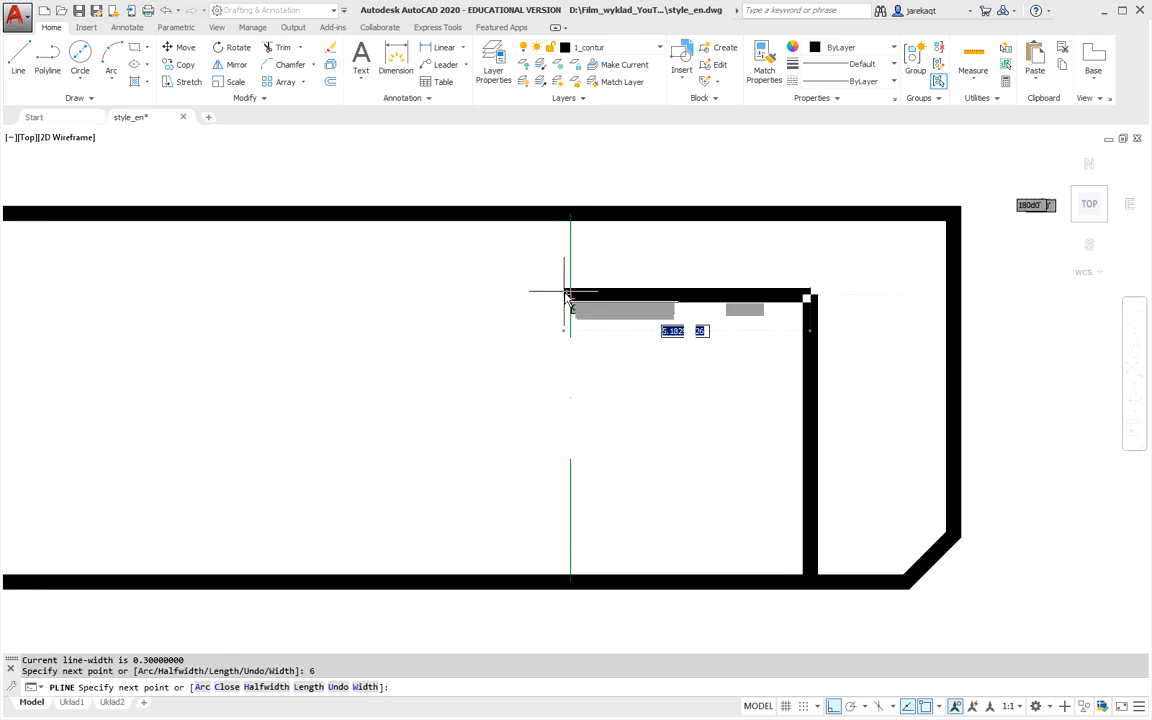
click(569, 295)
key(Escape)
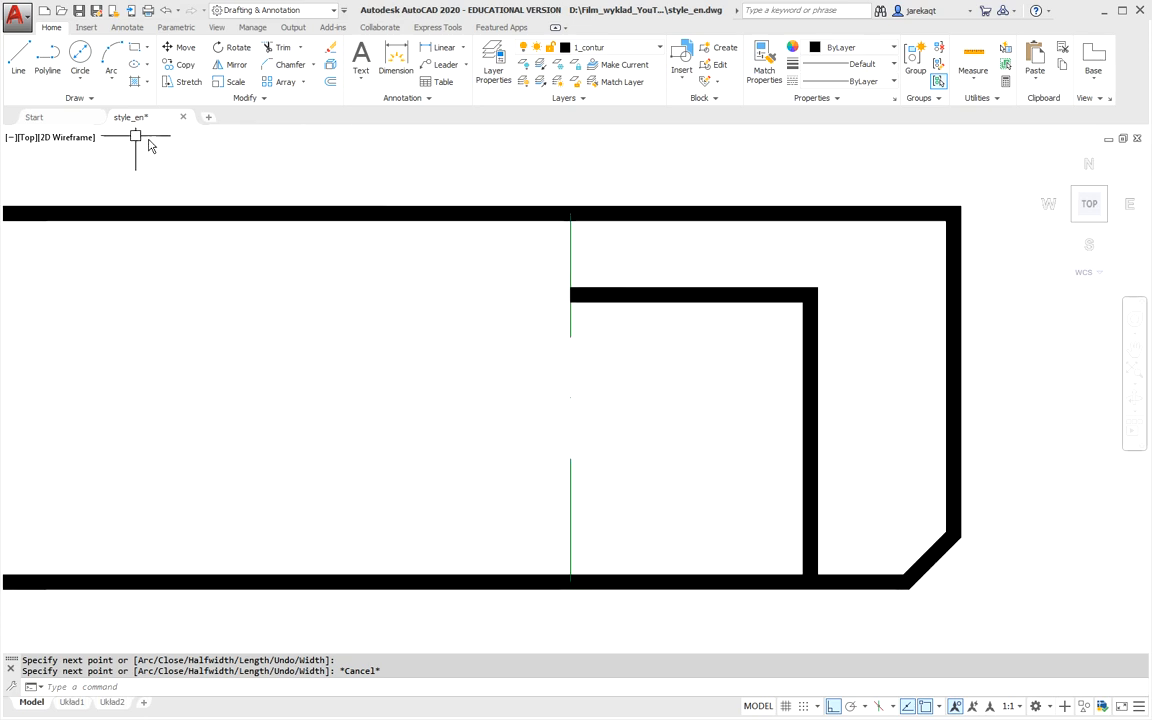
Draw a vertical polyline 3 right of the hole axis from the counterbore's horizontal edge up to the flange's upper edge.
right_click(622, 381)
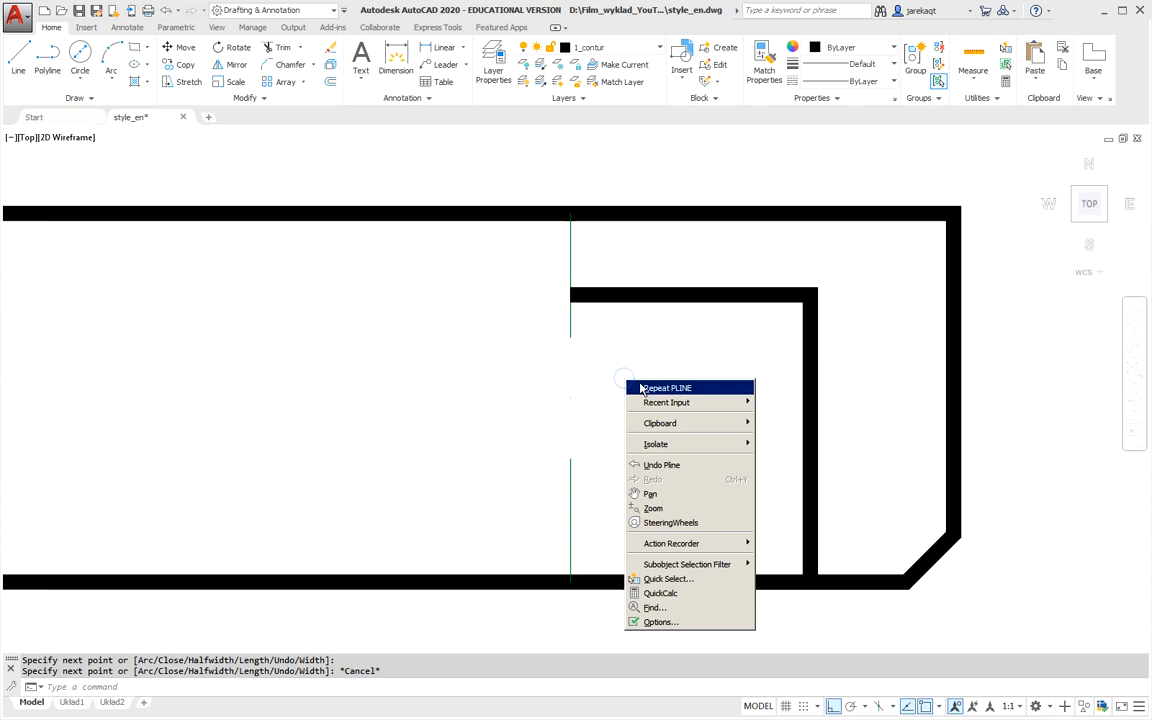
click(643, 388)
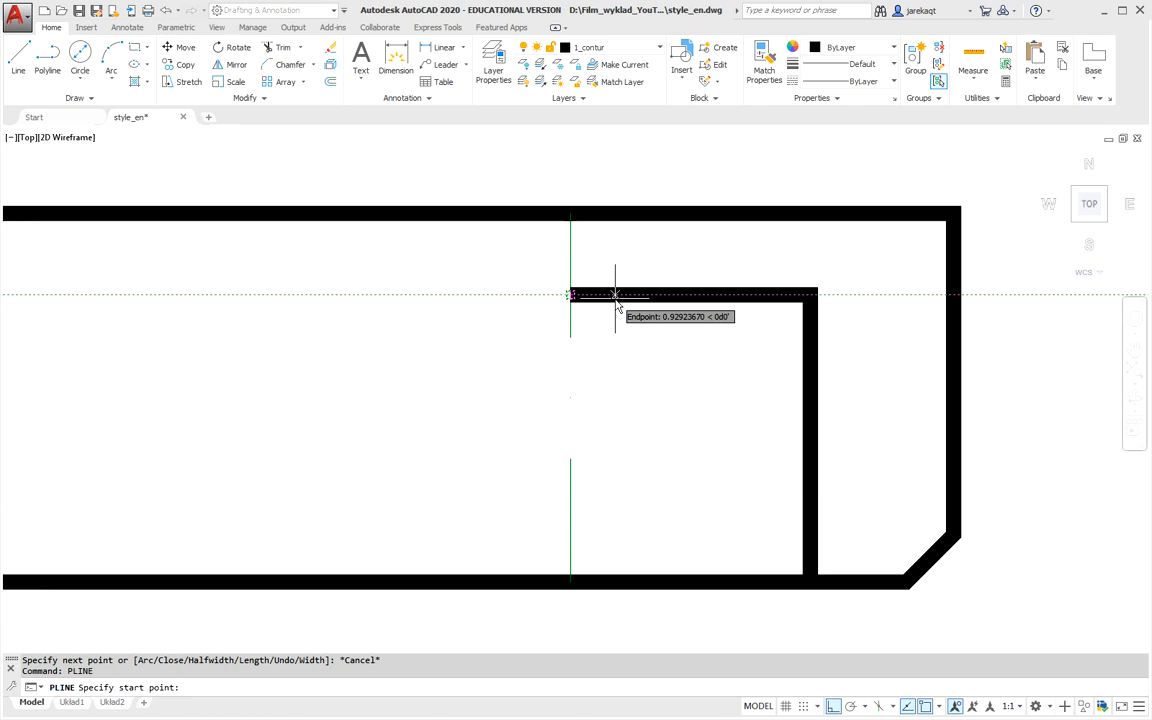
text(3)
key(Return)
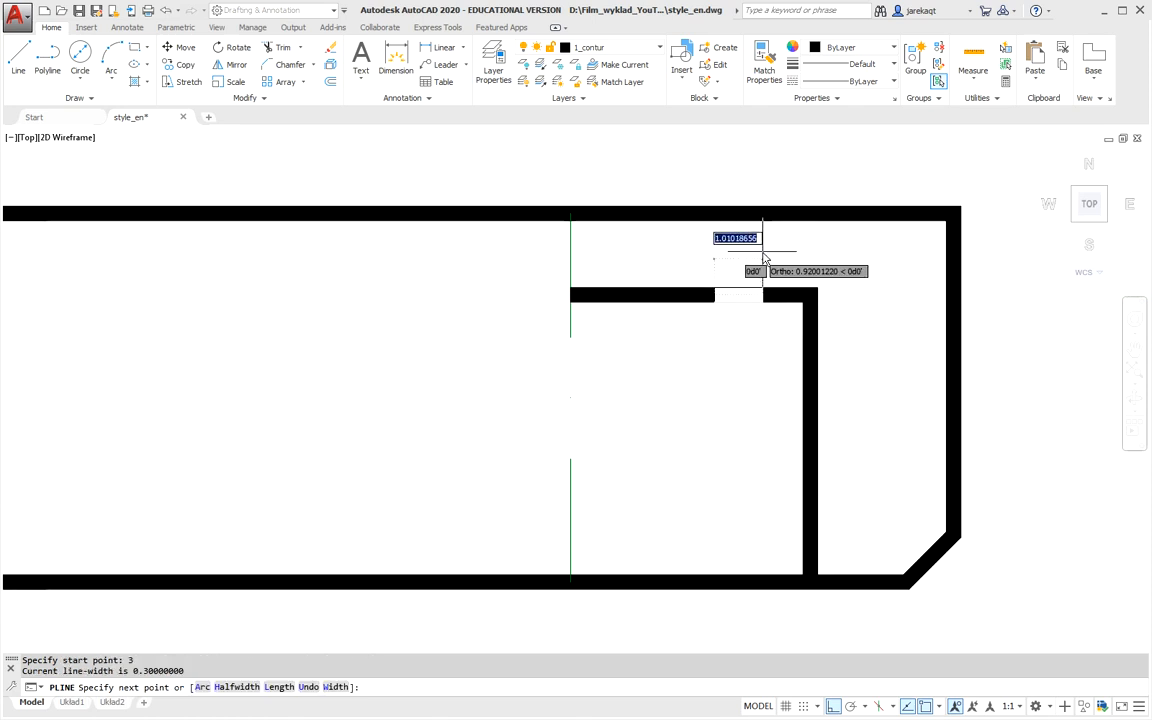
click(716, 228)
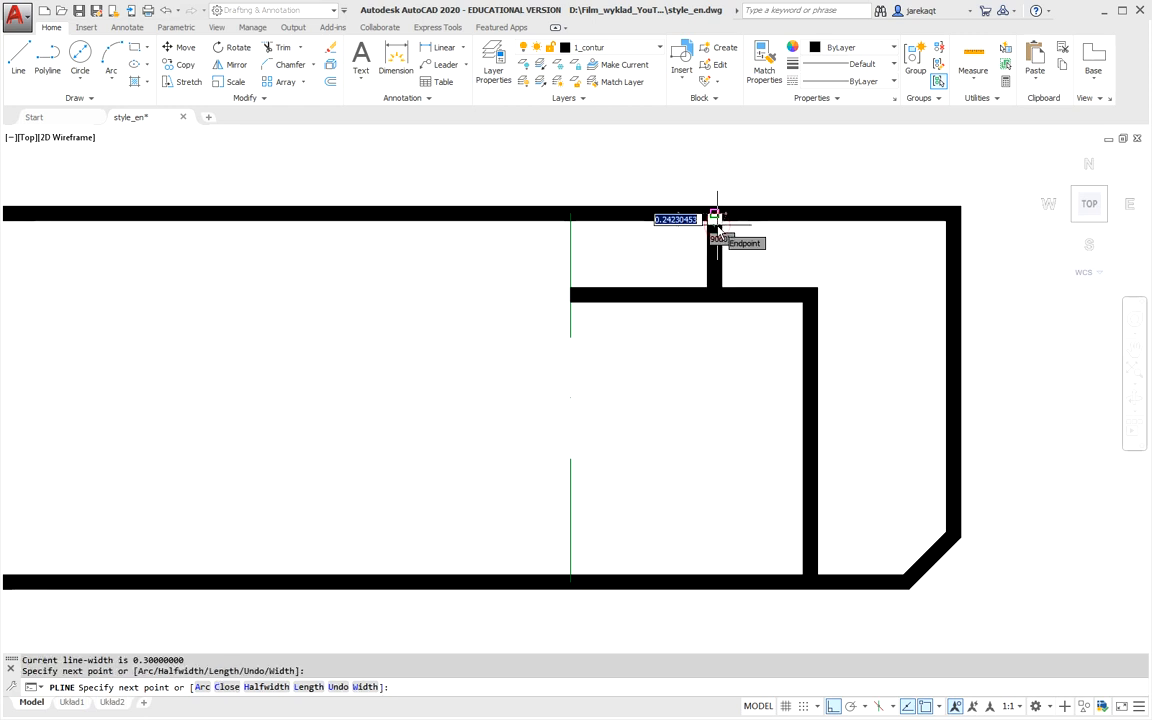
key(Escape)
Mirror the two half-hole polylines about the flange hole axis, keeping the source objects.
scroll(688, 260, down, 1)
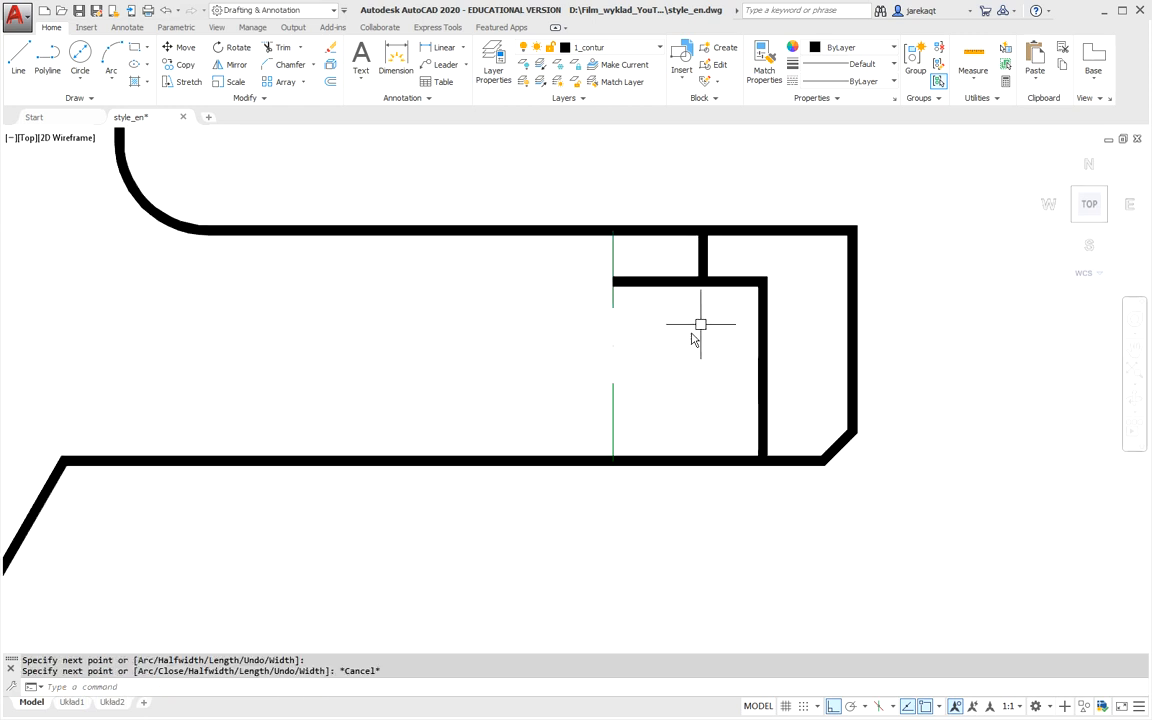
scroll(703, 320, down, 1)
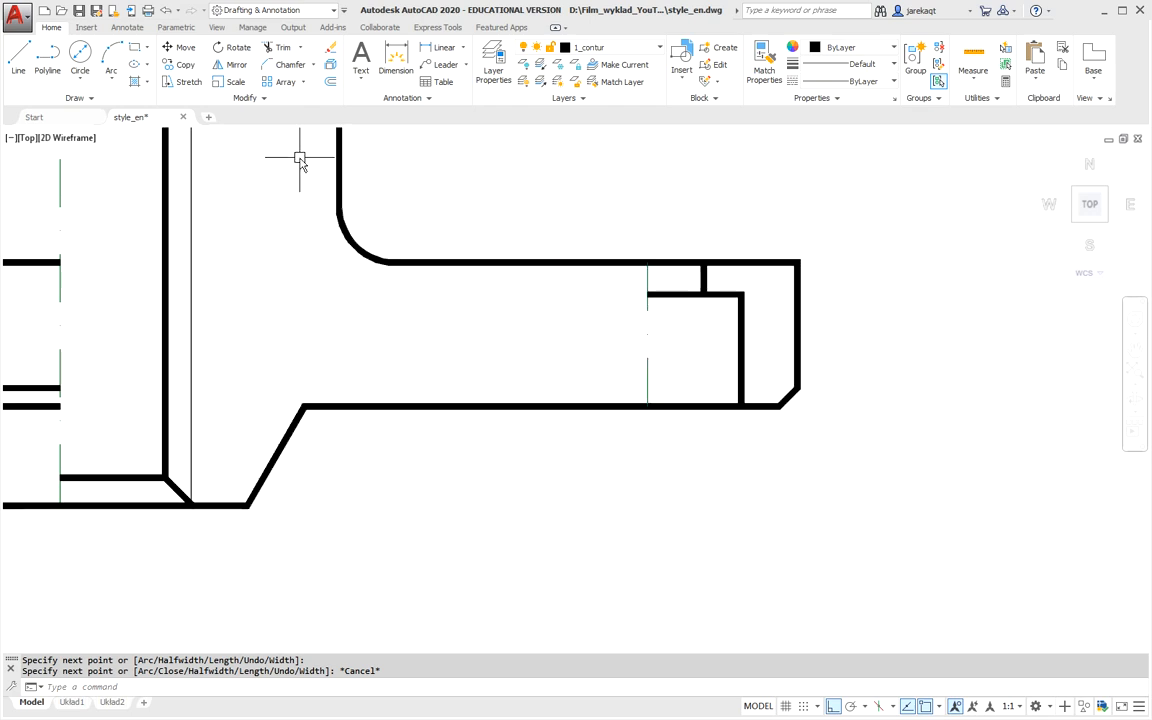
click(737, 277)
click(678, 307)
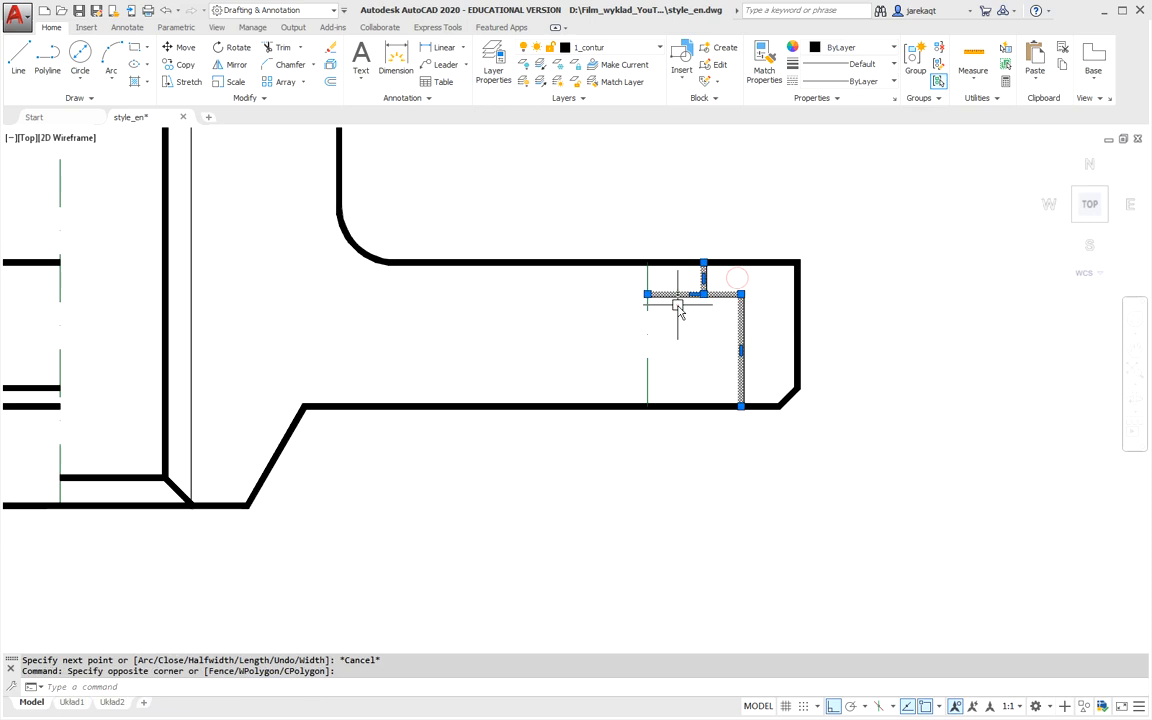
click(236, 64)
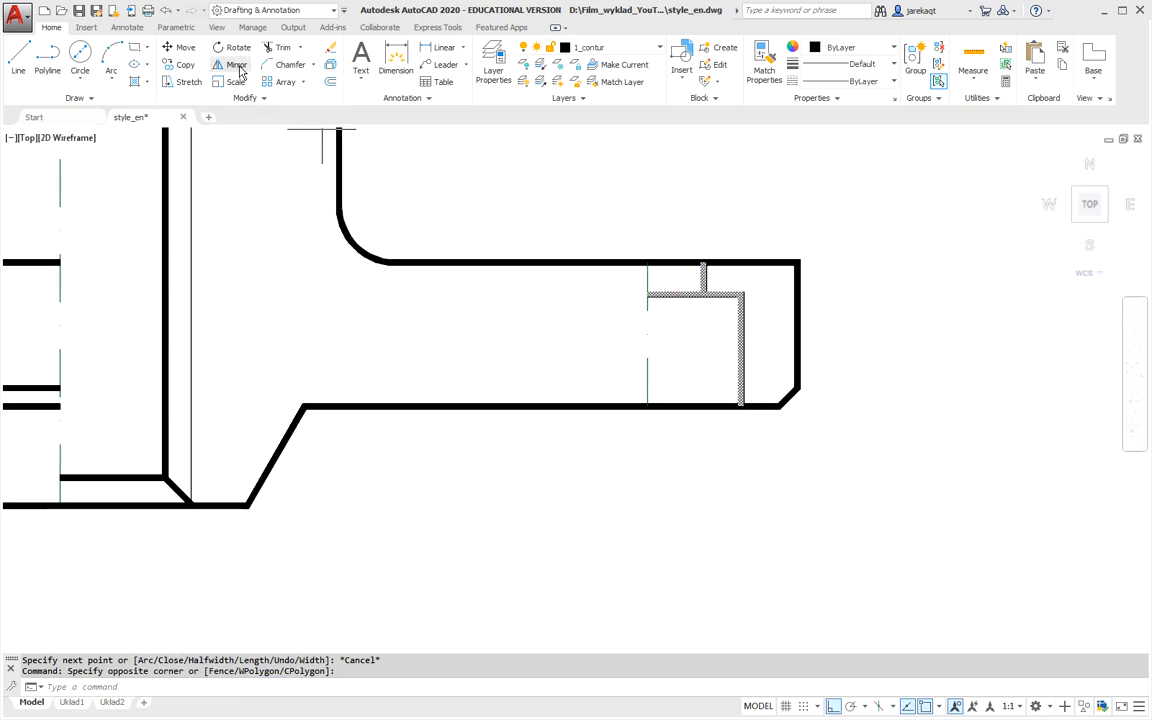
click(648, 405)
click(651, 287)
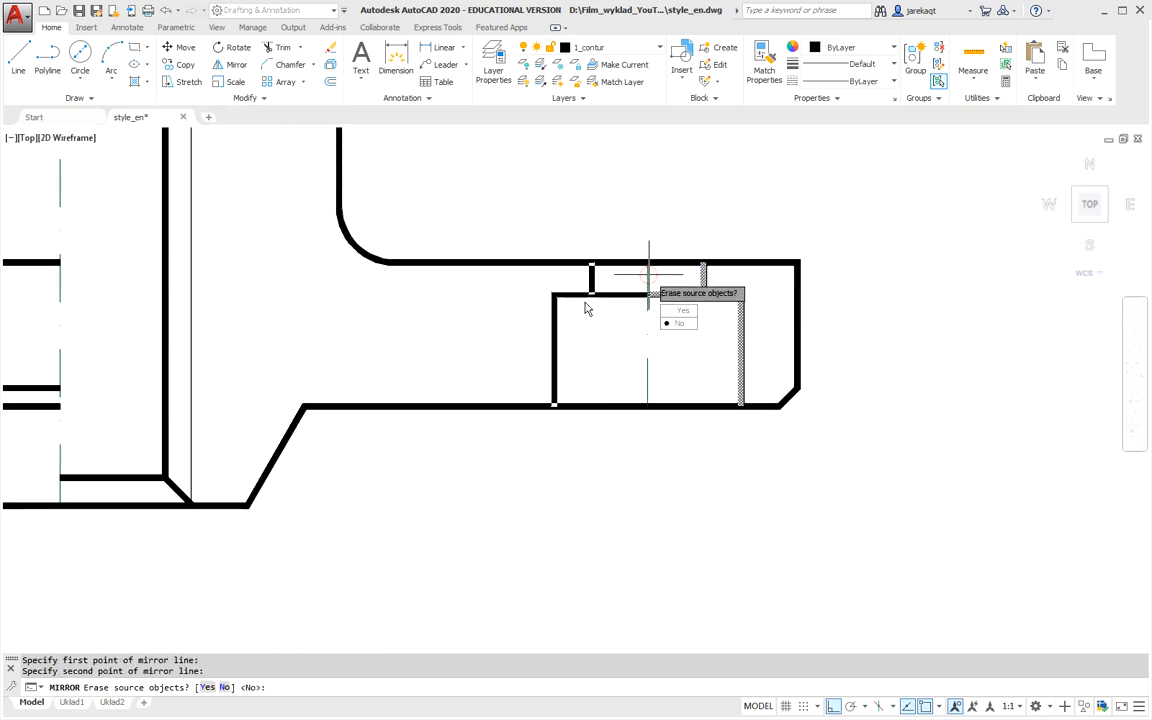
key(Return)
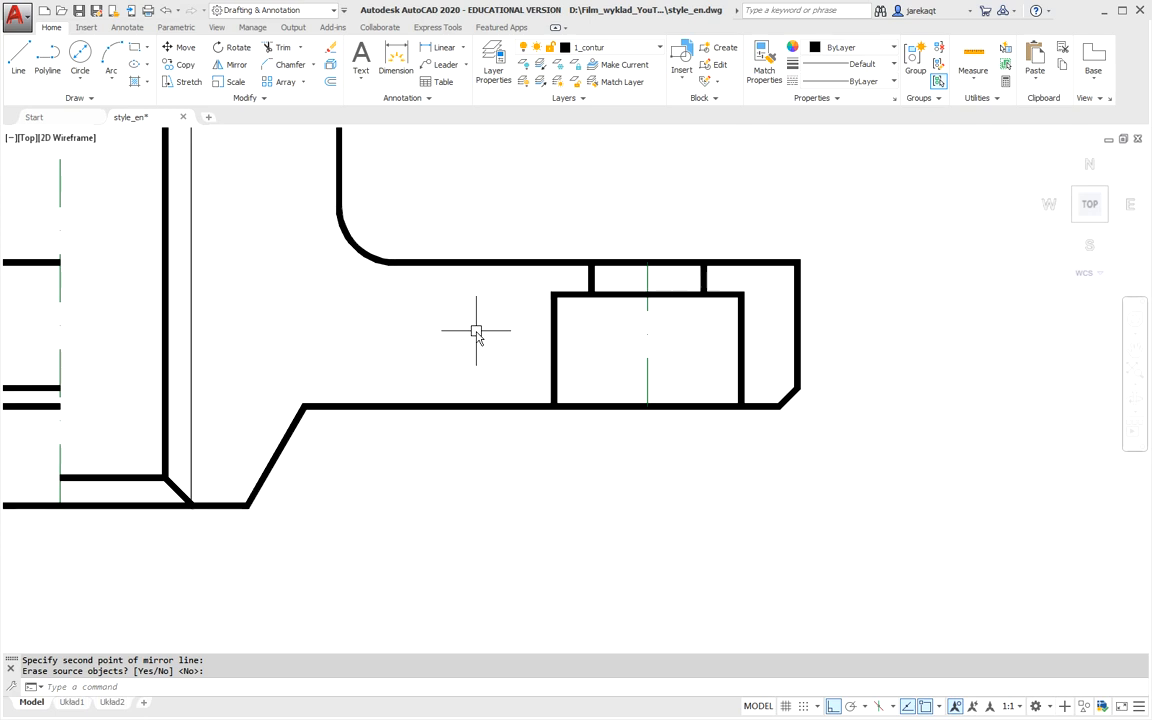
Lengthen the part's centre axis and the flange hole axis by a delta of 5 at both ends.
scroll(476, 331, down, 6)
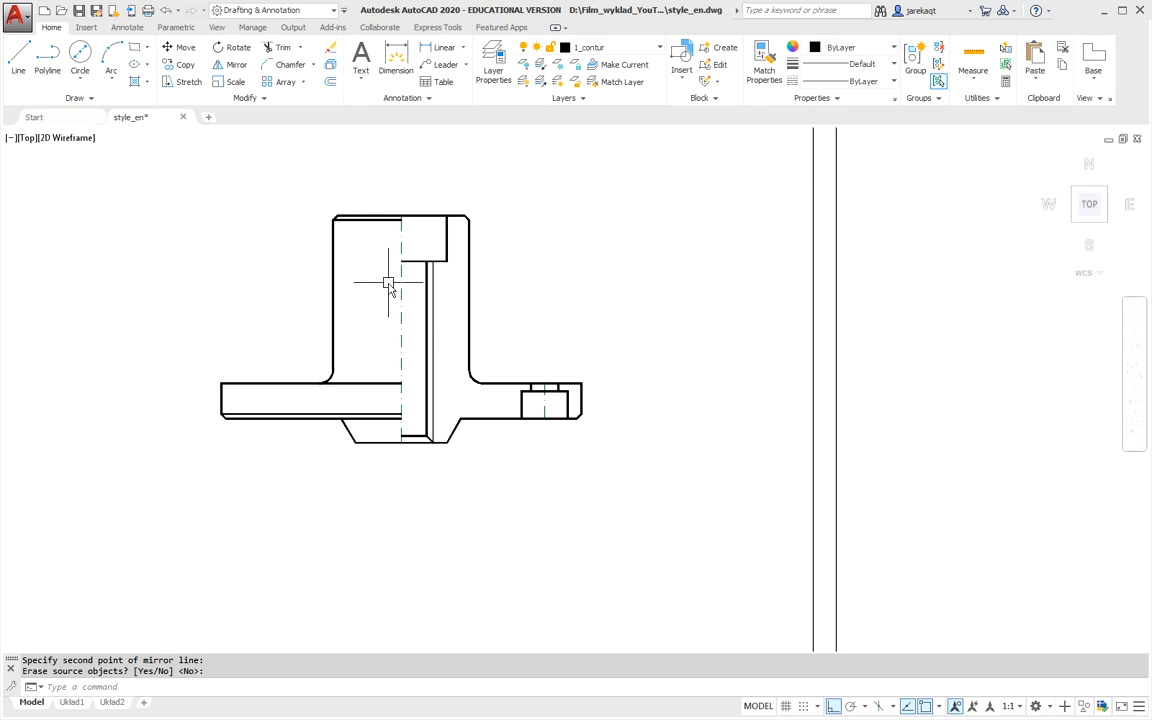
click(264, 98)
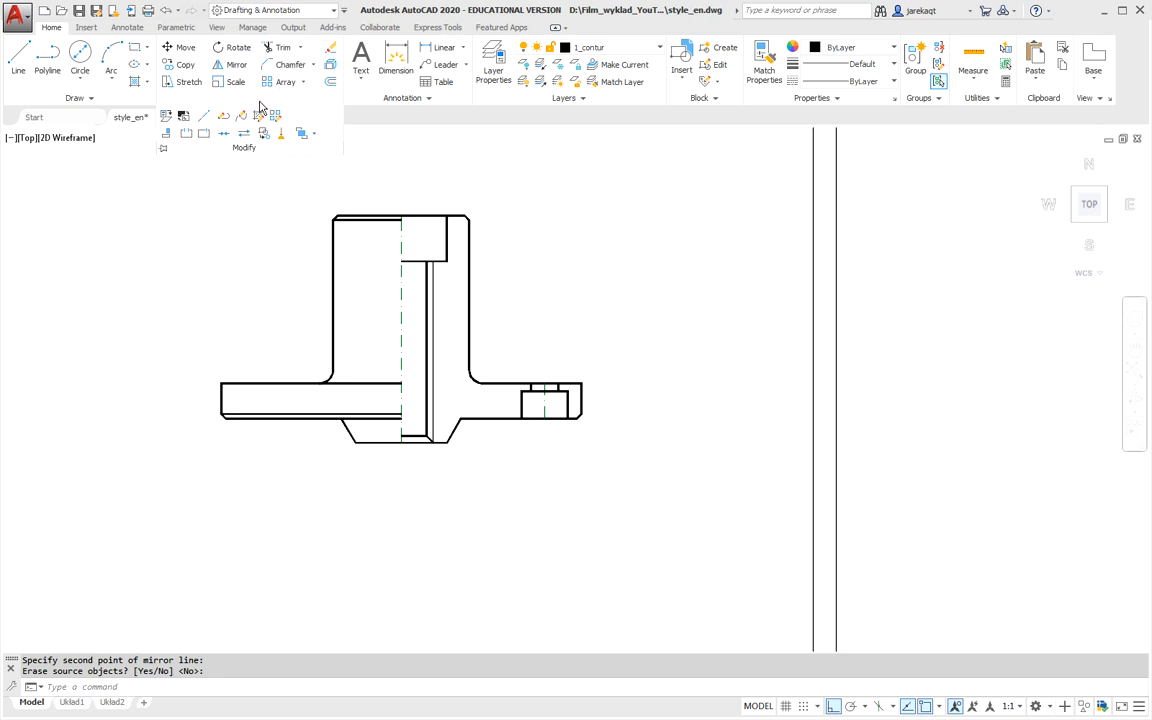
click(204, 116)
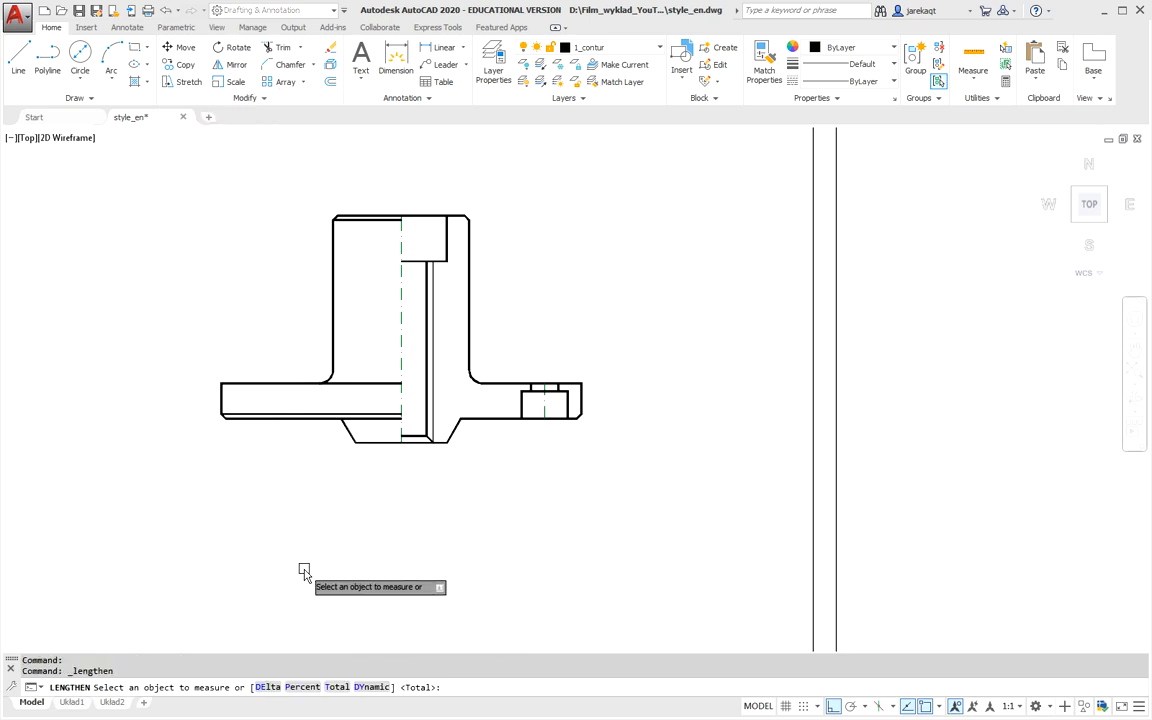
click(267, 687)
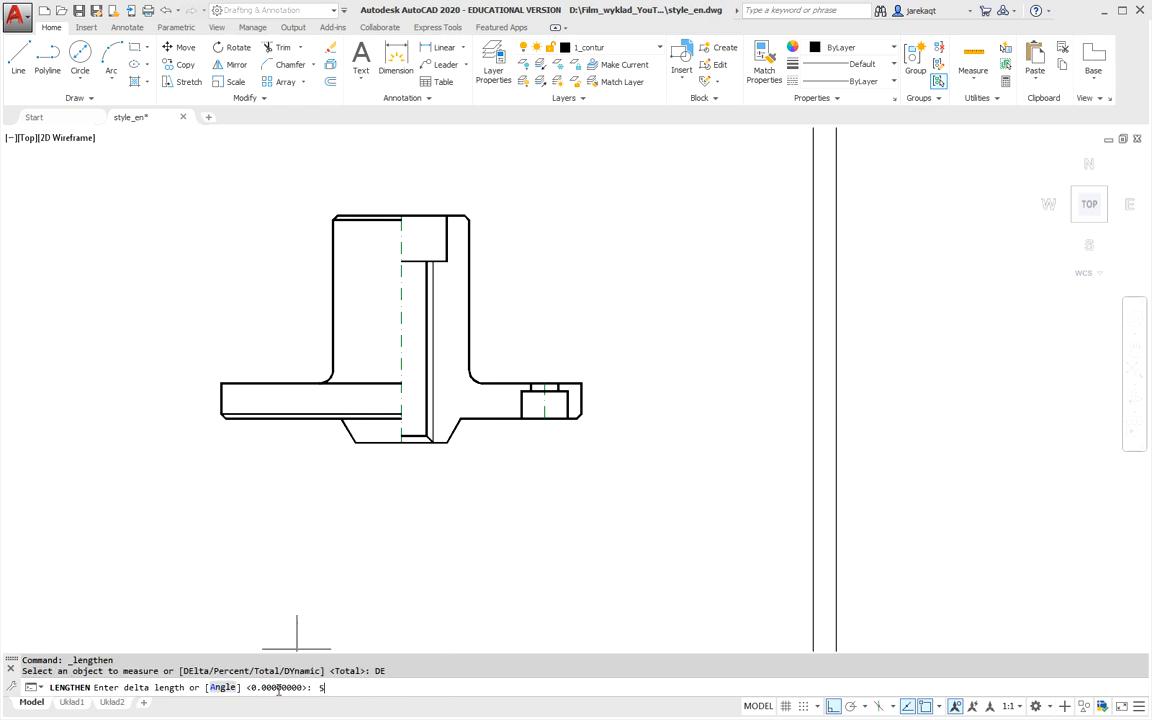
text(5)
key(Return)
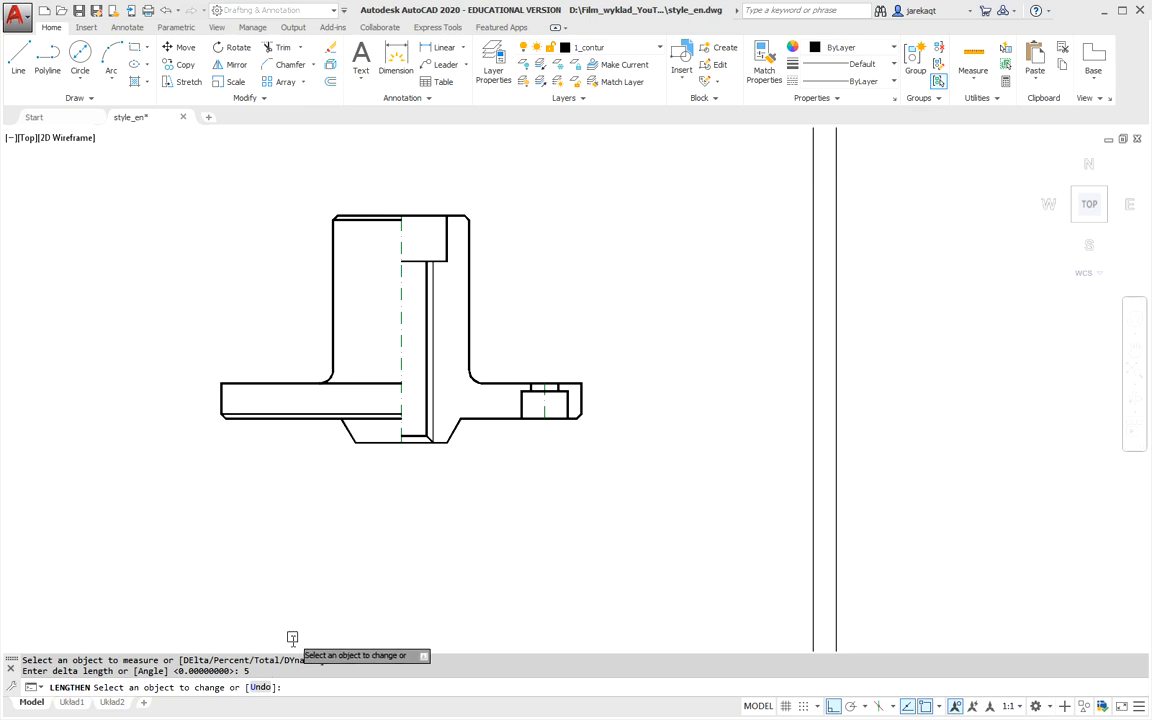
click(400, 235)
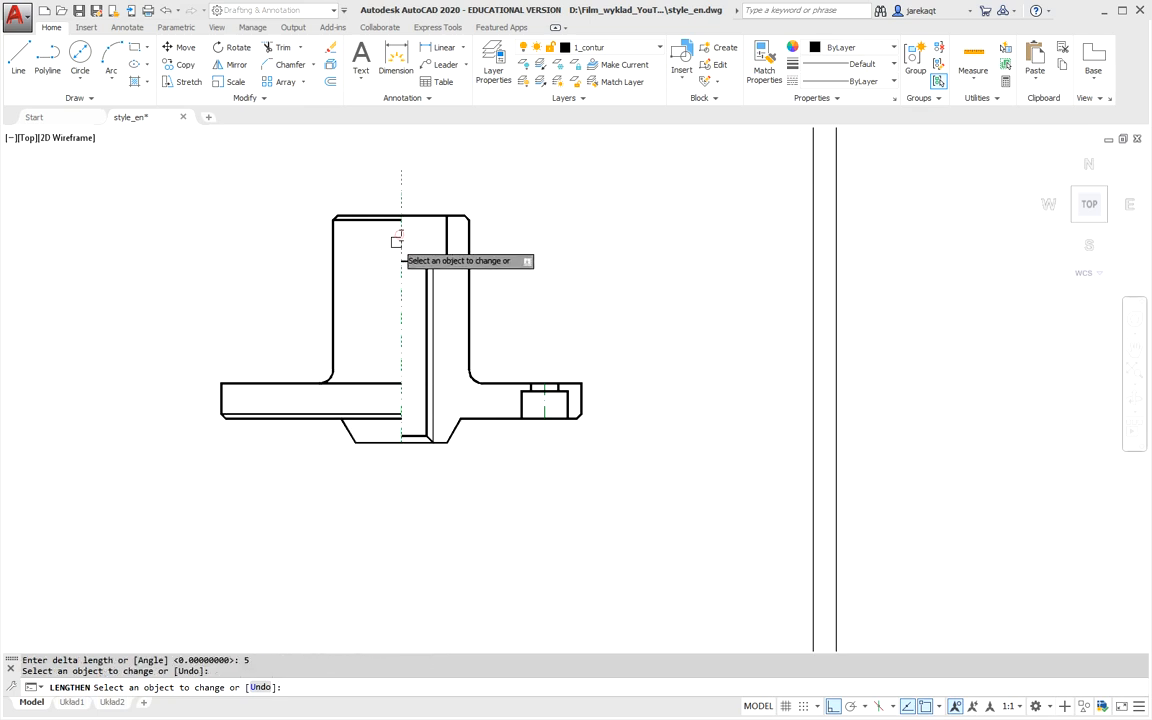
click(396, 428)
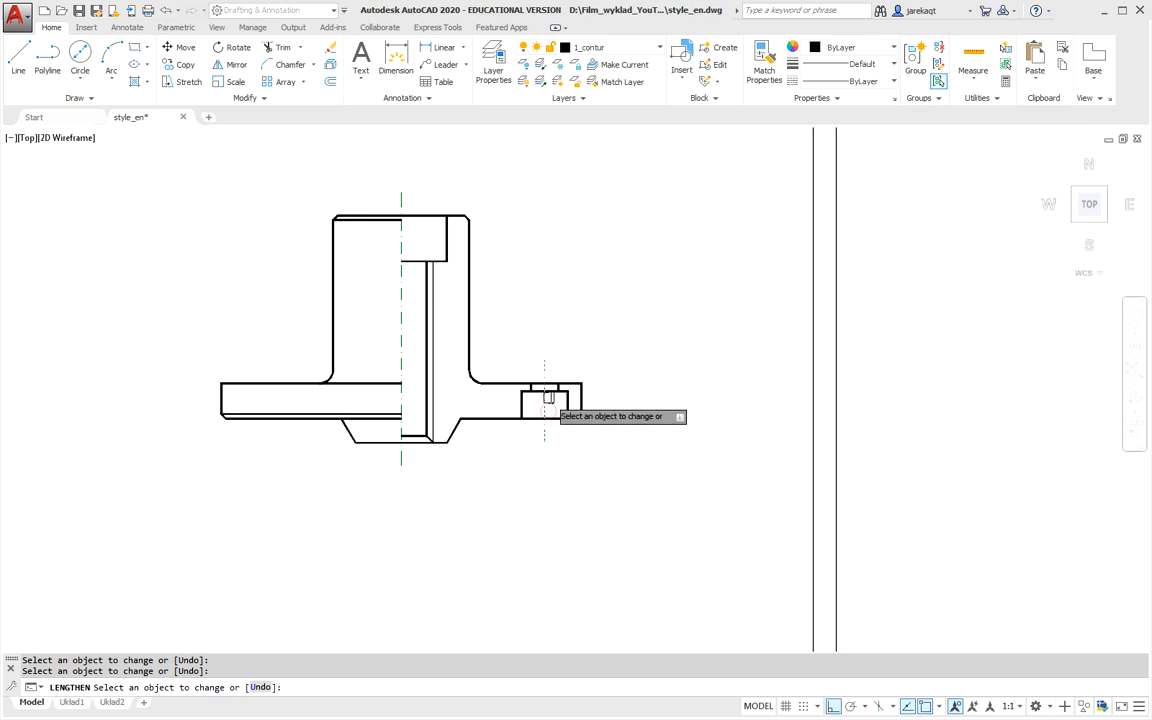
click(545, 393)
key(Escape)
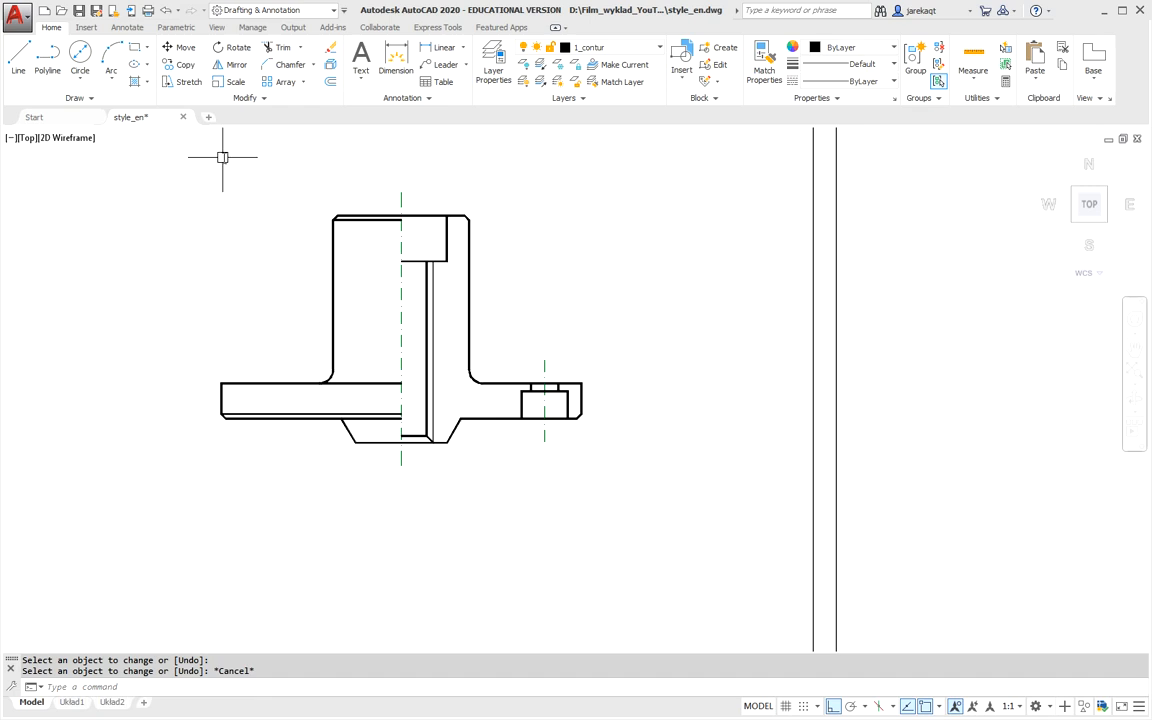
Hatch the sectioned right half, including the flange area beyond the hole, with the ANSI31 pattern at scale 0.5.
click(134, 82)
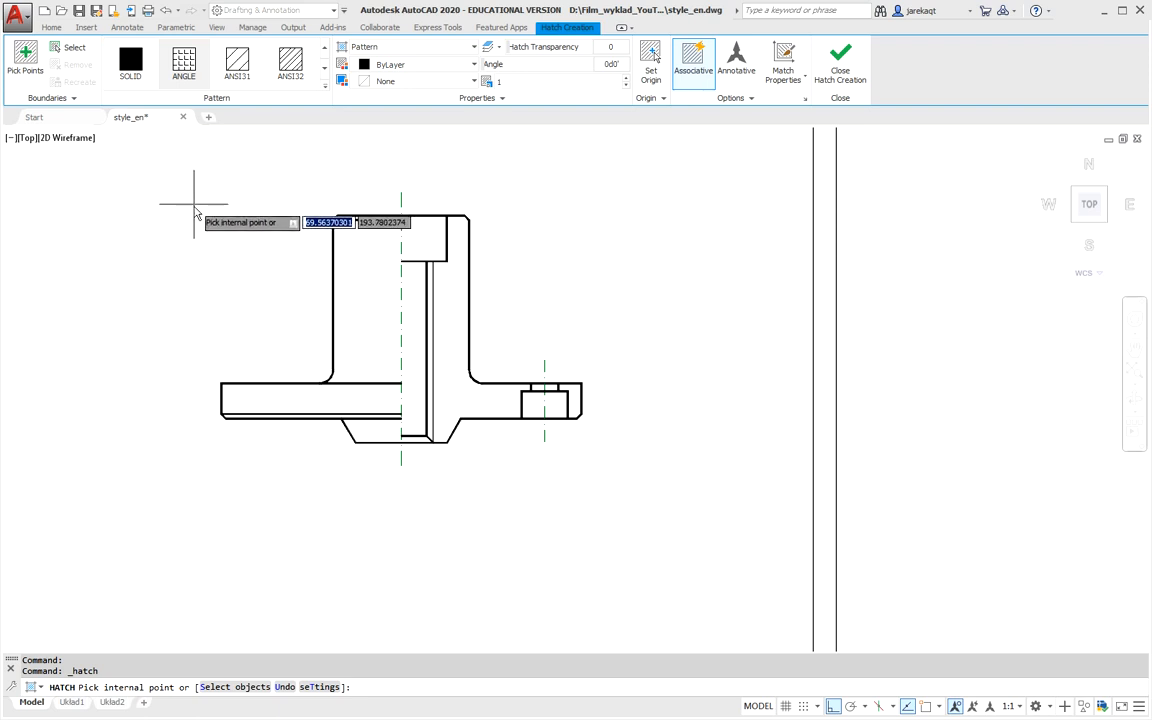
click(237, 63)
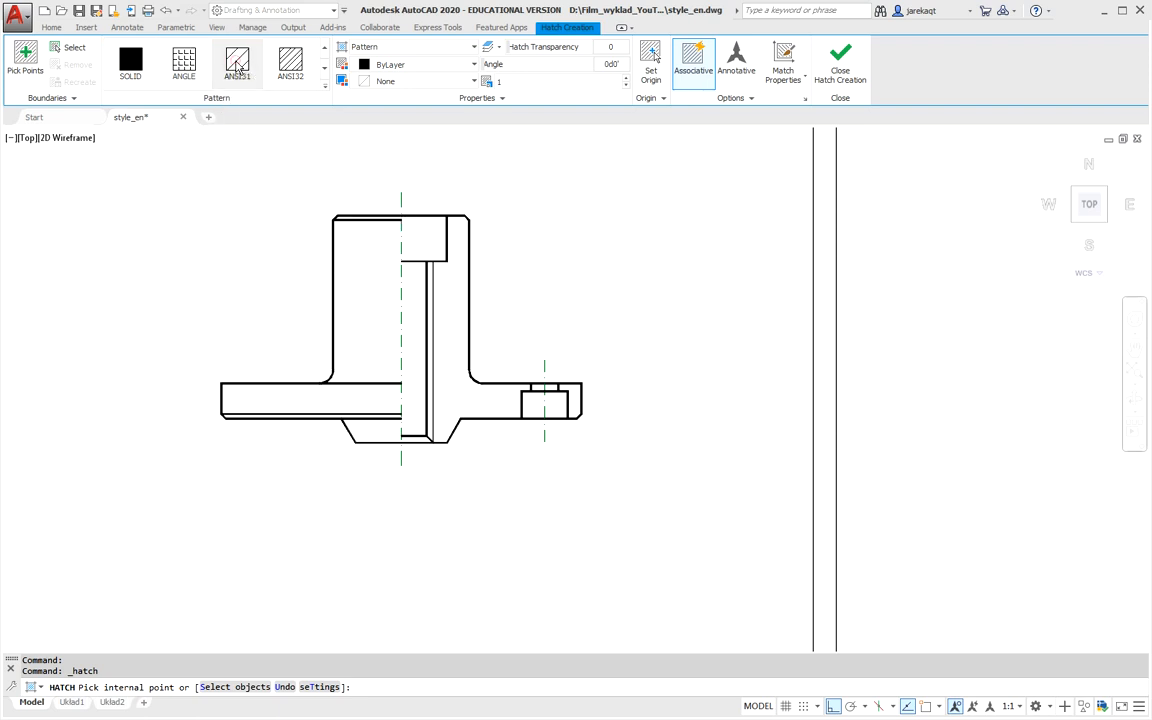
click(453, 318)
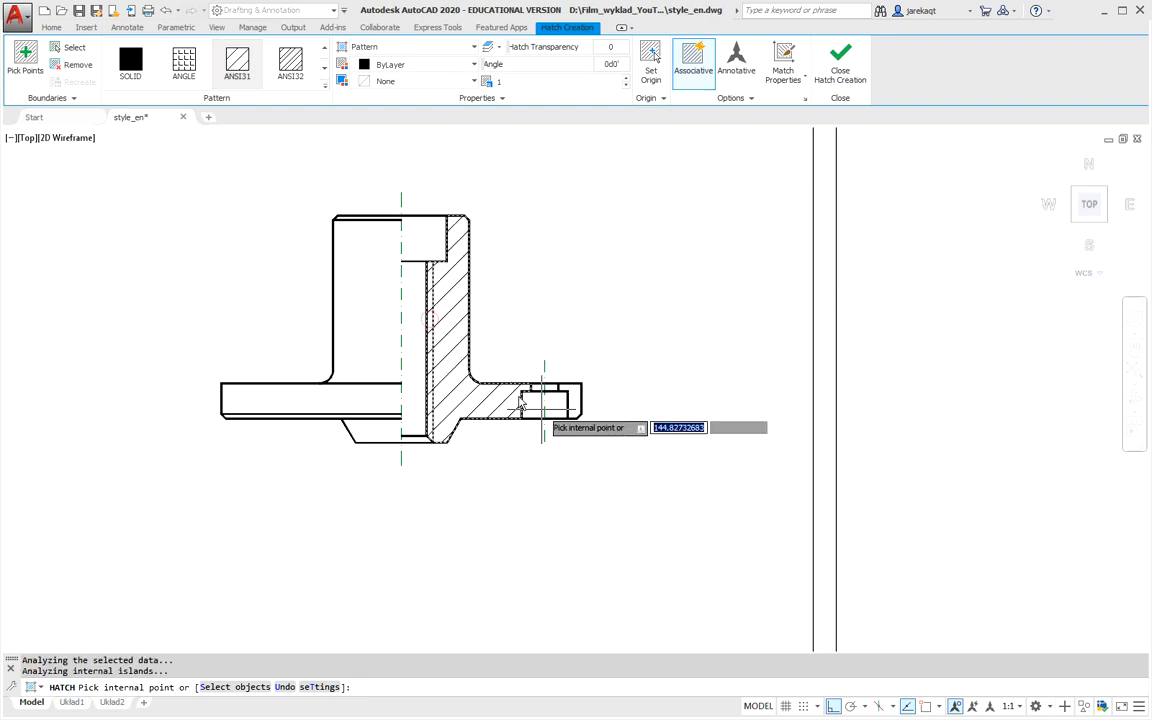
click(578, 400)
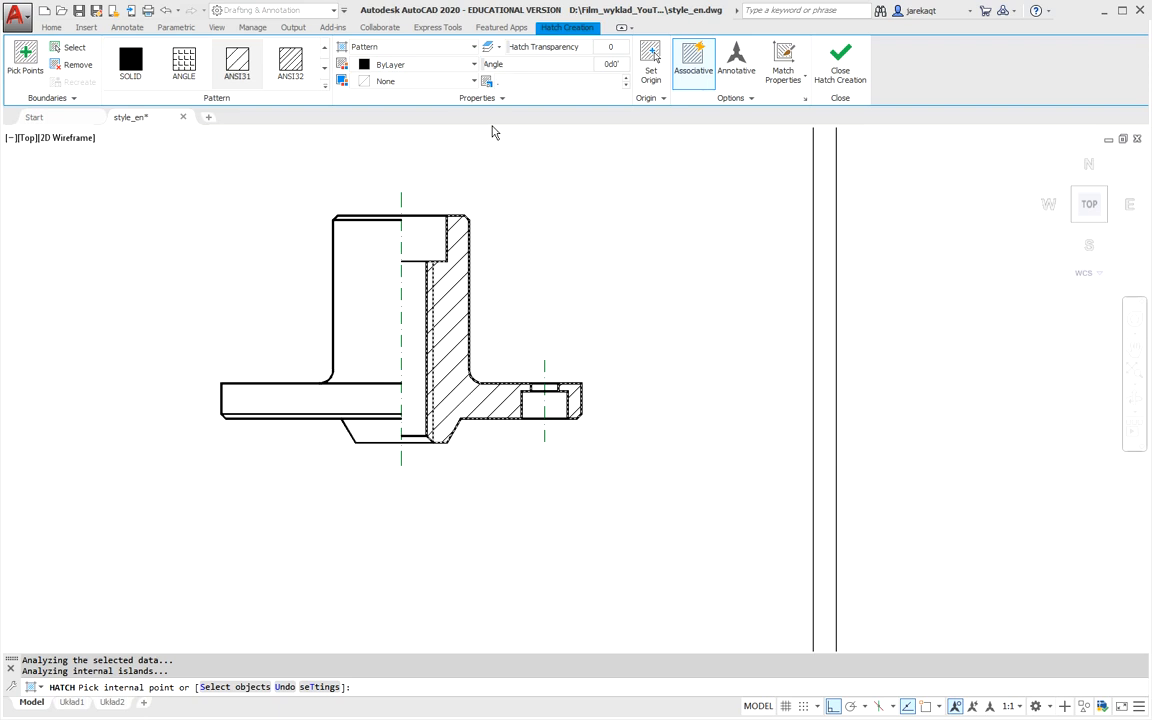
key(Return)
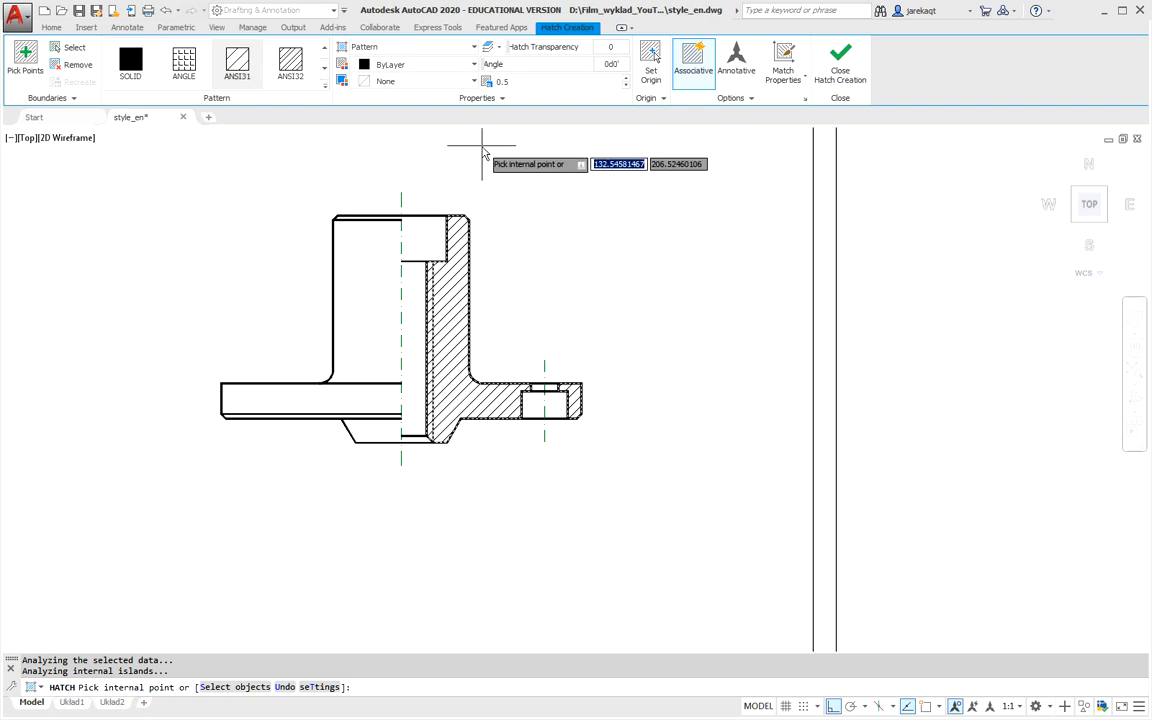
key(Return)
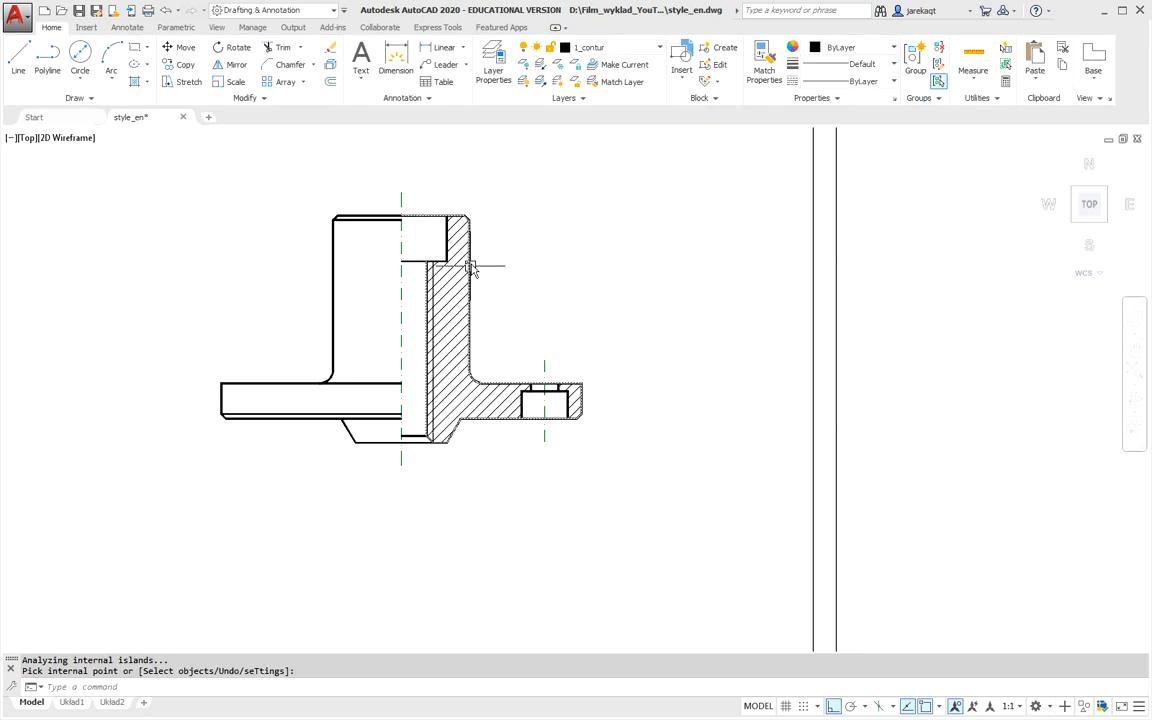
Move the section hatch to the 3_hatching layer.
click(455, 290)
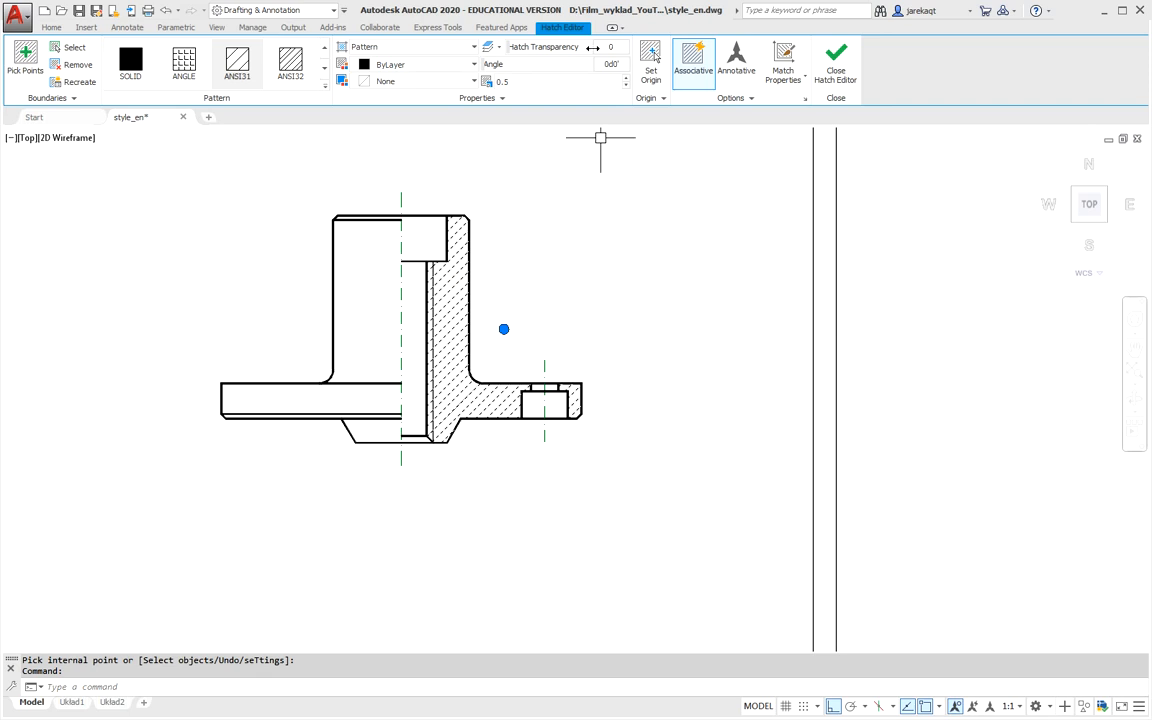
click(50, 27)
click(659, 48)
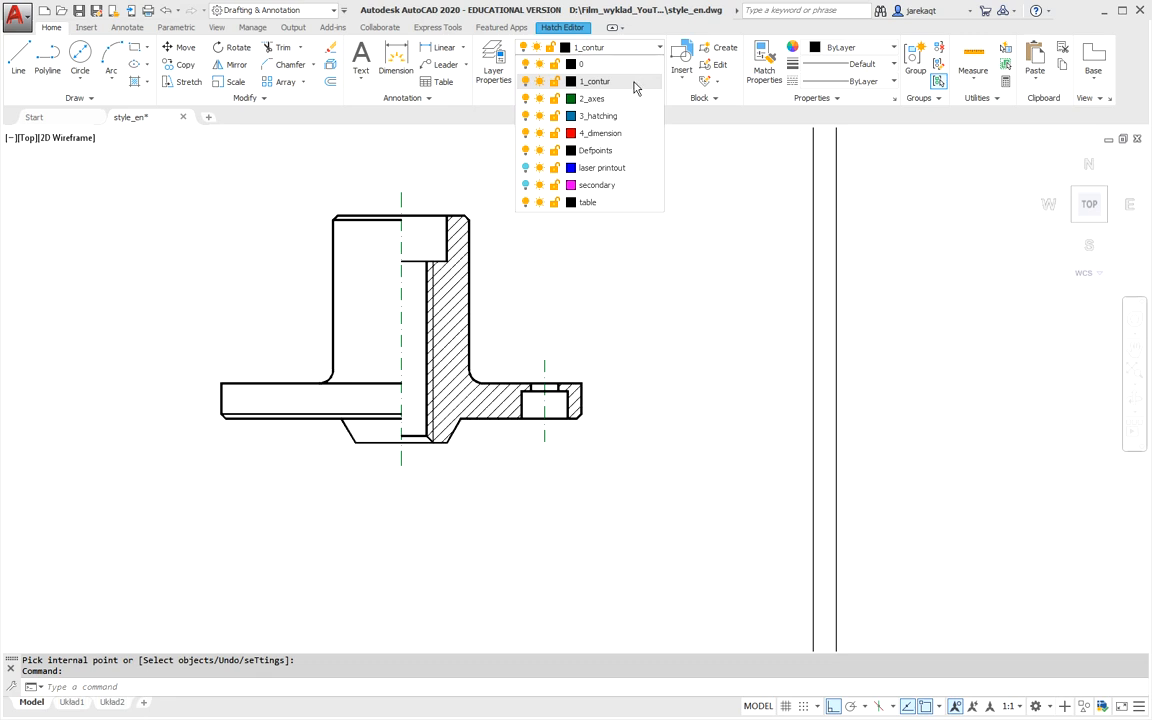
click(609, 116)
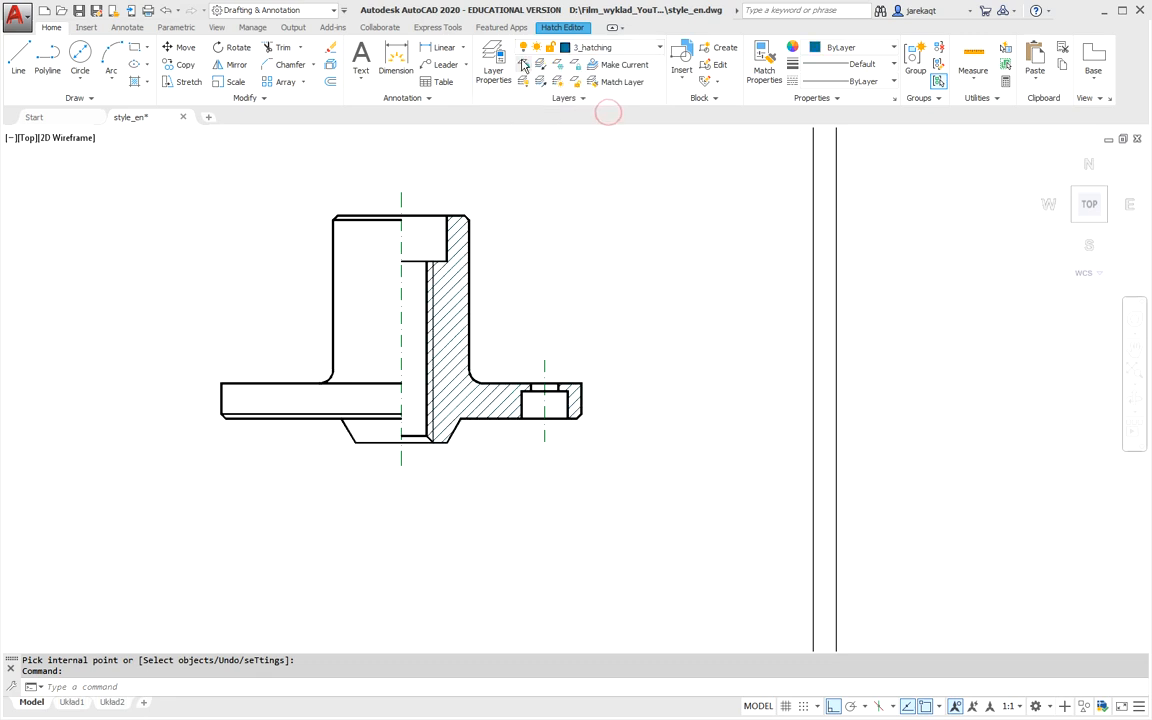
key(Escape)
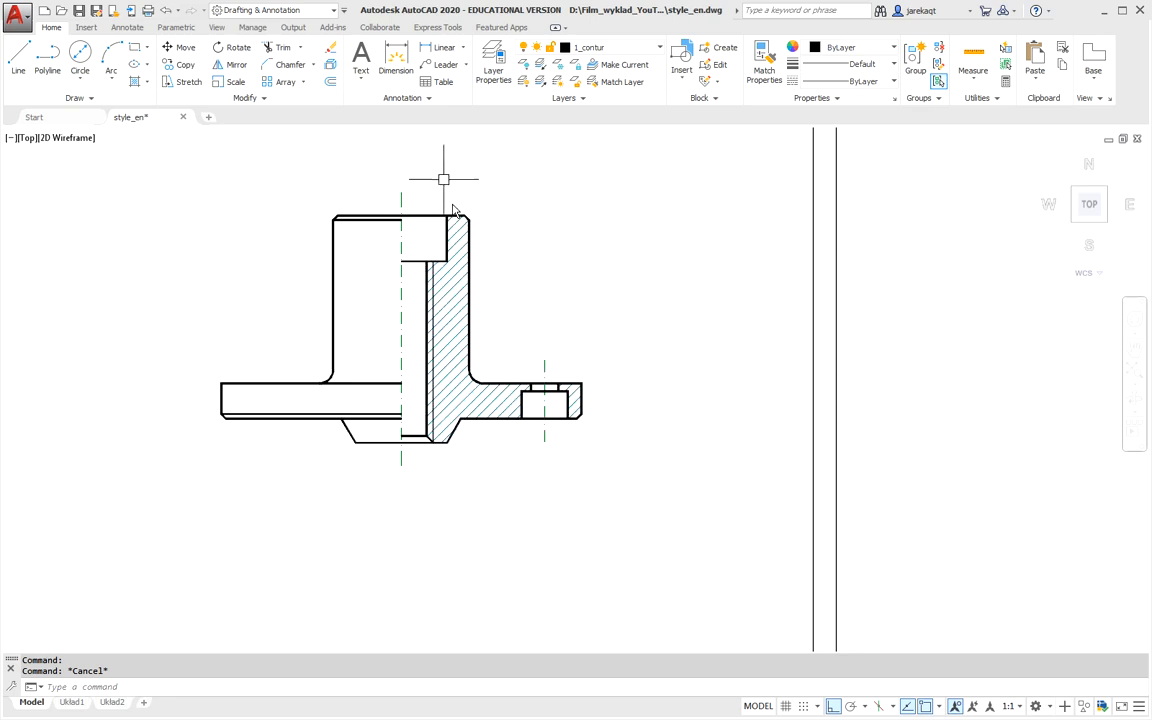
Make 4_dimension the current layer.
click(660, 50)
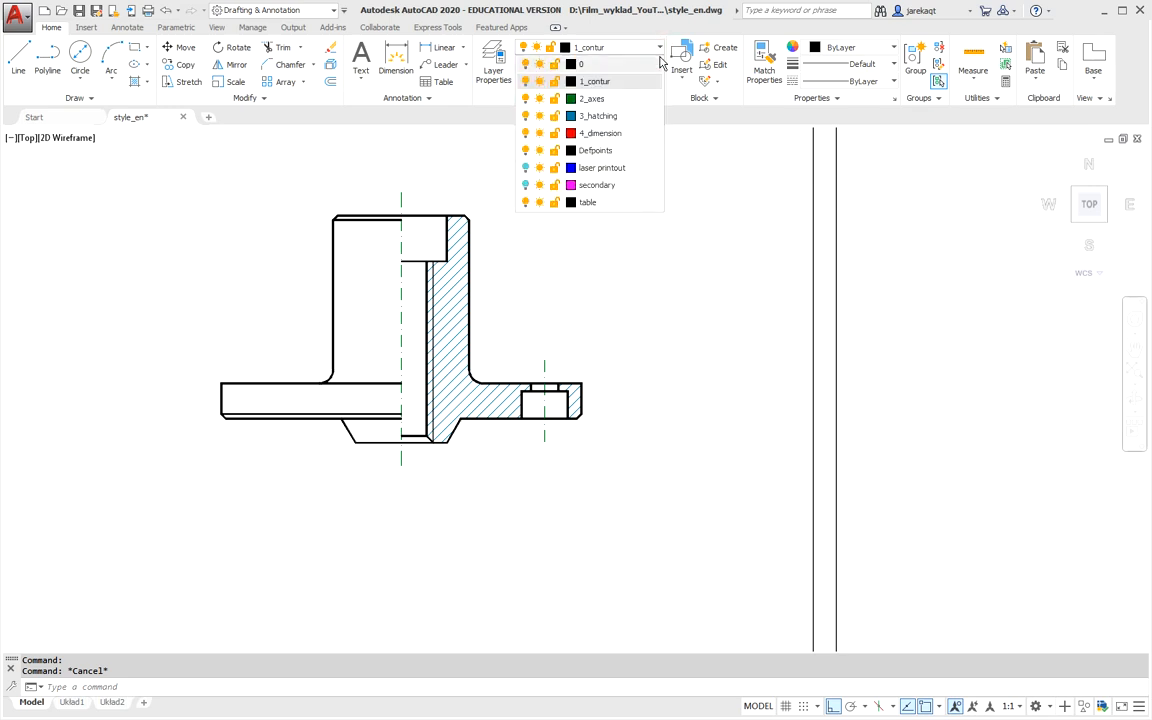
click(607, 133)
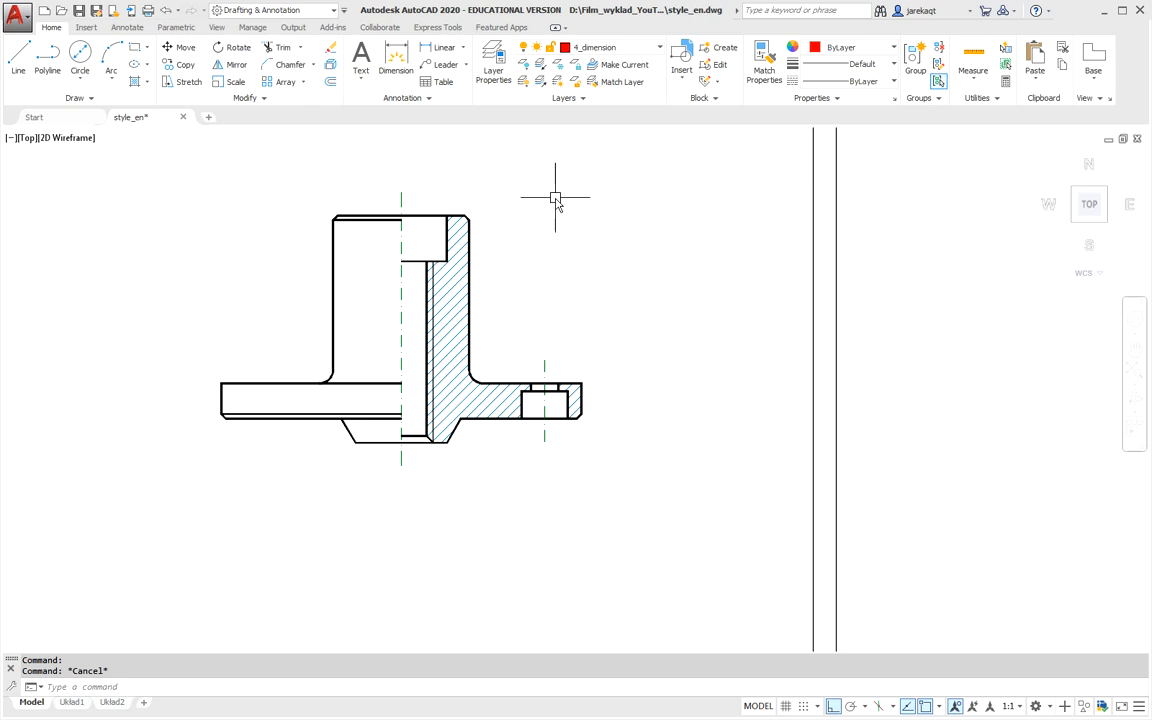
key(Escape)
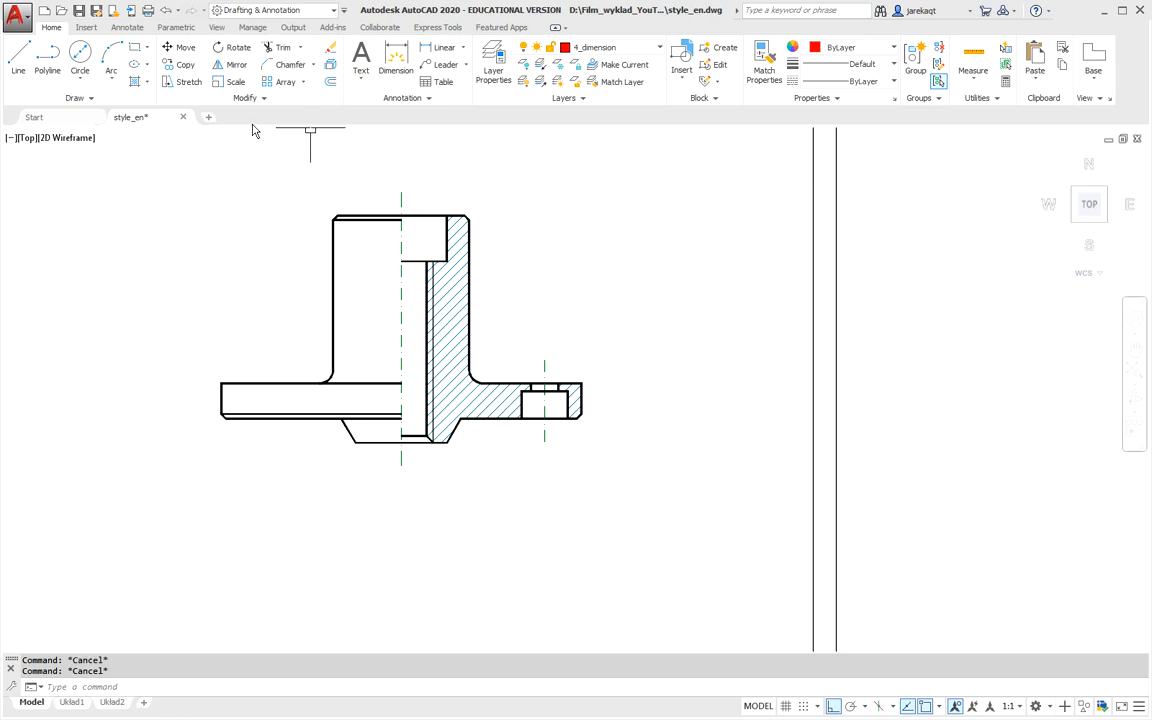
Add a cross_Trades linear dimension from the bore's thread line to the centre axis, placed 5 above the axis's upper end.
middle_drag(204, 132, 208, 163)
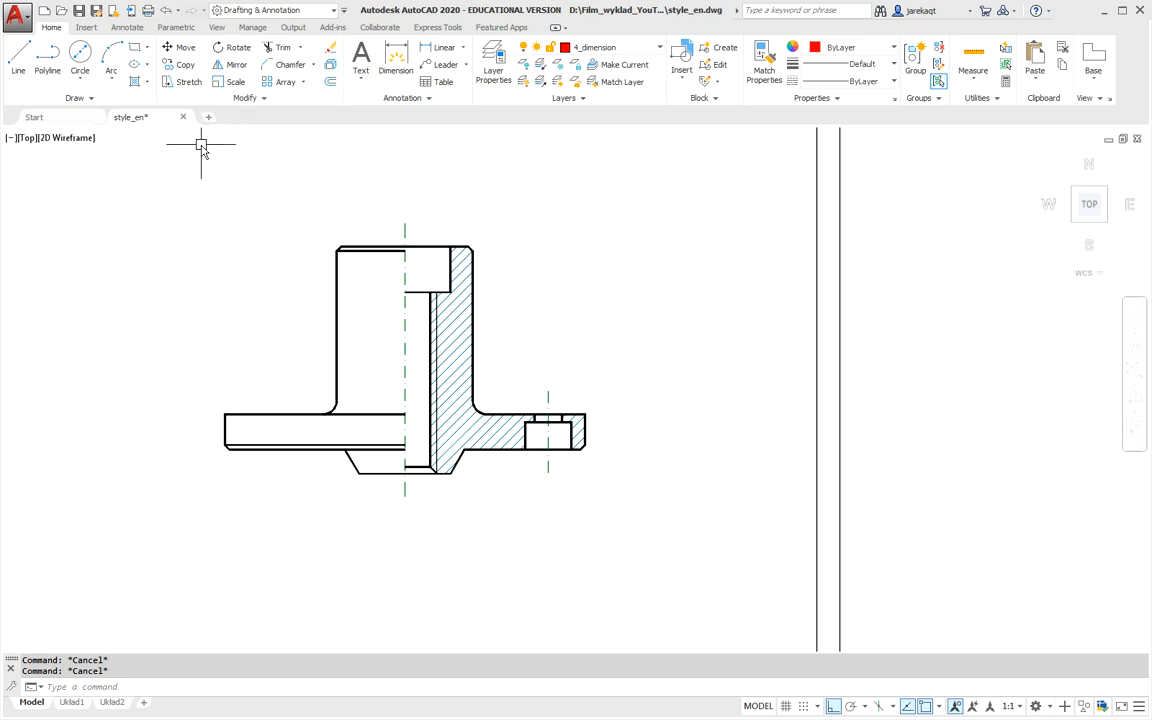
click(125, 27)
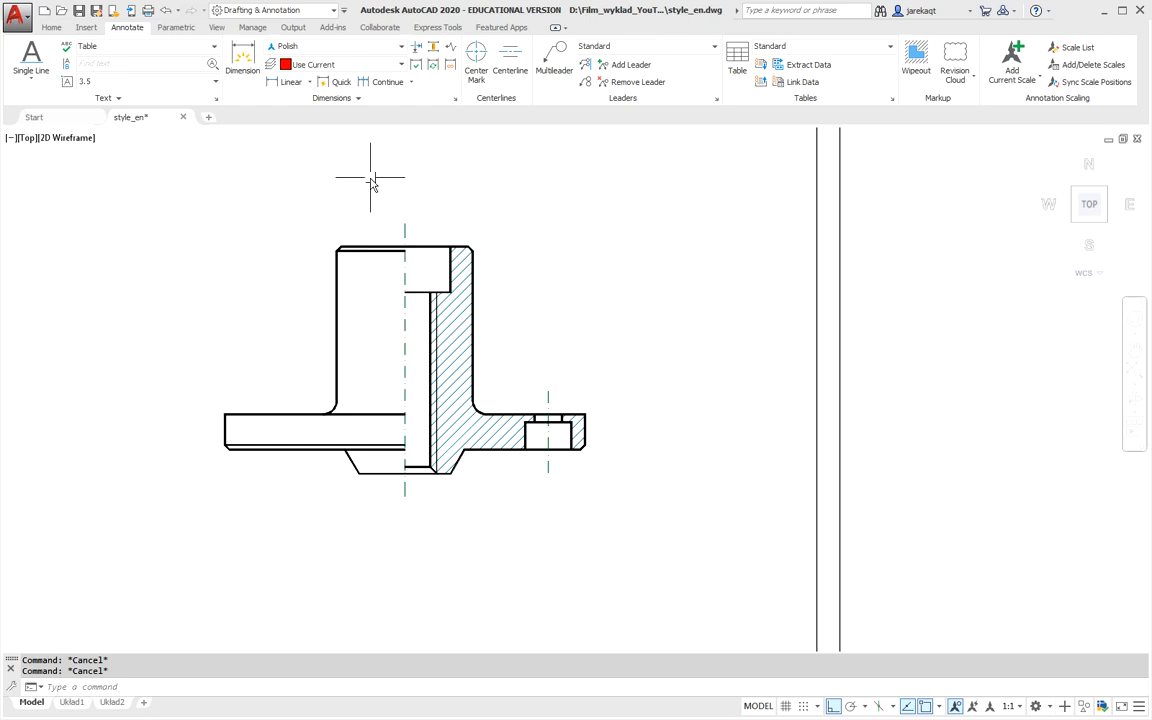
click(401, 47)
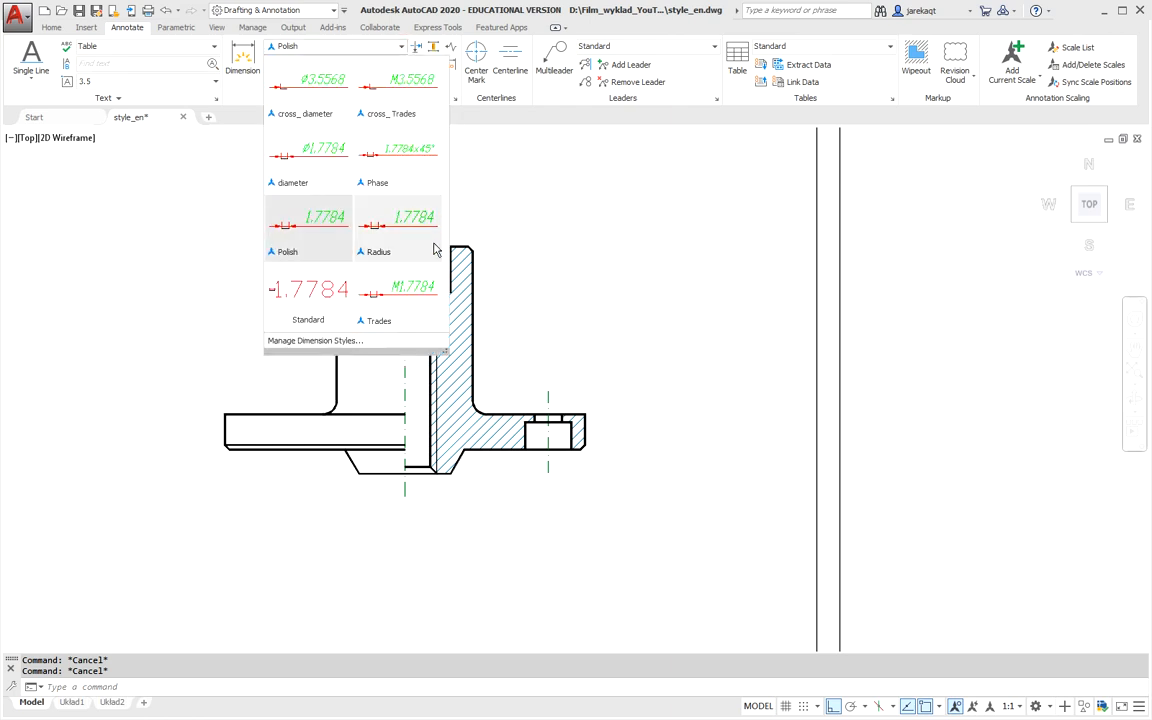
click(391, 114)
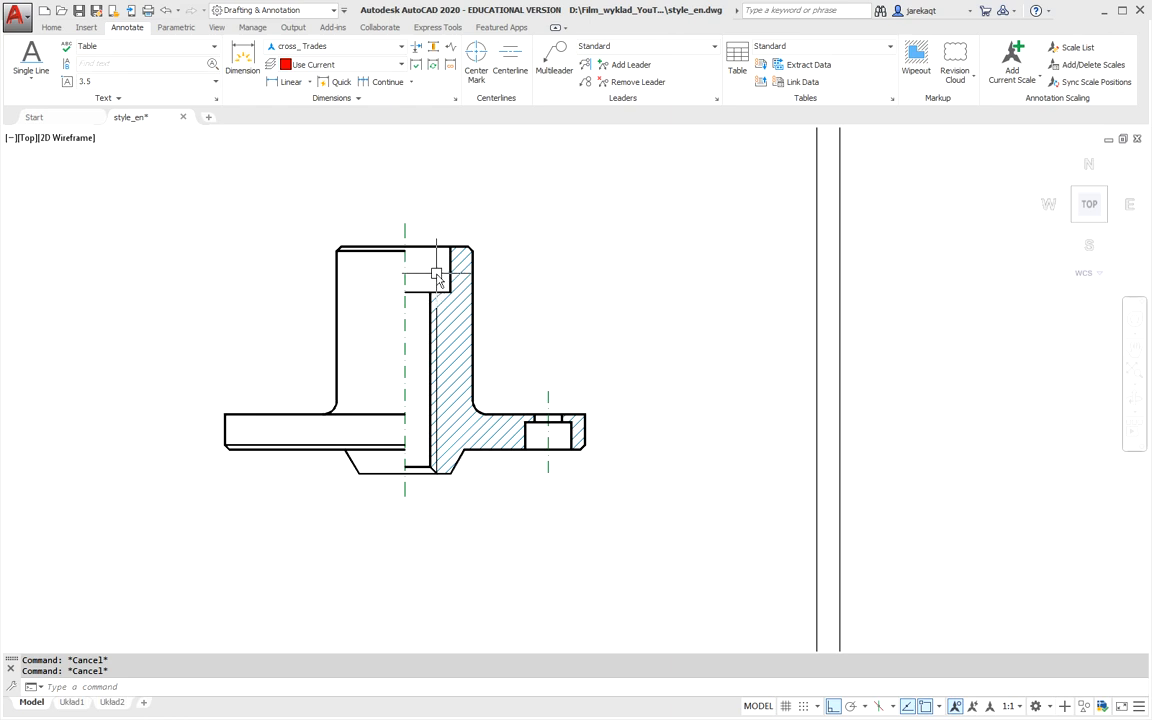
click(298, 82)
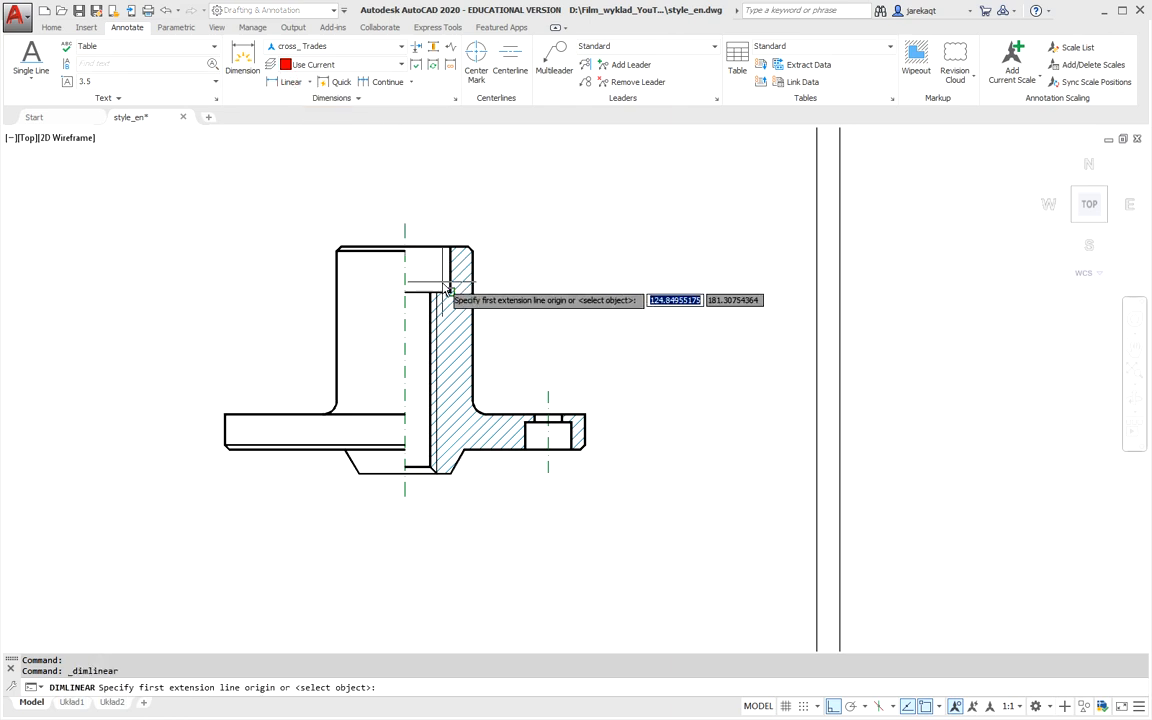
scroll(445, 290, up, 4)
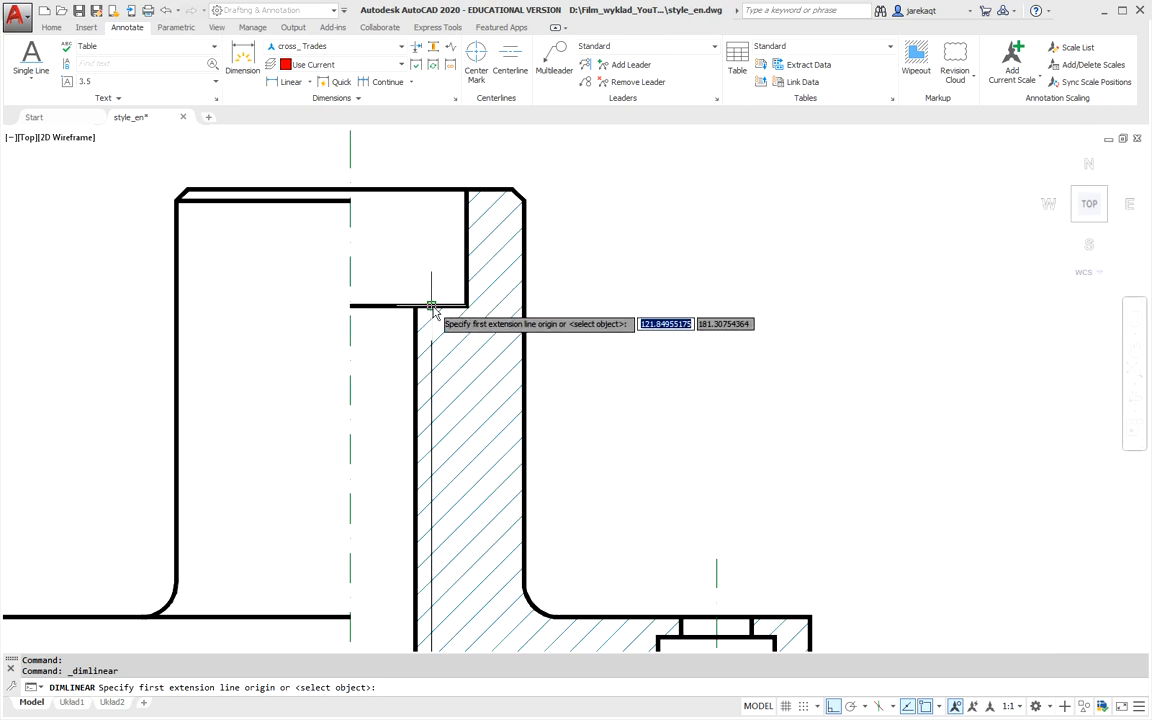
click(432, 307)
scroll(425, 280, down, 4)
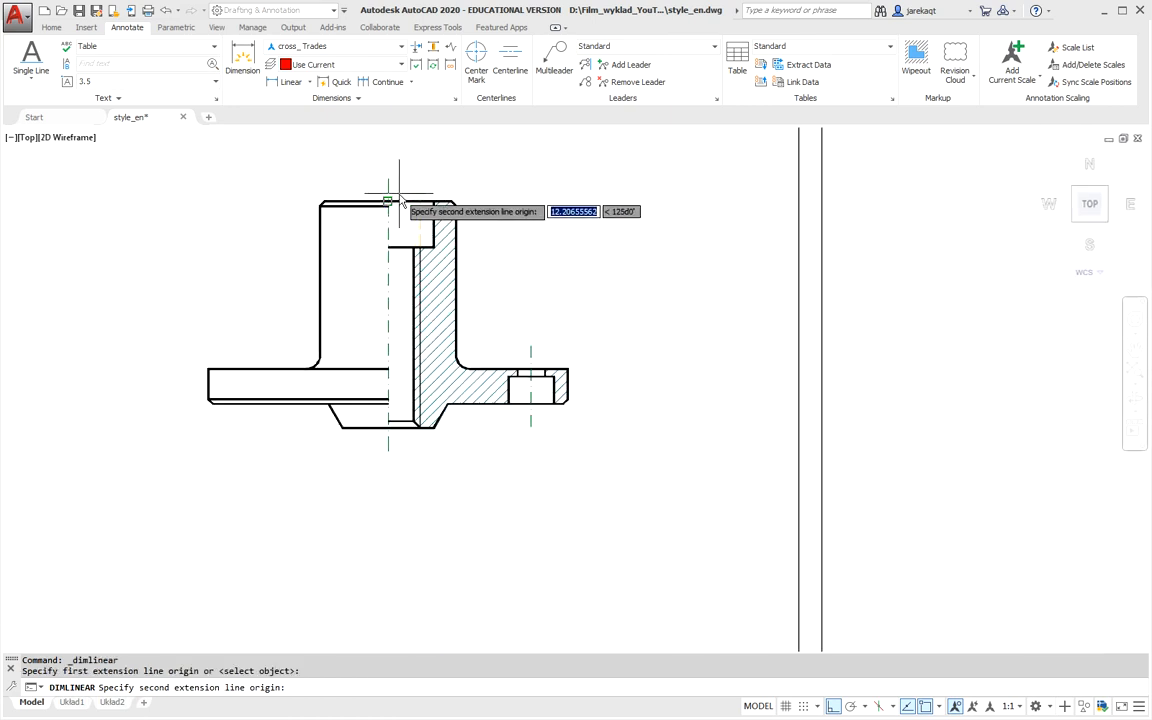
click(389, 200)
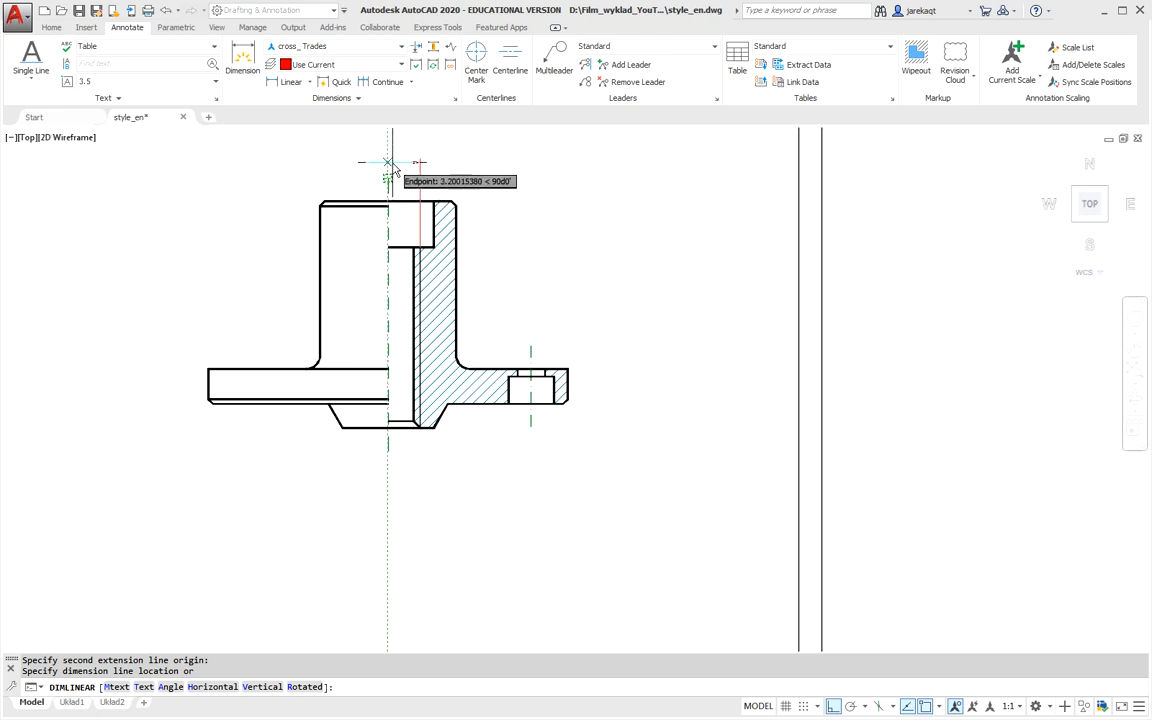
text(5)
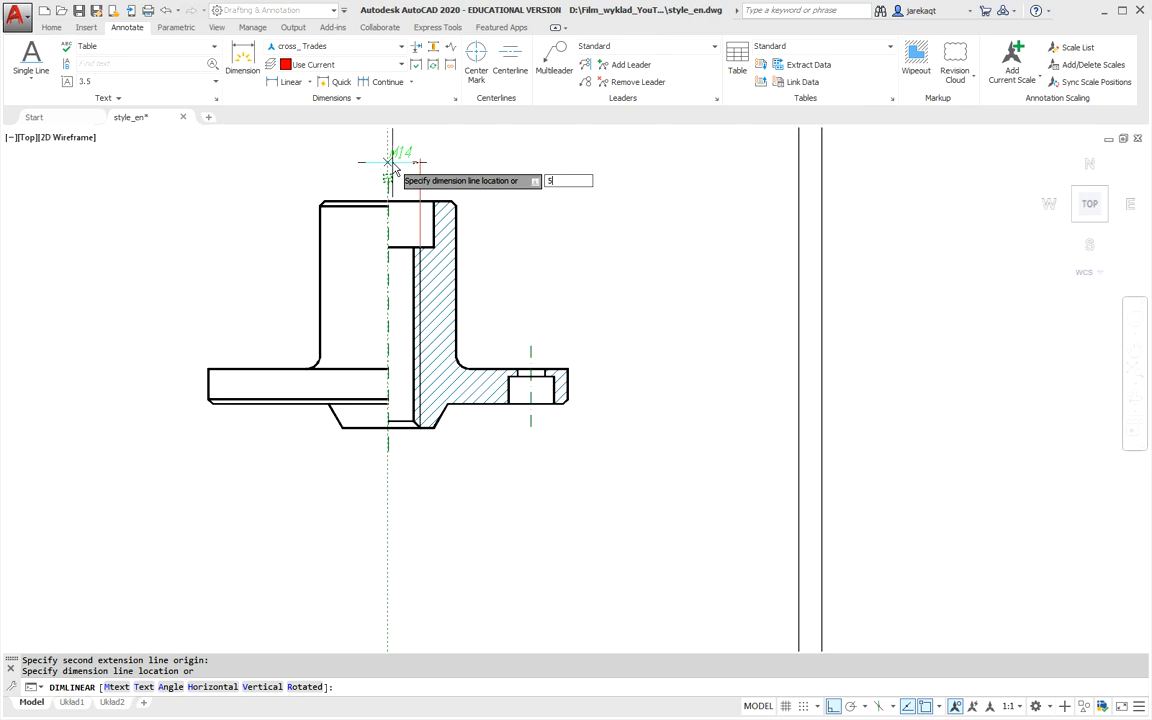
key(Return)
middle_drag(389, 163, 392, 200)
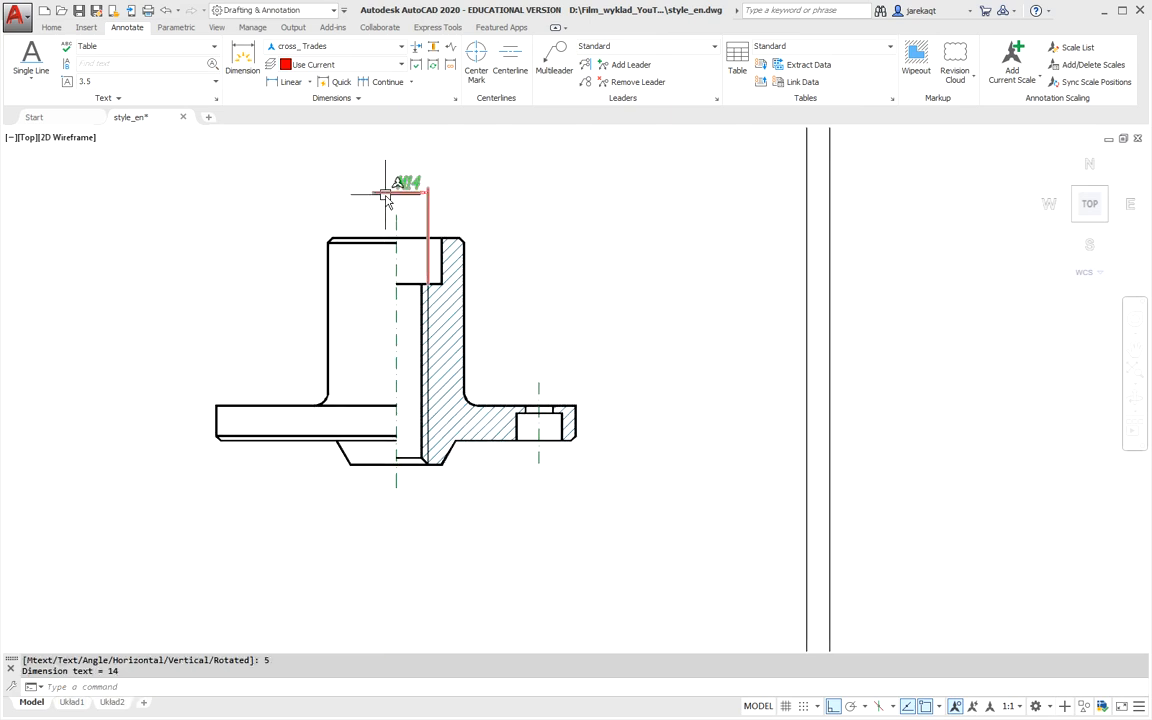
click(56, 28)
click(971, 84)
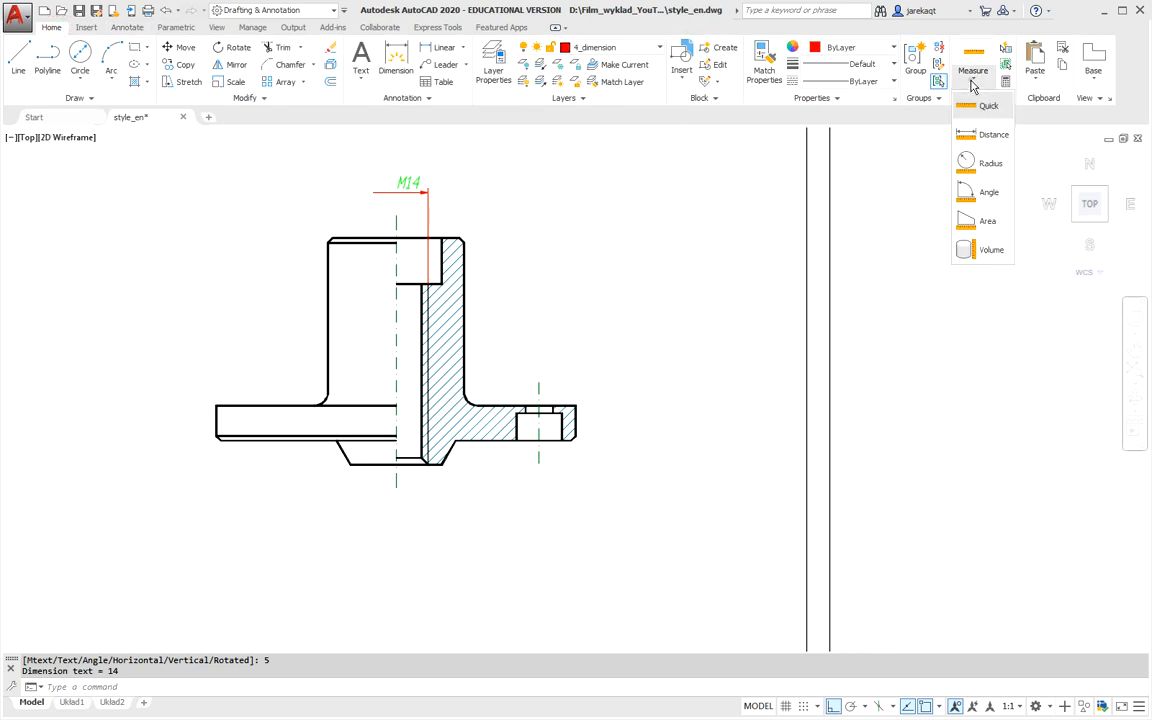
click(988, 134)
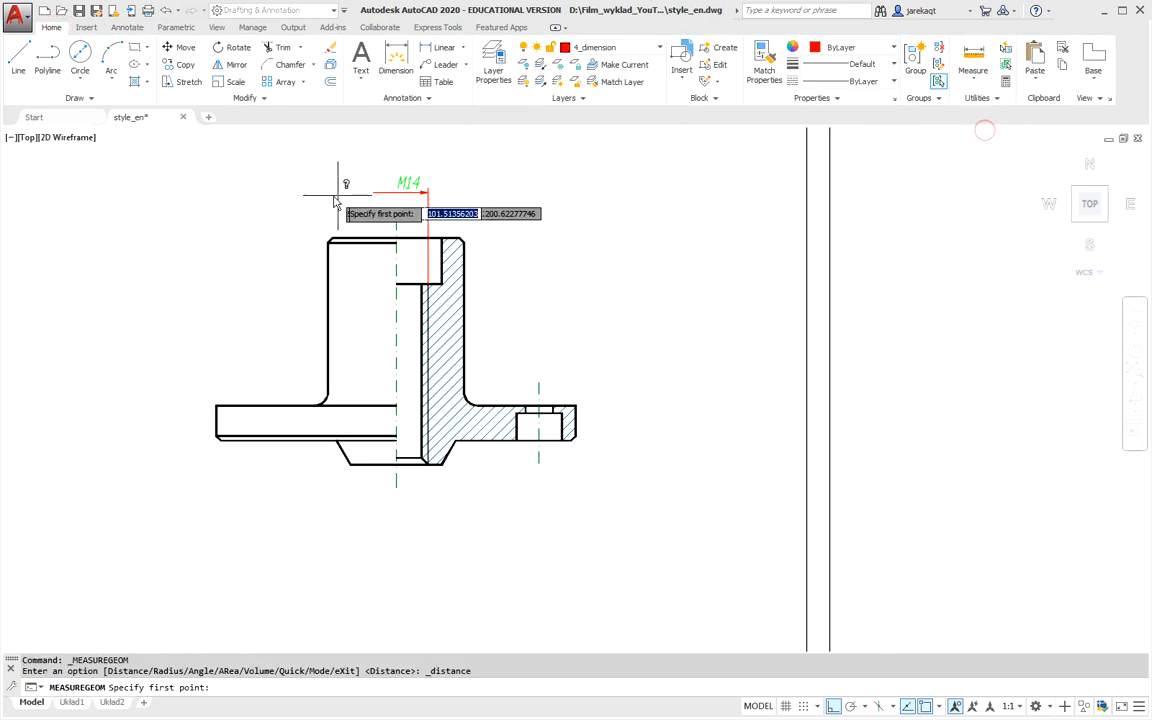
click(373, 192)
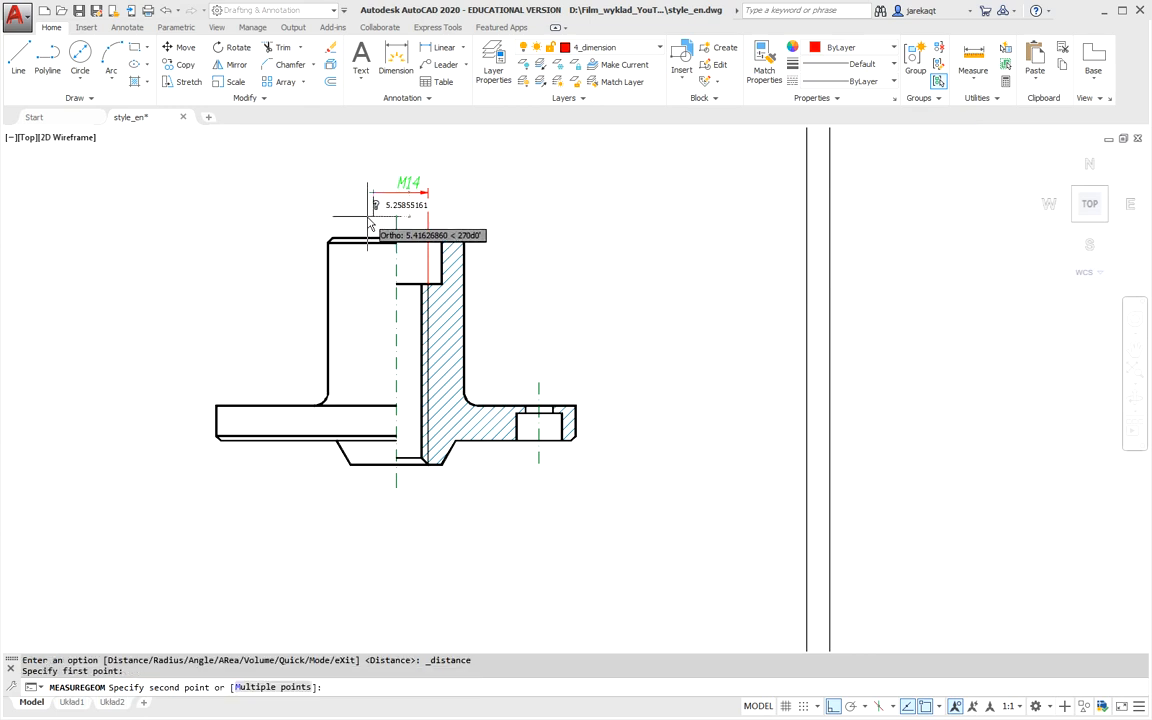
key(Escape)
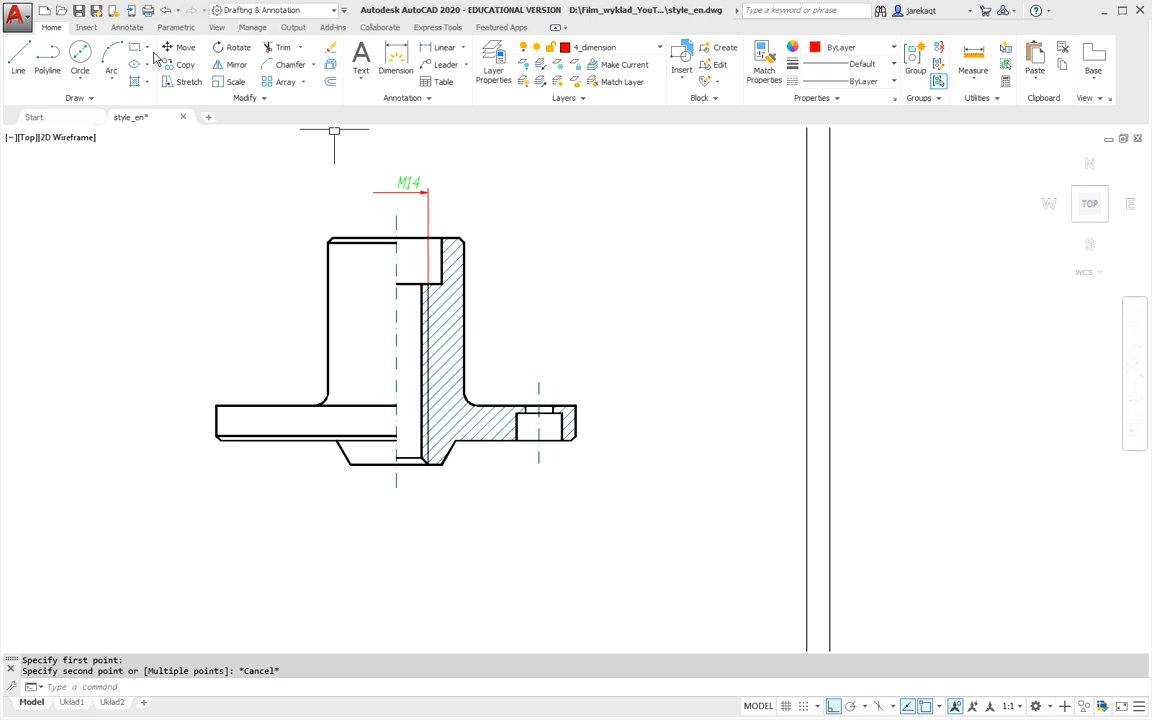
Add a cross_diameter linear dimension from the upper recess edge to the centre axis, placed 7 above the thread dimension line.
click(127, 27)
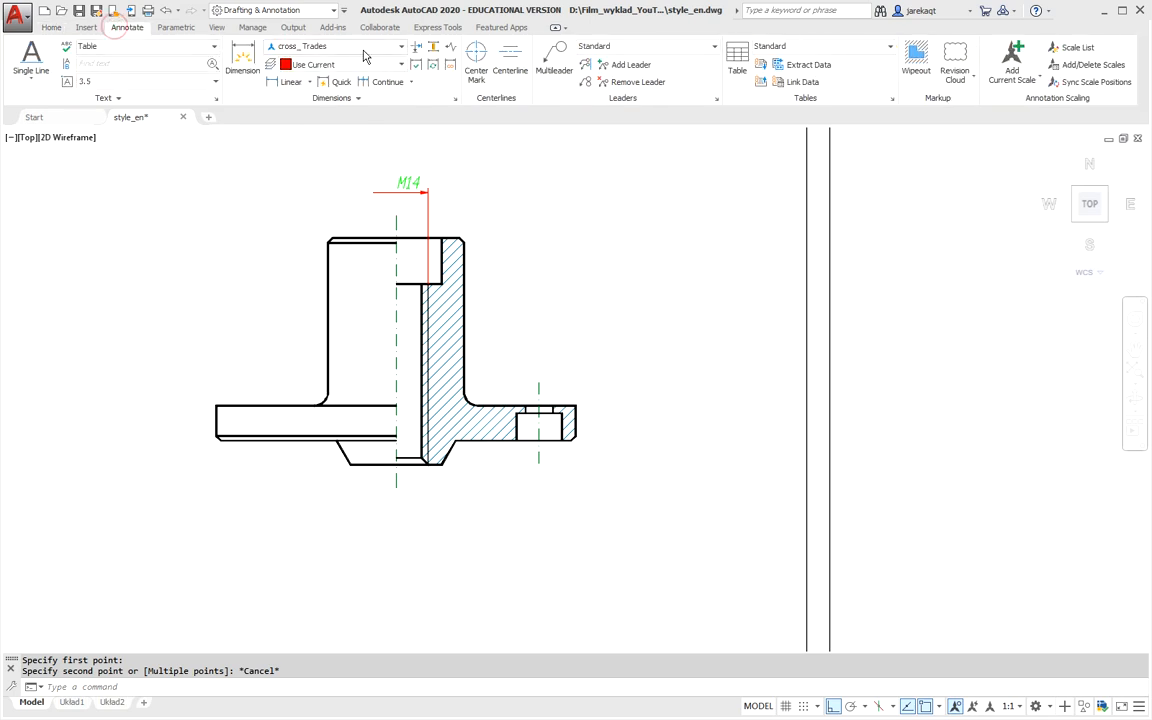
click(404, 51)
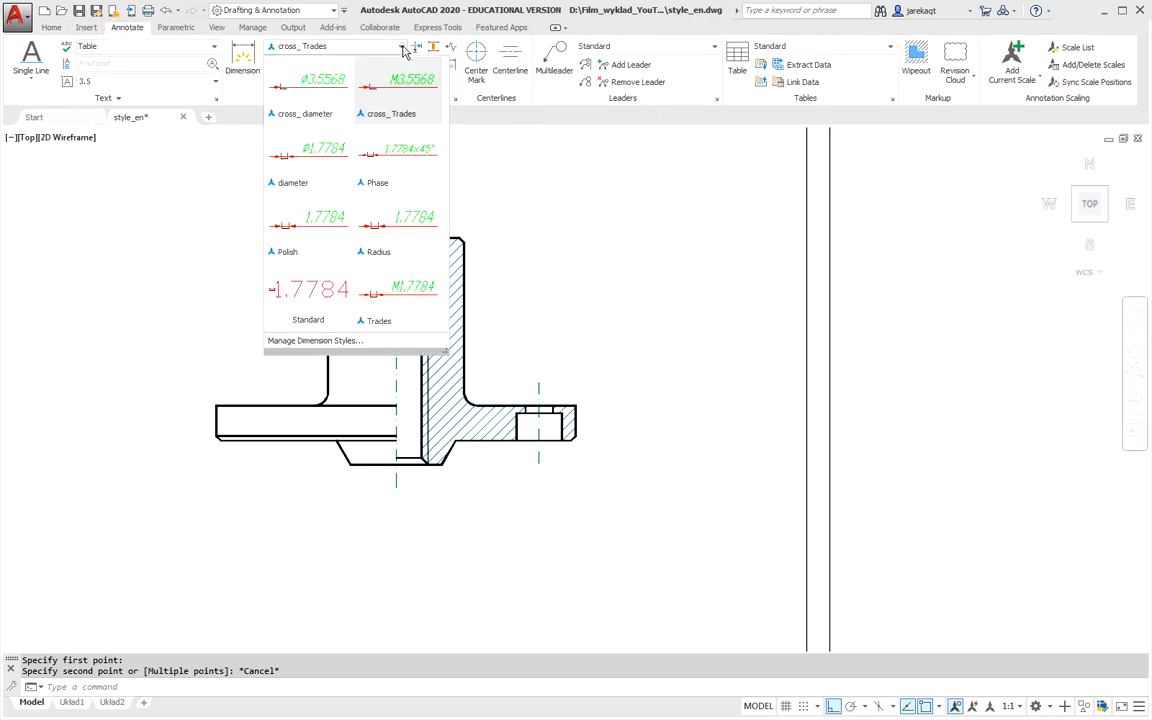
click(310, 84)
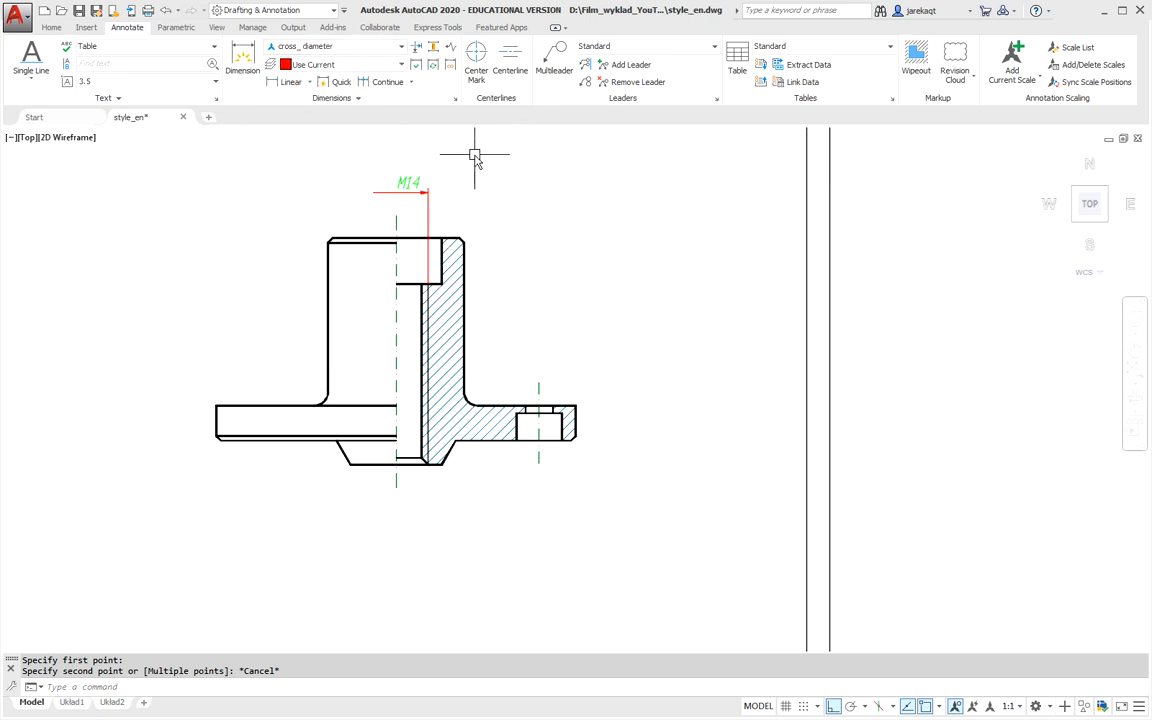
click(291, 81)
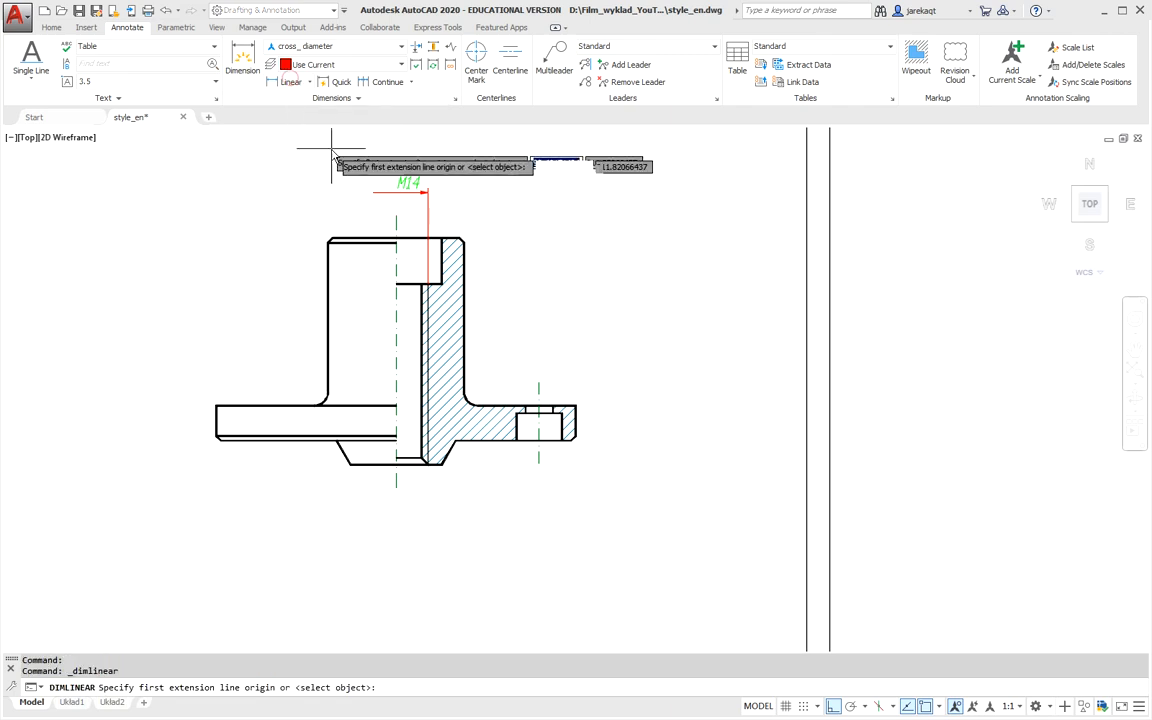
click(441, 238)
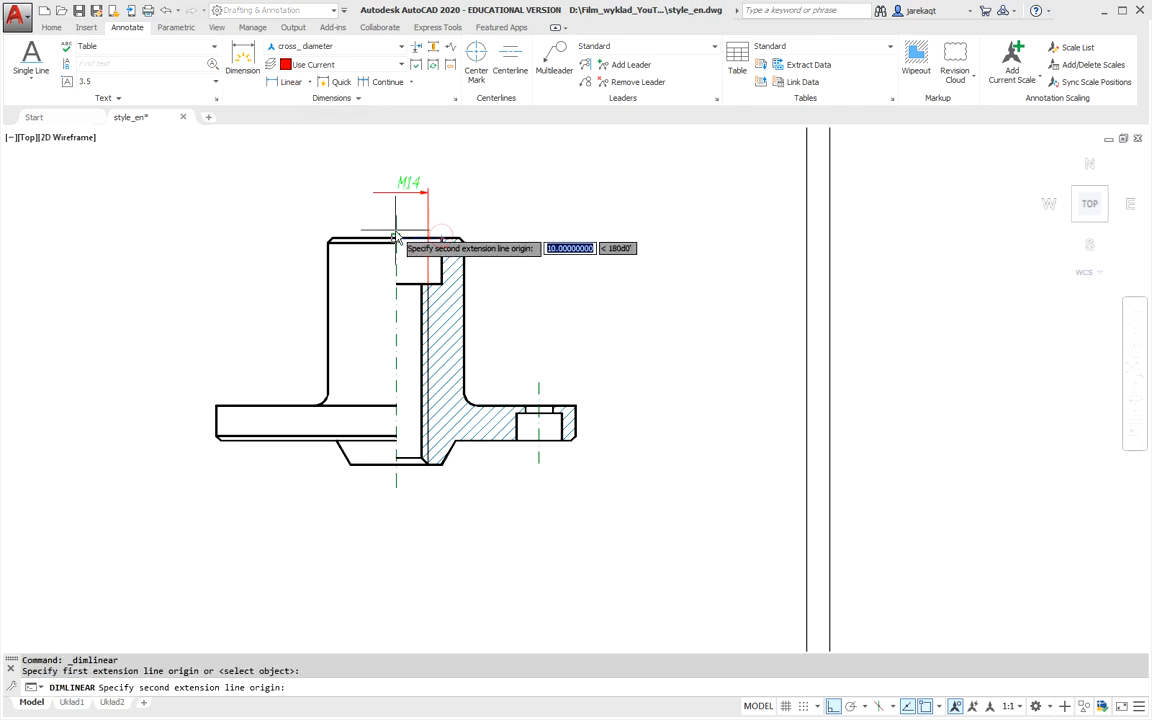
click(396, 238)
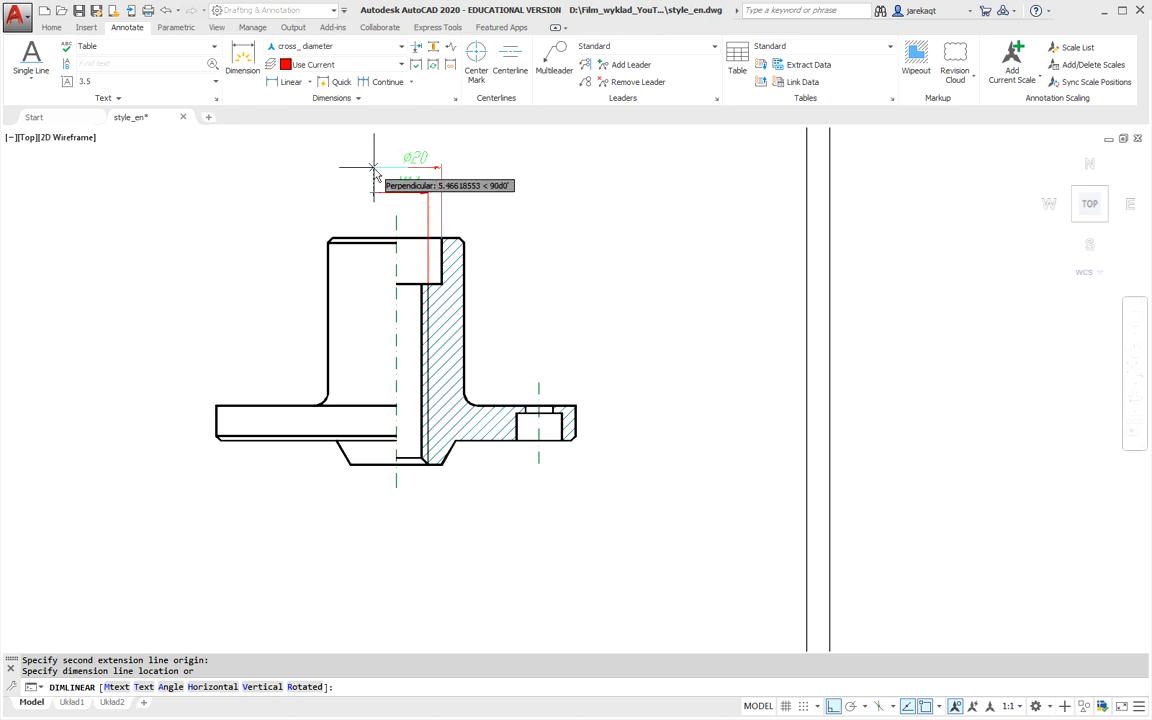
text(7)
key(Return)
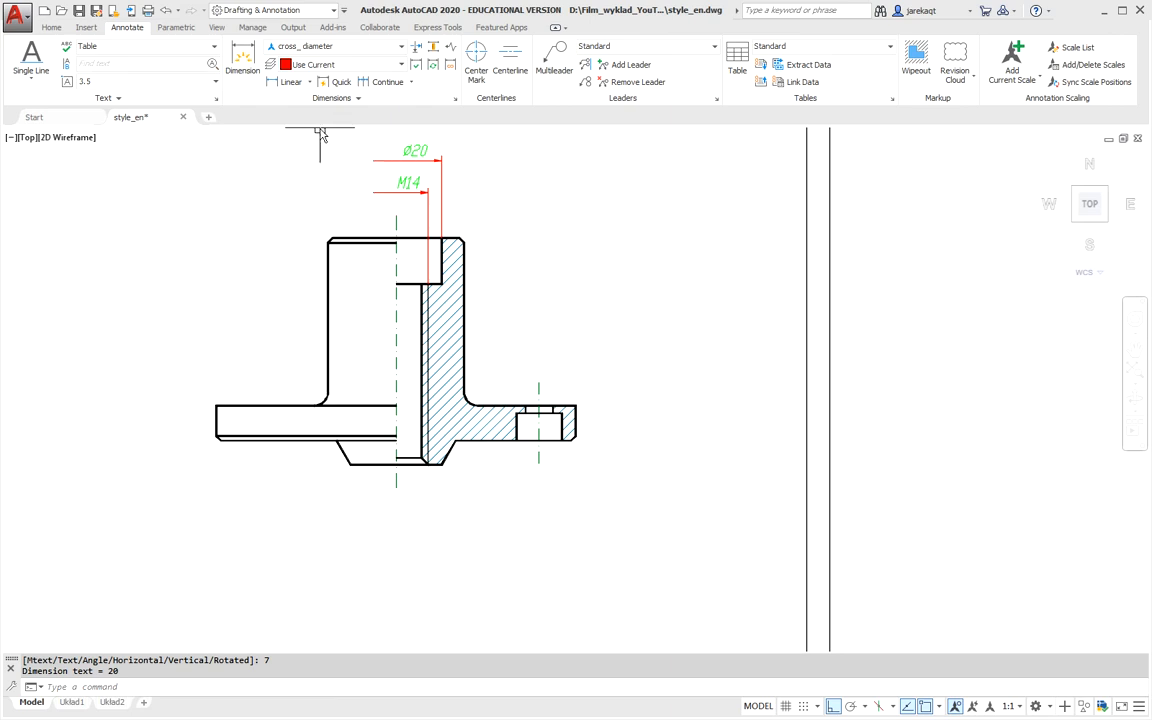
Add a linear dimension in the diameter style across the upper hub's outer edges, placed 7 above the recess diameter's dimension line.
click(401, 47)
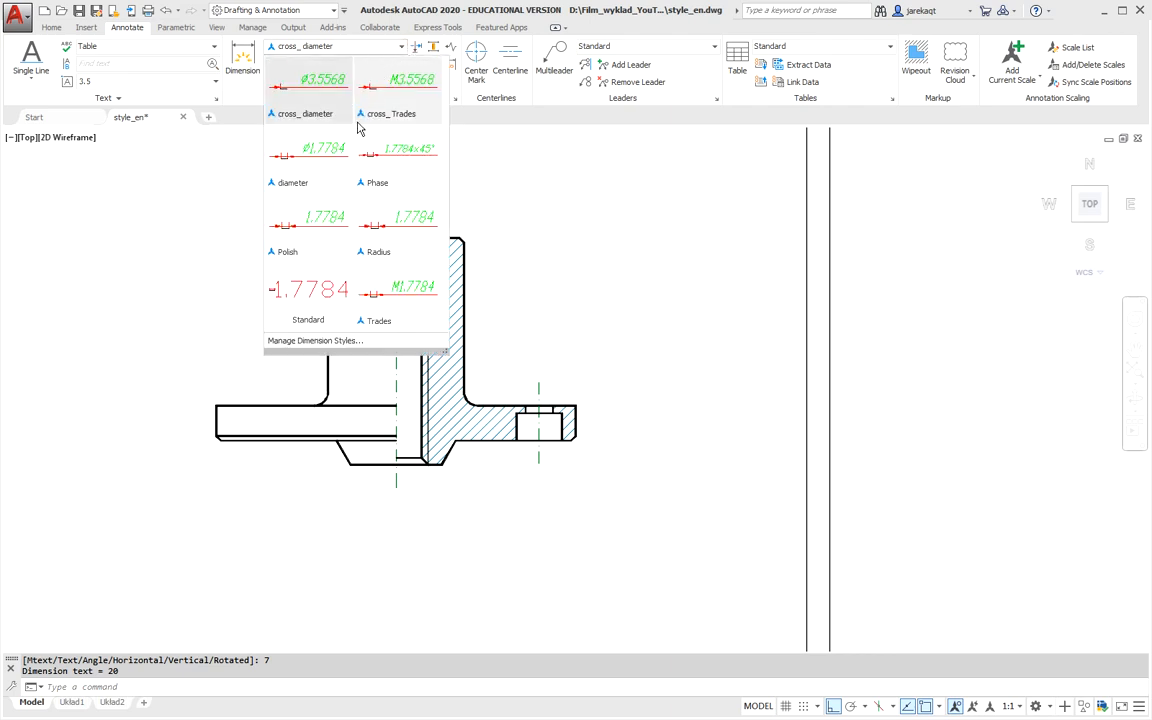
click(312, 160)
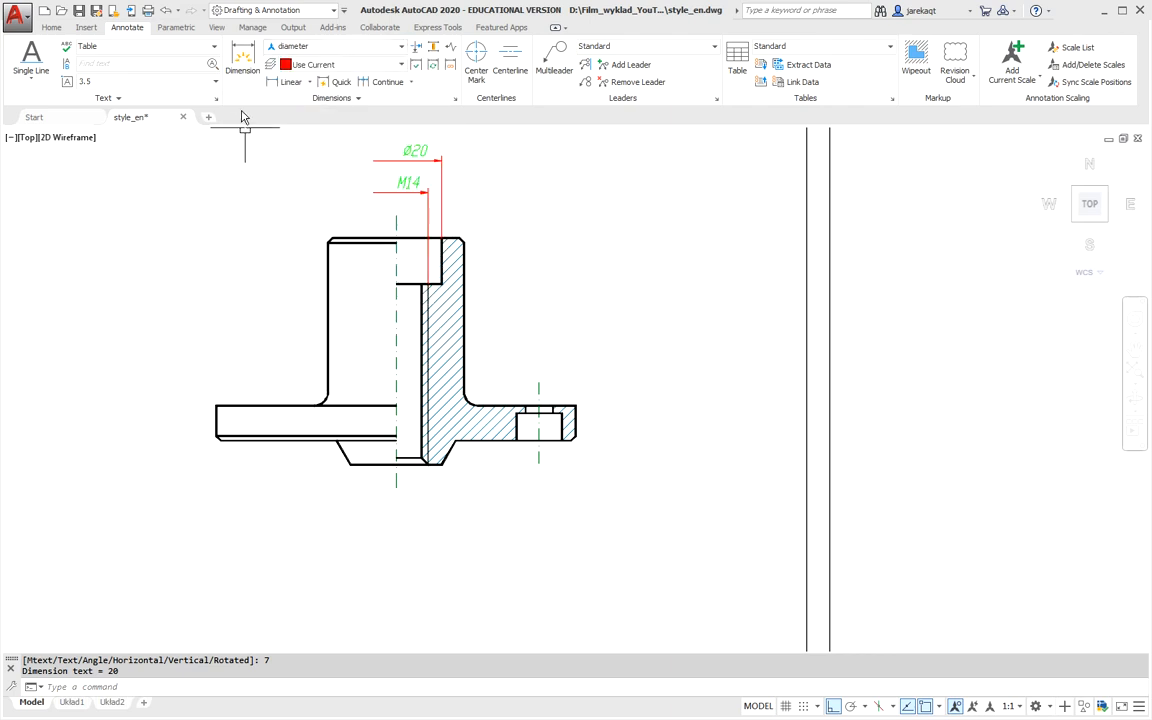
click(285, 81)
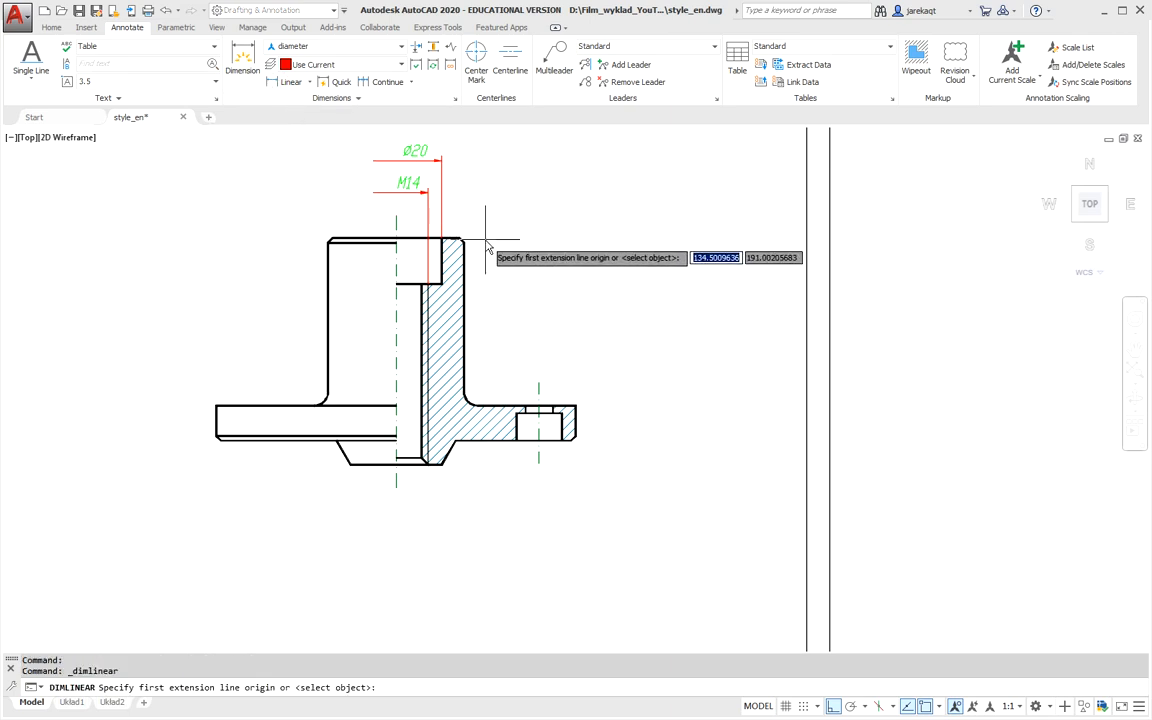
click(463, 241)
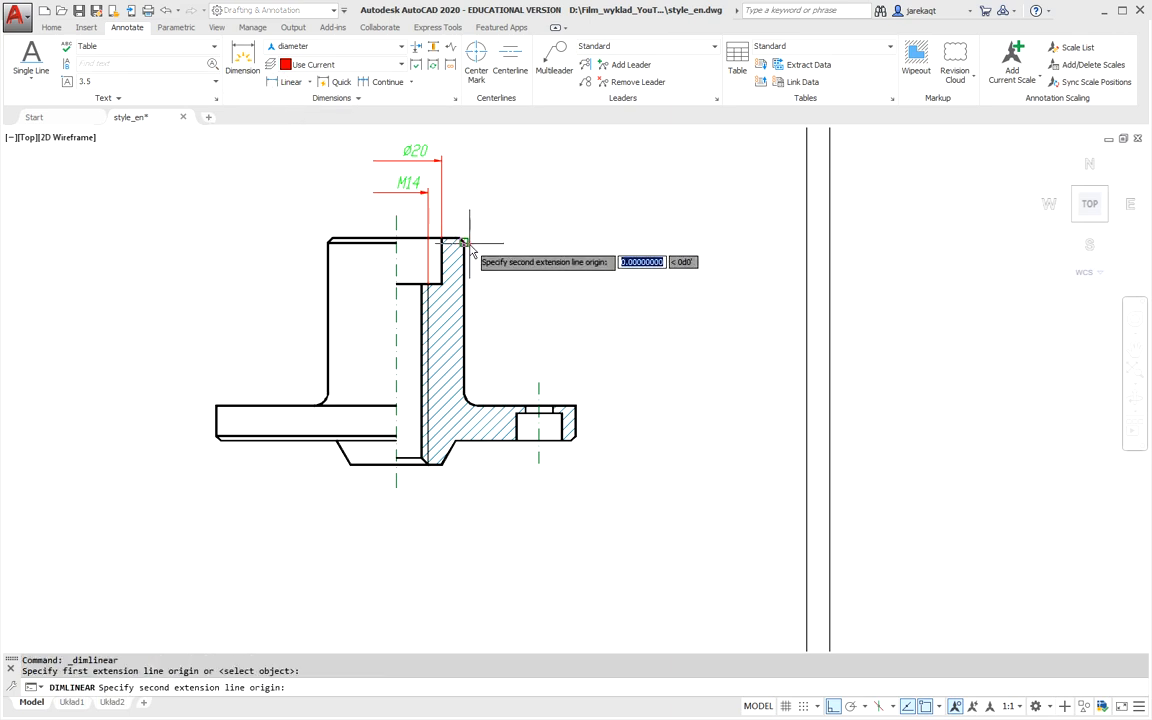
click(335, 250)
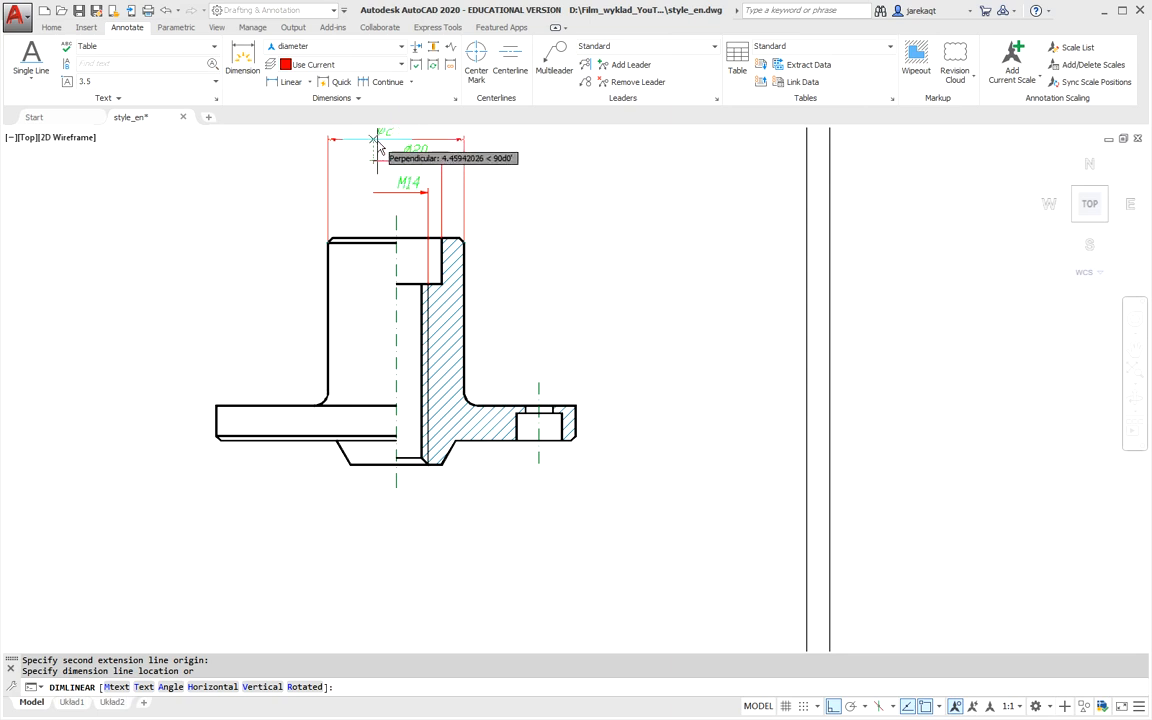
text(7)
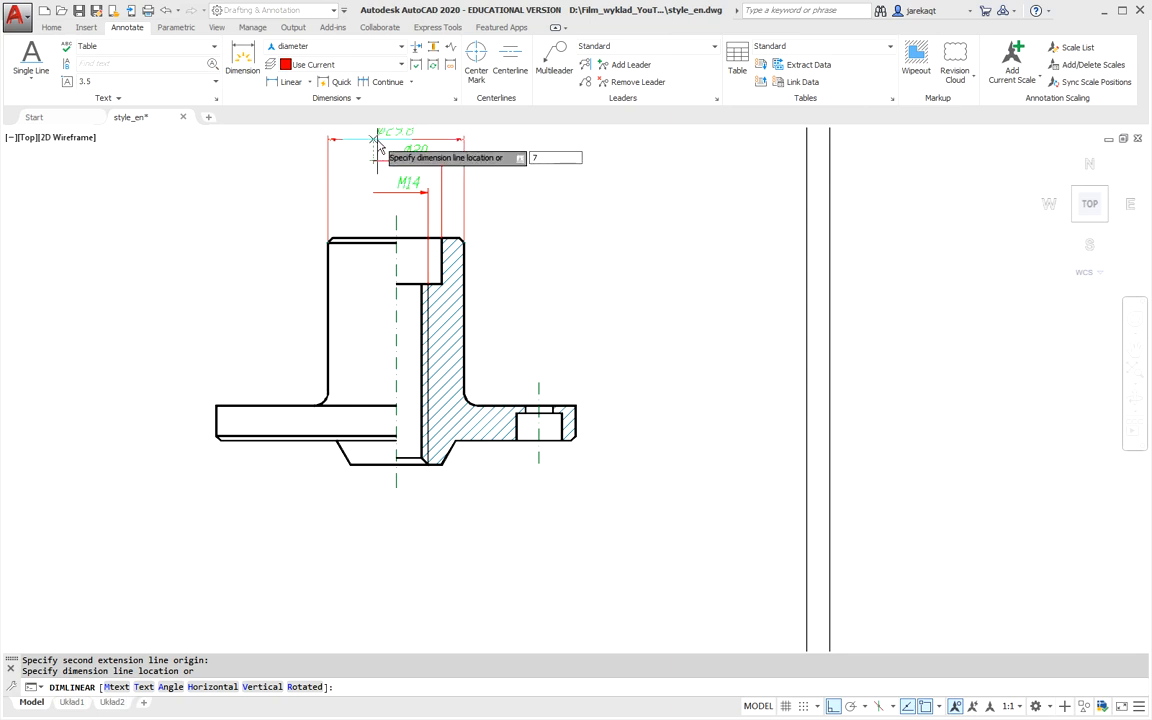
key(Return)
scroll(382, 198, down, 2)
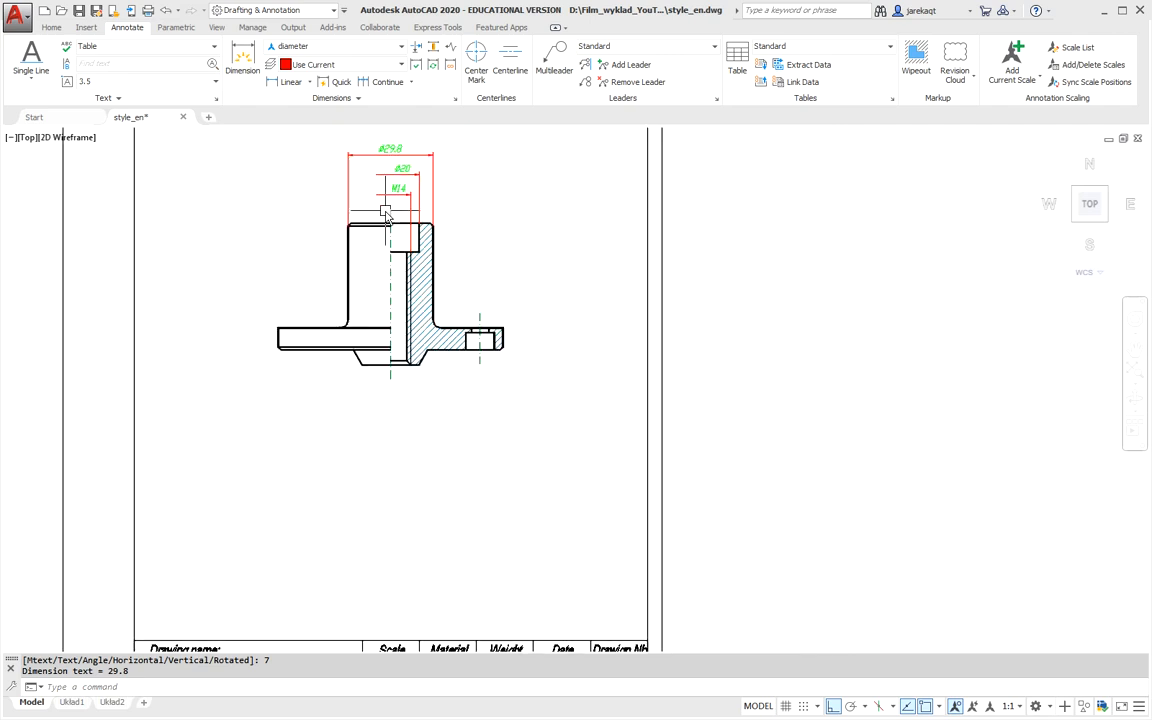
click(392, 195)
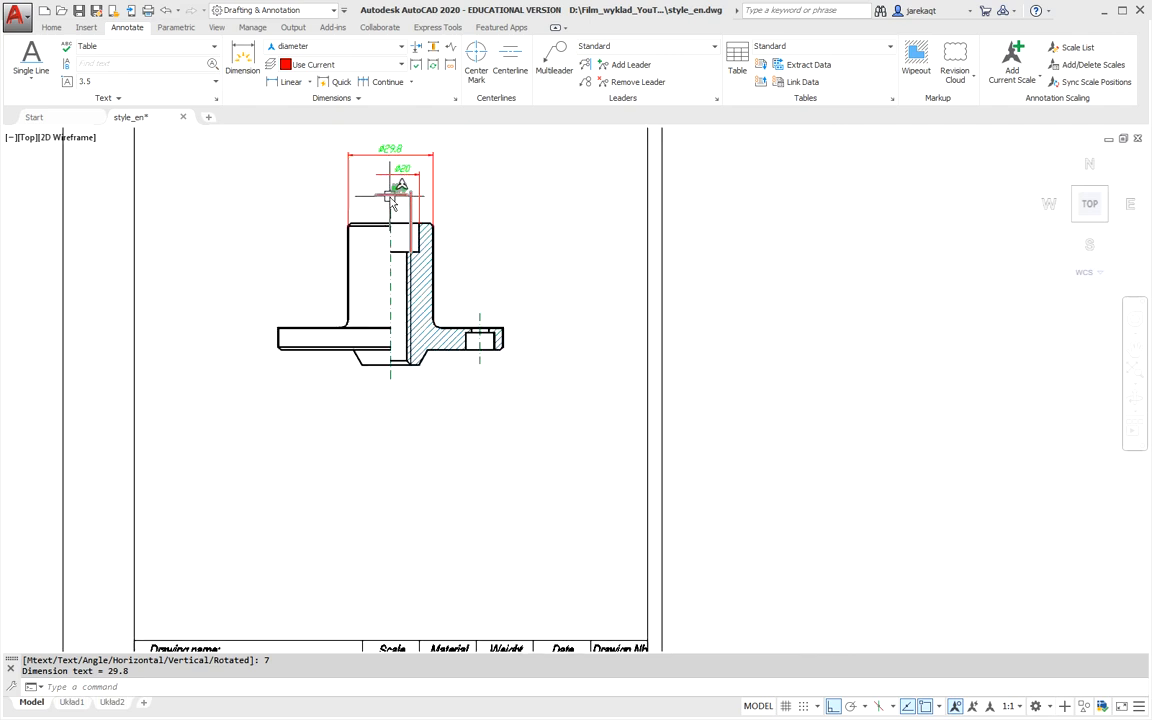
key(Escape)
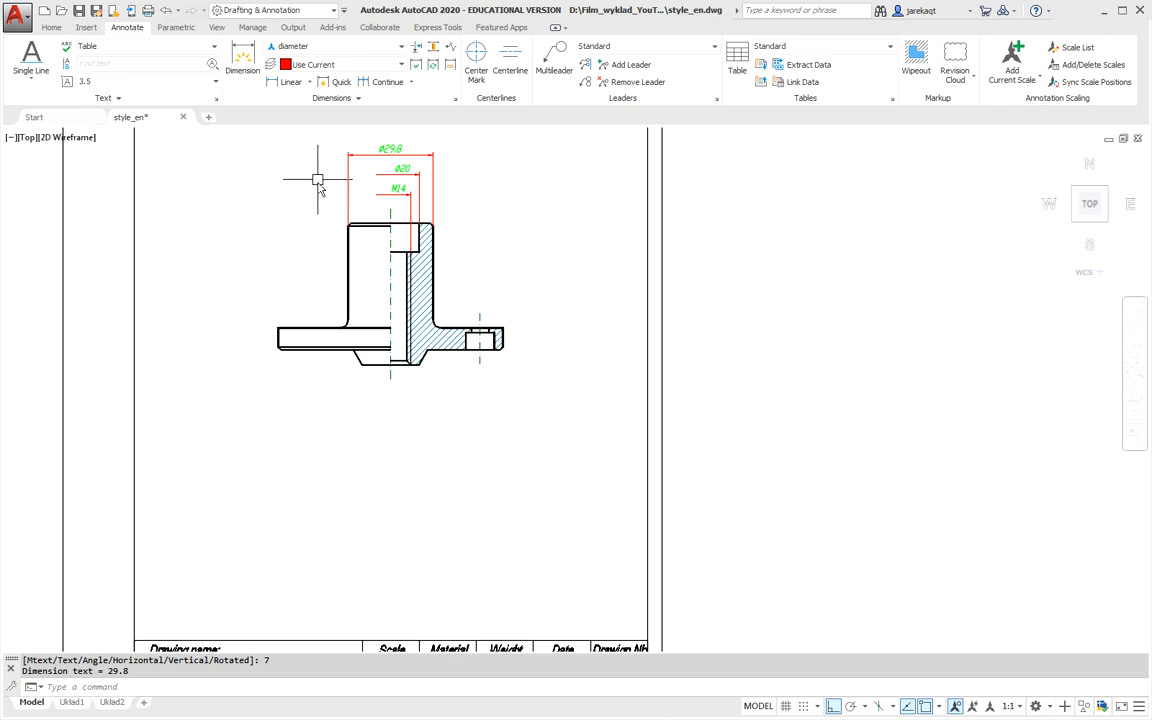
Add a diameter dimension across the lower end of the conical boss, with the dimension line 5 units below it.
click(281, 86)
click(361, 366)
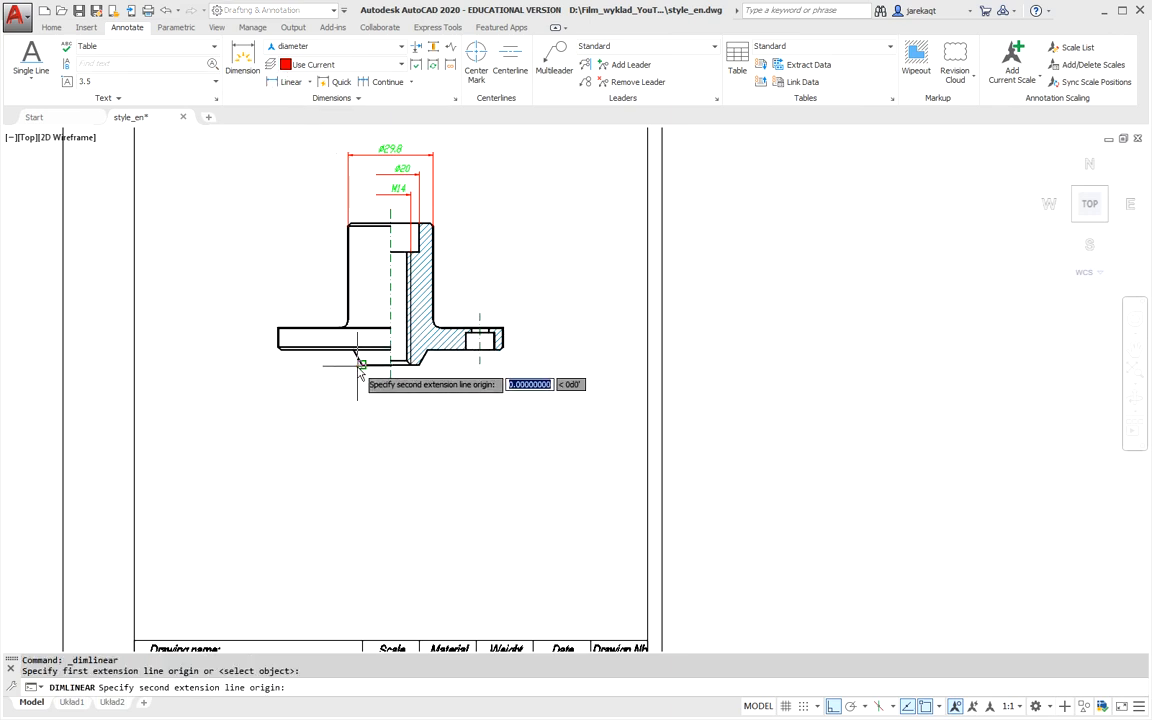
click(421, 364)
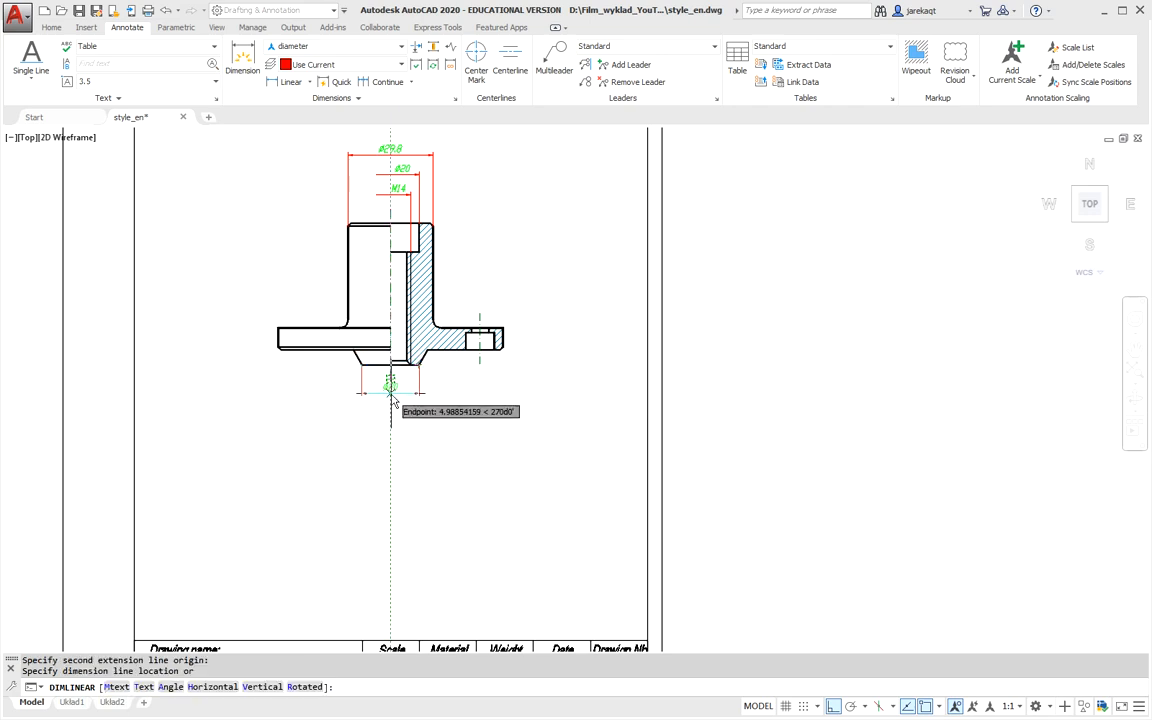
text(5)
key(Return)
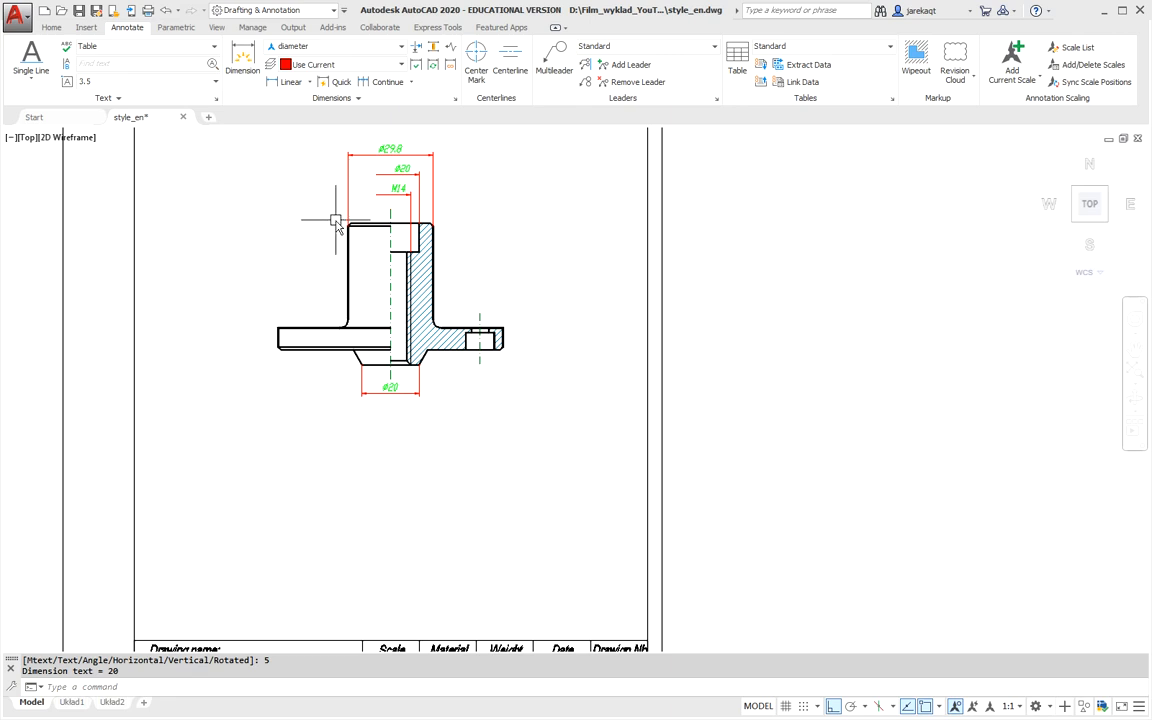
Using the Polish dimension style, add a vertical linear dimension from the hub's top edge to the flange's upper edge, offset 10 units left.
middle_drag(347, 222, 370, 266)
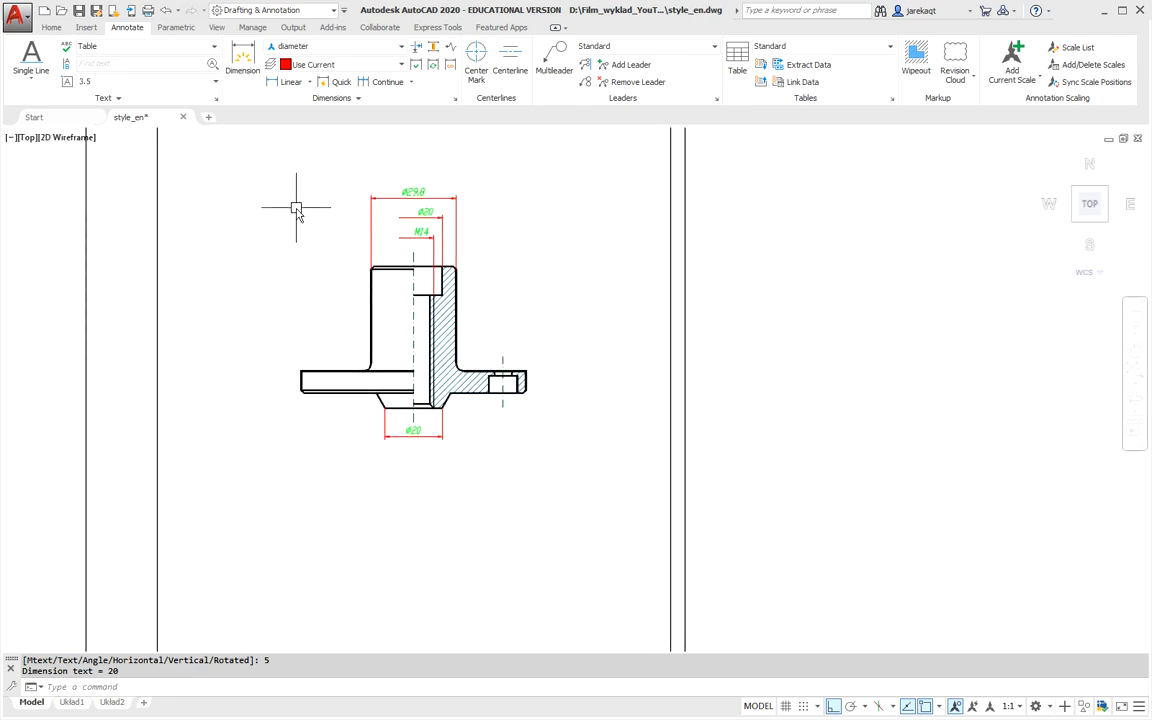
click(400, 48)
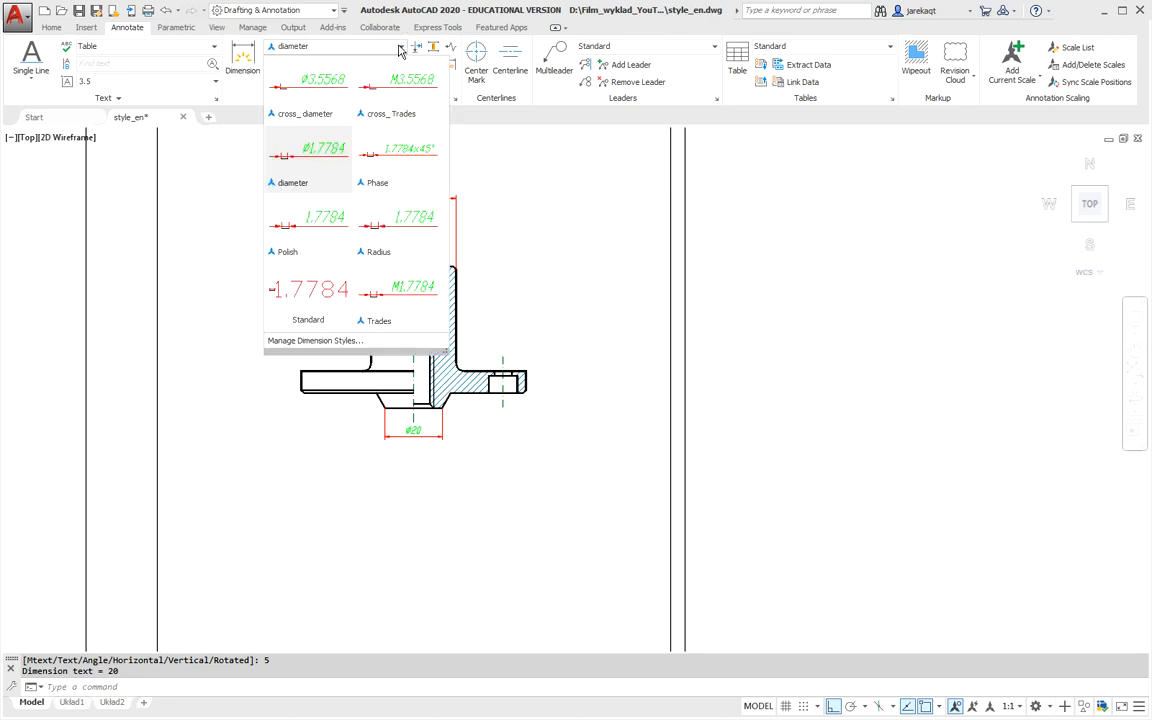
click(288, 230)
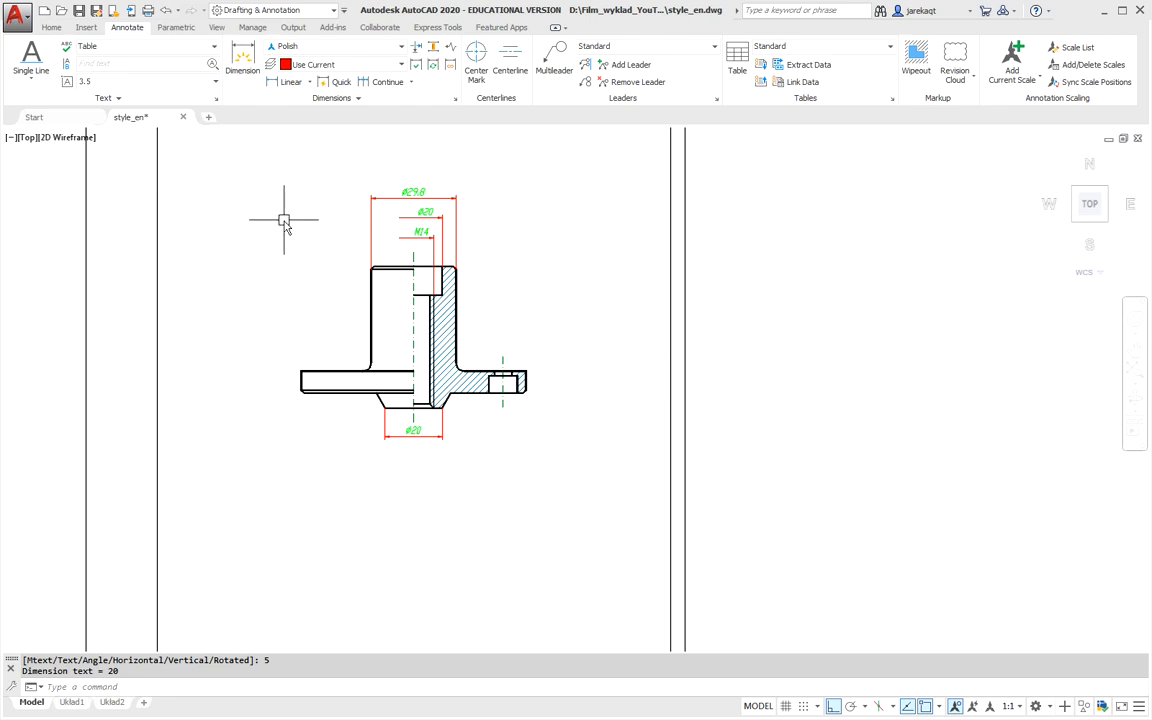
click(290, 83)
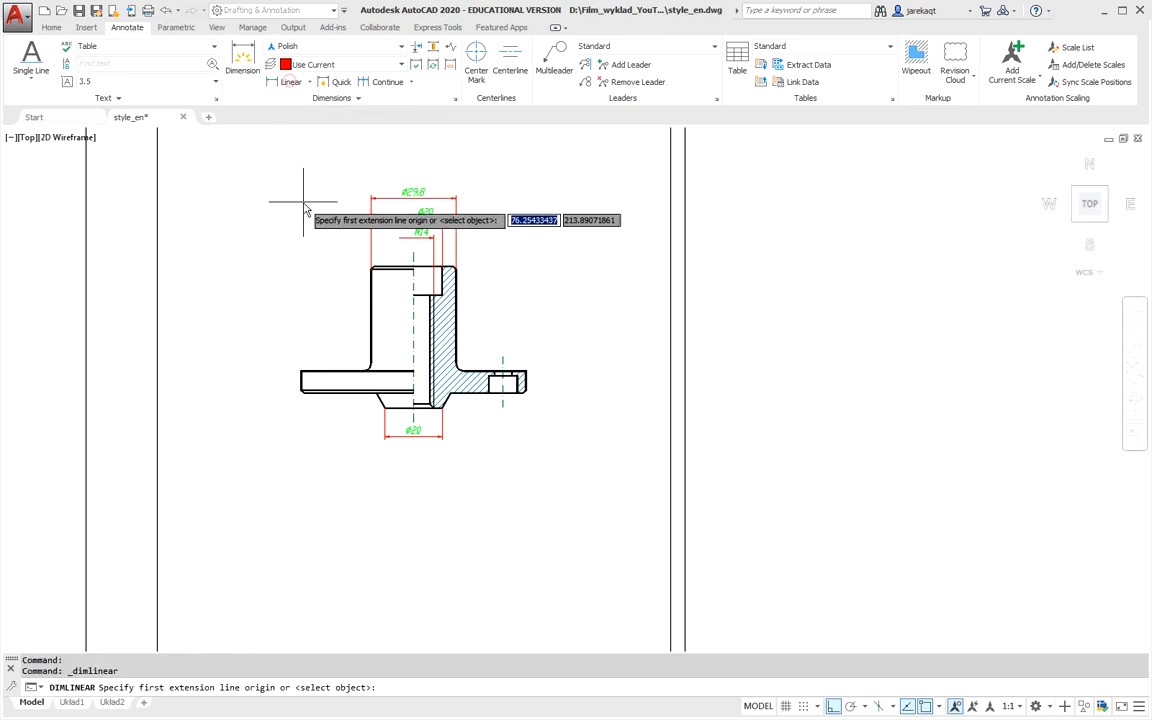
scroll(330, 285, up, 4)
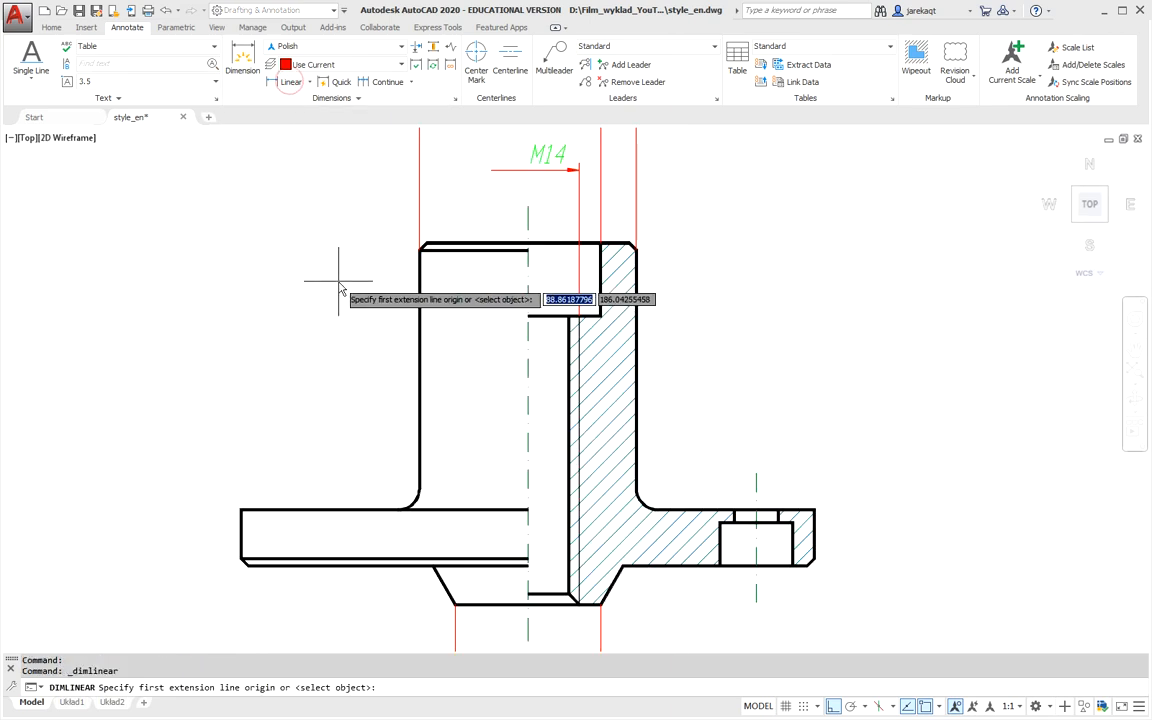
click(438, 239)
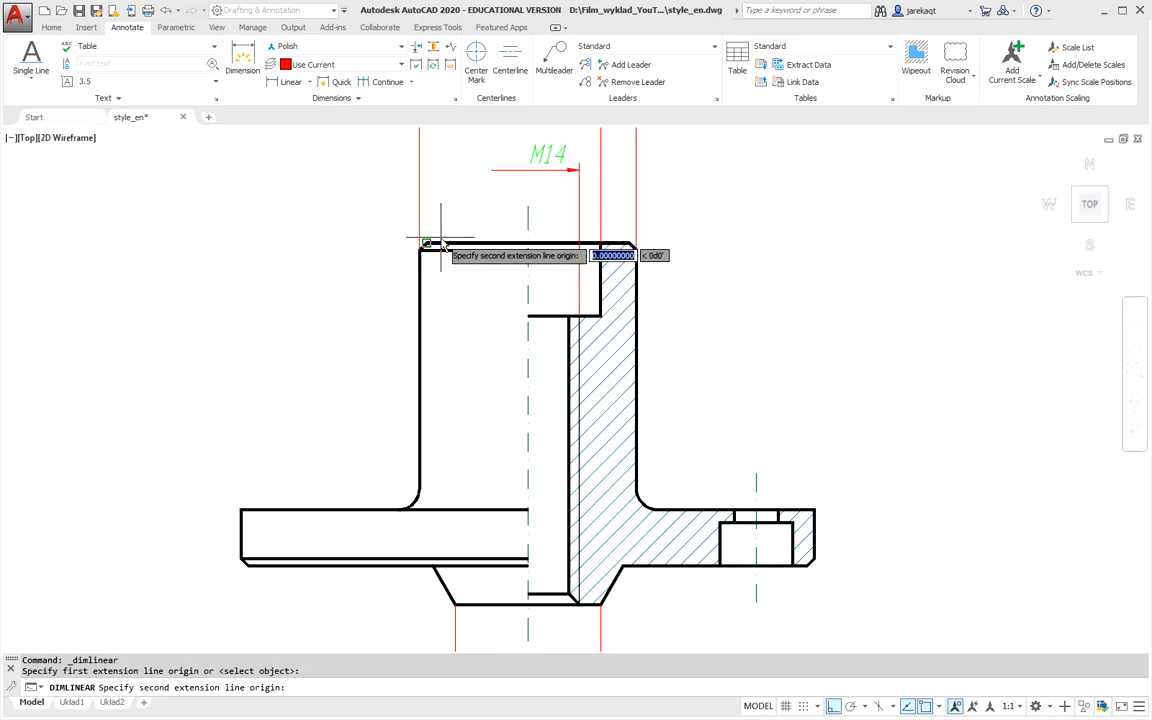
click(241, 511)
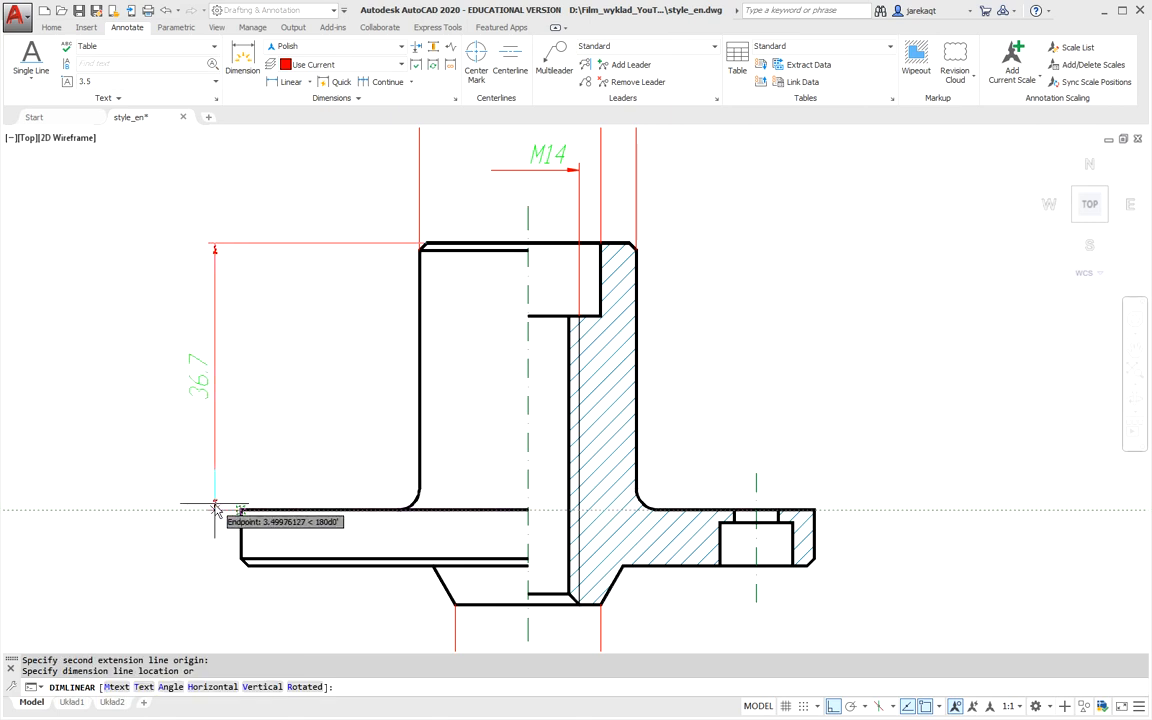
text(1)
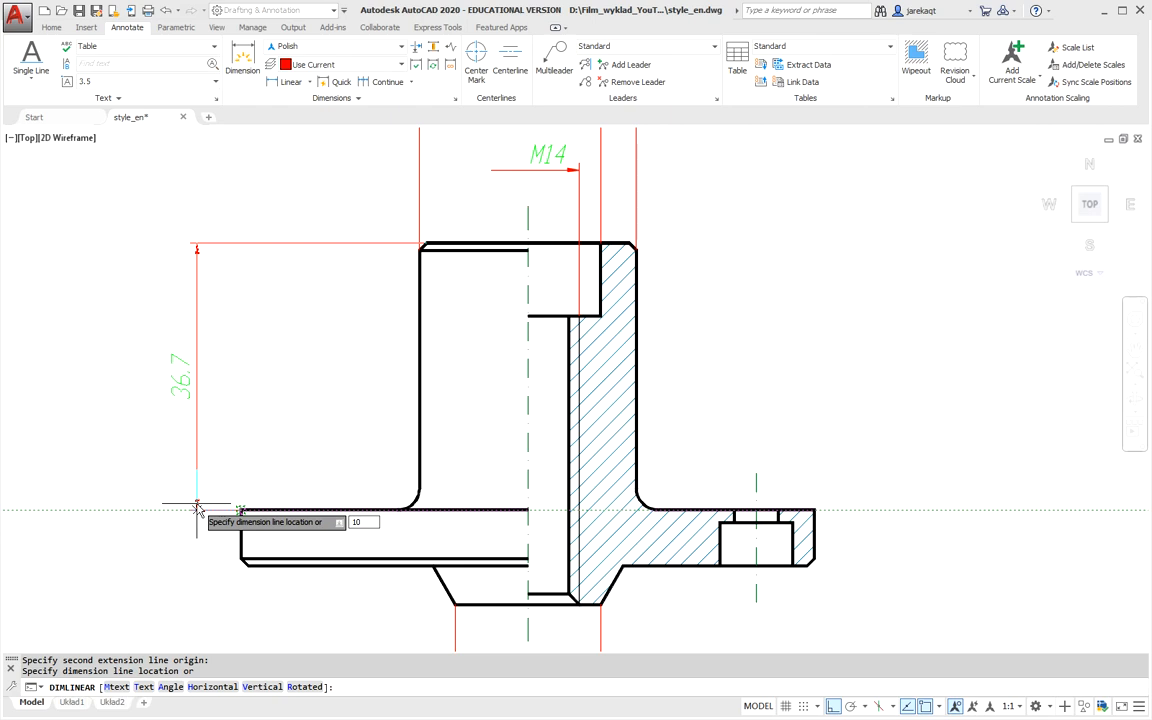
text(0)
key(Return)
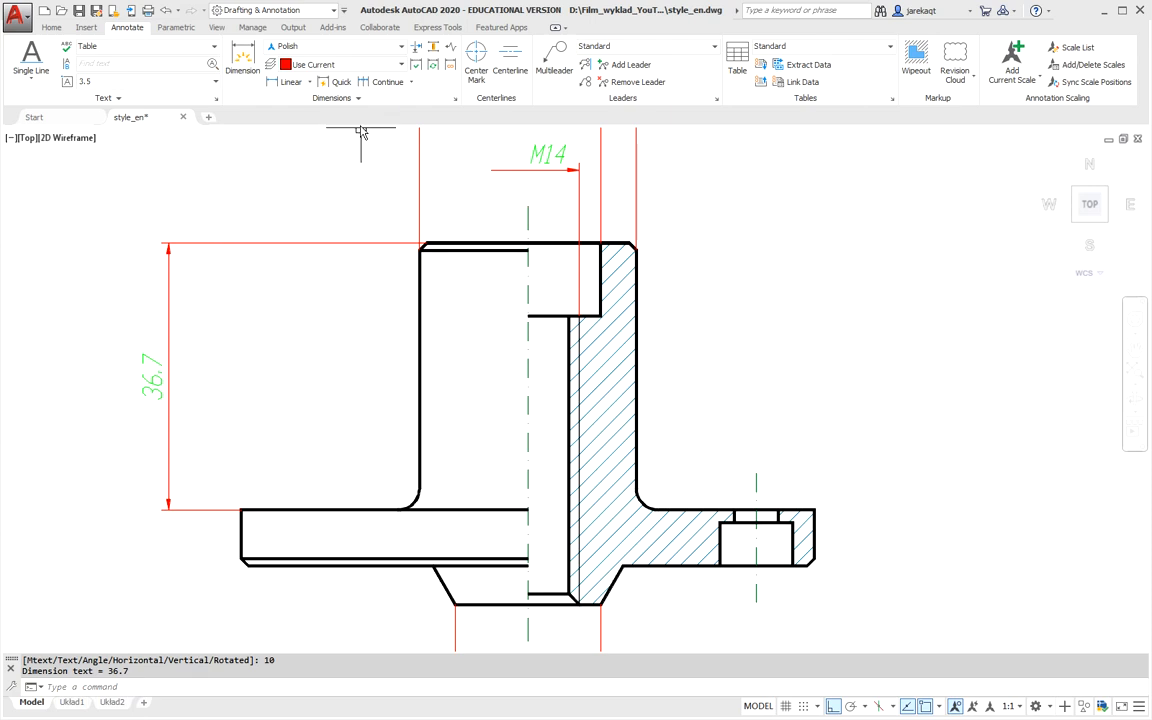
Add a baseline dimension from the hub's top edge to the bottom edge of the conical boss.
click(411, 83)
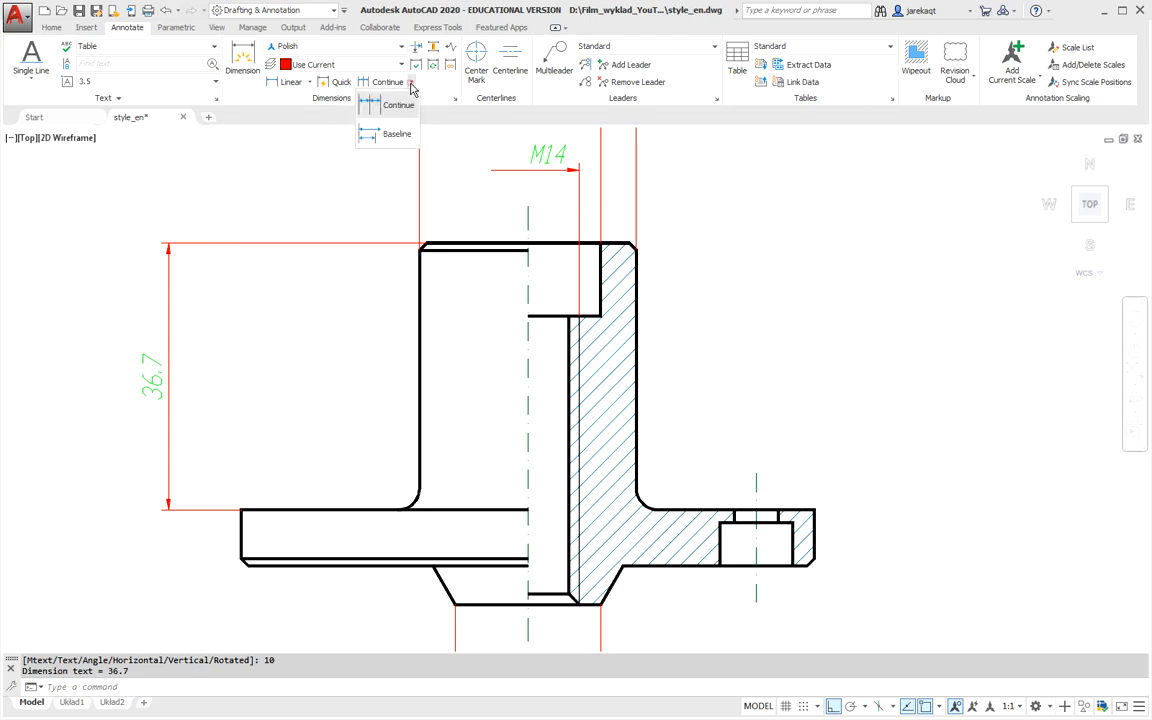
click(393, 136)
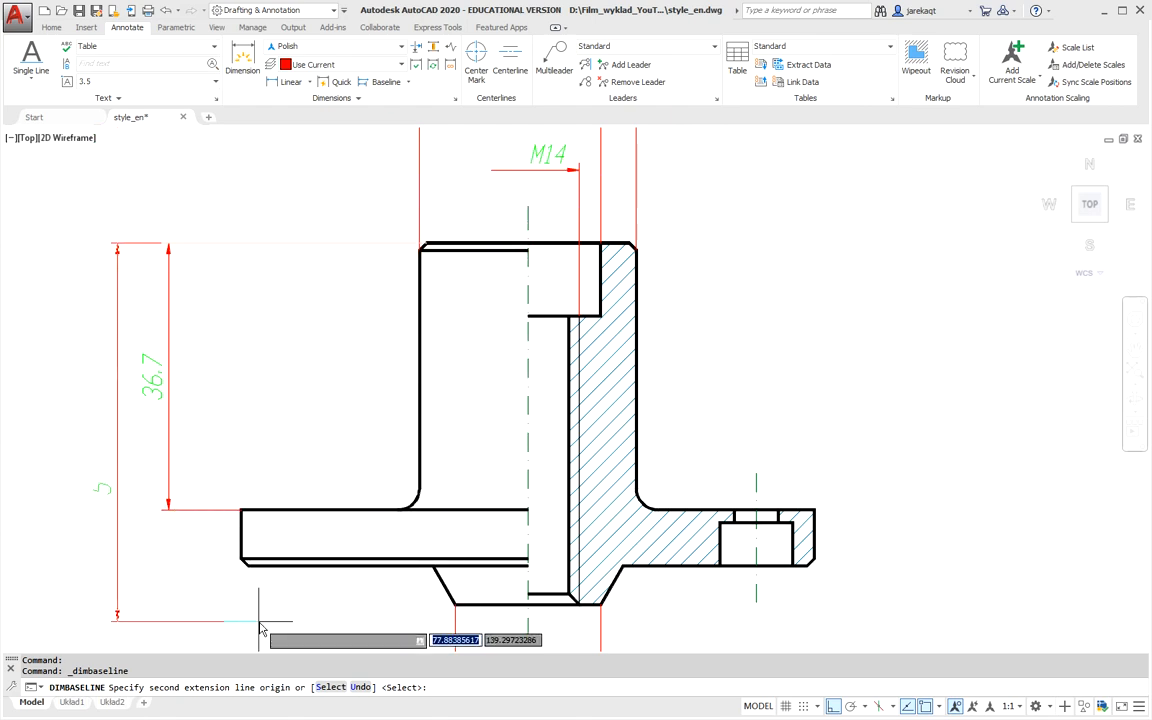
click(455, 603)
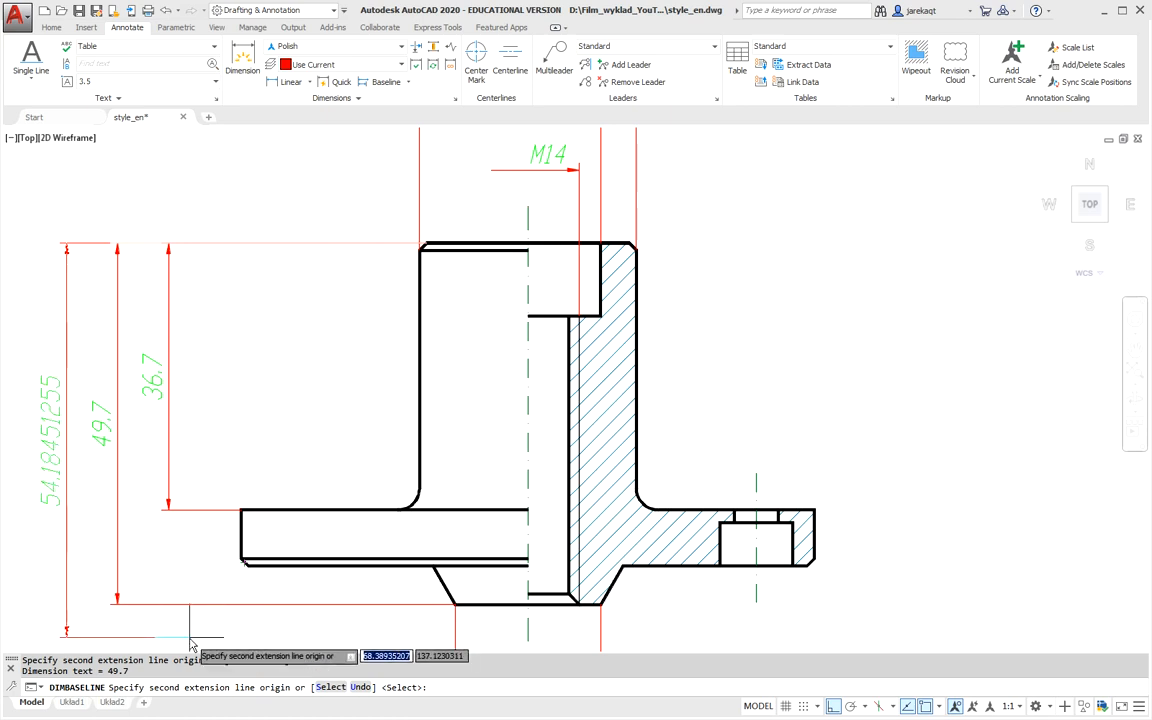
key(Escape)
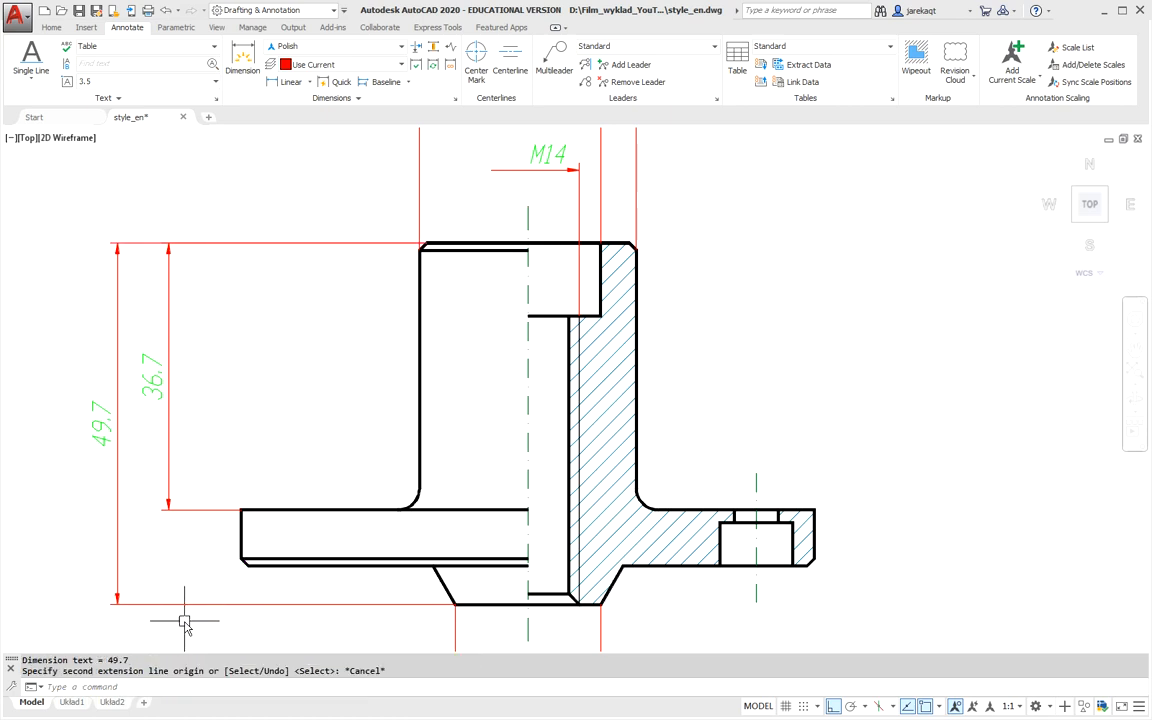
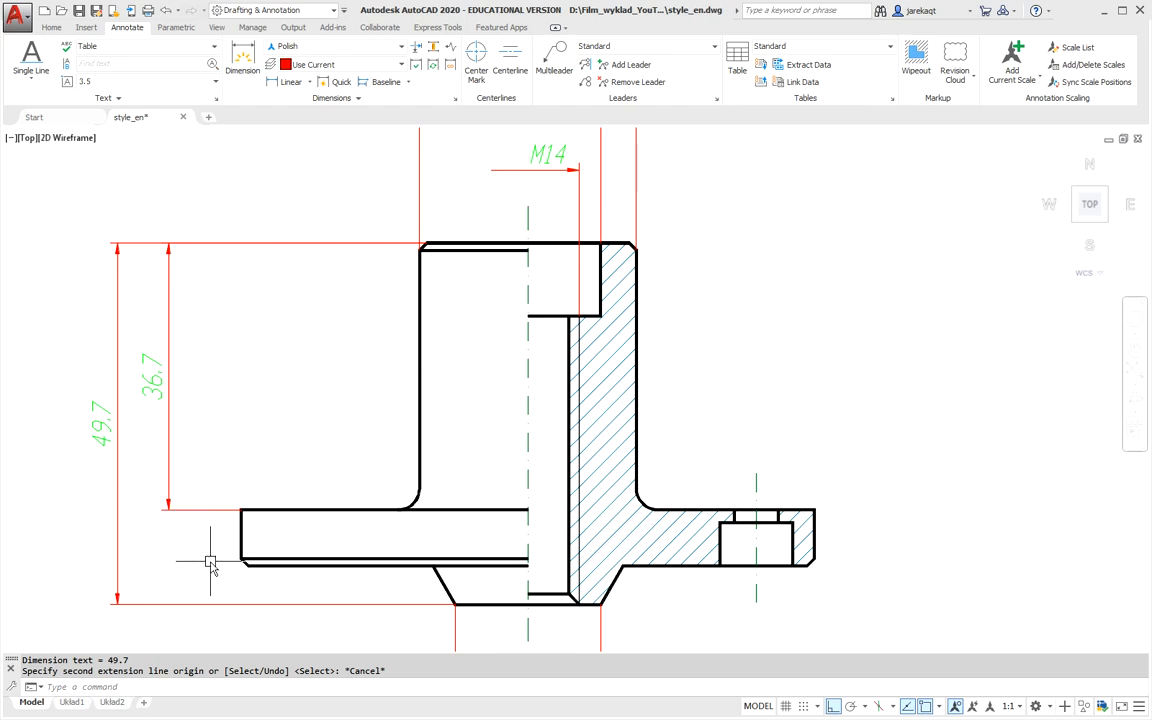
Dimension the conical boss's height below the flange, aligning its dimension line with the hub's 36.7 dimension.
click(278, 82)
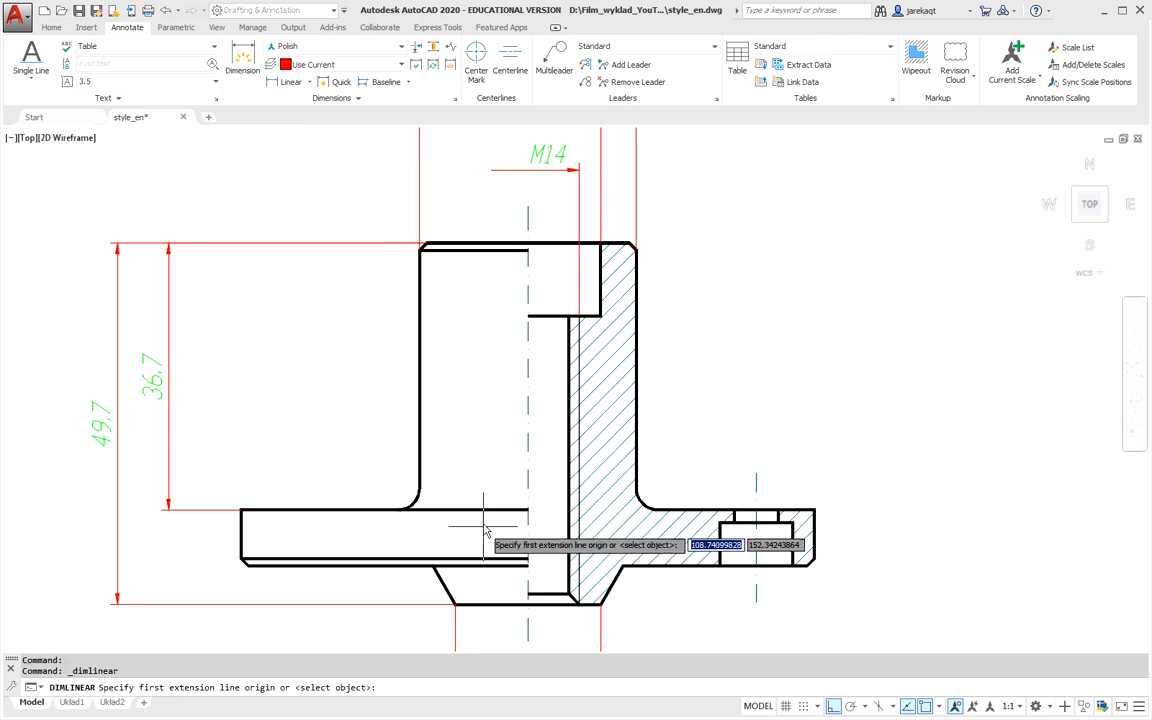
click(255, 573)
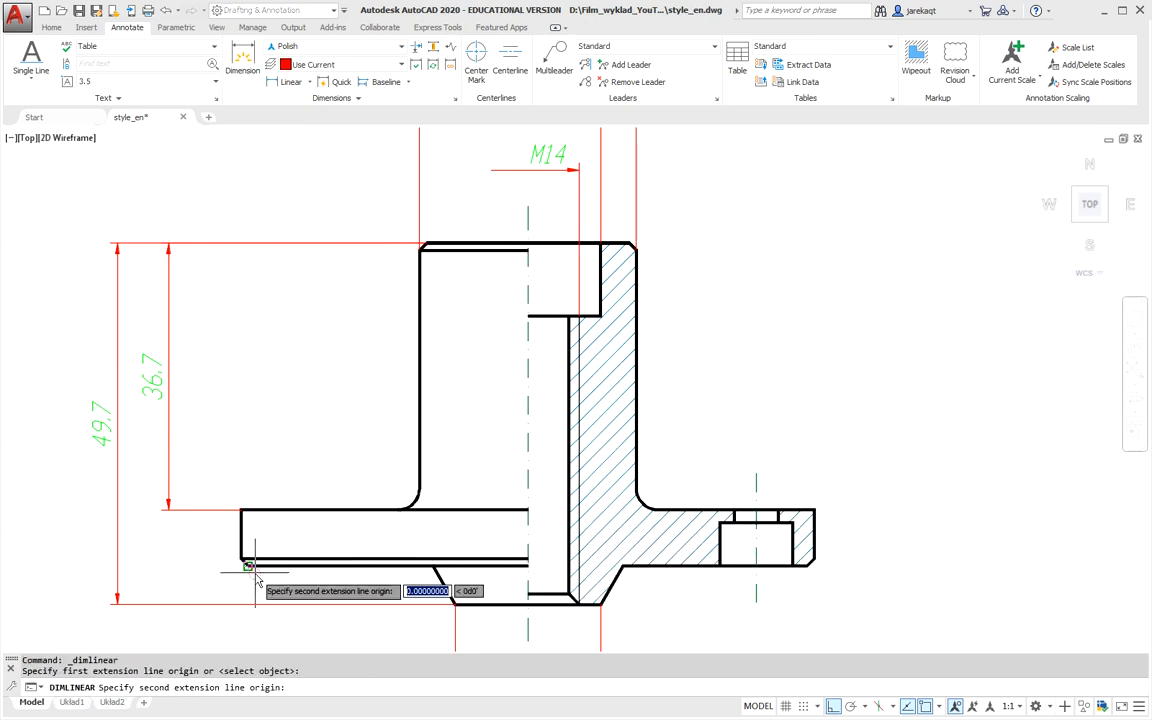
click(455, 605)
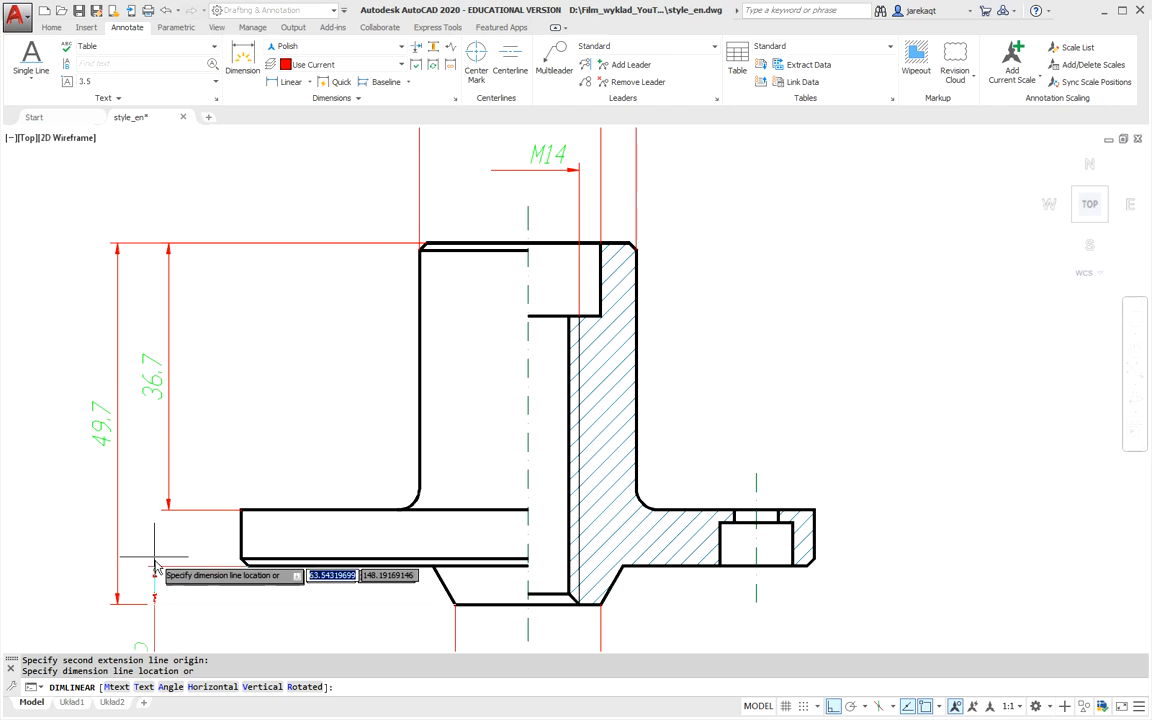
click(168, 487)
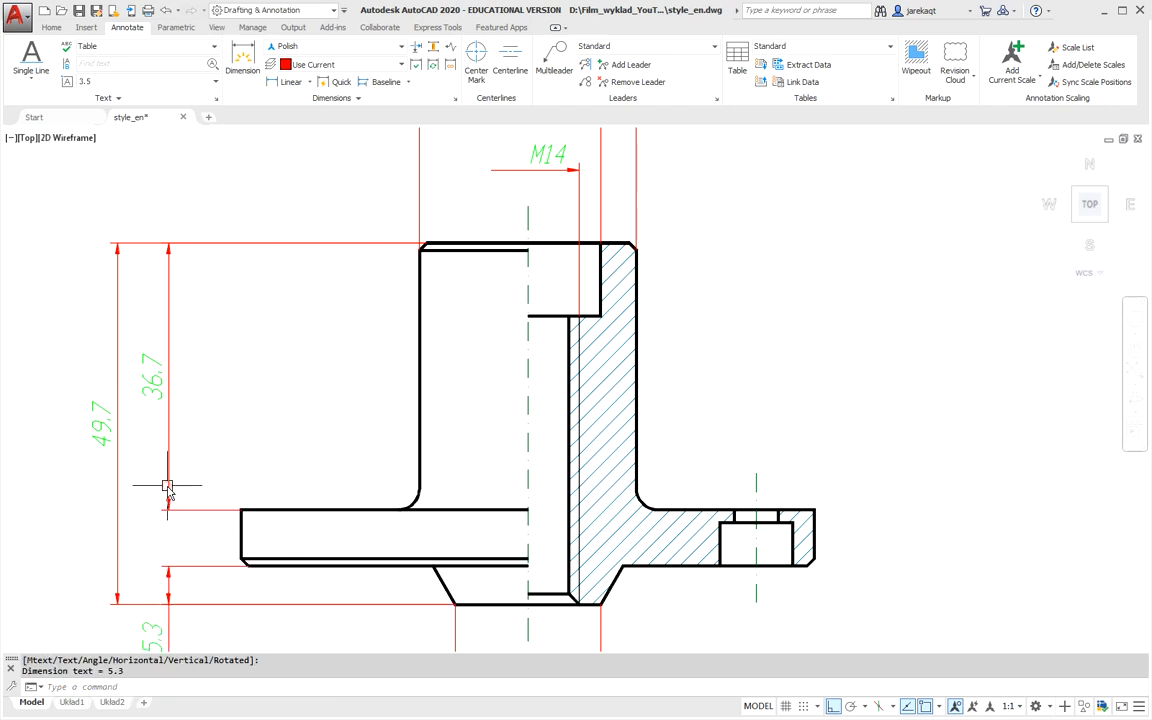
scroll(154, 514, down, 2)
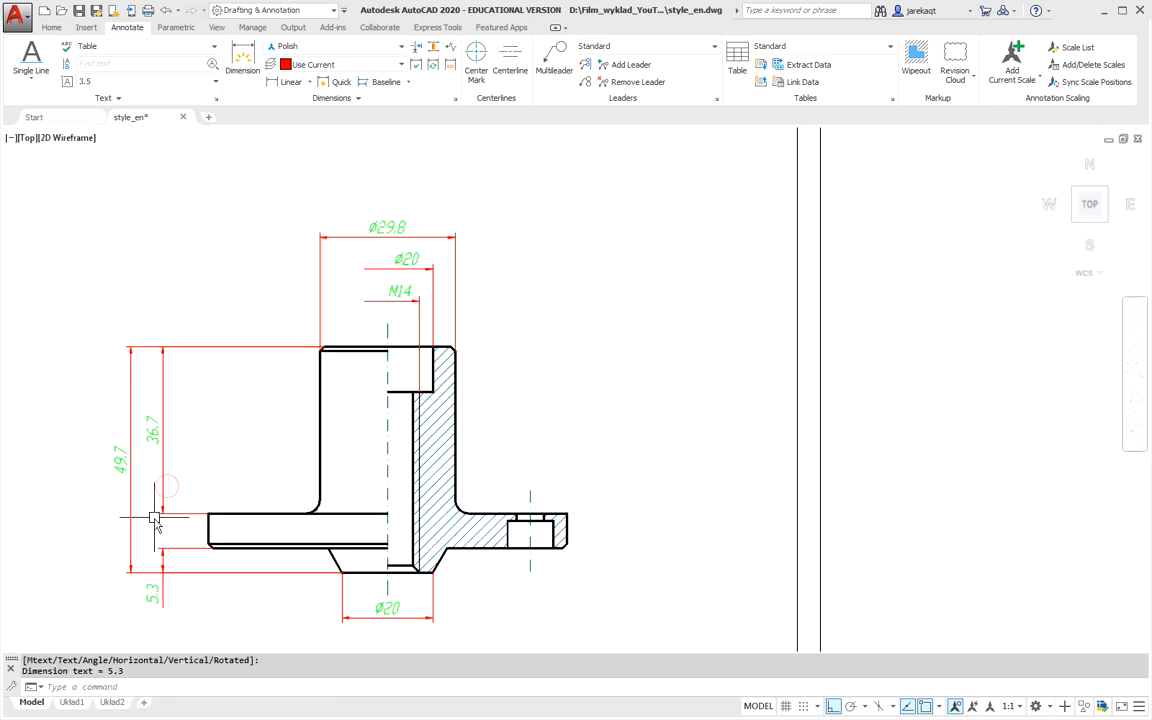
click(155, 568)
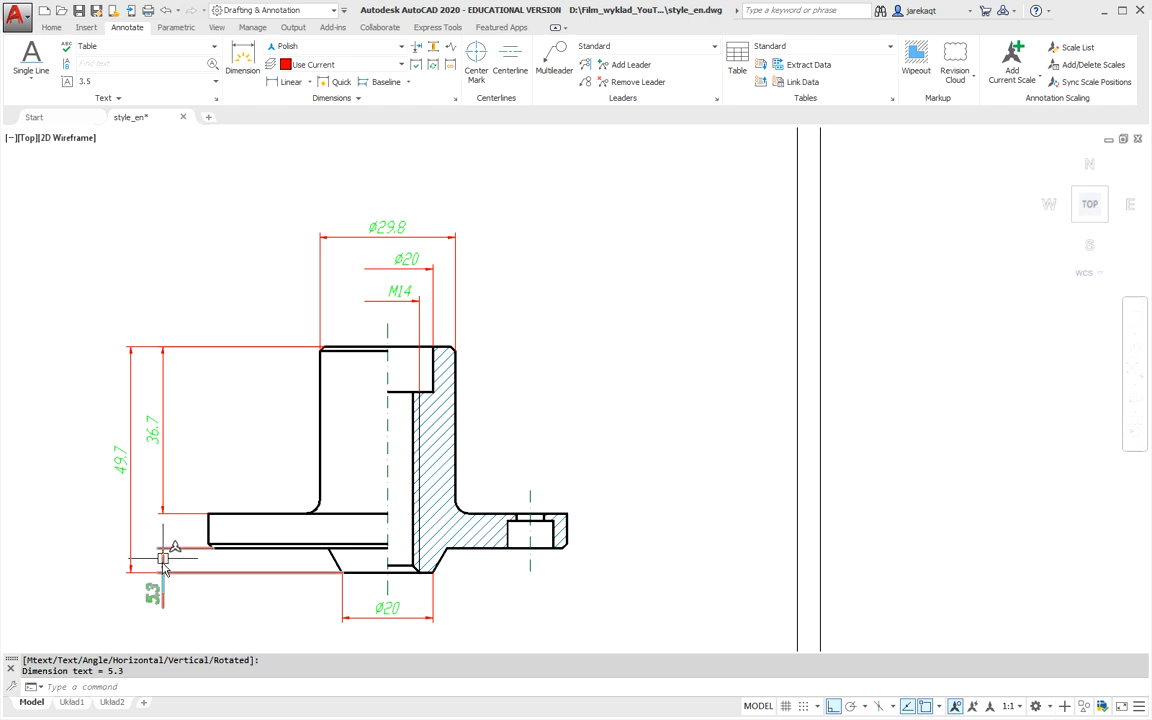
click(153, 607)
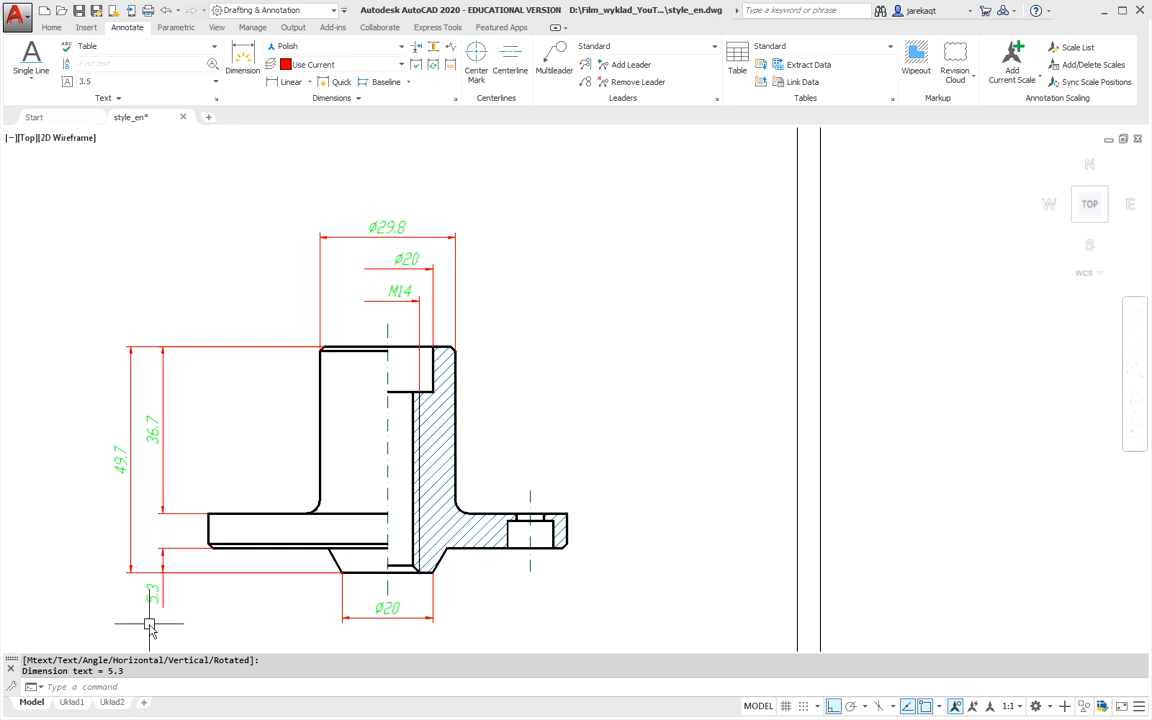
Using the Phase dimension style, add a vertical dimension to the hub's upper-left chamfer, with the dimension line offset 10 units left.
click(402, 47)
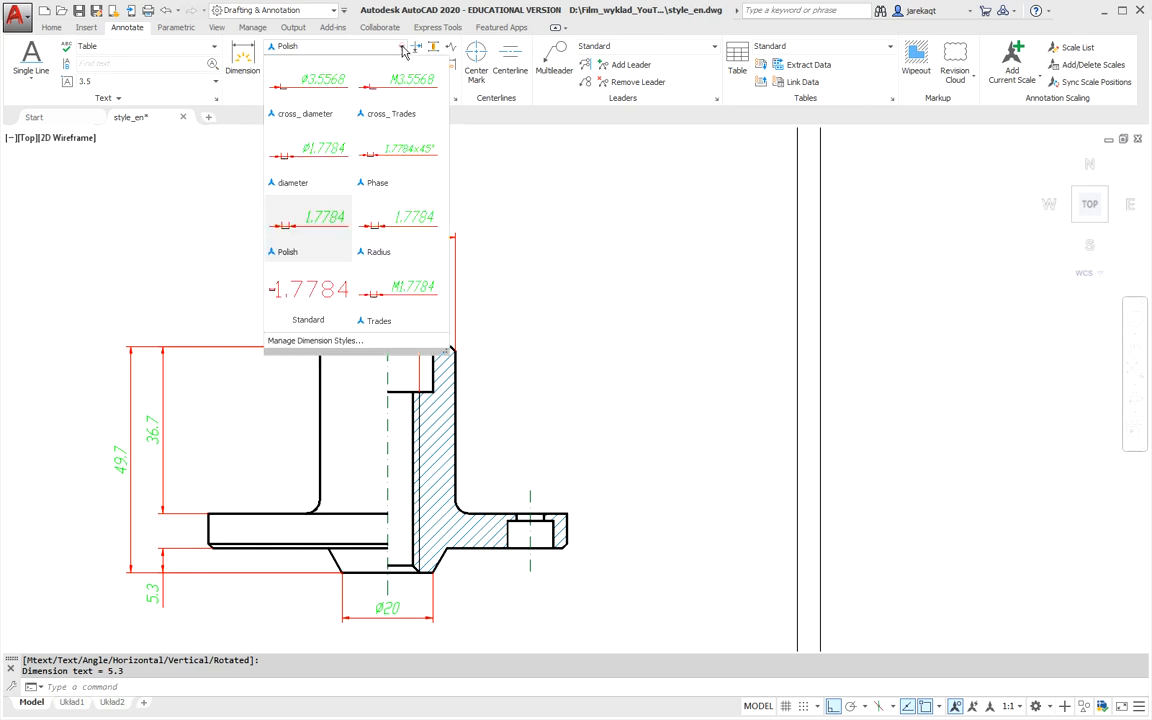
click(390, 182)
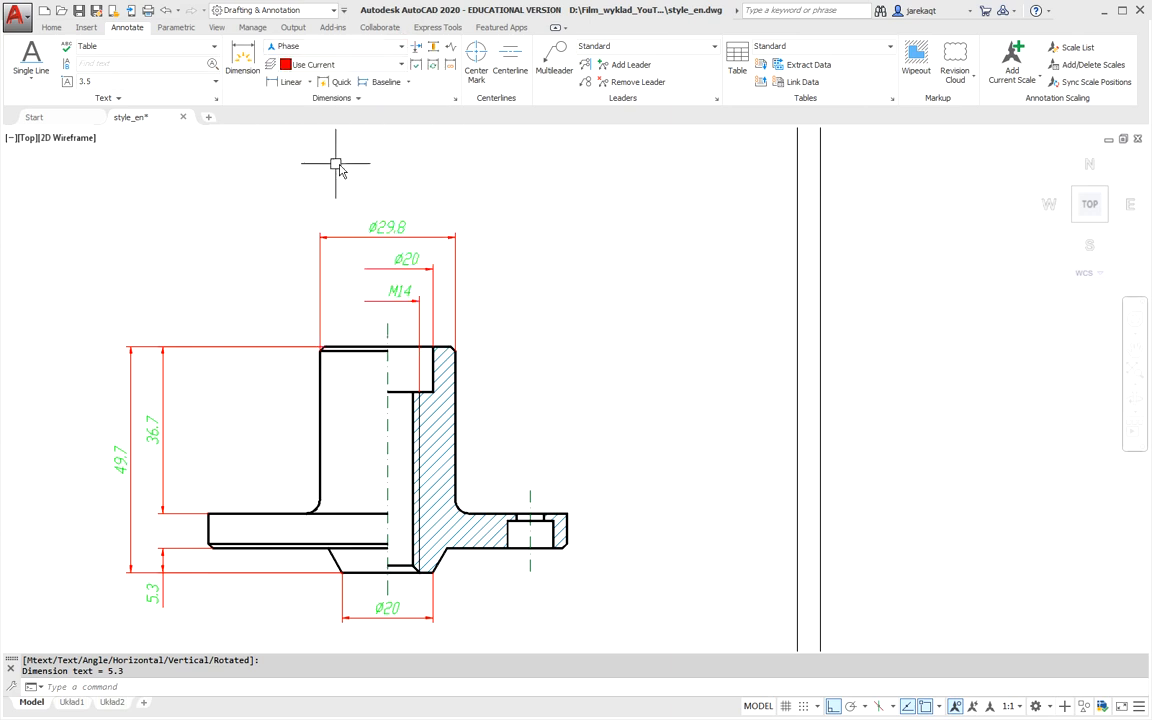
click(284, 82)
scroll(319, 349, up, 3)
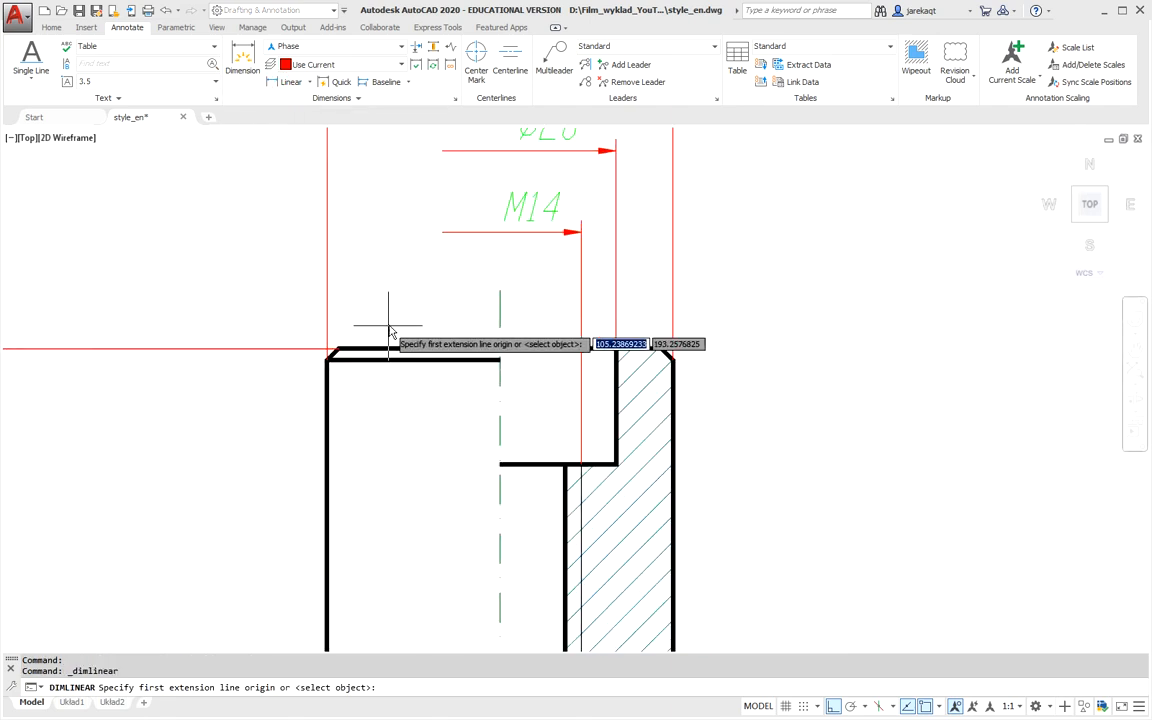
click(362, 350)
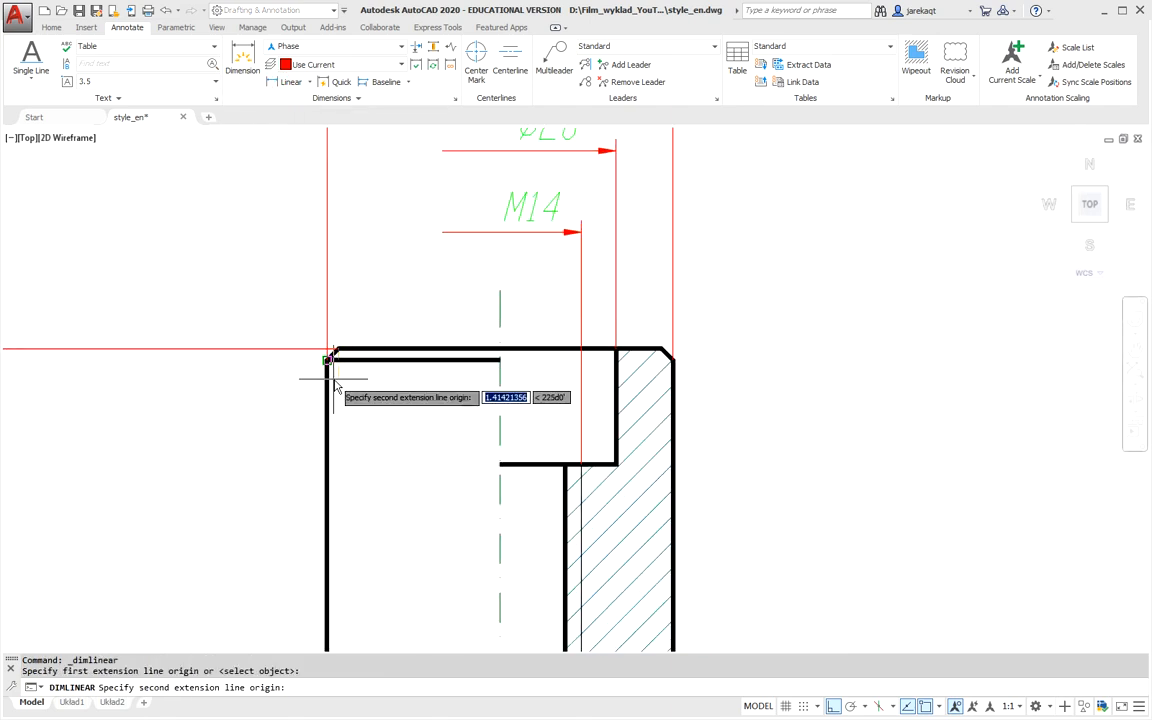
click(329, 362)
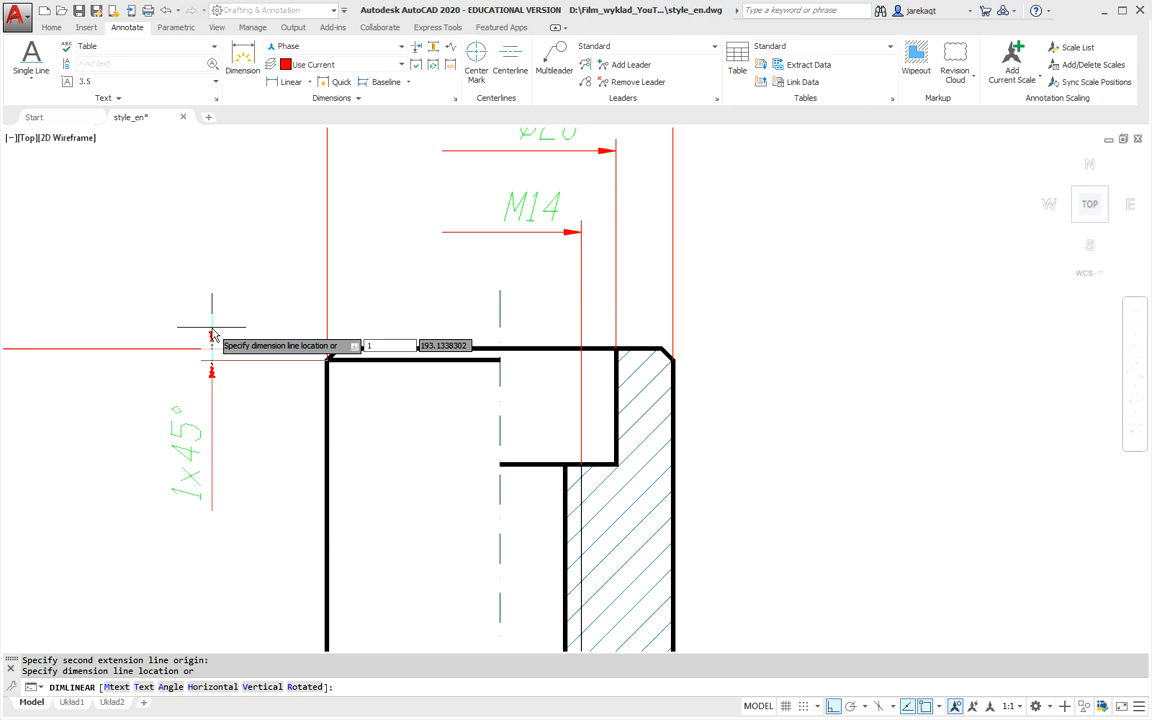
key(Return)
Add a vertical linear dimension to the chamfer at the flange's lower-left corner, placing it between the flange and the 5.3 dimension.
scroll(214, 285, down, 3)
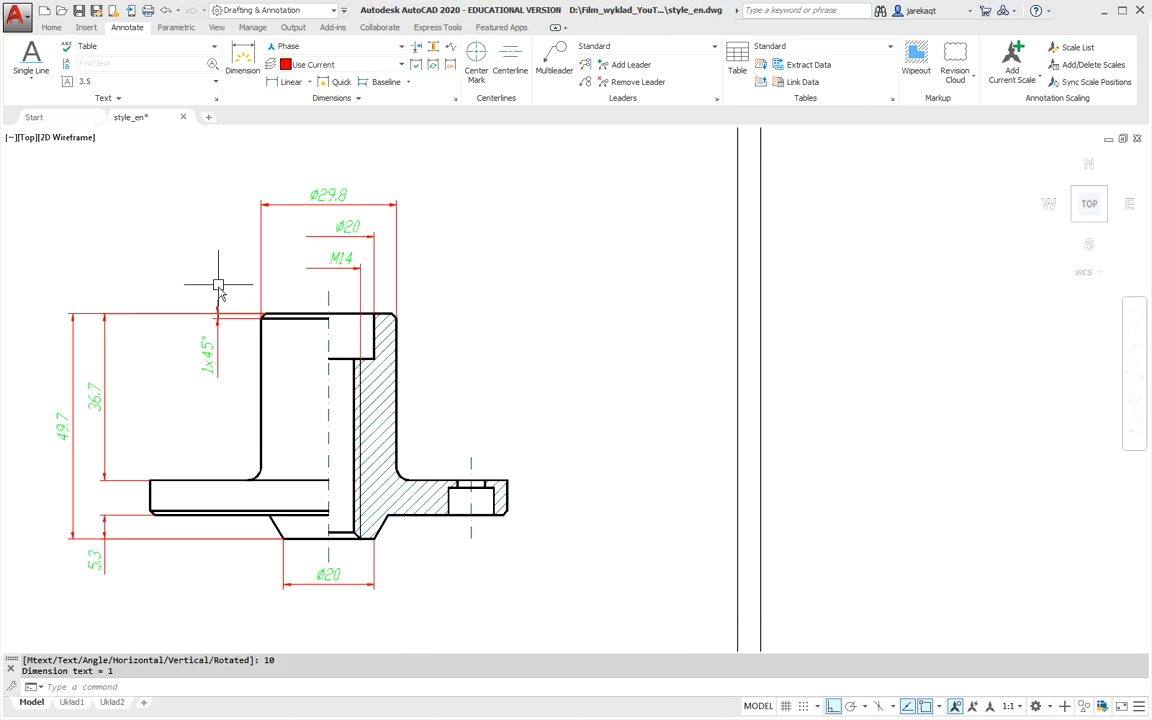
middle_drag(240, 408, 250, 318)
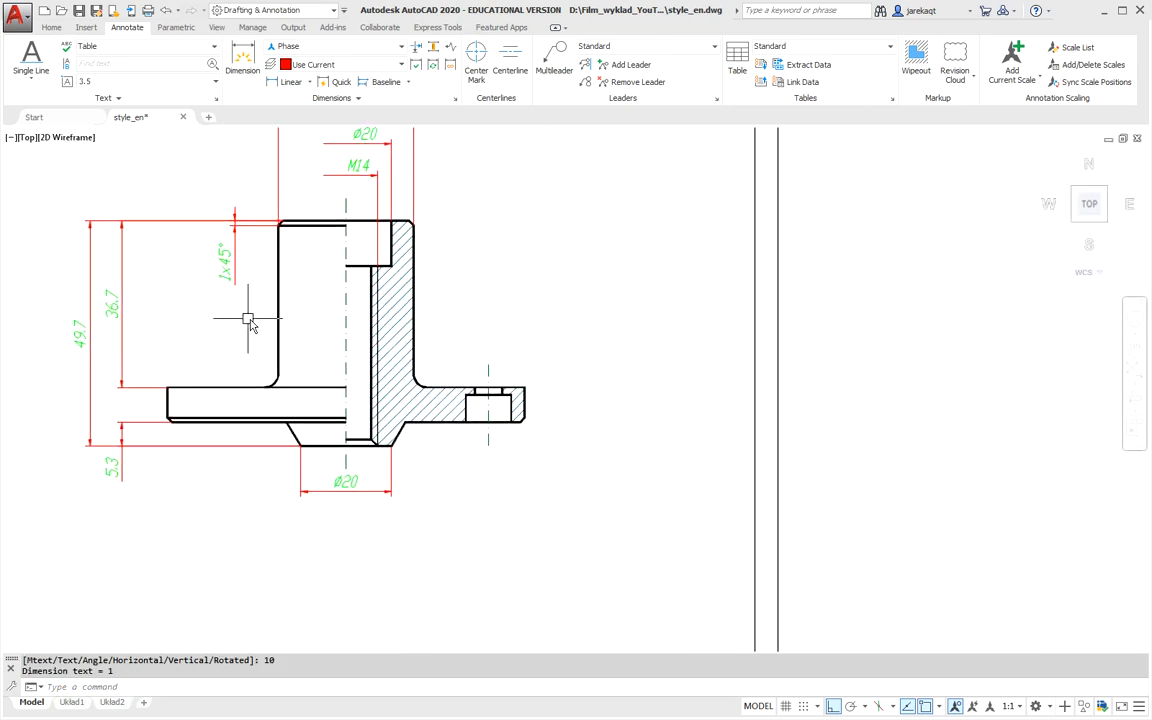
right_click(198, 357)
click(215, 362)
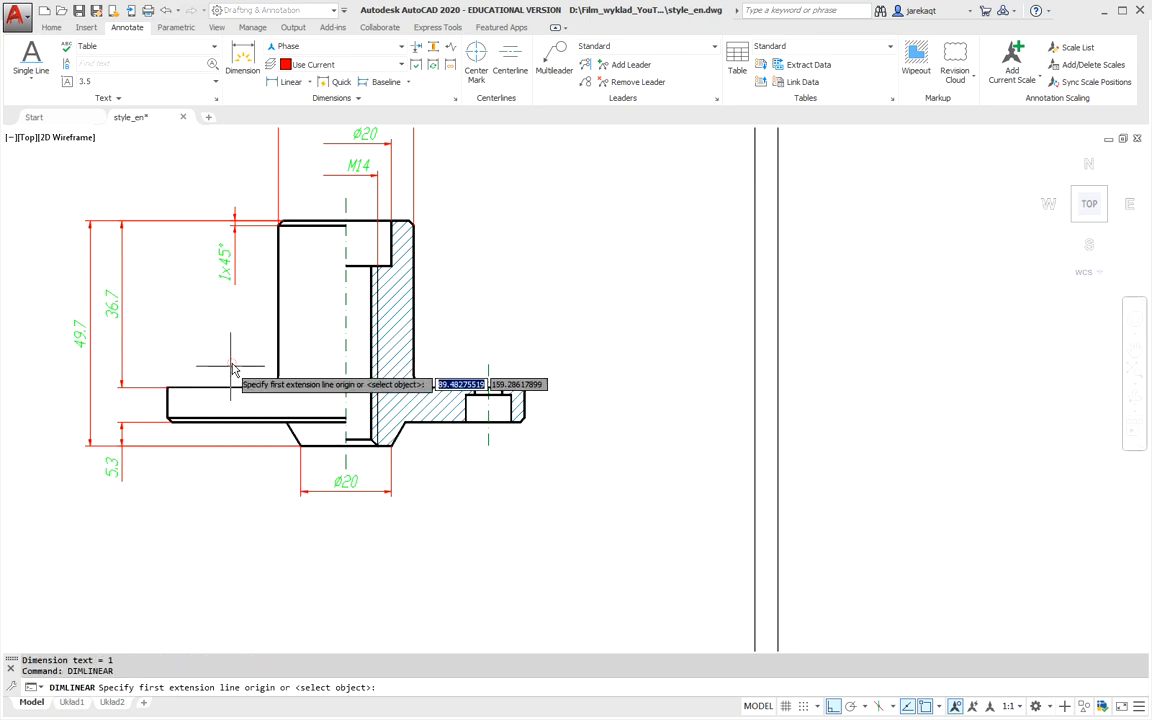
click(190, 432)
scroll(190, 432, up, 2)
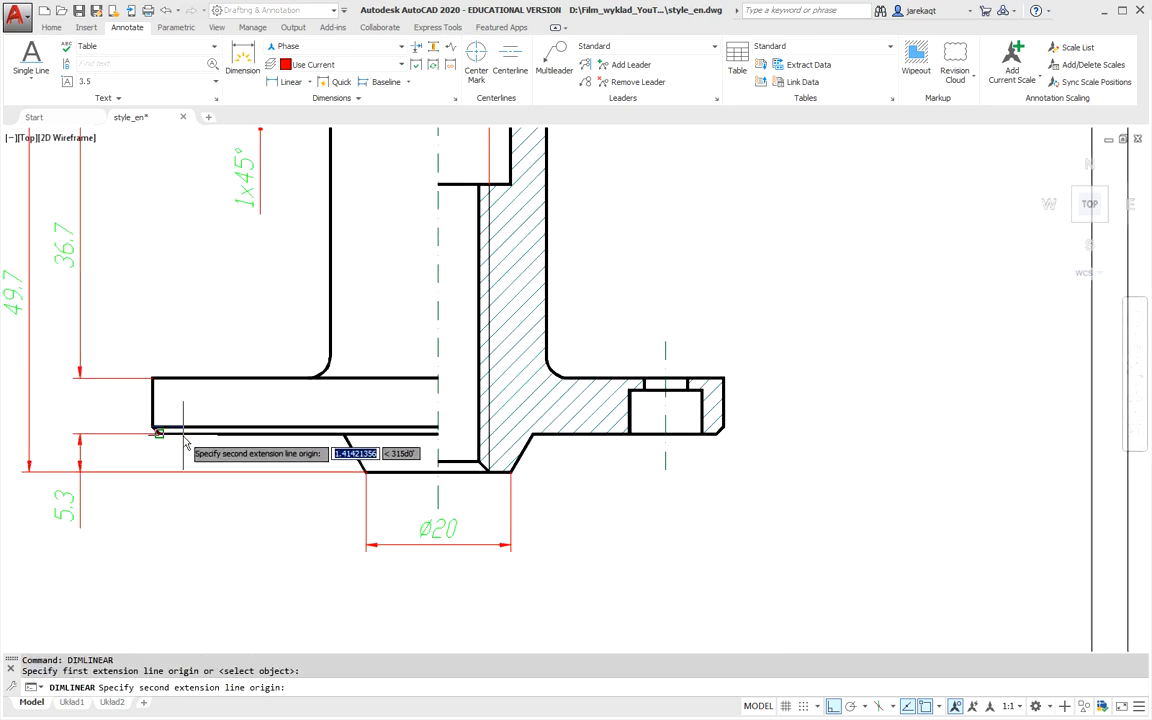
click(184, 443)
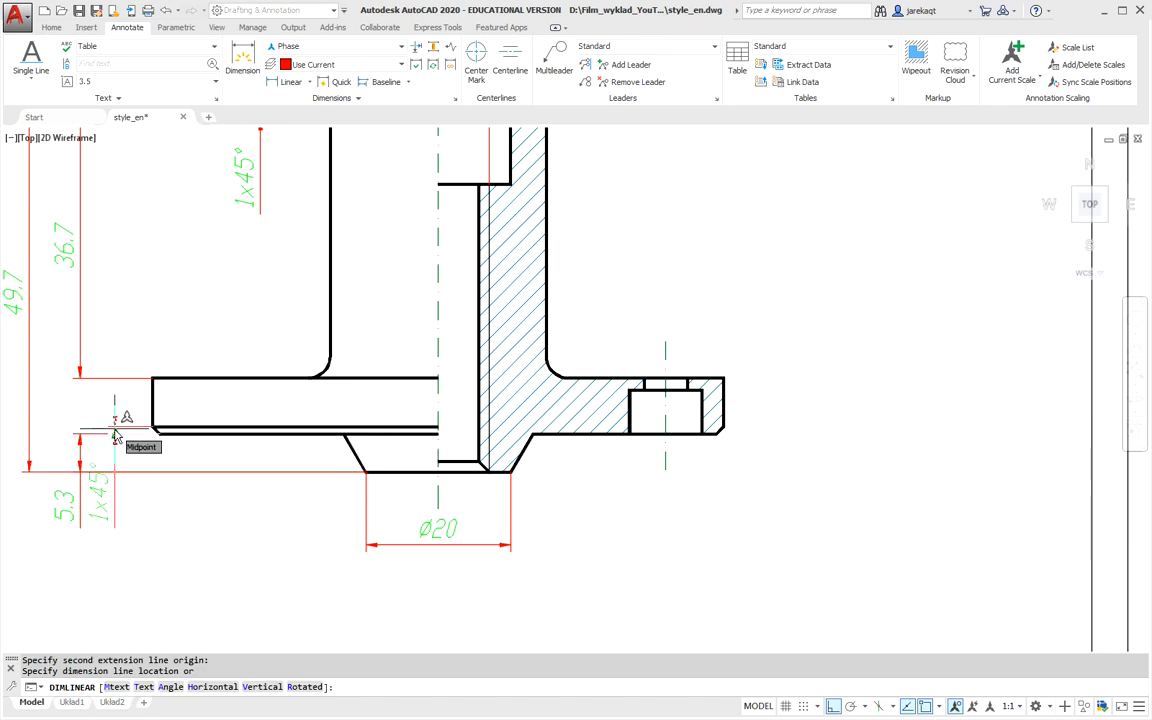
click(115, 437)
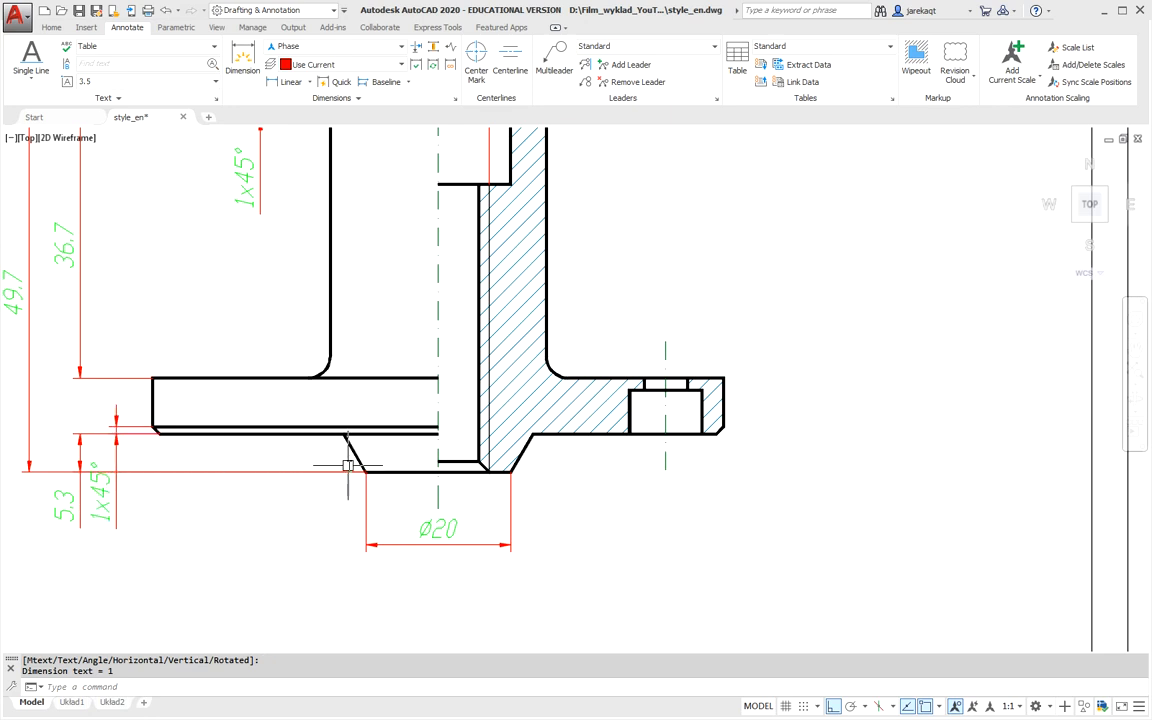
Add a vertical Phase-style dimension to the chamfer at the bore's lower end, placing it outside the conical boss beside the Ø20 dimension.
right_click(446, 421)
click(460, 432)
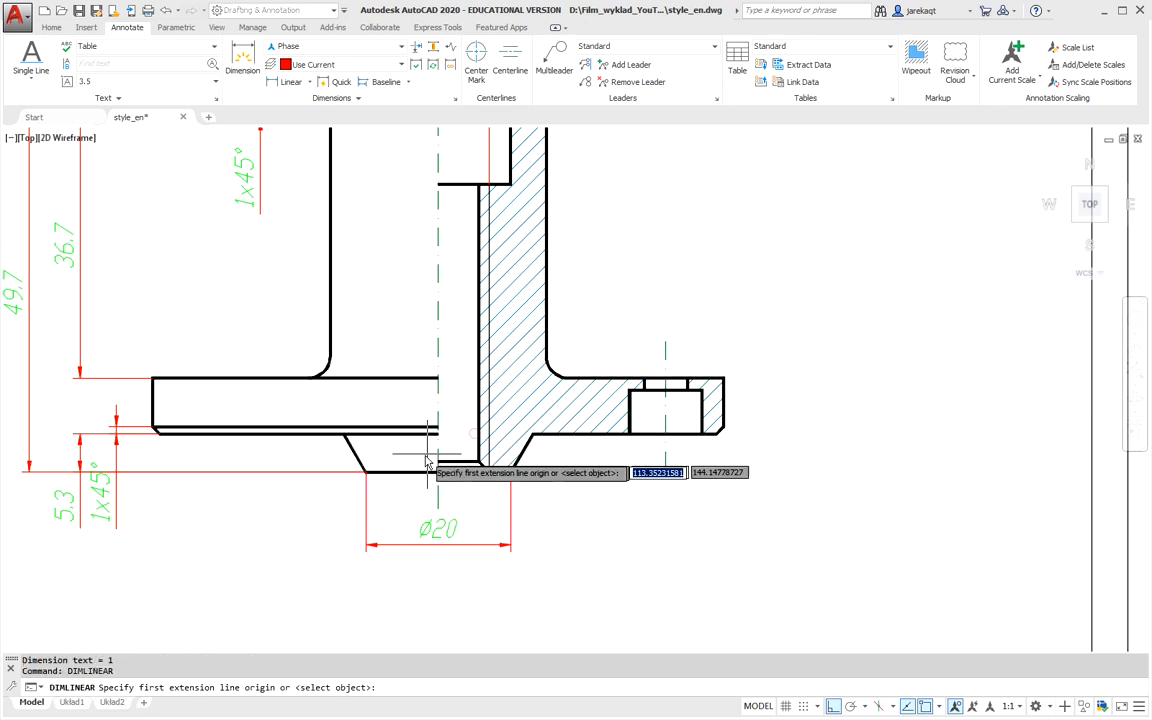
click(478, 462)
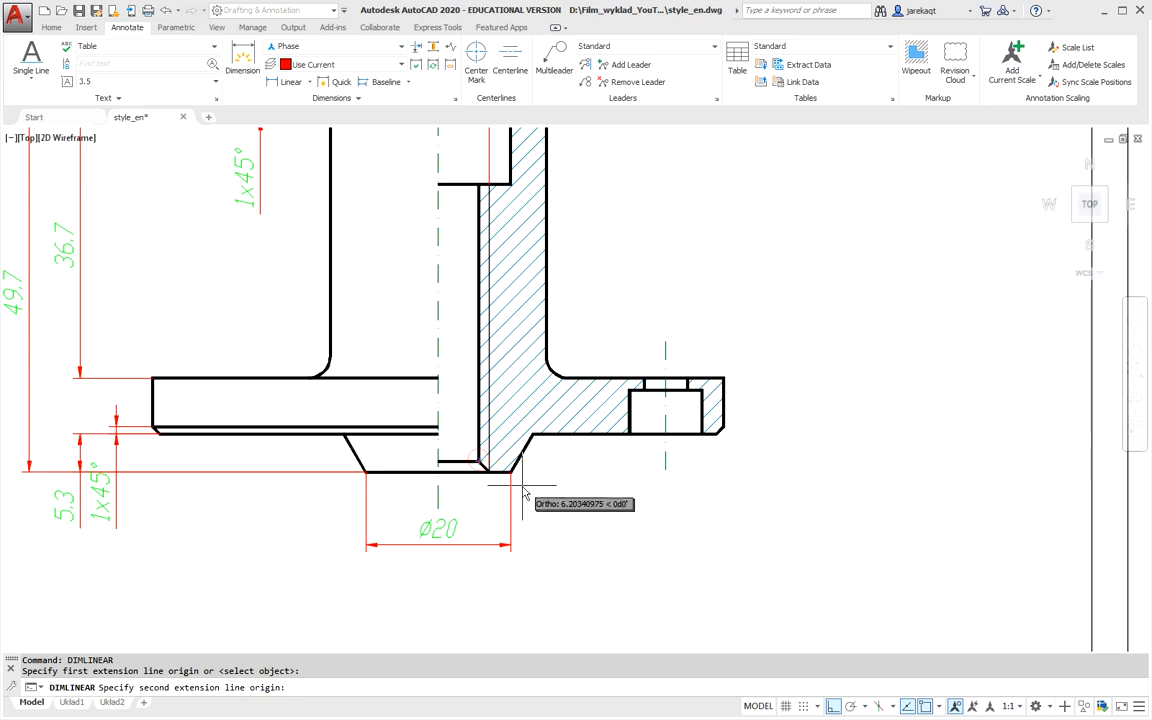
scroll(505, 478, up, 2)
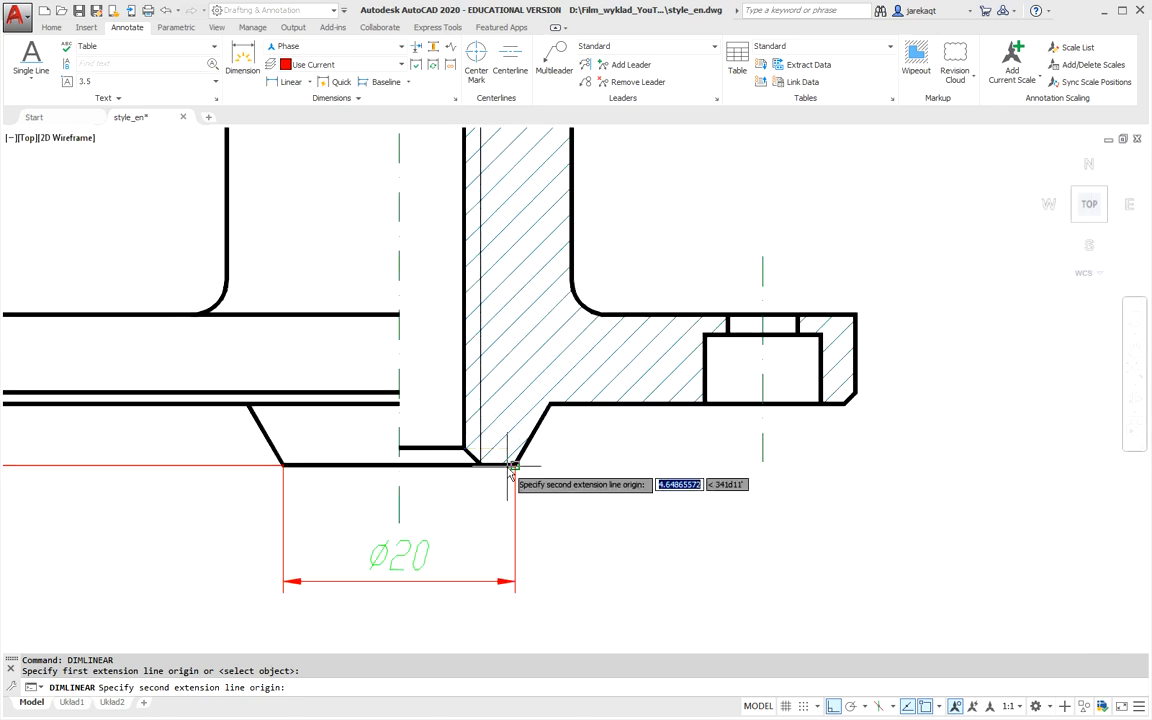
click(511, 467)
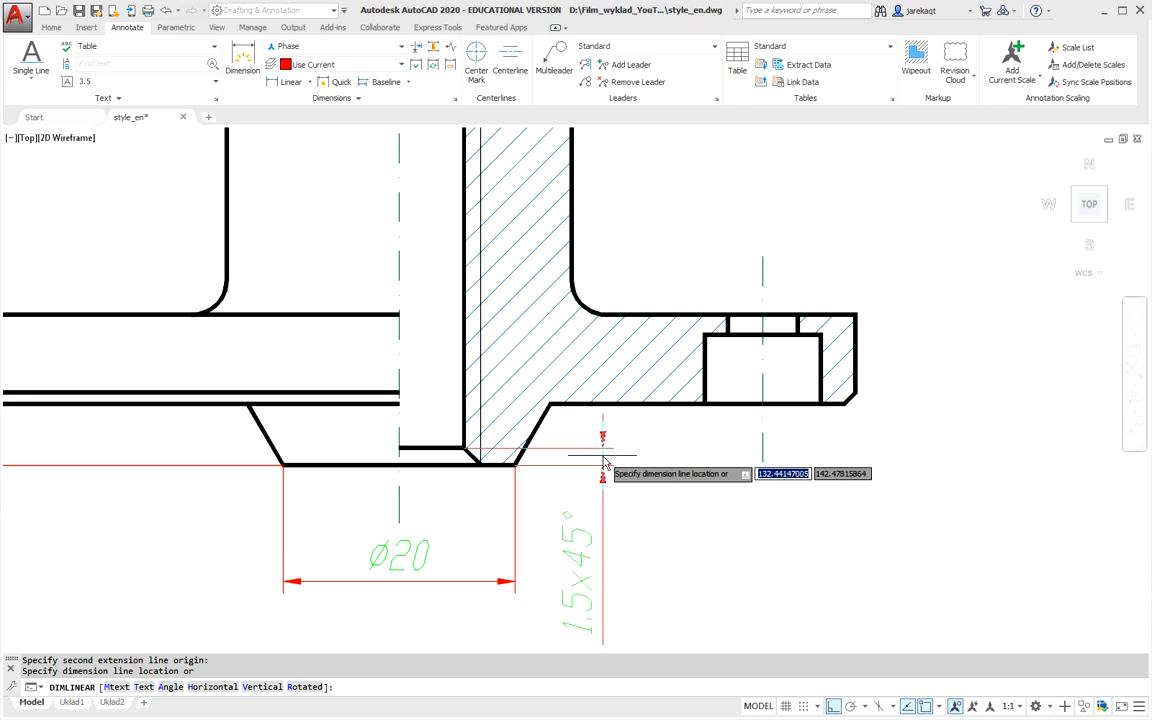
click(601, 461)
scroll(591, 458, down, 2)
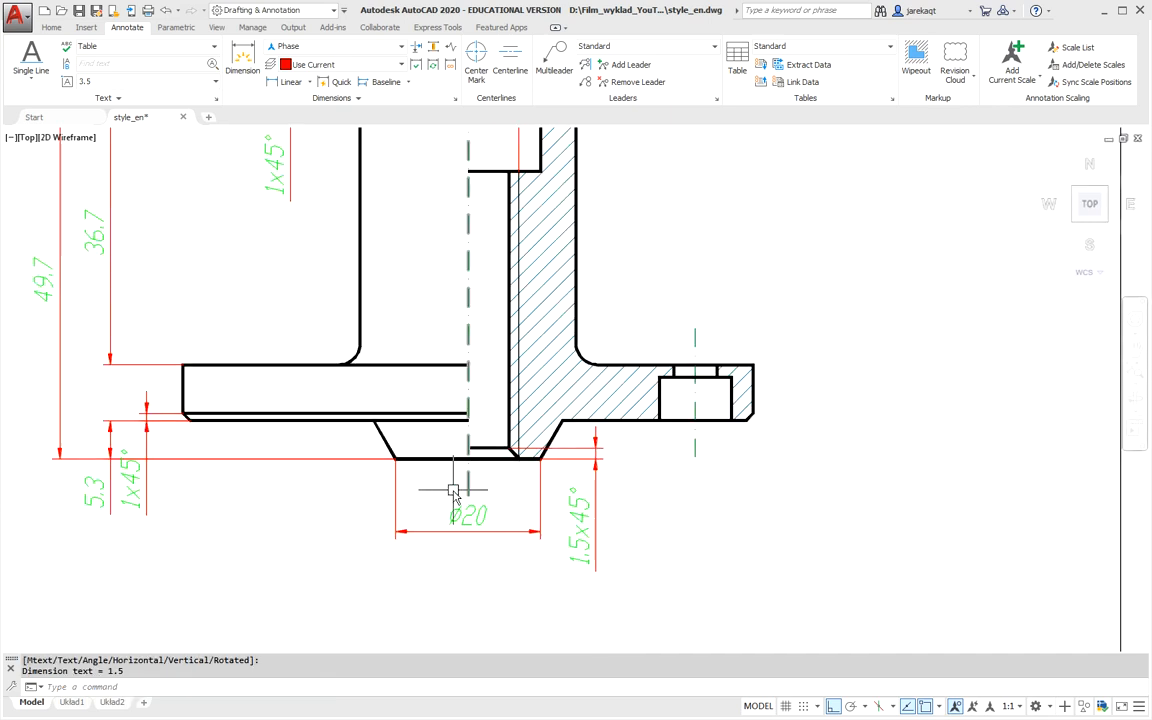
Erase the extra object beside the conical boss.
click(276, 460)
key(Delete)
scroll(250, 480, down, 4)
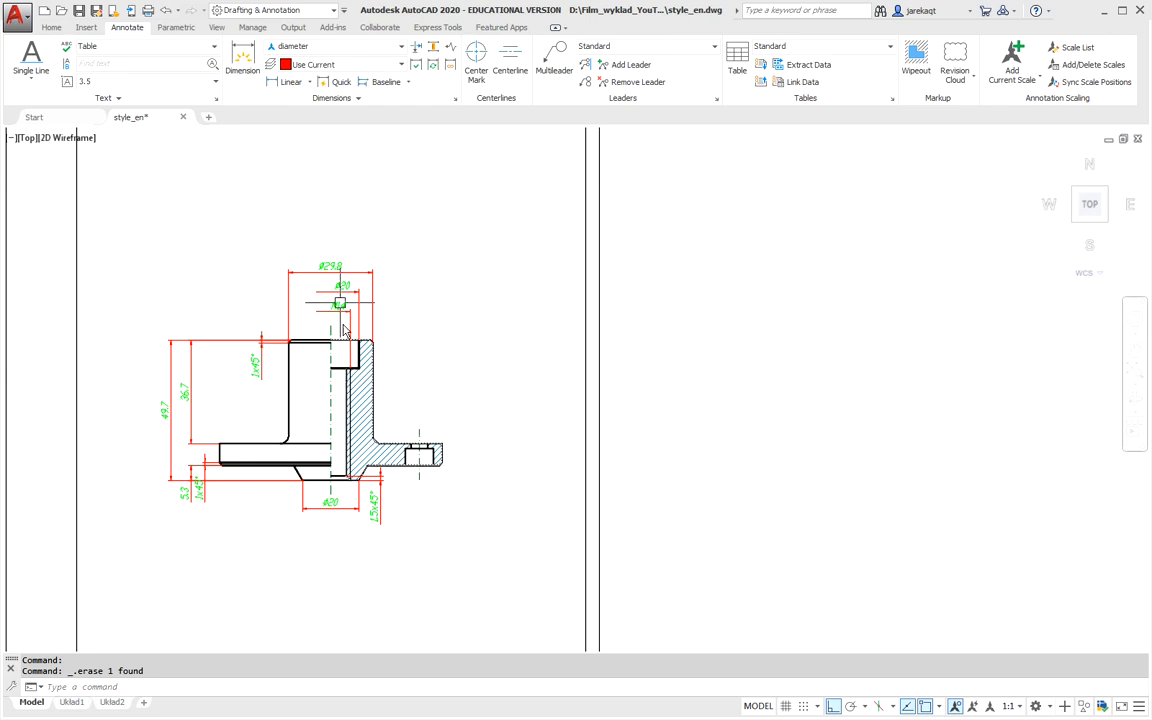
Using the cross_diameter style, dimension the bolt hole's centerline to the hub axis, with the dimension line 7 units below the 1.5x45° dimension.
click(401, 50)
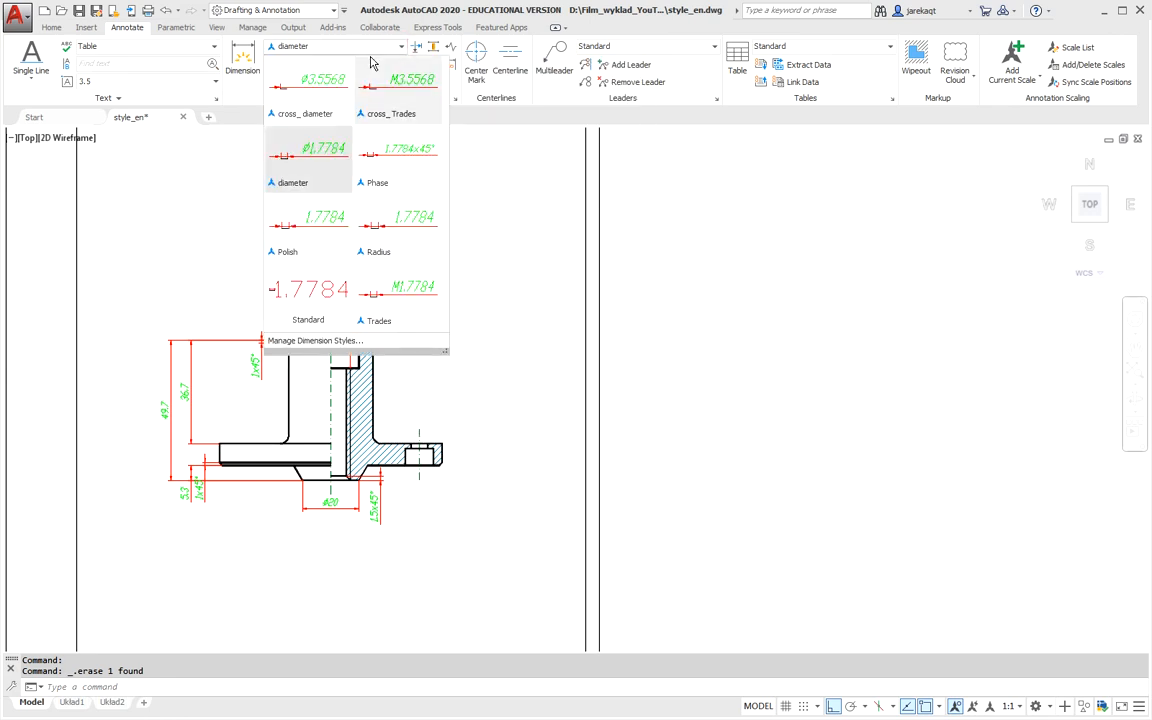
click(307, 85)
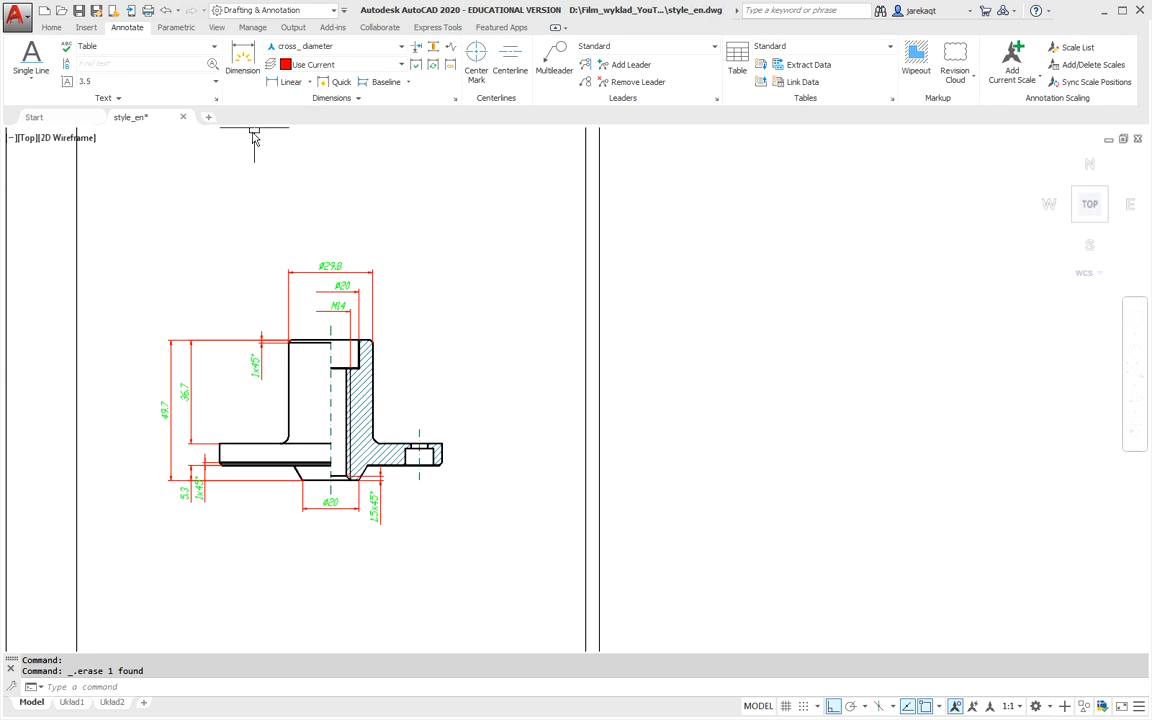
click(276, 84)
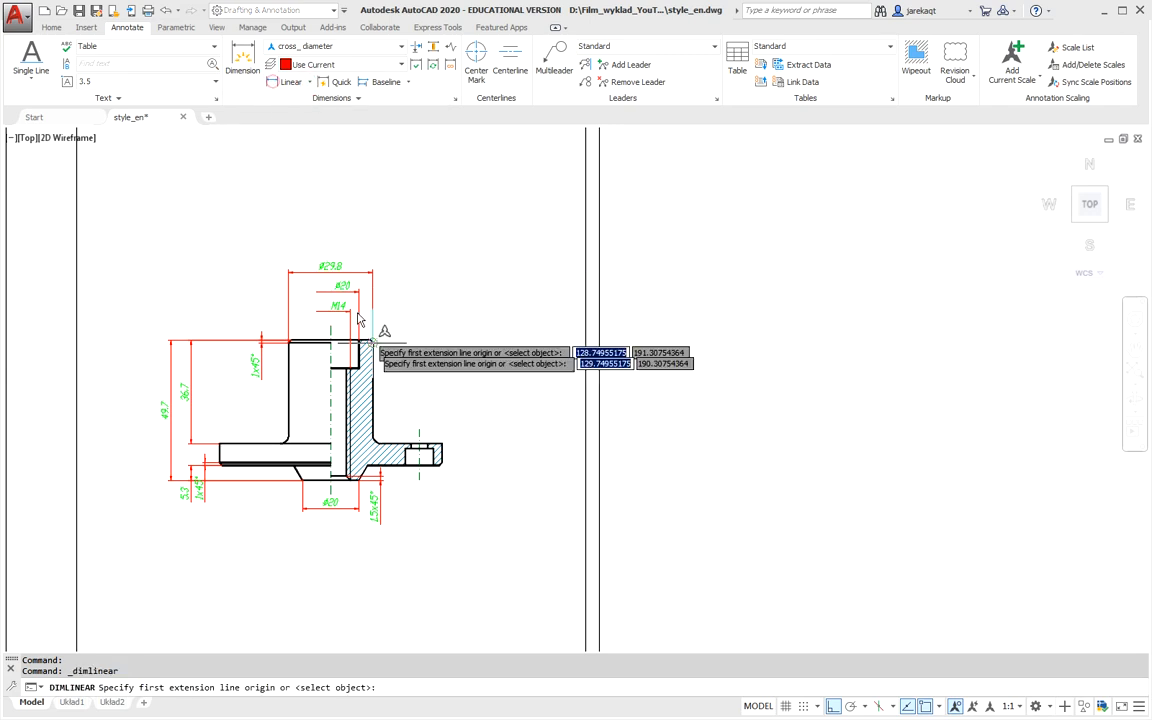
click(419, 481)
scroll(341, 490, up, 4)
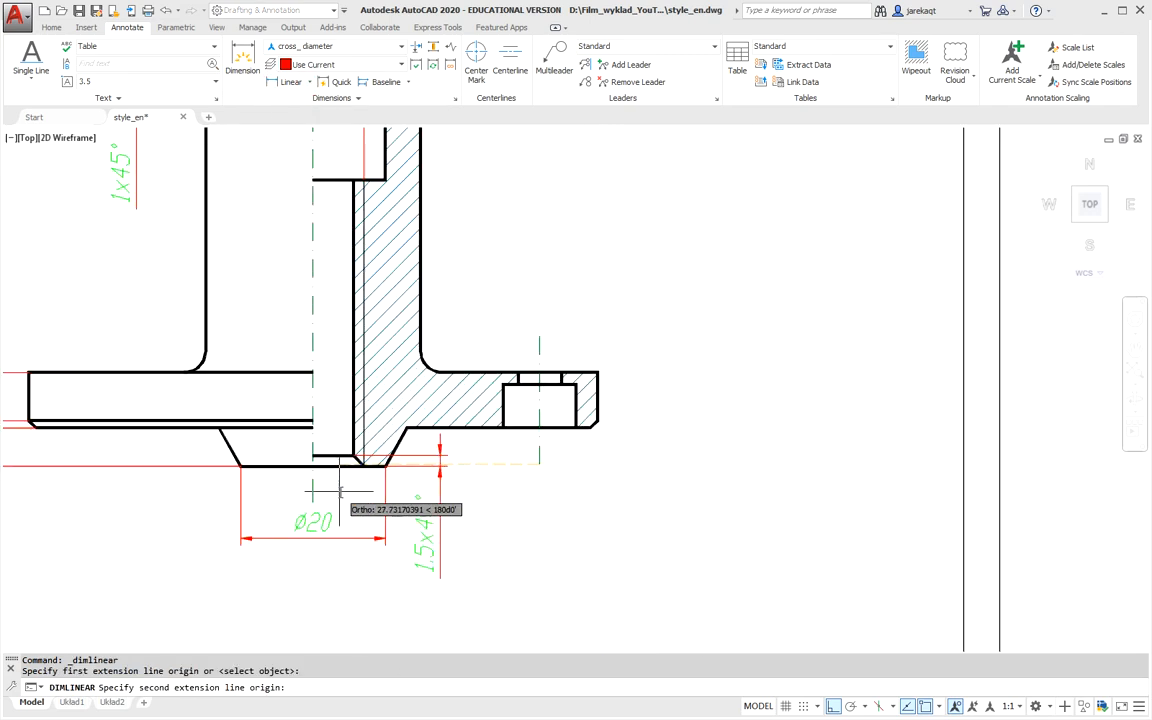
click(312, 500)
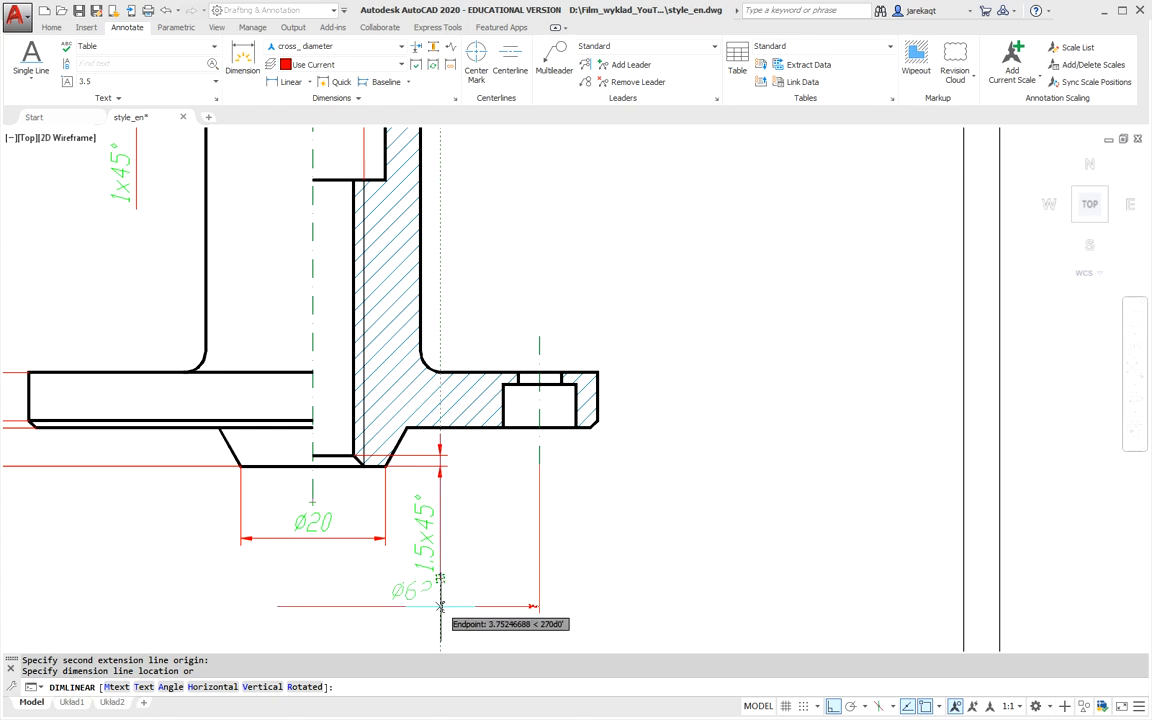
text(7)
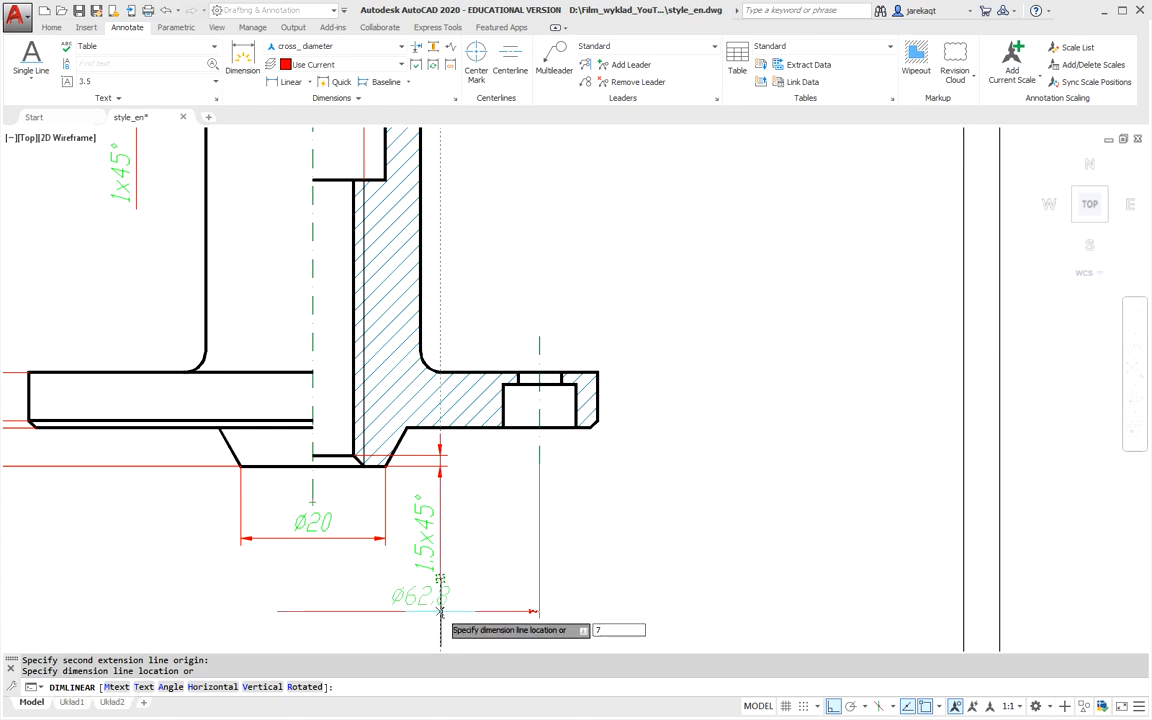
key(Return)
scroll(342, 575, down, 2)
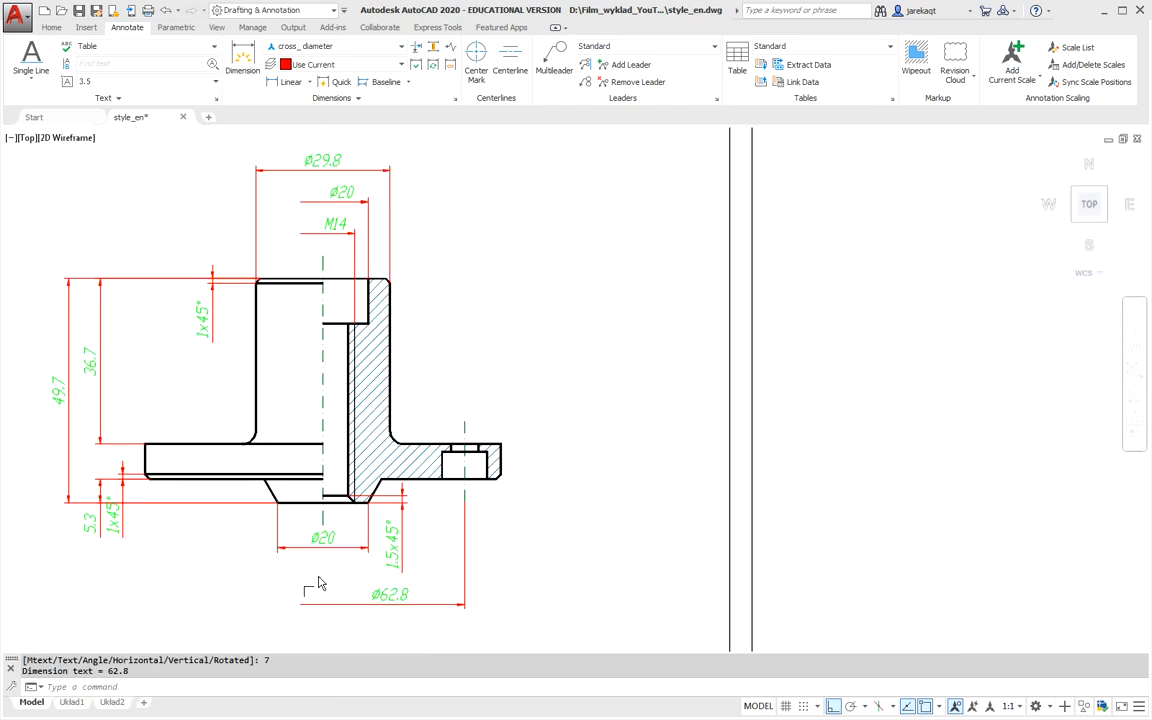
Using the diameter style, dimension the flange's outer diameter, with the dimension line 7 units below the bolt-circle dimension.
mouse_move(342, 575)
middle_down()
mouse_move(327, 496)
mouse_move(337, 437)
middle_up()
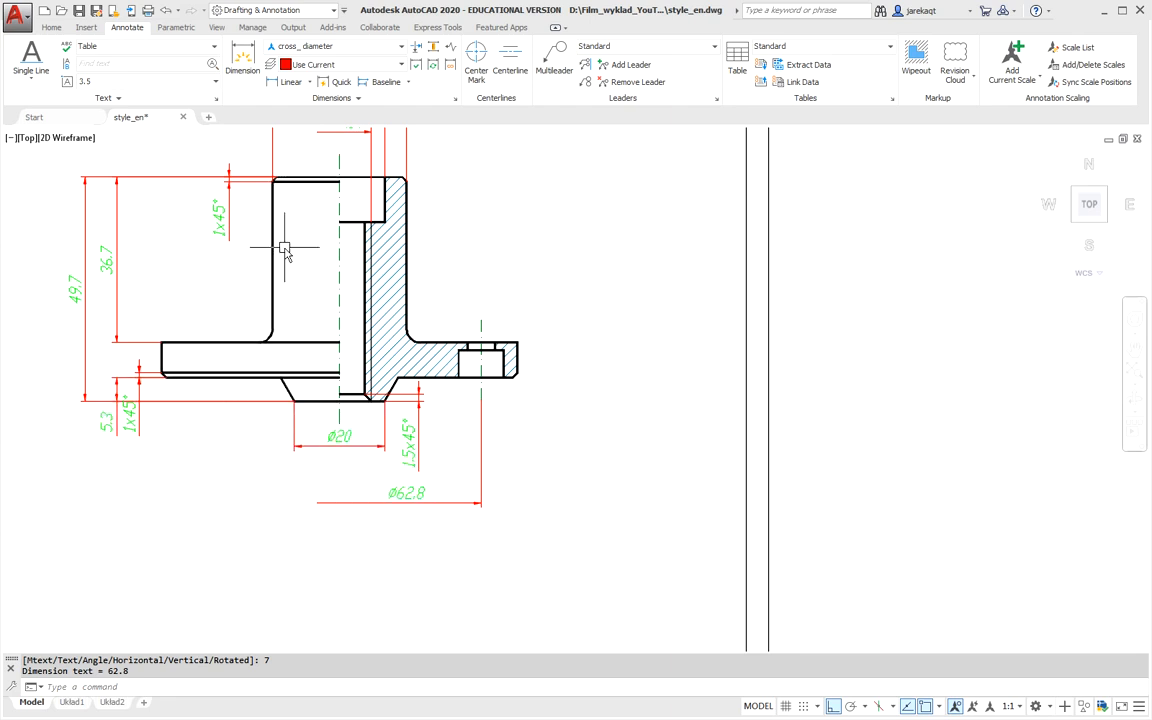
click(403, 53)
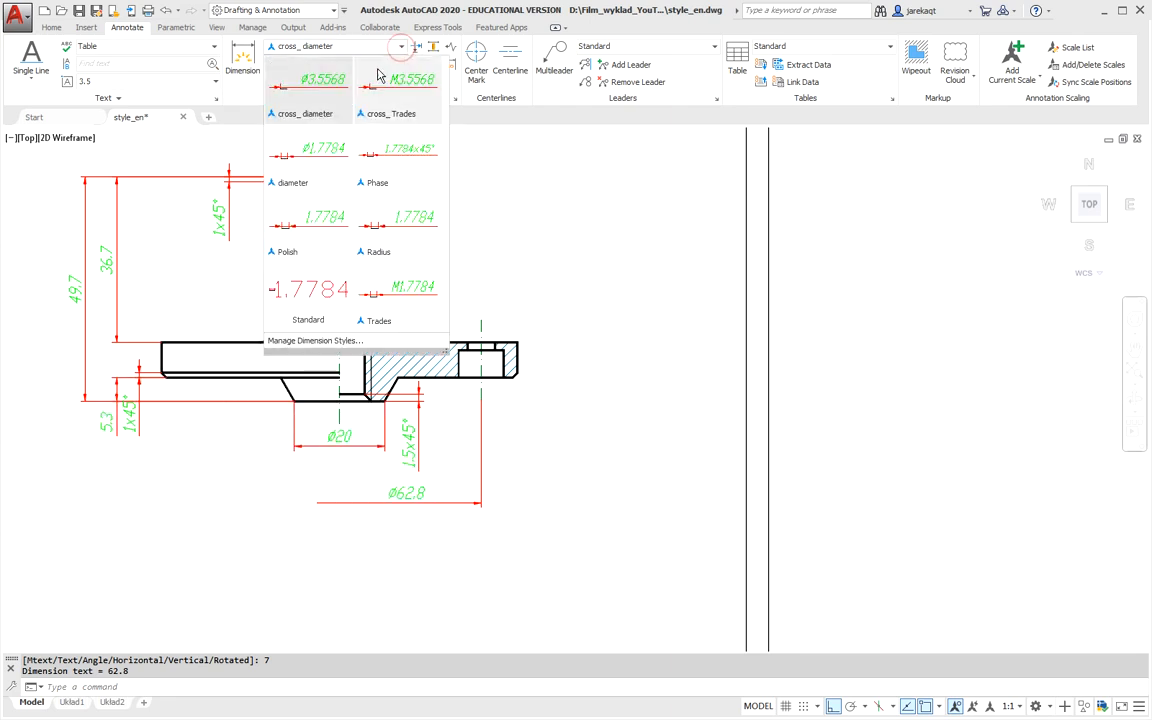
click(300, 167)
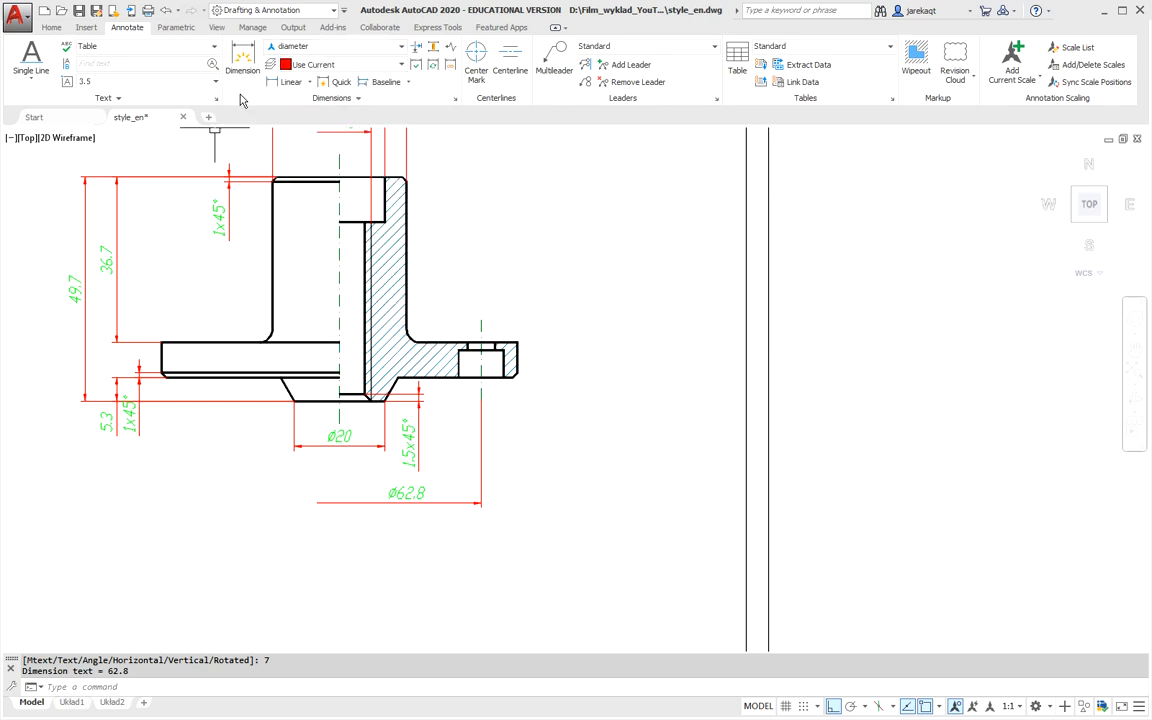
click(280, 83)
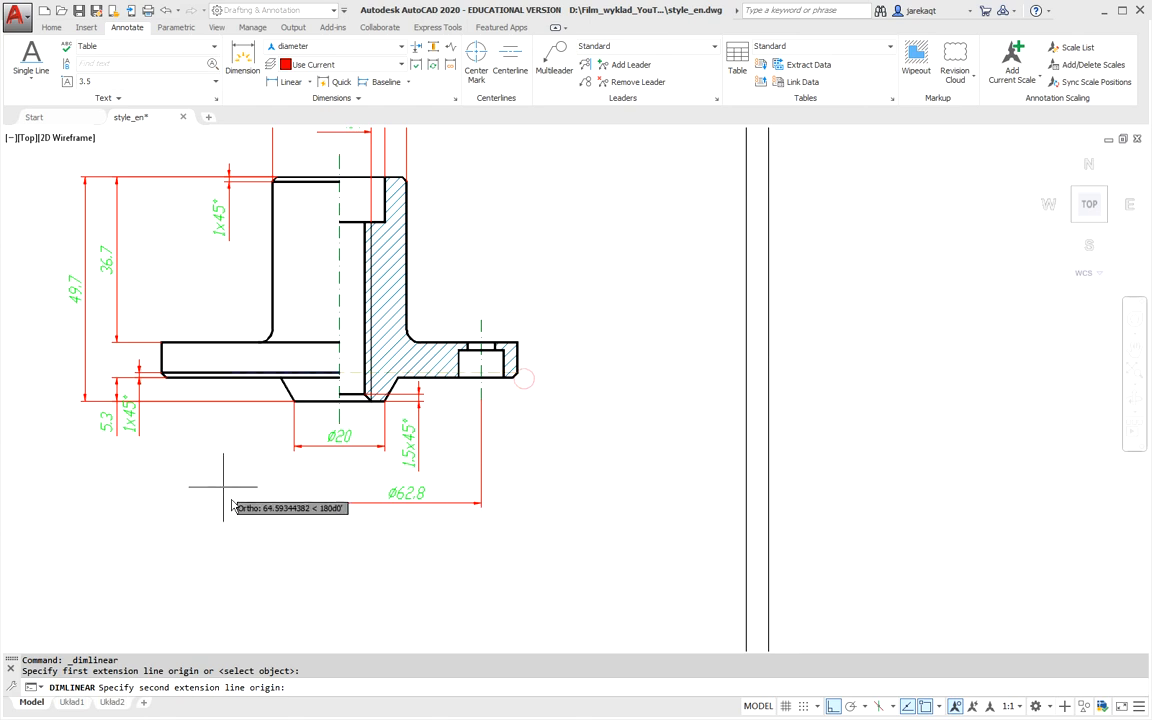
scroll(166, 404, up, 4)
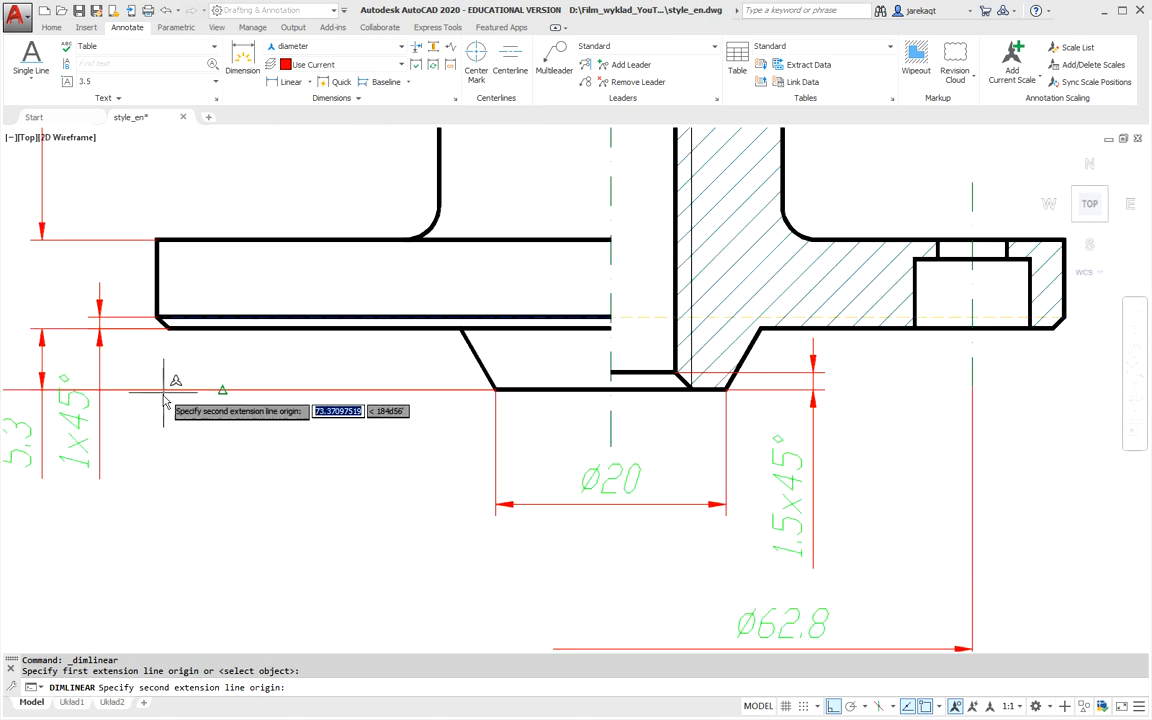
click(158, 316)
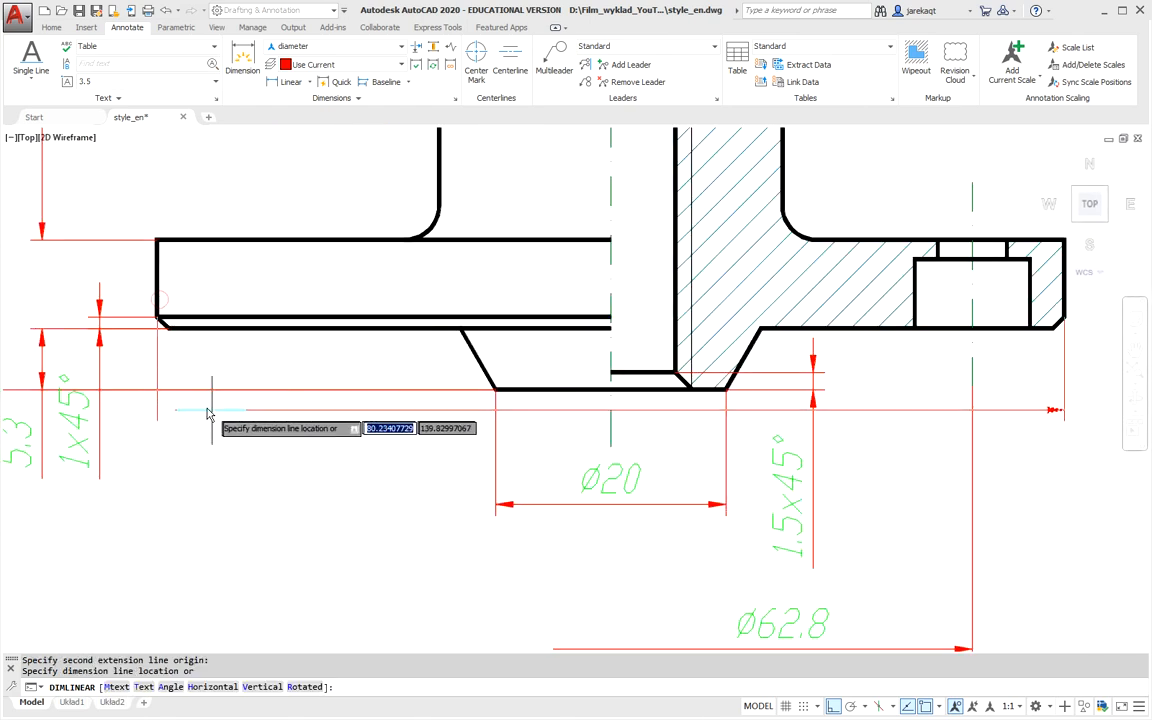
mouse_move(416, 576)
middle_down()
mouse_move(361, 368)
mouse_move(361, 319)
middle_up()
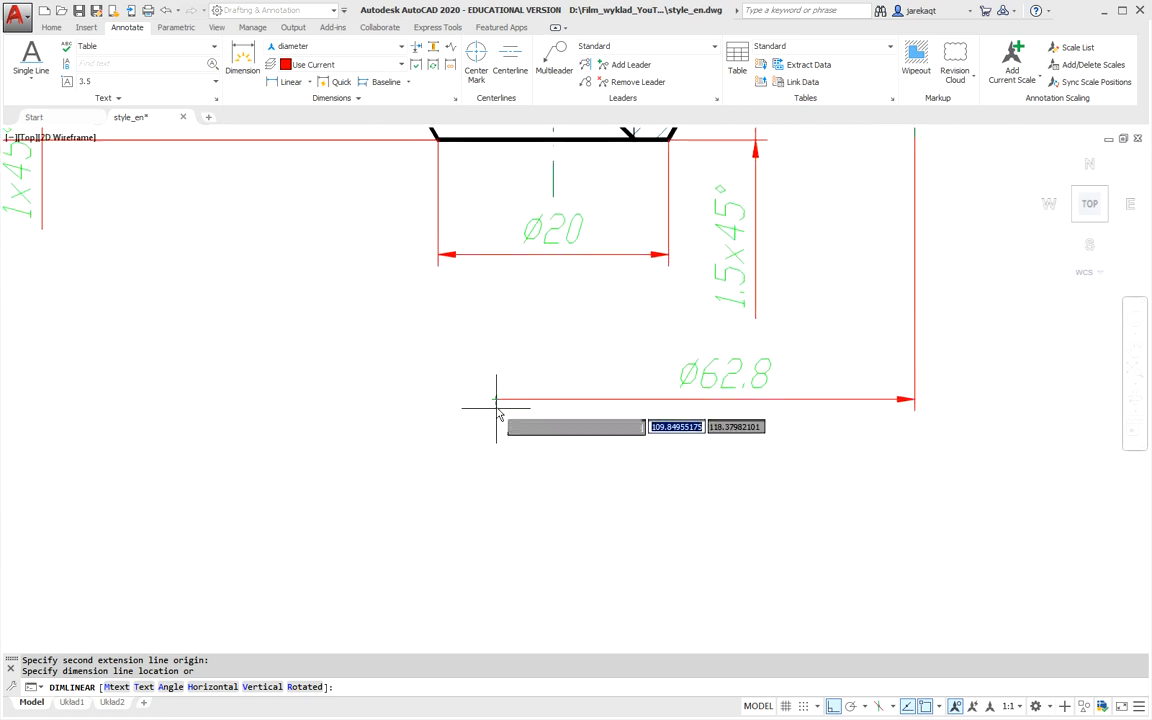
text(7)
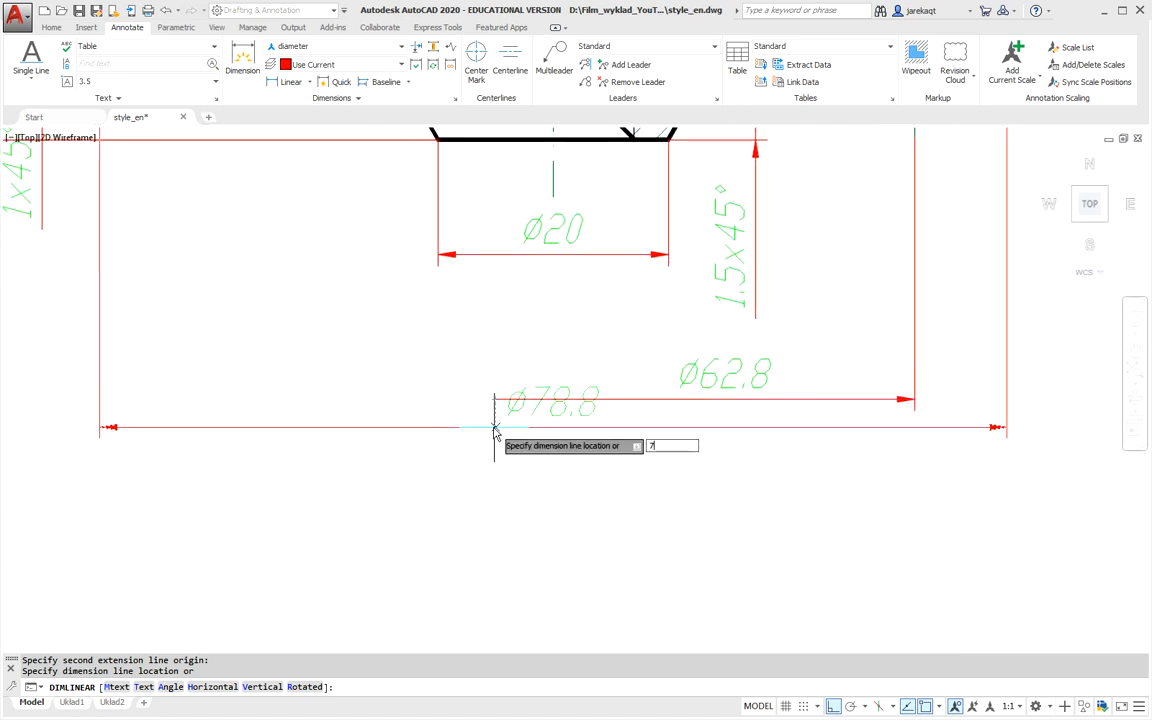
key(Return)
scroll(466, 405, down, 2)
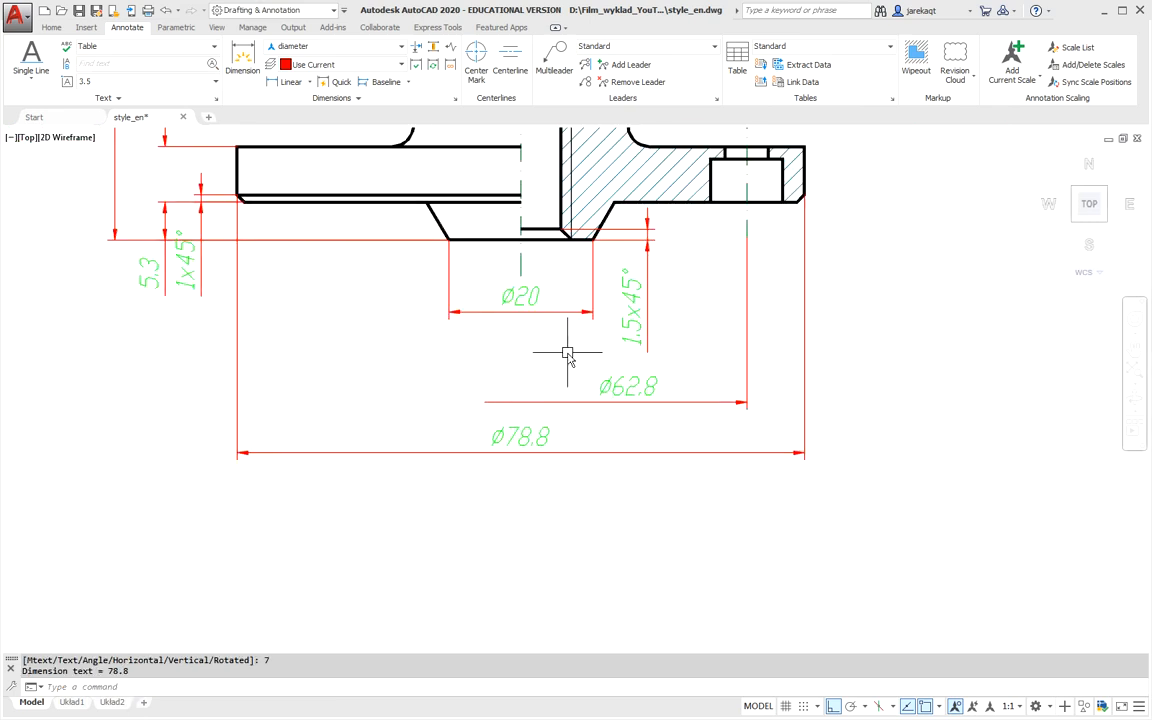
Dimension the diameter of the flange's small upper hole, with the dimension line 5 units above the end of its centerline.
mouse_move(566, 352)
middle_down()
mouse_move(424, 391)
mouse_move(386, 437)
middle_up()
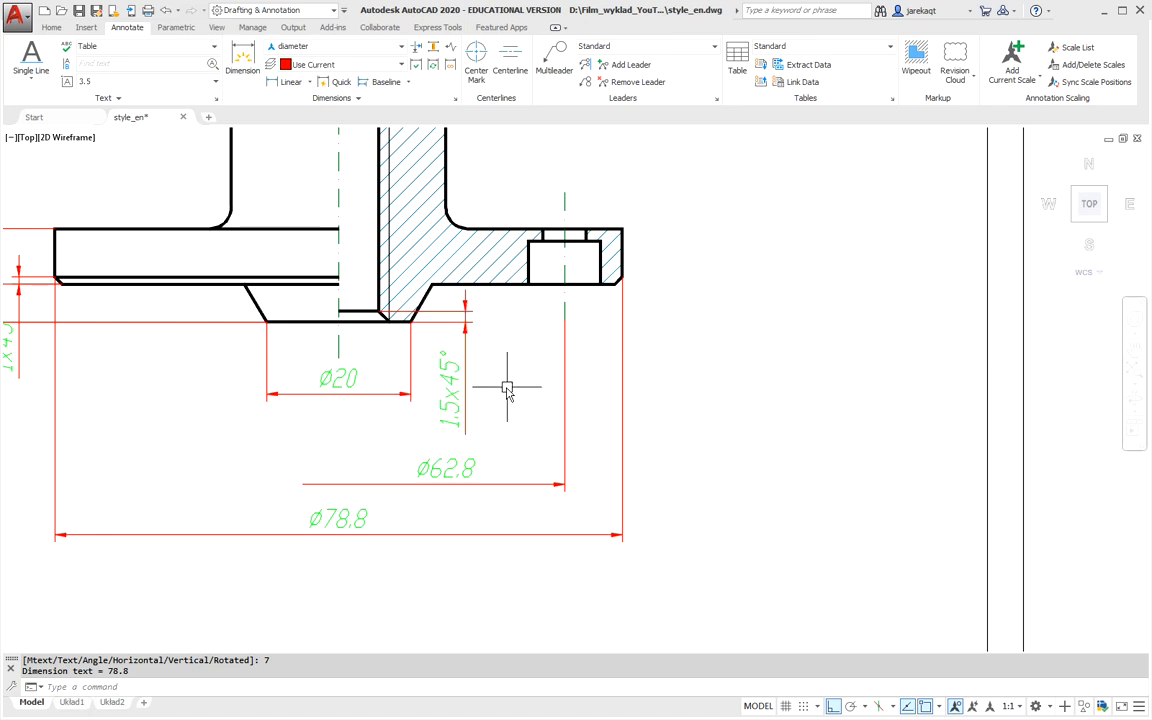
middle_drag(508, 386, 465, 450)
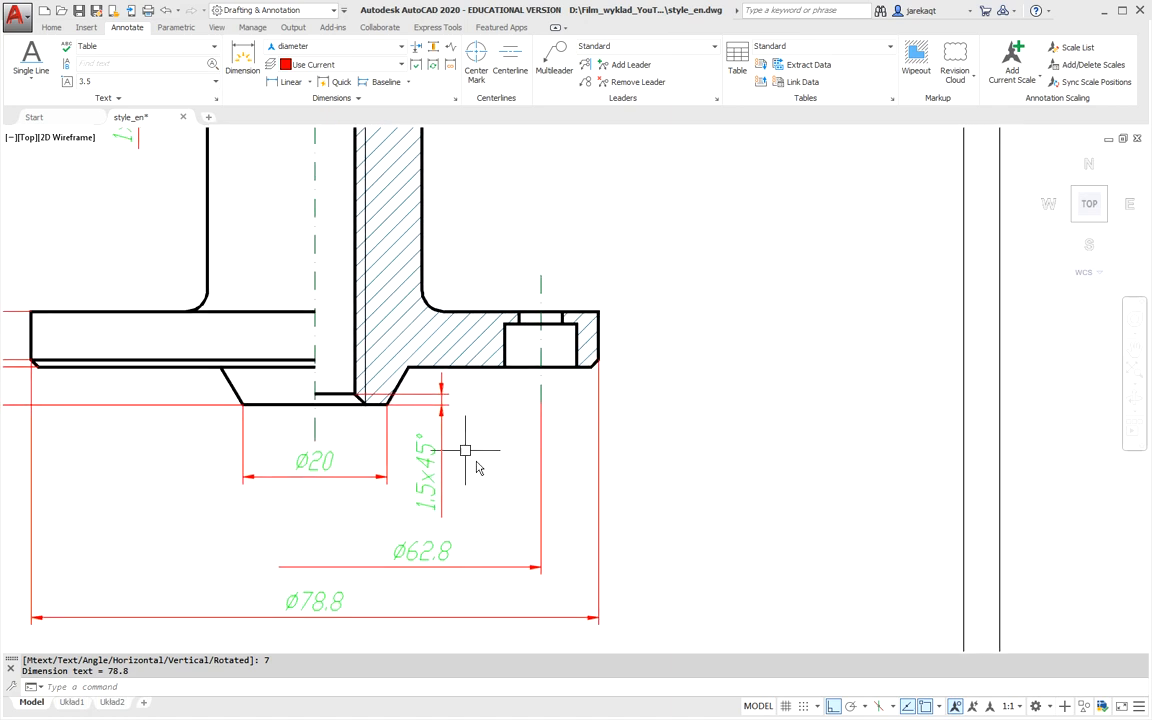
click(283, 84)
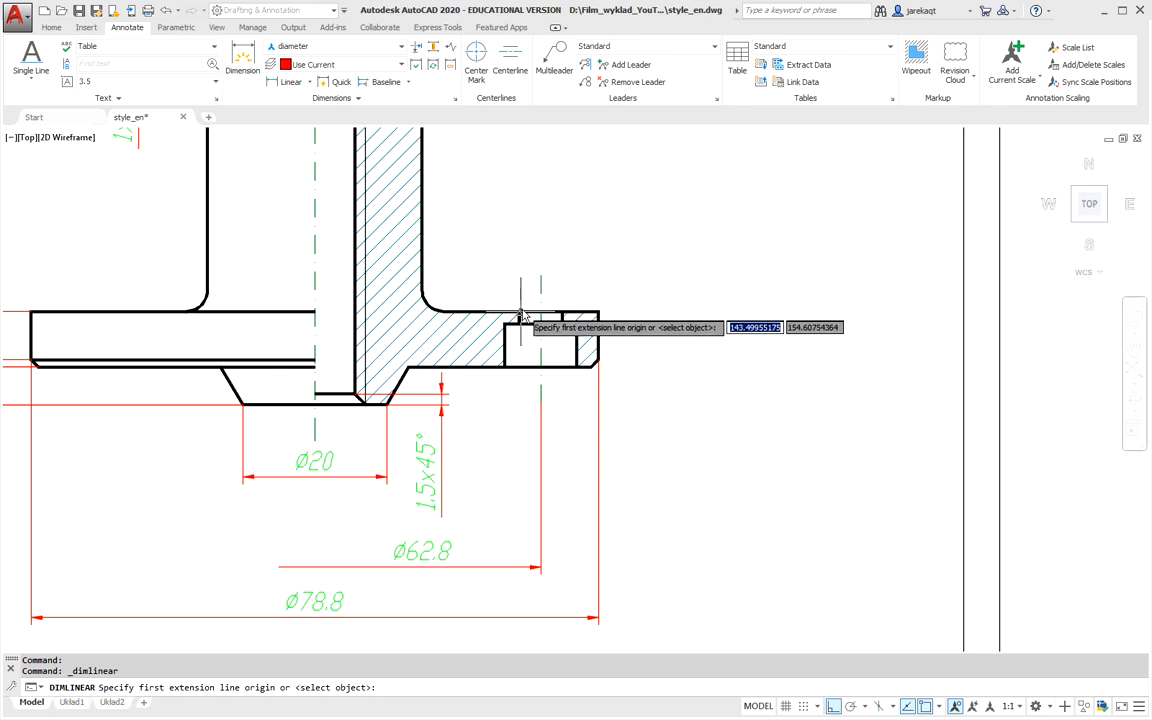
scroll(530, 310, up, 4)
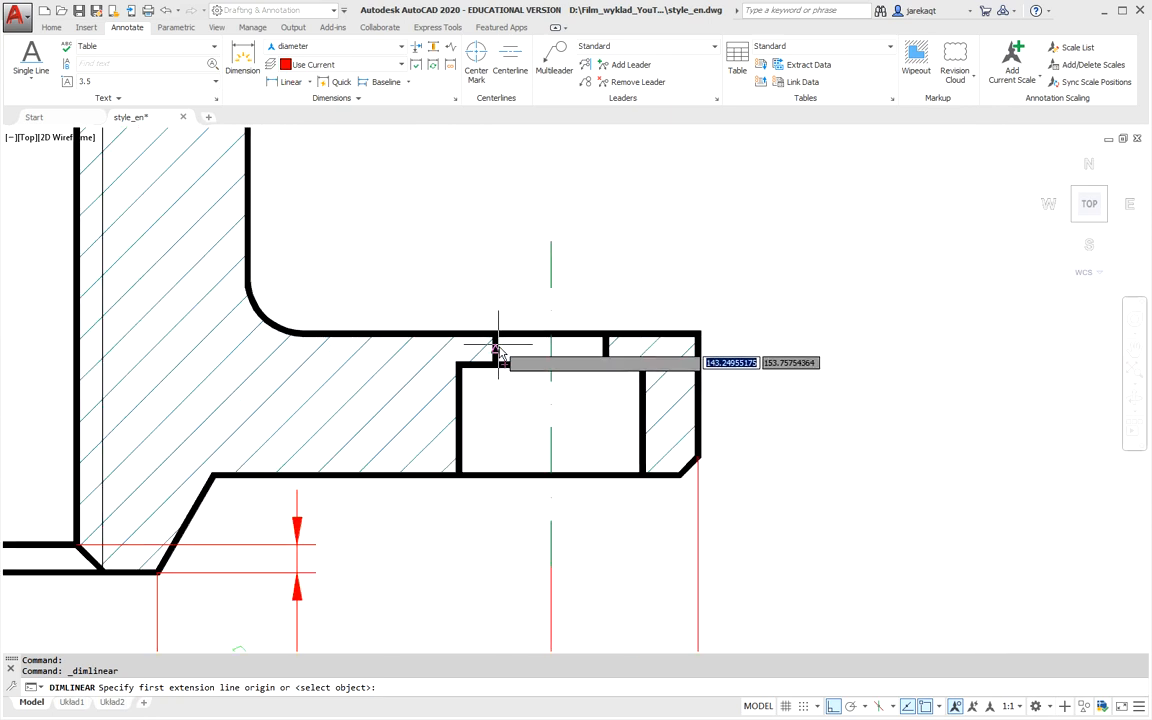
click(495, 335)
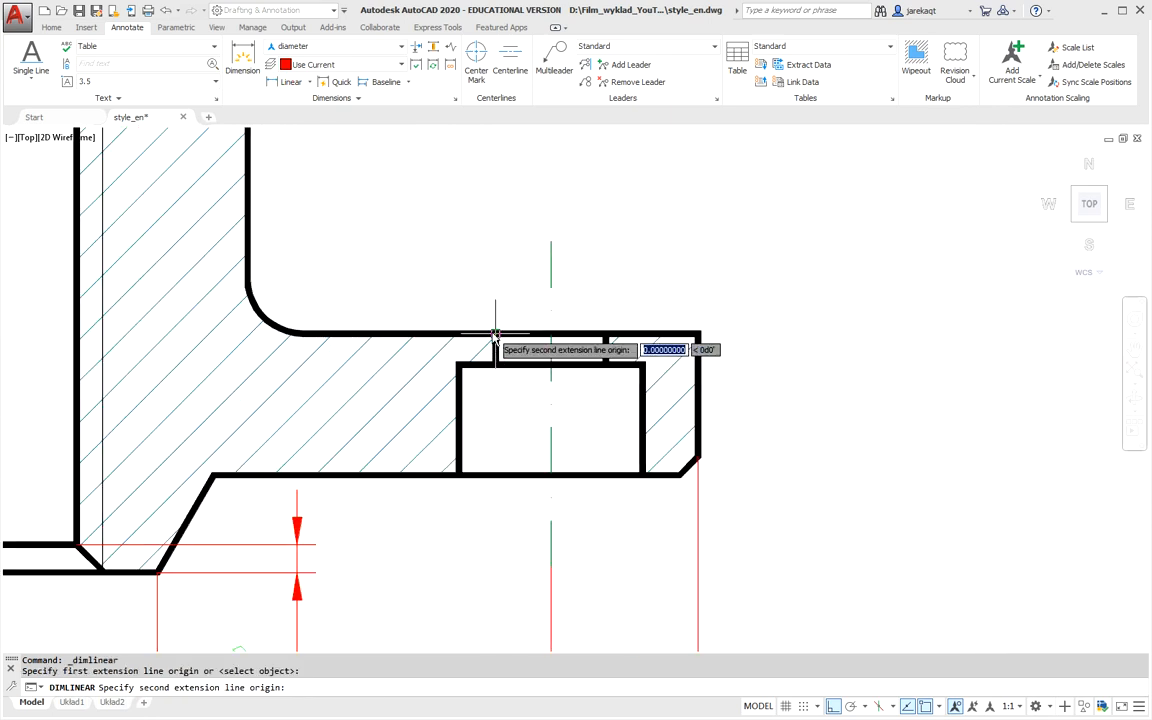
click(603, 335)
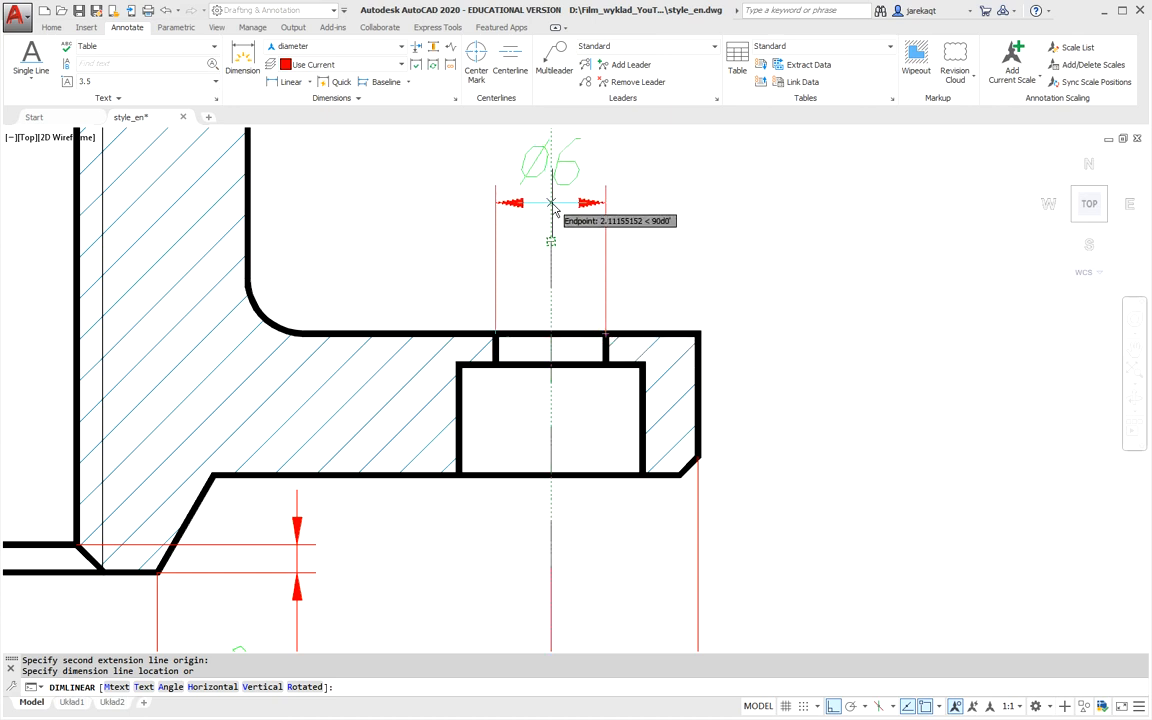
text(5)
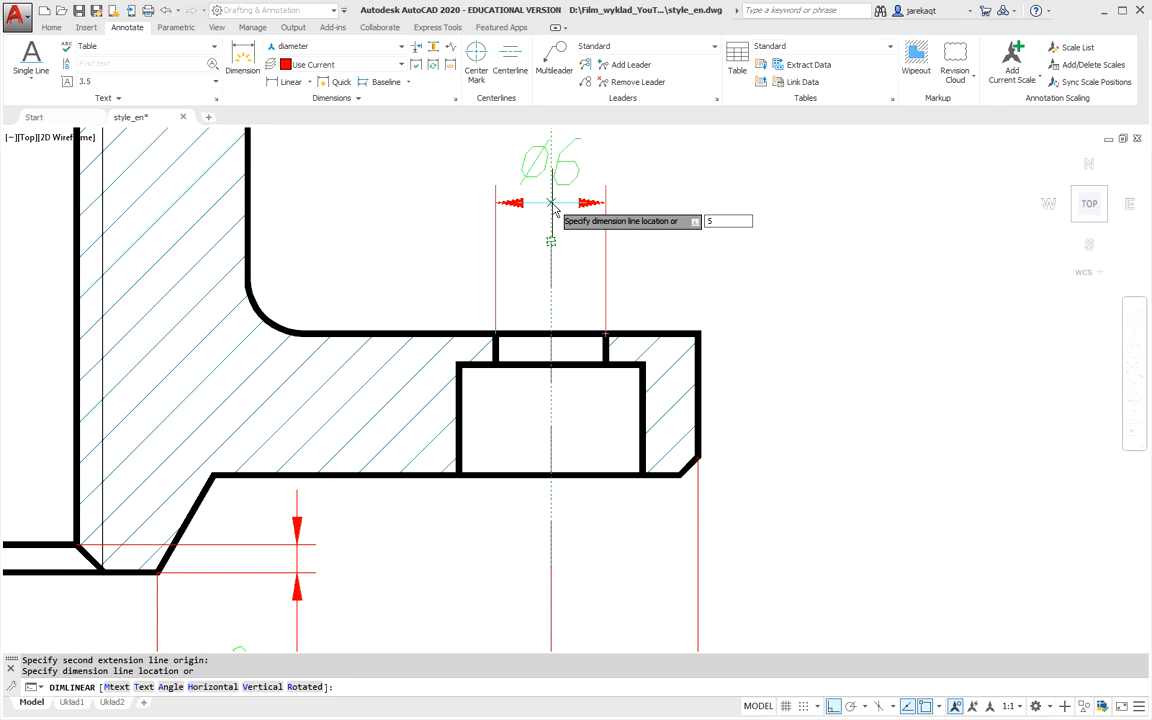
key(Return)
scroll(558, 206, down, 2)
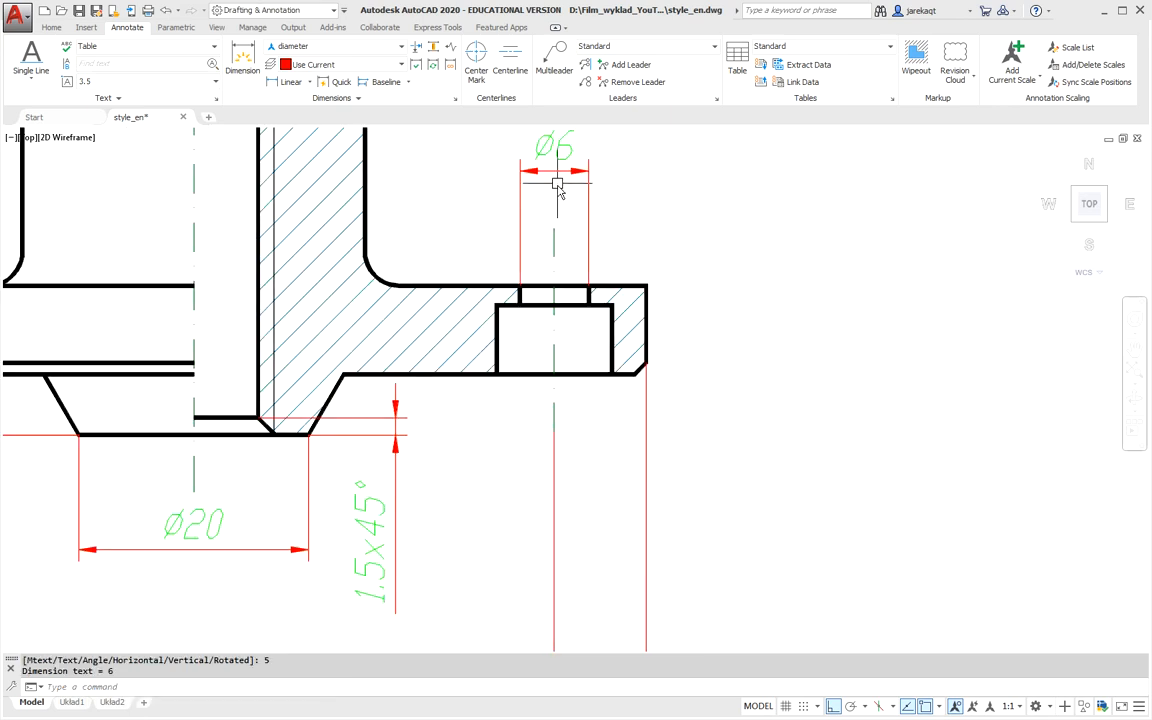
Set the prefix of the flange's small upper hole diameter dimension to 4x%%c.
click(556, 174)
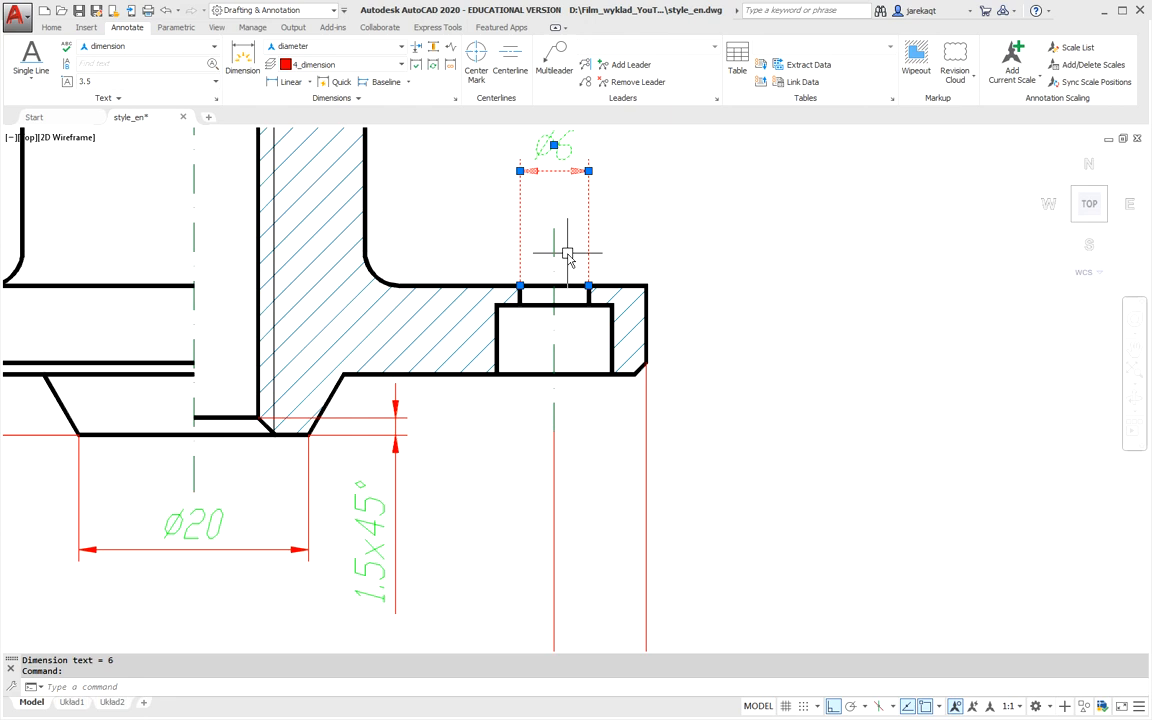
right_click(558, 174)
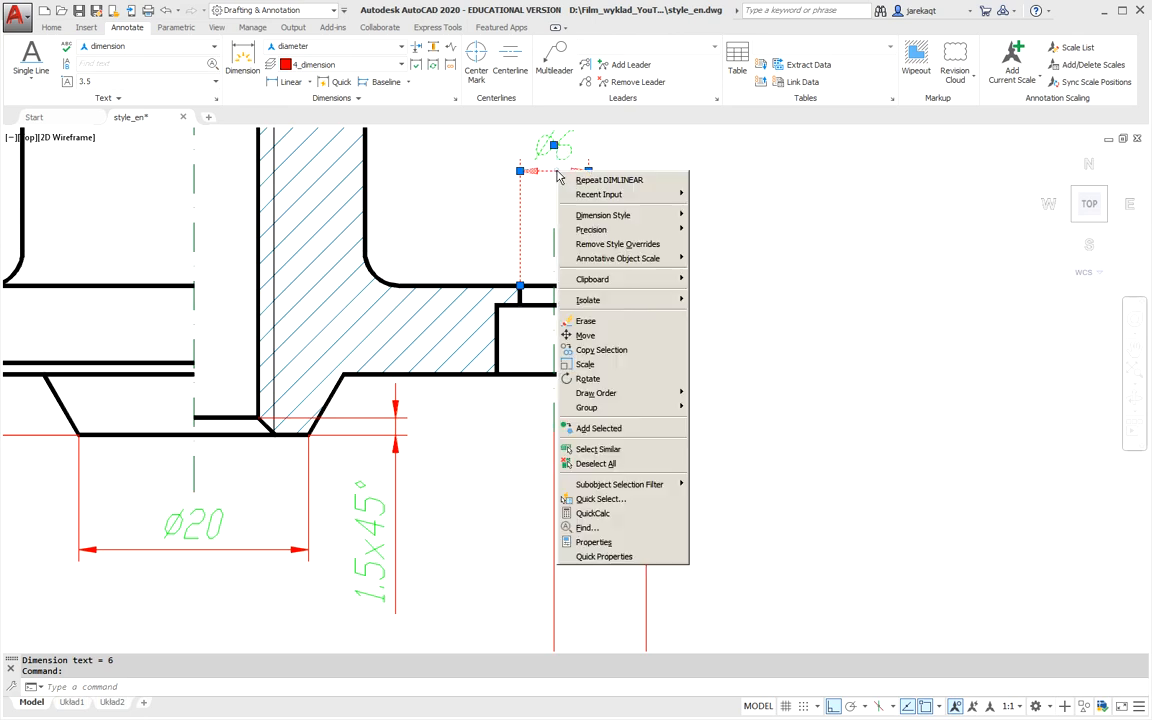
click(618, 542)
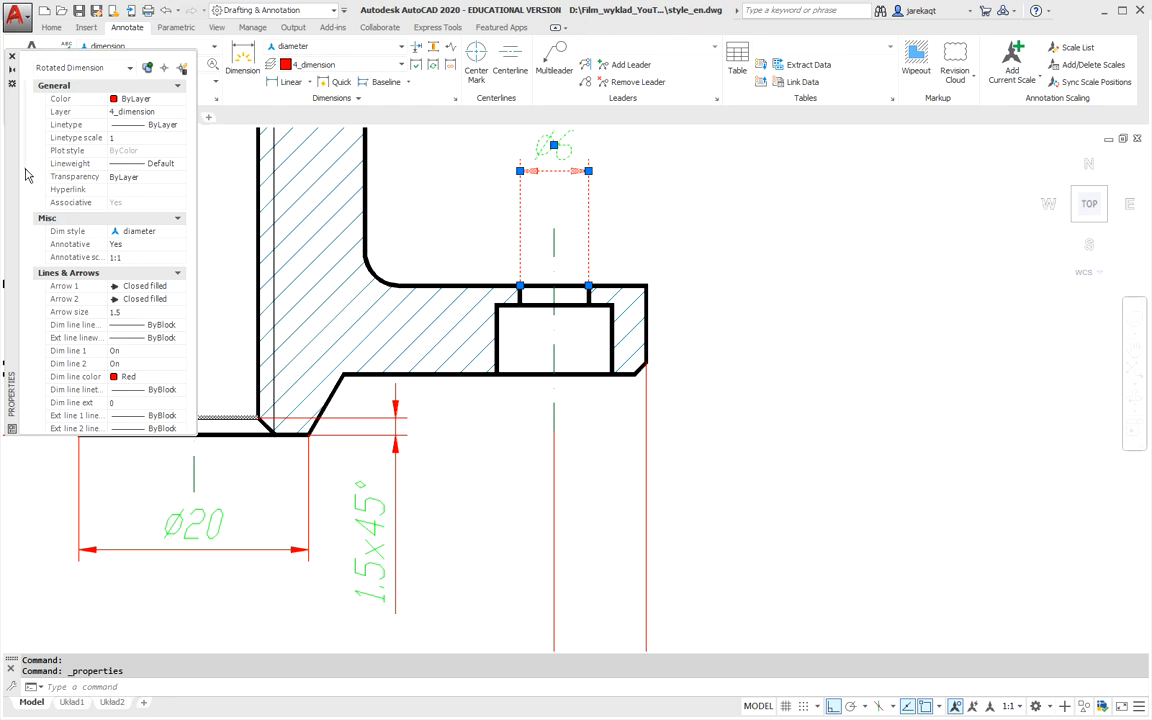
scroll(26, 175, down, 7)
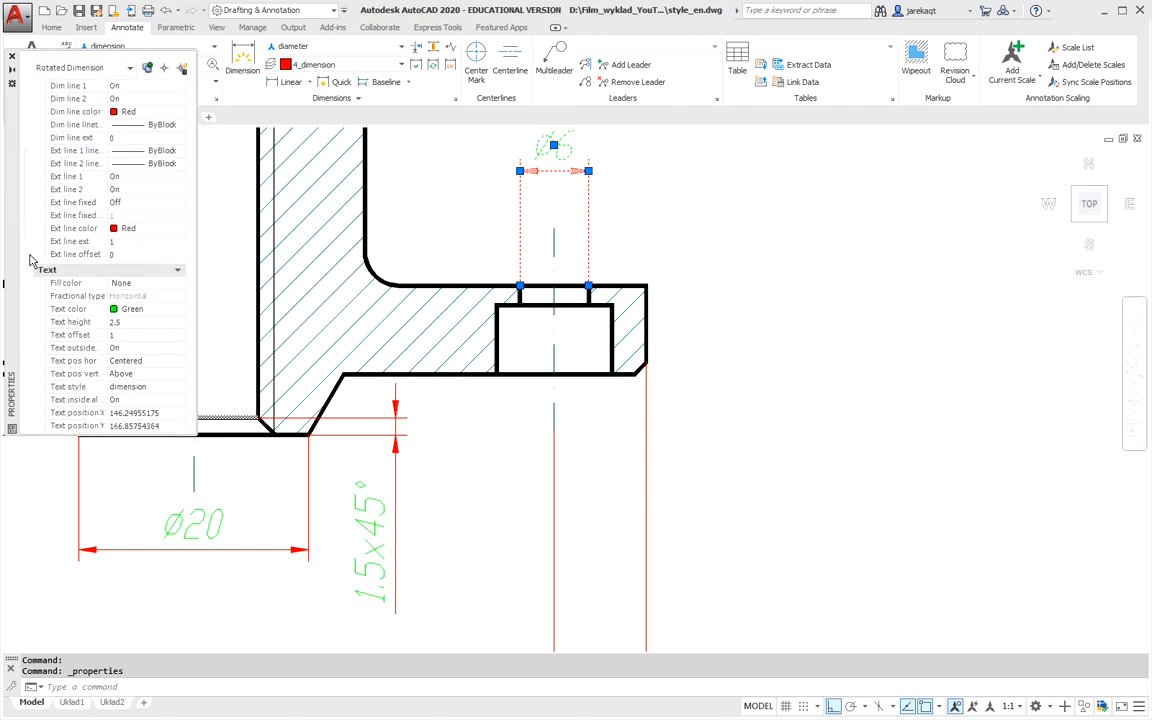
scroll(30, 260, down, 5)
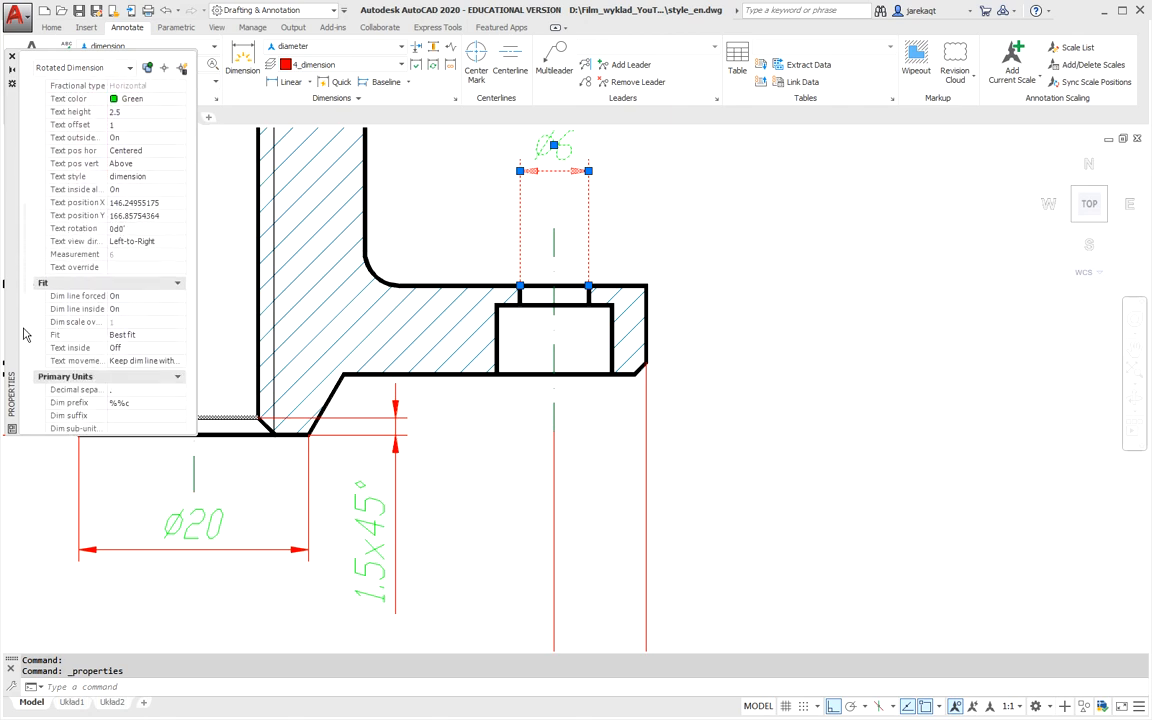
scroll(28, 320, down, 3)
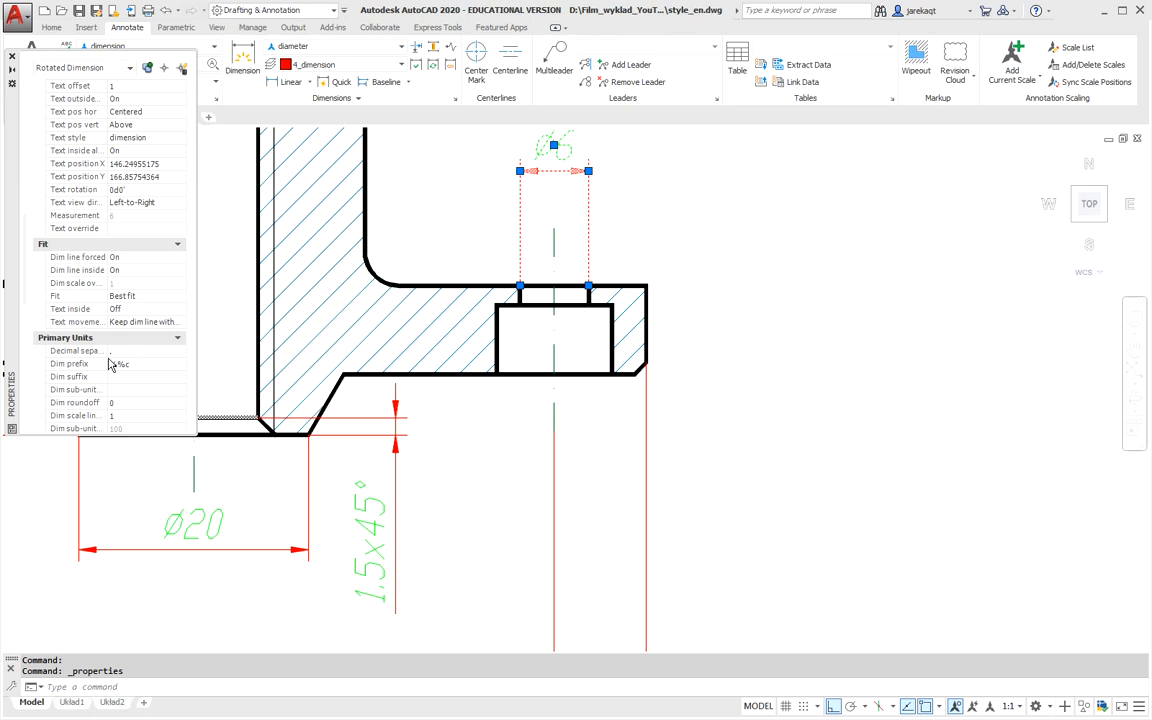
click(112, 366)
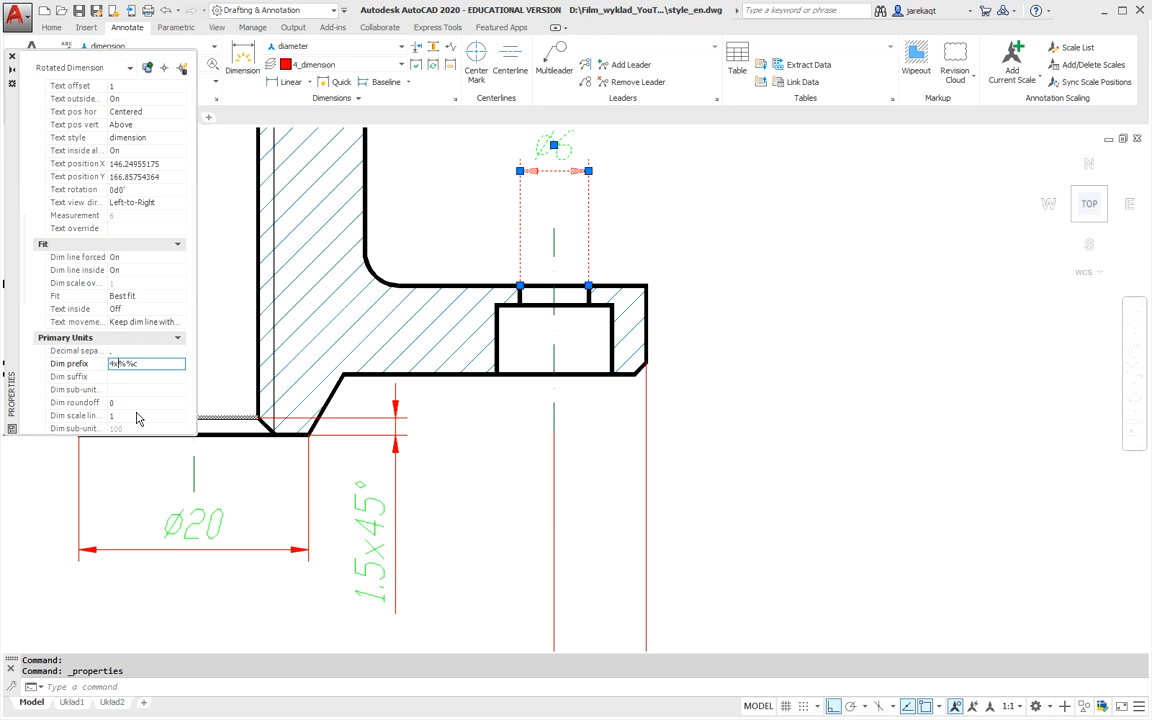
key(Tab)
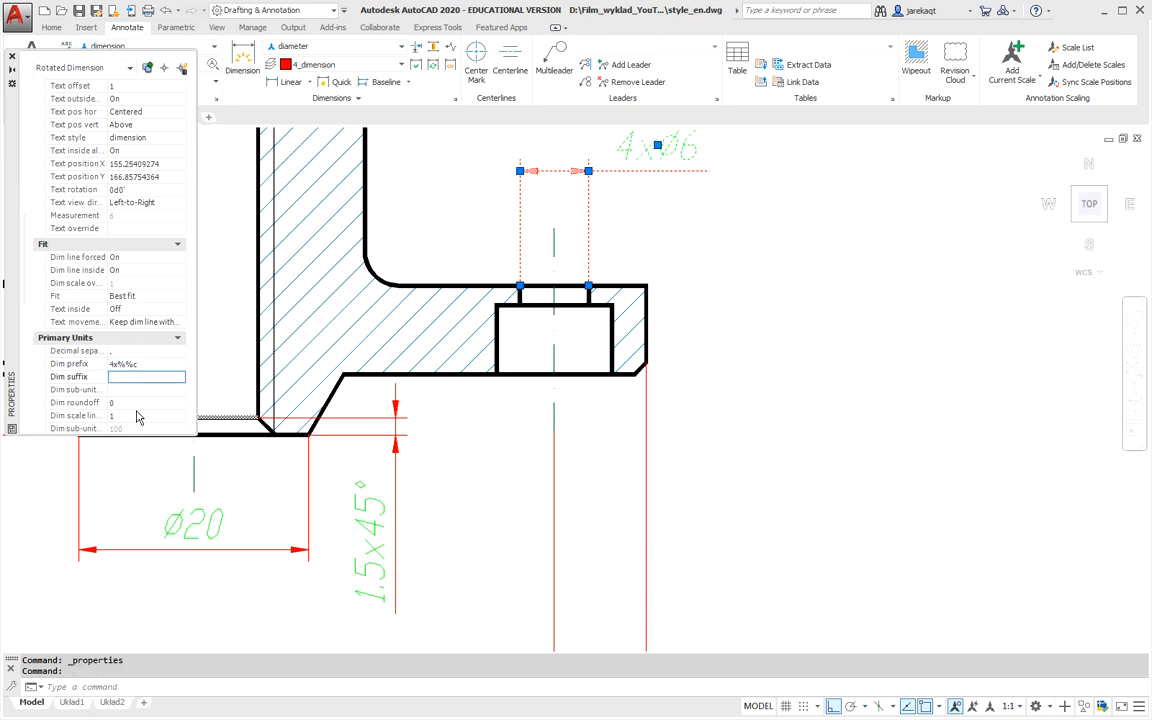
click(14, 57)
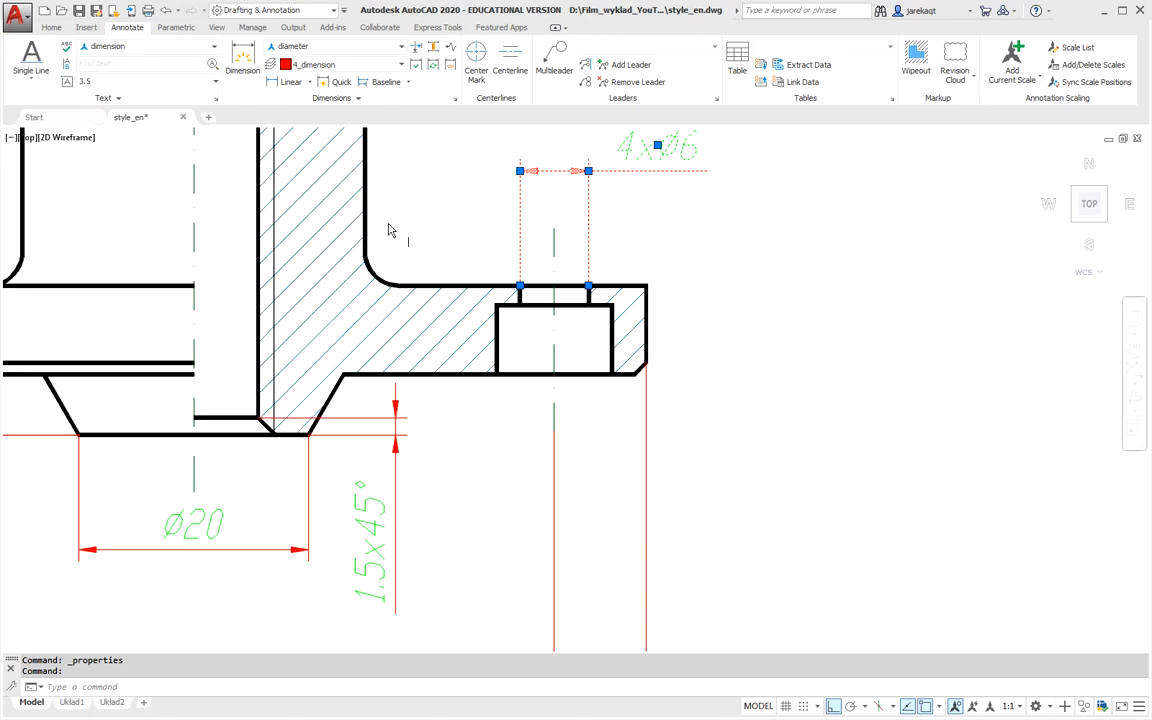
key(Escape)
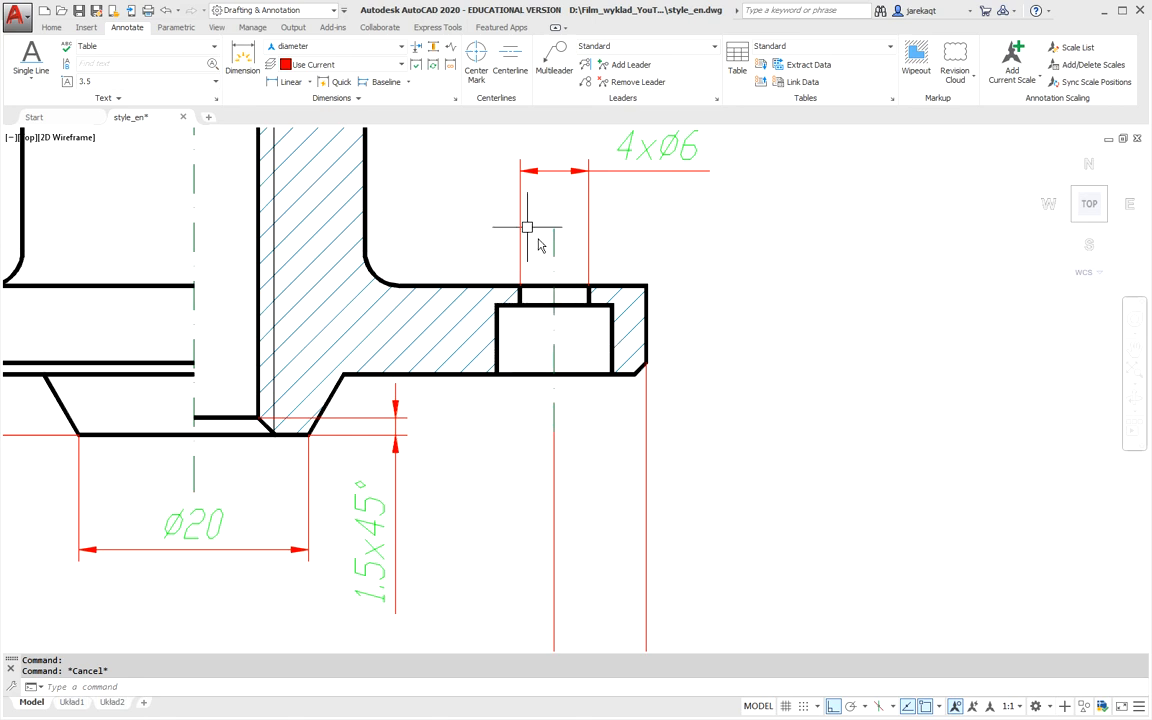
Copy the 4xØ6 hole dimension straight down to below the flange.
click(50, 28)
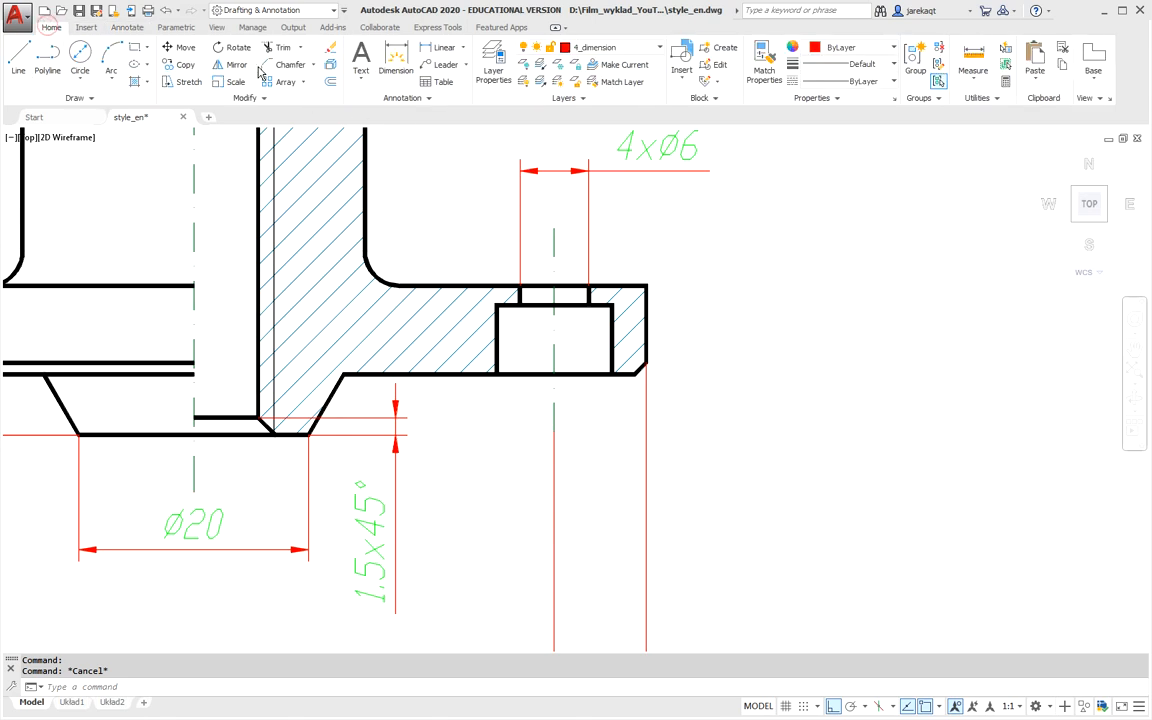
click(178, 64)
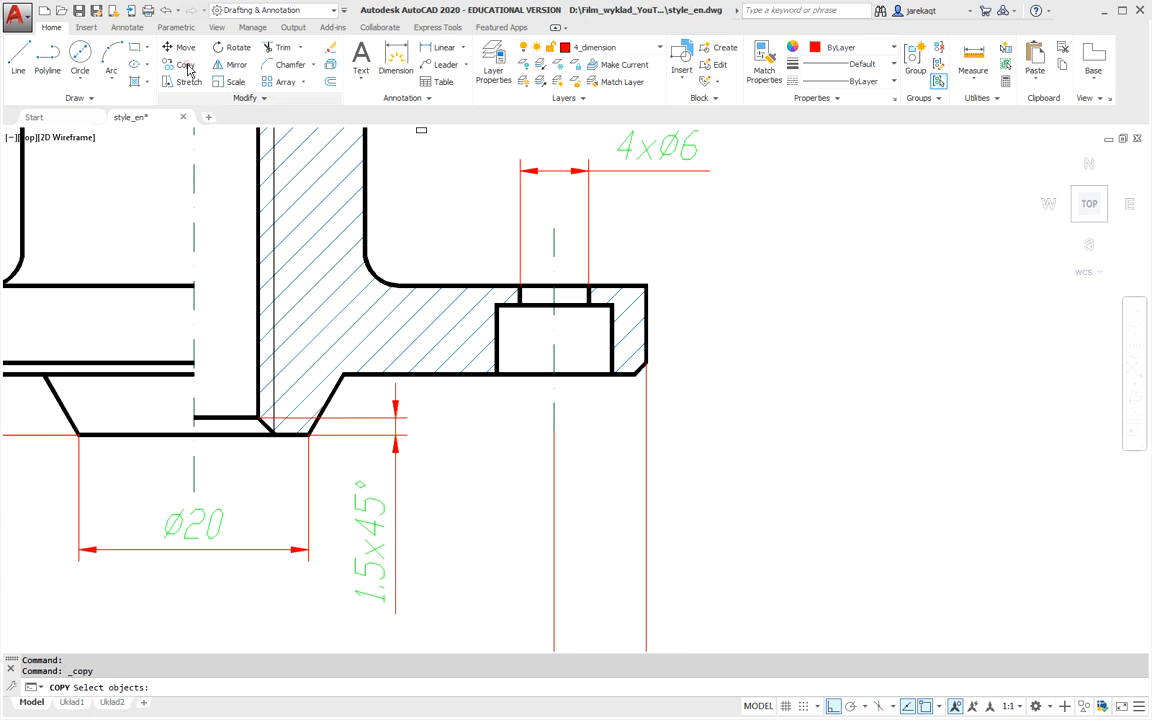
click(586, 208)
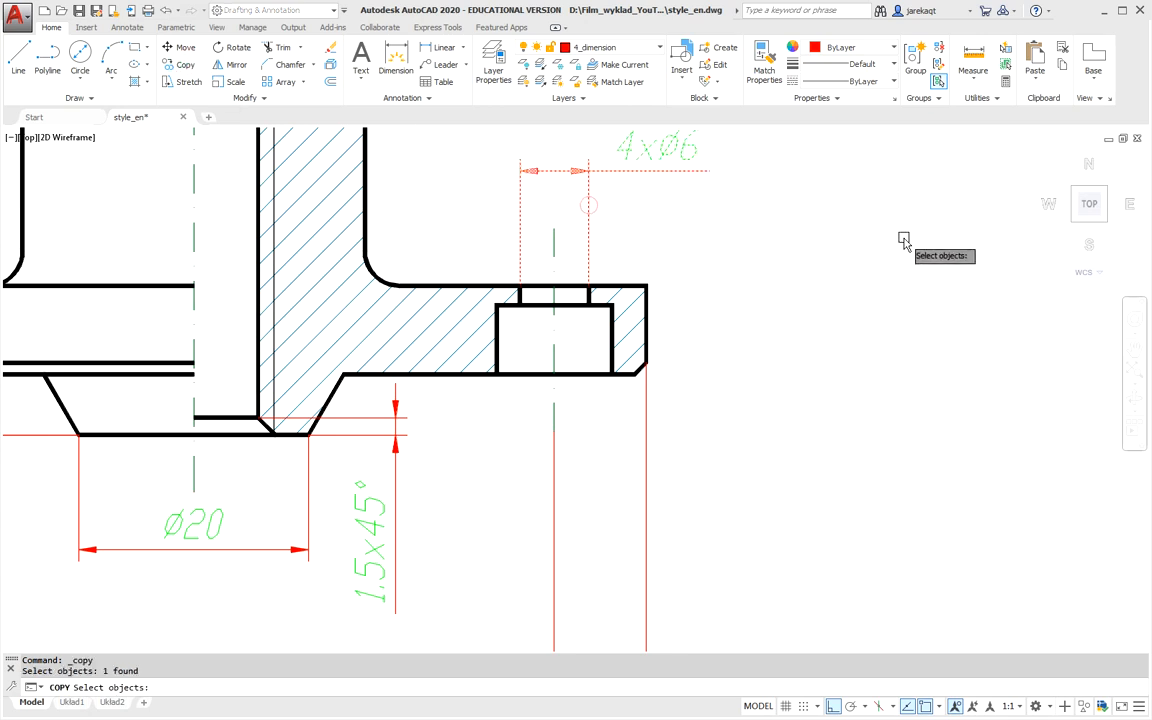
key(Return)
click(794, 257)
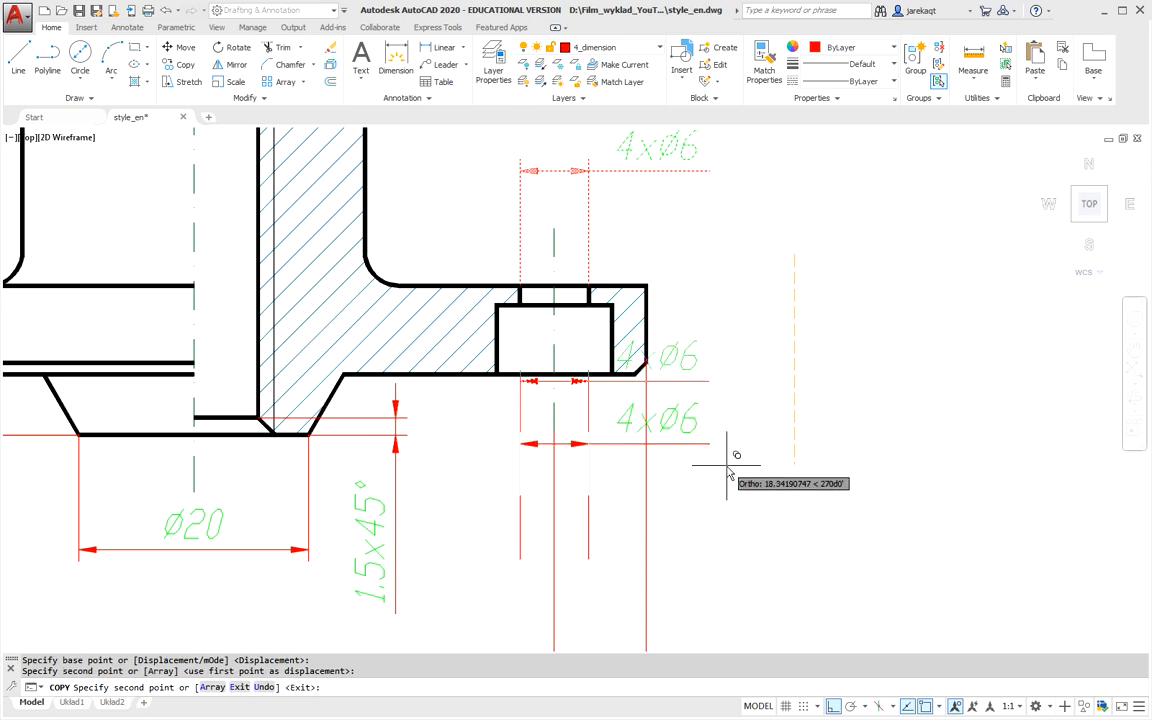
click(700, 480)
key(Escape)
Stretch the copied dimension's extension line origins to the two lower corners of the counterbore.
click(590, 501)
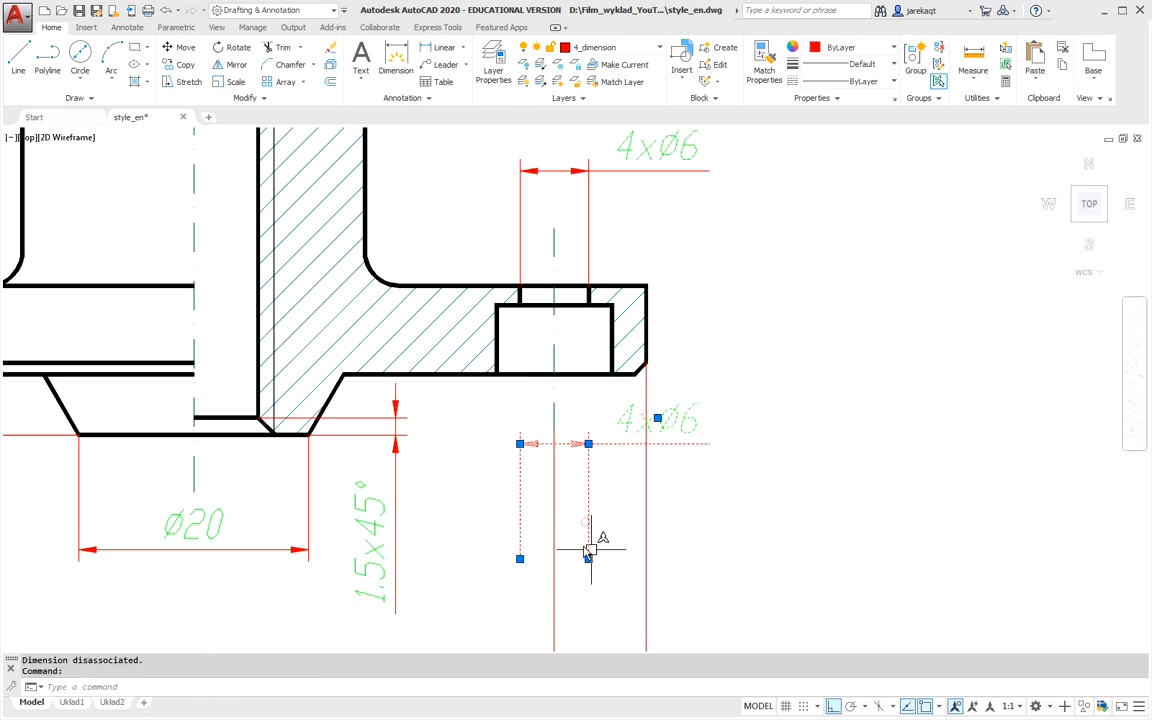
click(588, 558)
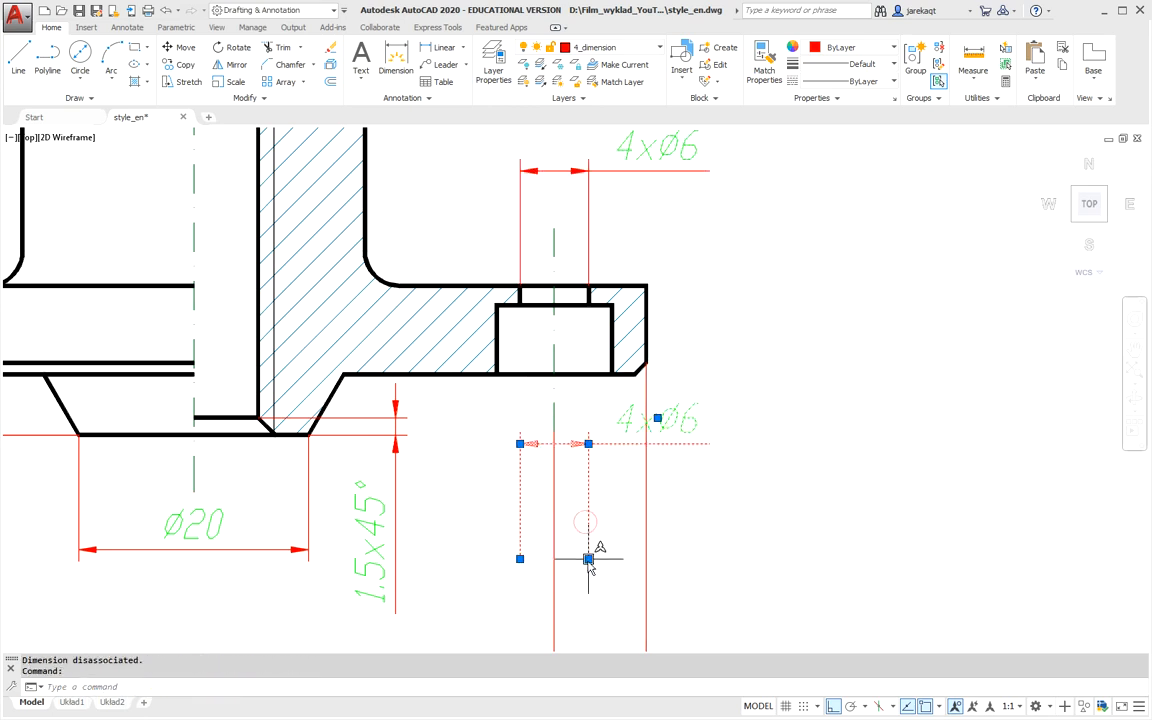
click(611, 376)
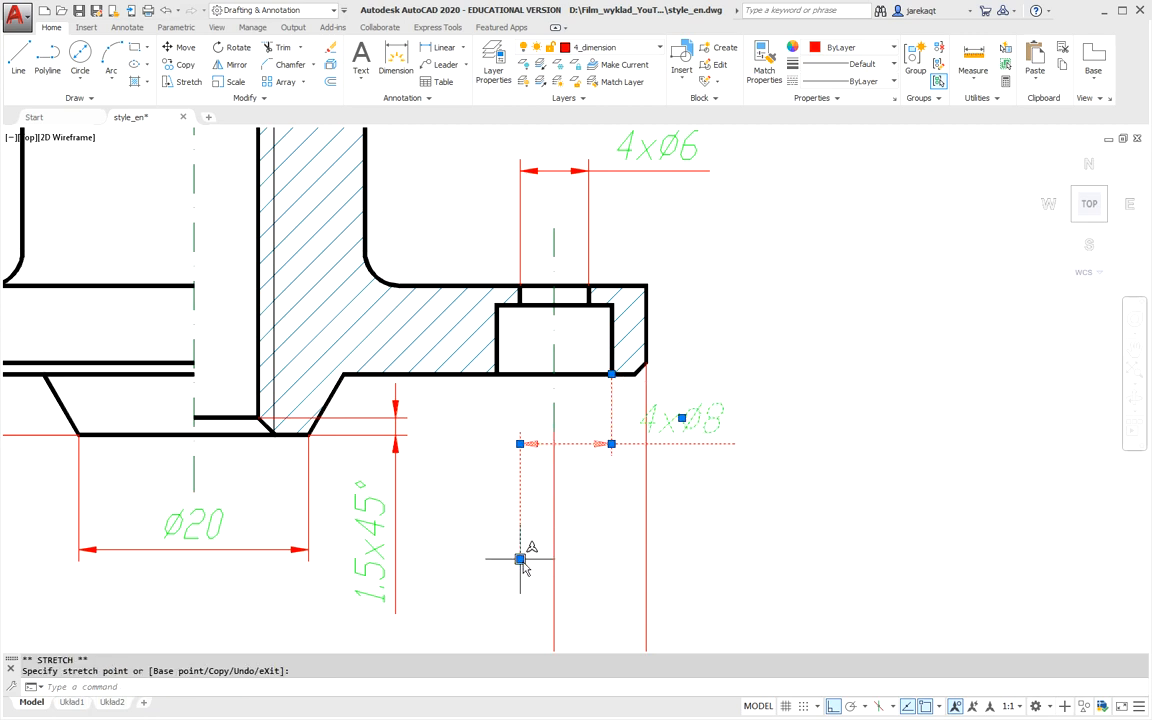
click(520, 557)
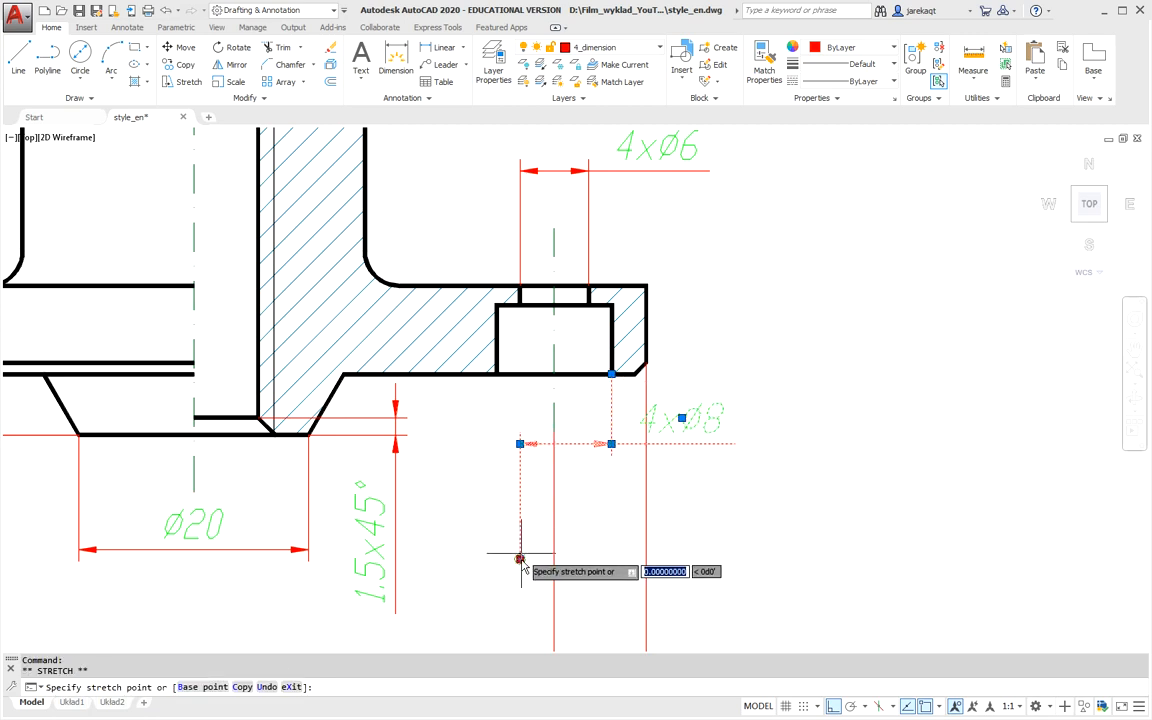
click(498, 375)
key(Escape)
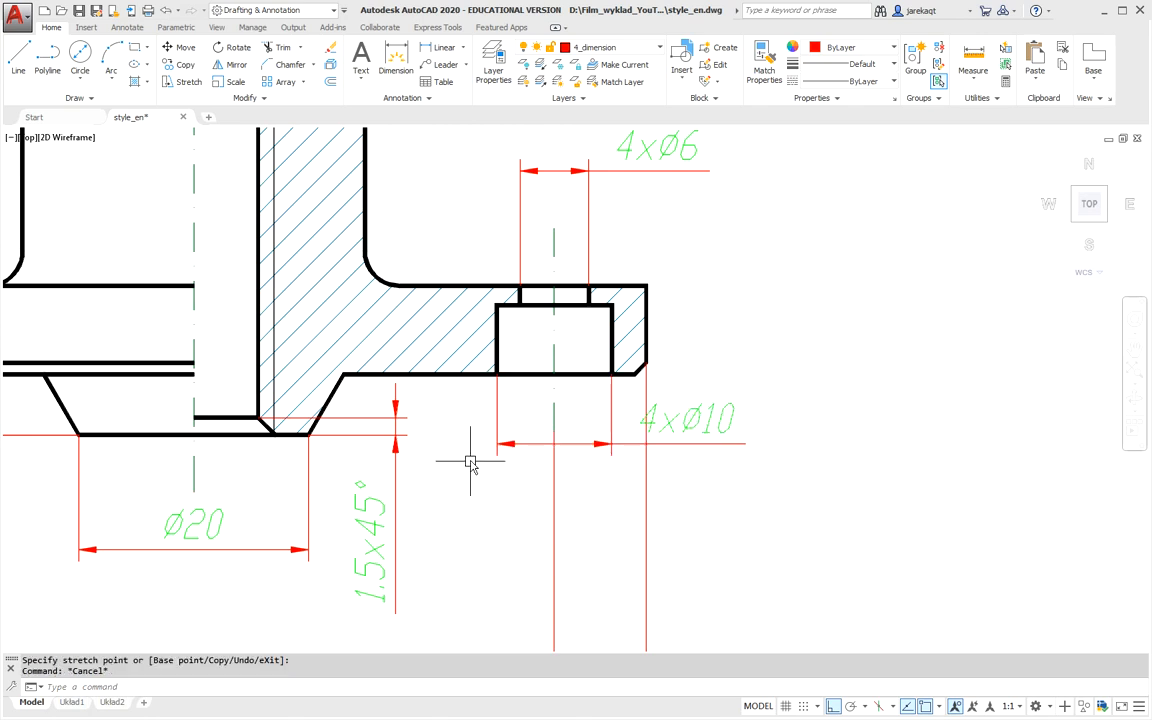
Move the counterbore diameter's dimension line to 5 units below the lower end of the hole's centerline.
click(572, 444)
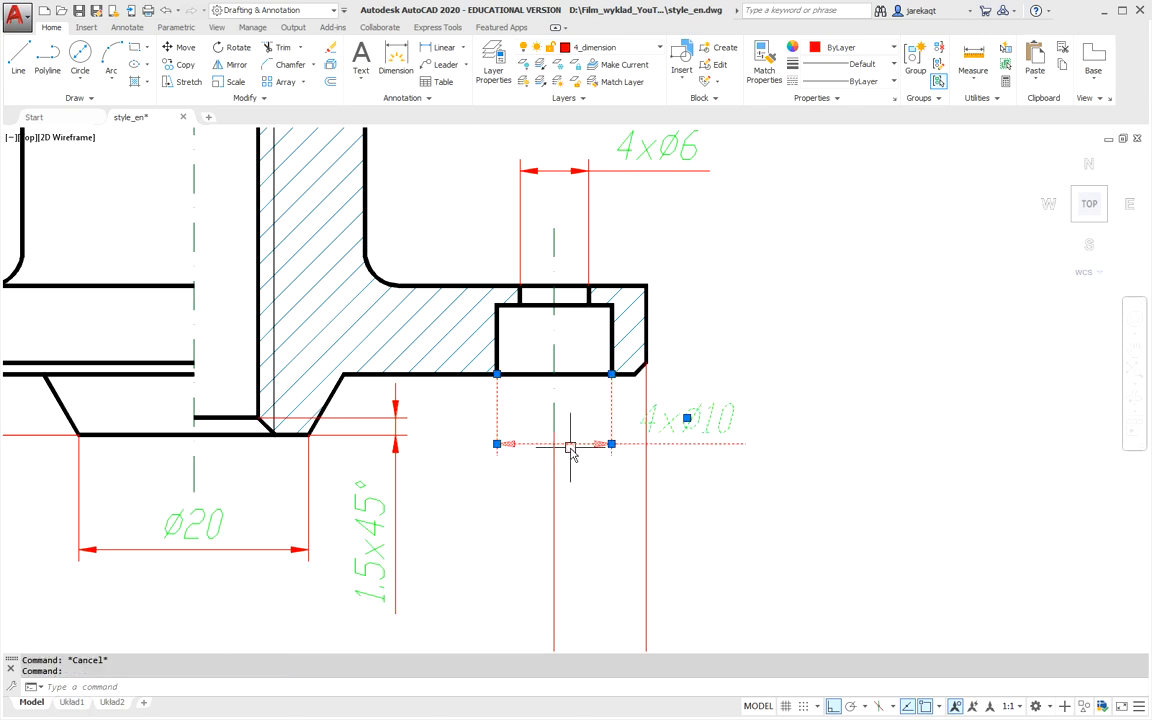
click(611, 444)
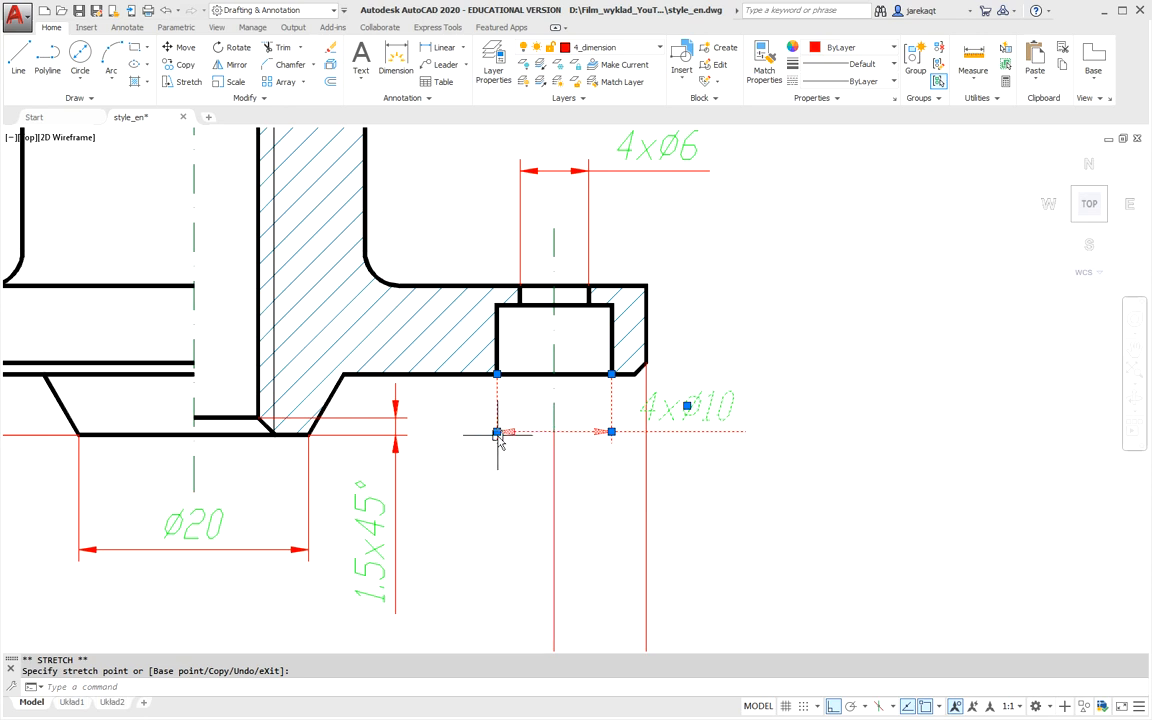
click(533, 431)
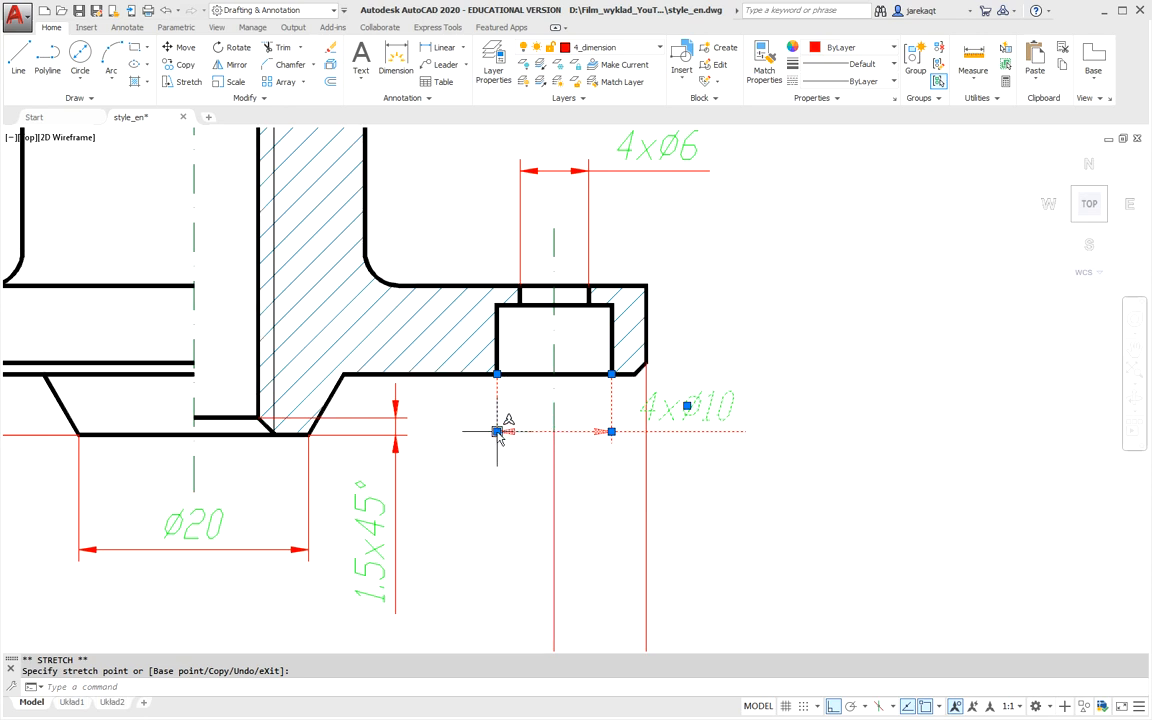
click(497, 431)
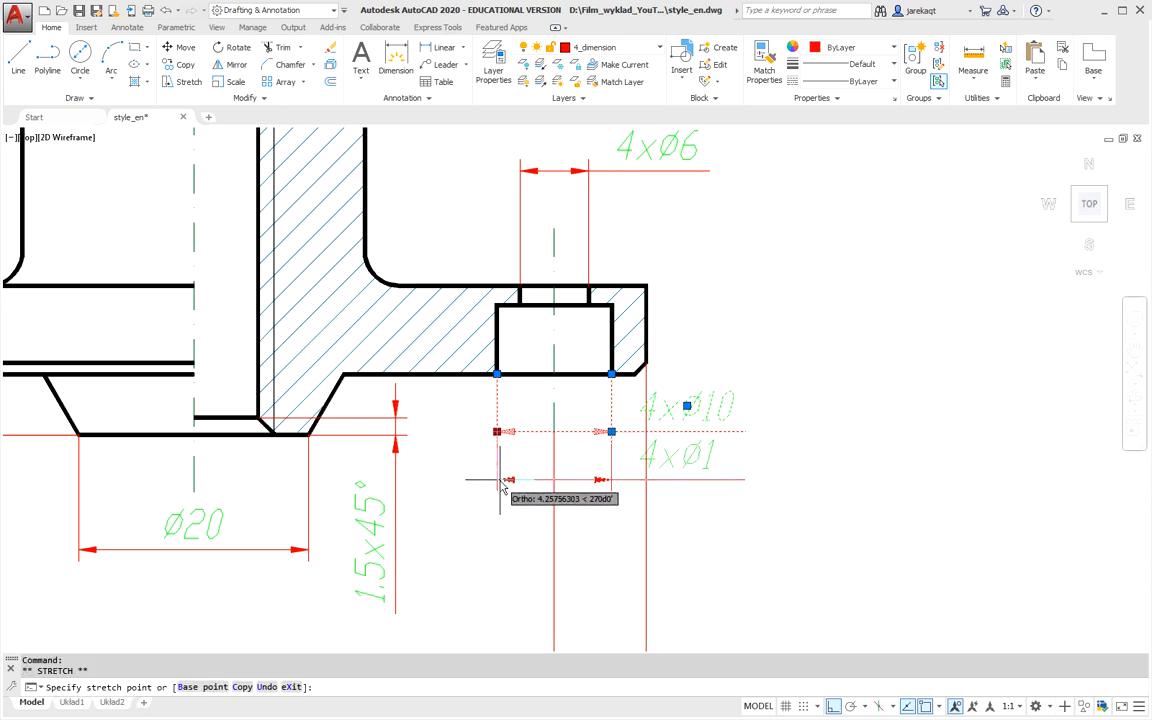
text(5)
key(Return)
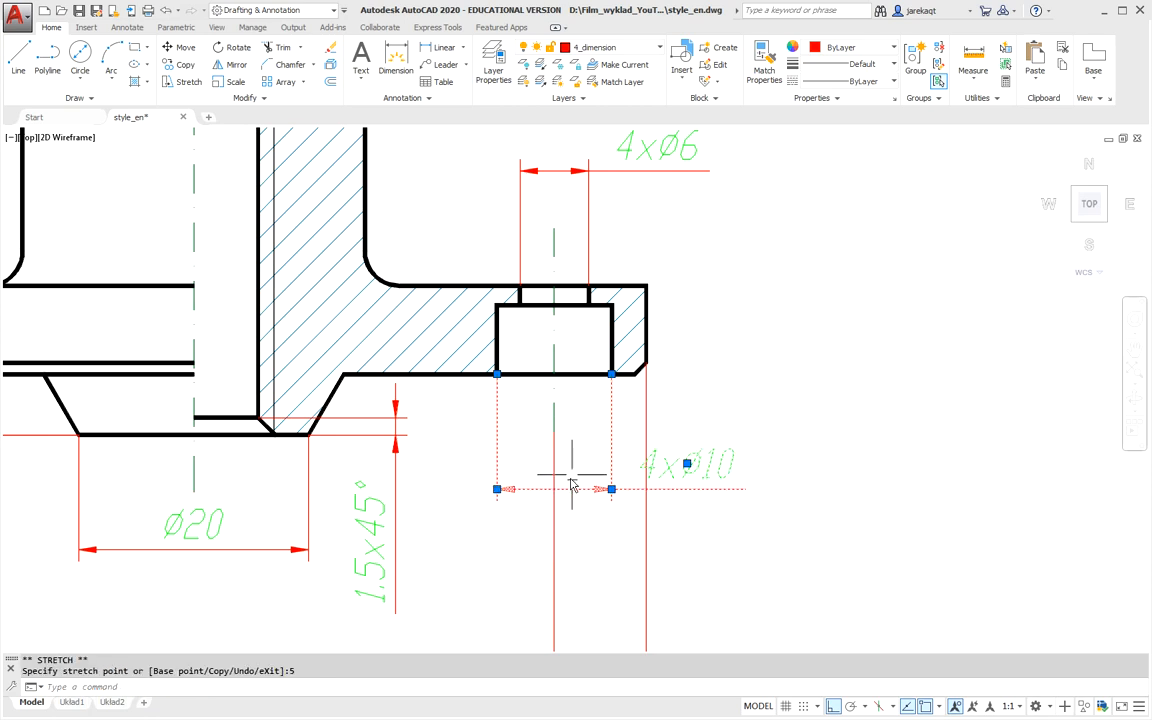
key(Escape)
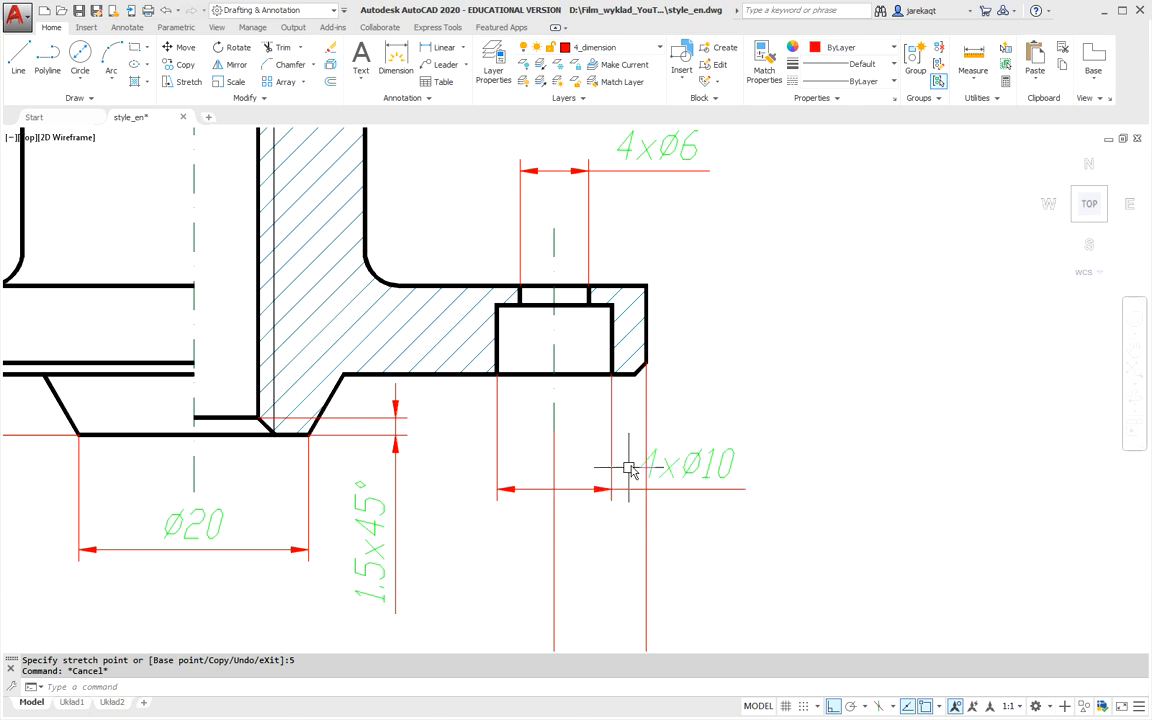
Shift the counterbore diameter's text outward so it clears the extension line at the flange's outer edge.
click(679, 474)
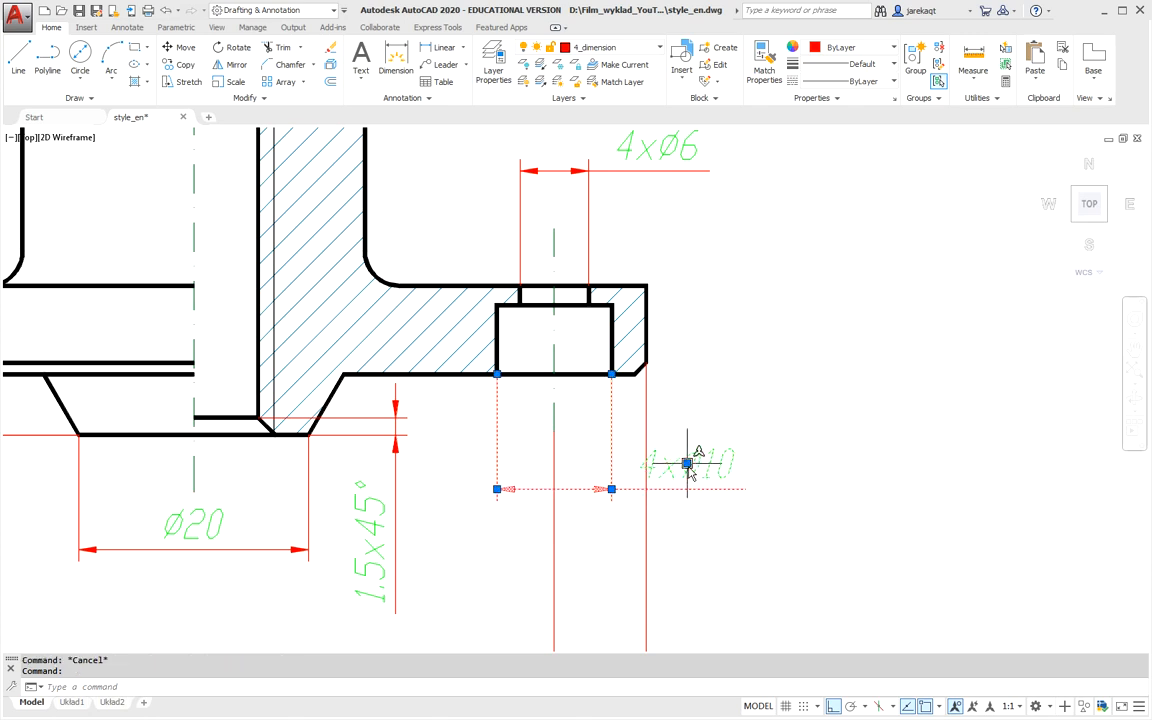
click(686, 466)
key(Escape)
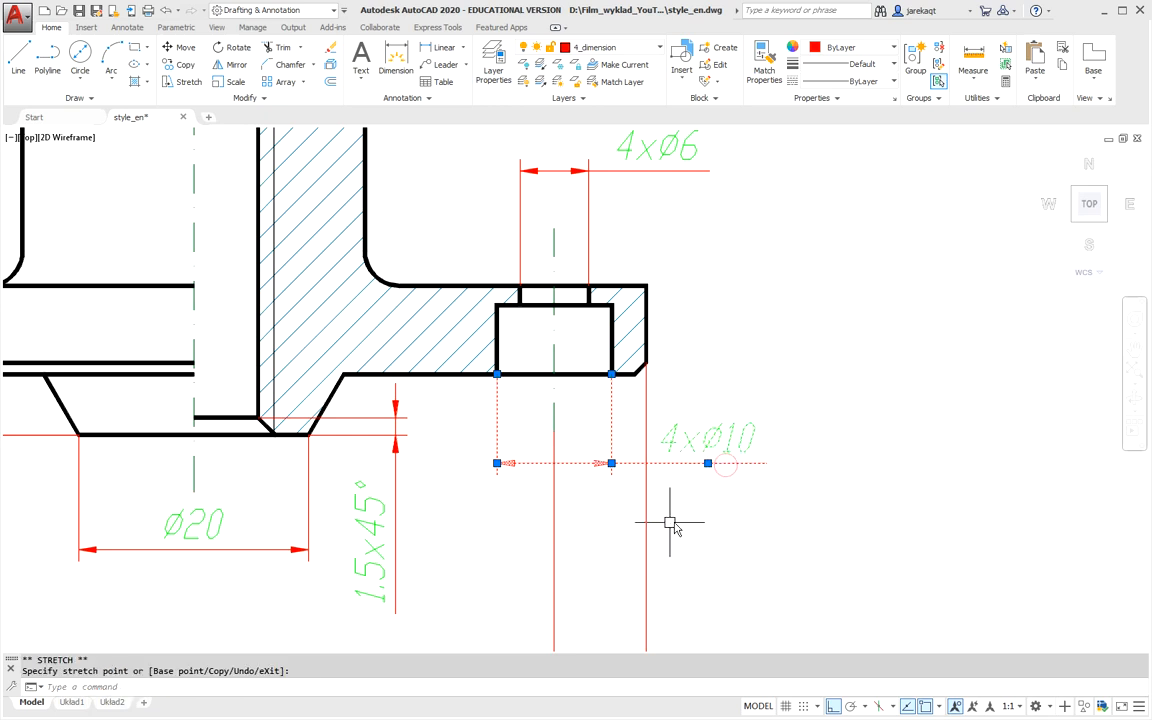
click(665, 517)
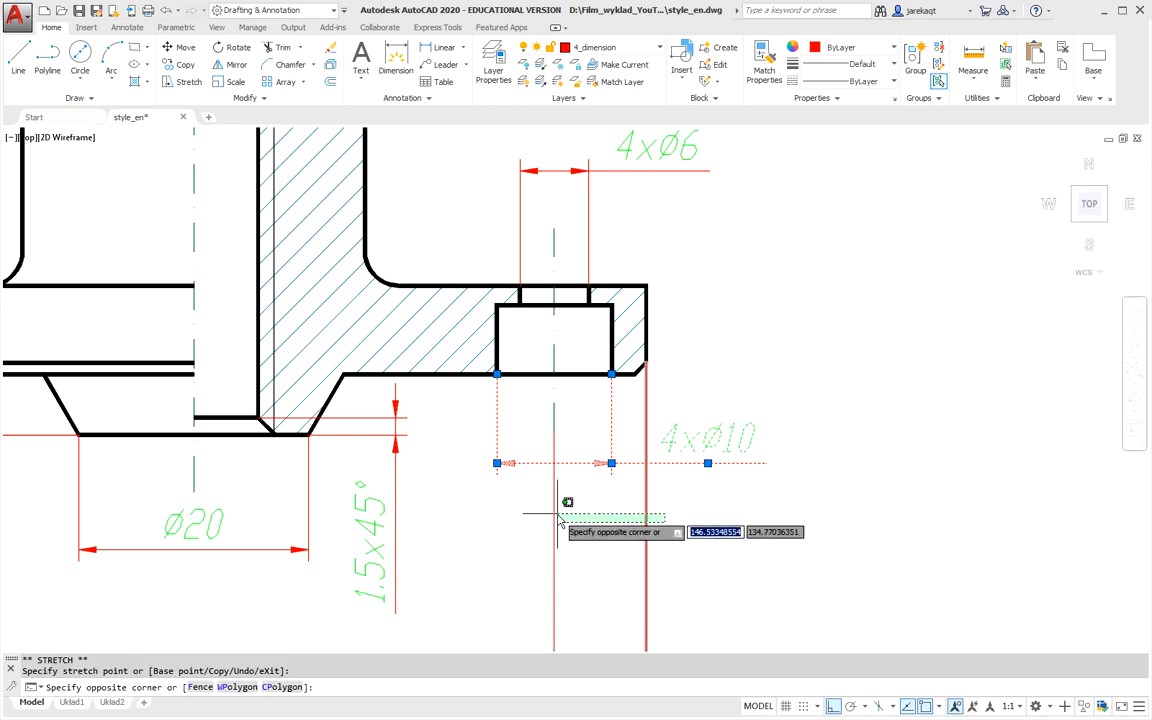
key(Escape)
key(Escape)
scroll(527, 506, down, 2)
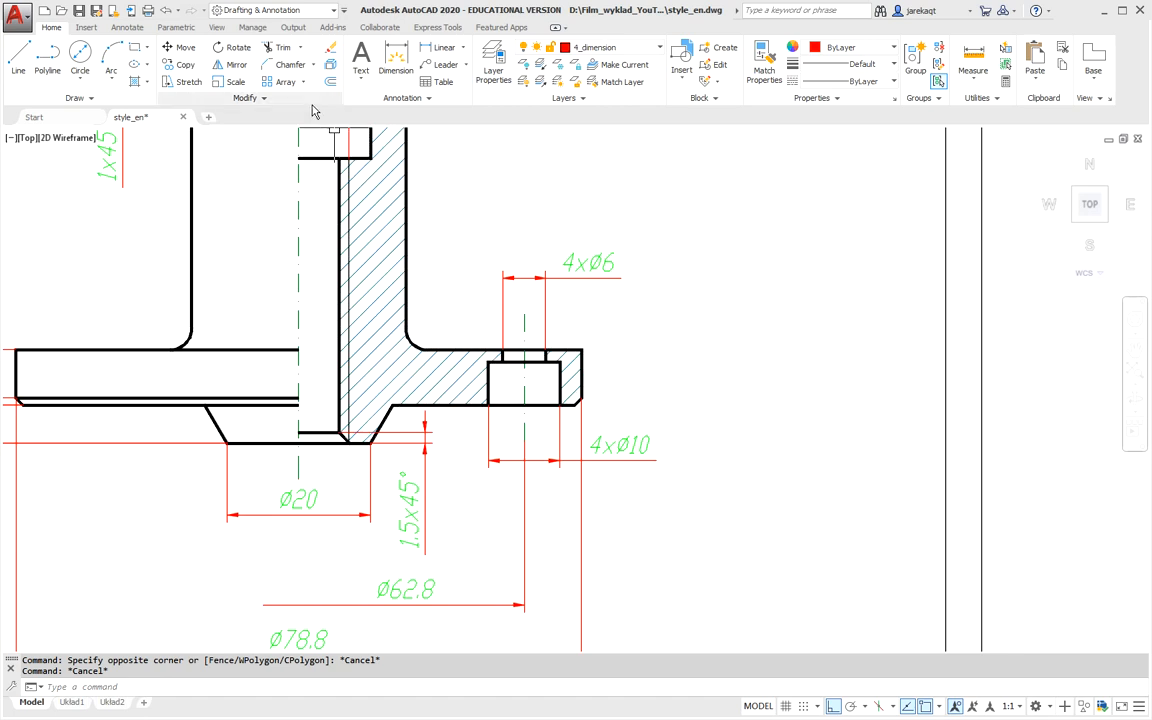
Using the Polish dimension style, add a linear dimension for the counterbore's depth, with its dimension line 10 units outward from the counterbore's upper outer corner.
click(127, 28)
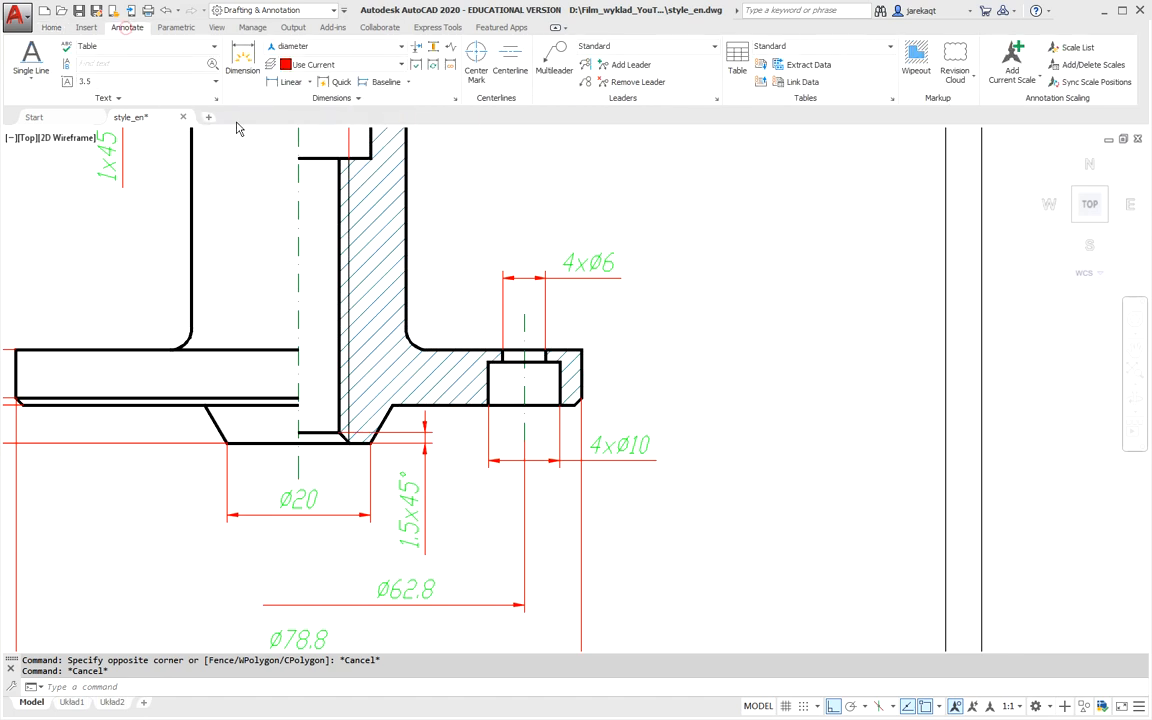
click(402, 47)
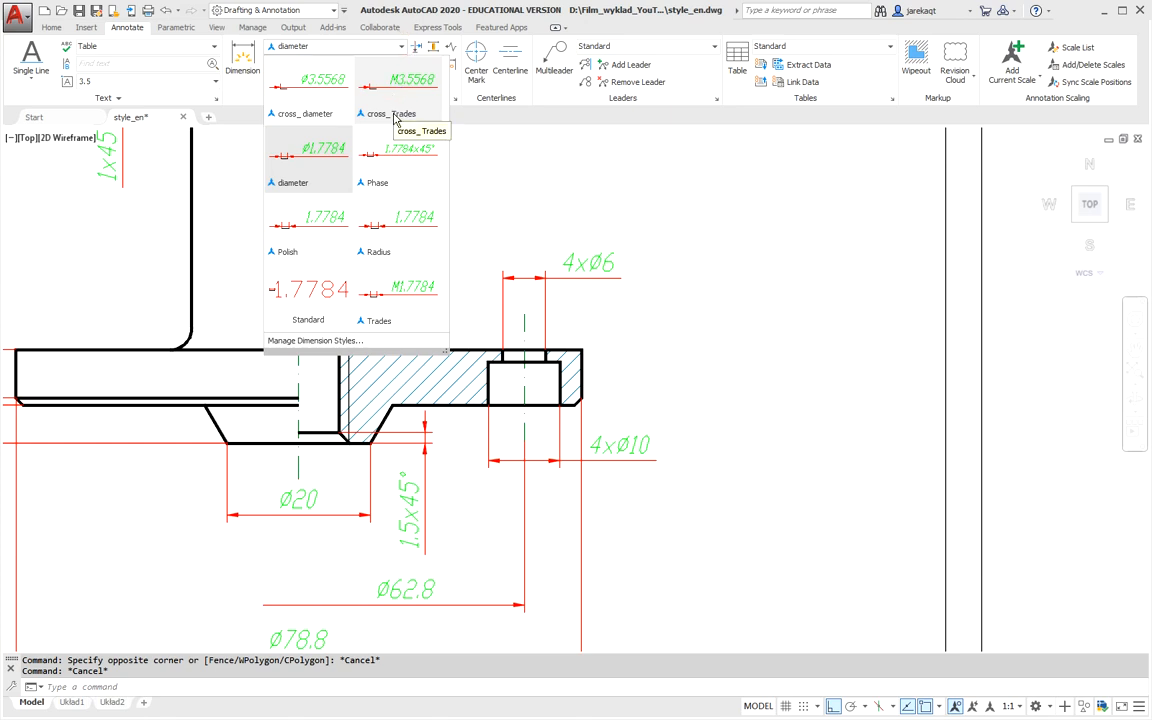
click(285, 228)
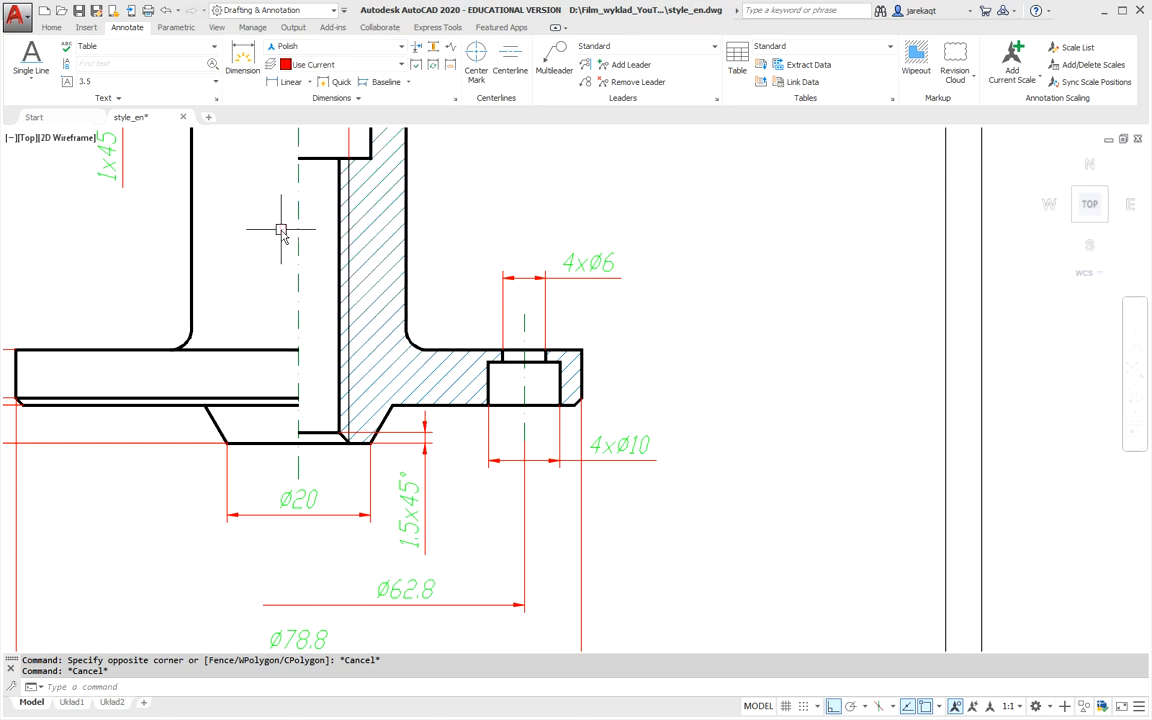
click(288, 82)
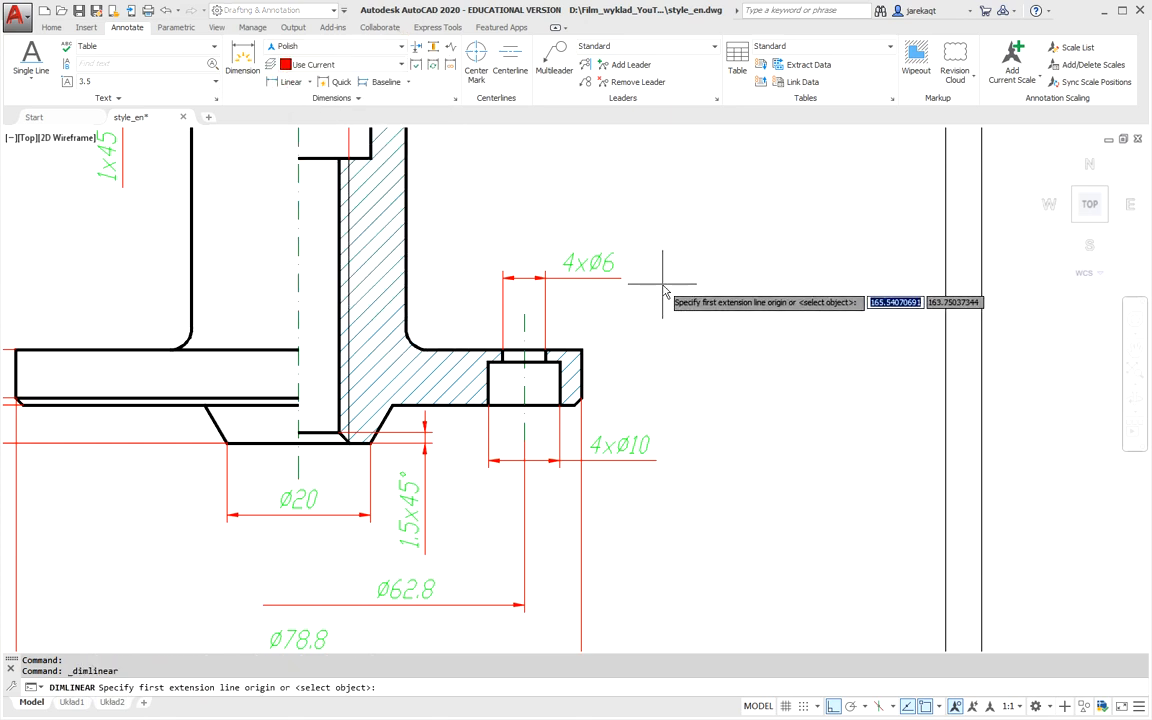
scroll(636, 402, up, 2)
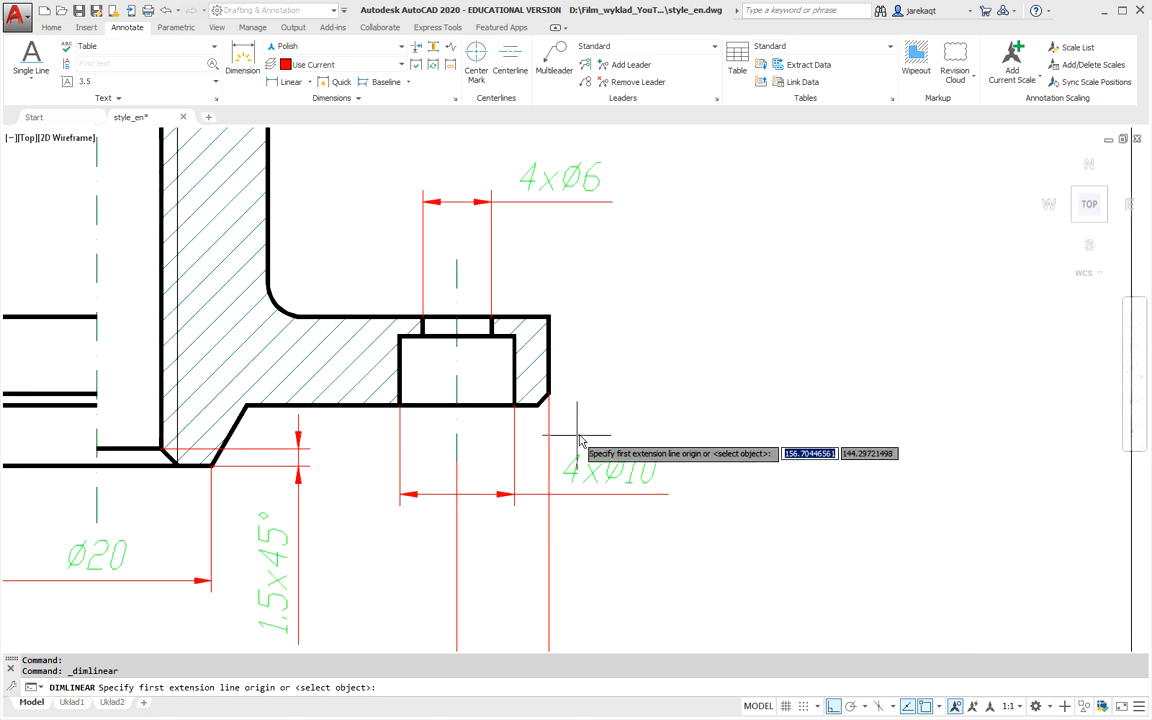
click(537, 405)
click(514, 336)
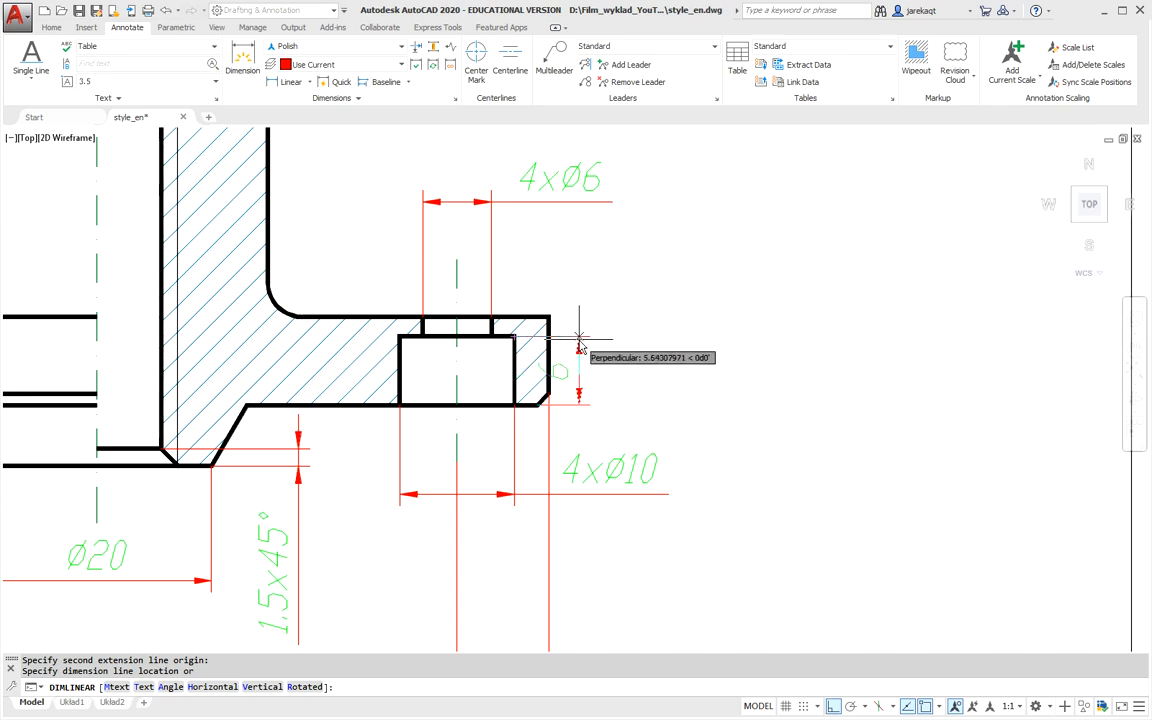
text(1)
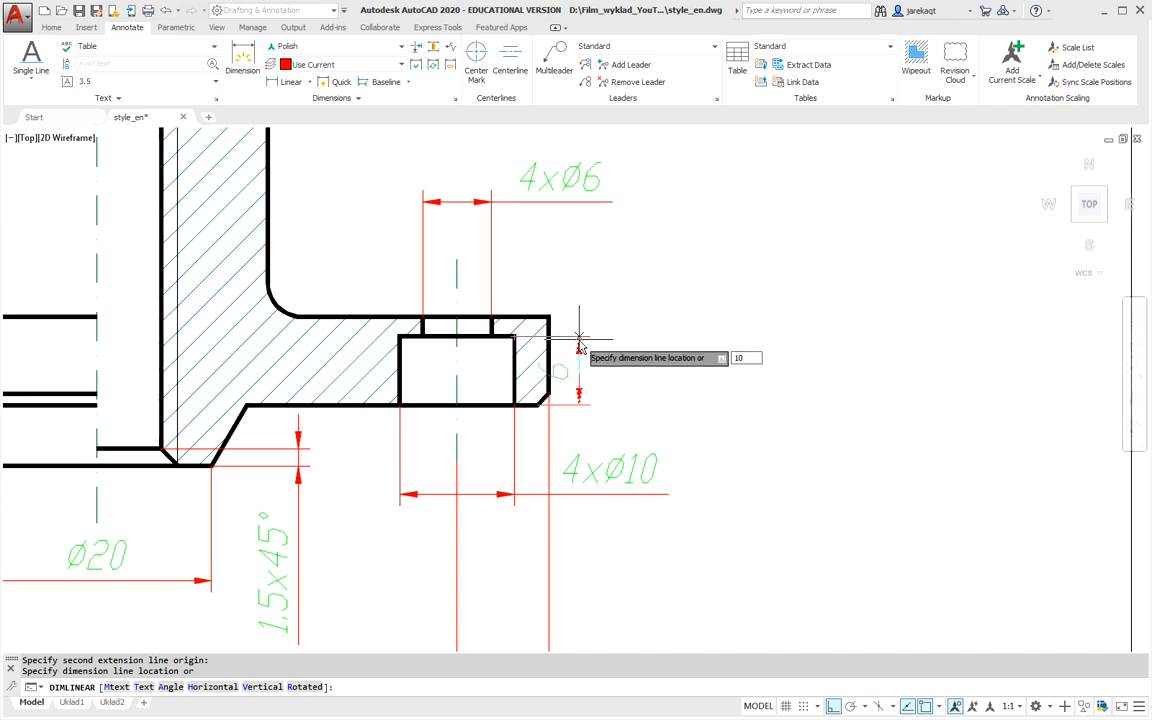
text(0)
key(Return)
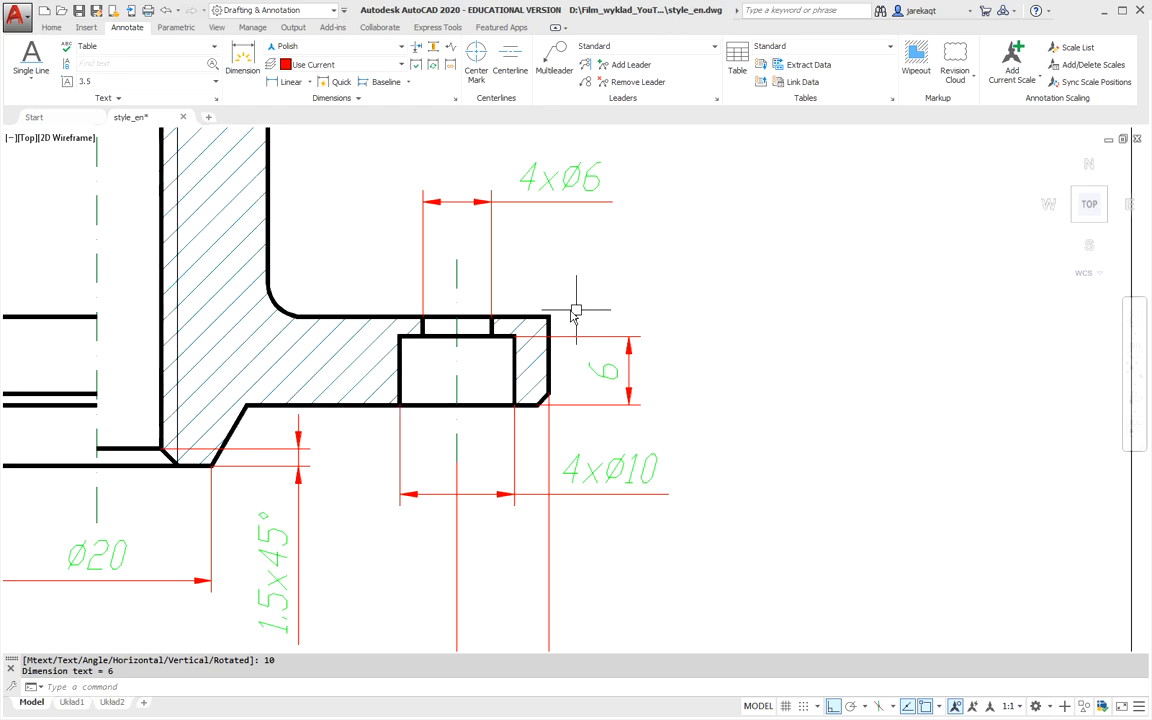
Add an angular dimension between the sloped edge of the hub's lower cone and the vertical centerline, placing its arc above the flange.
scroll(620, 295, down, 2)
scroll(563, 427, up, 1)
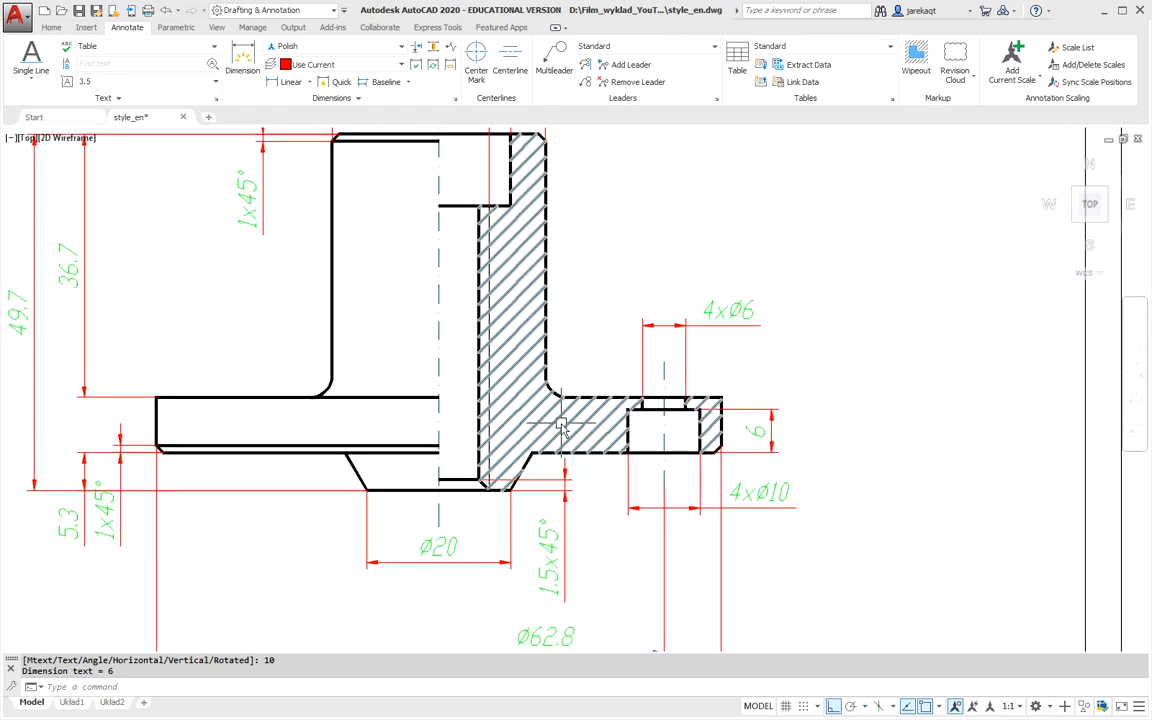
scroll(490, 370, down, 2)
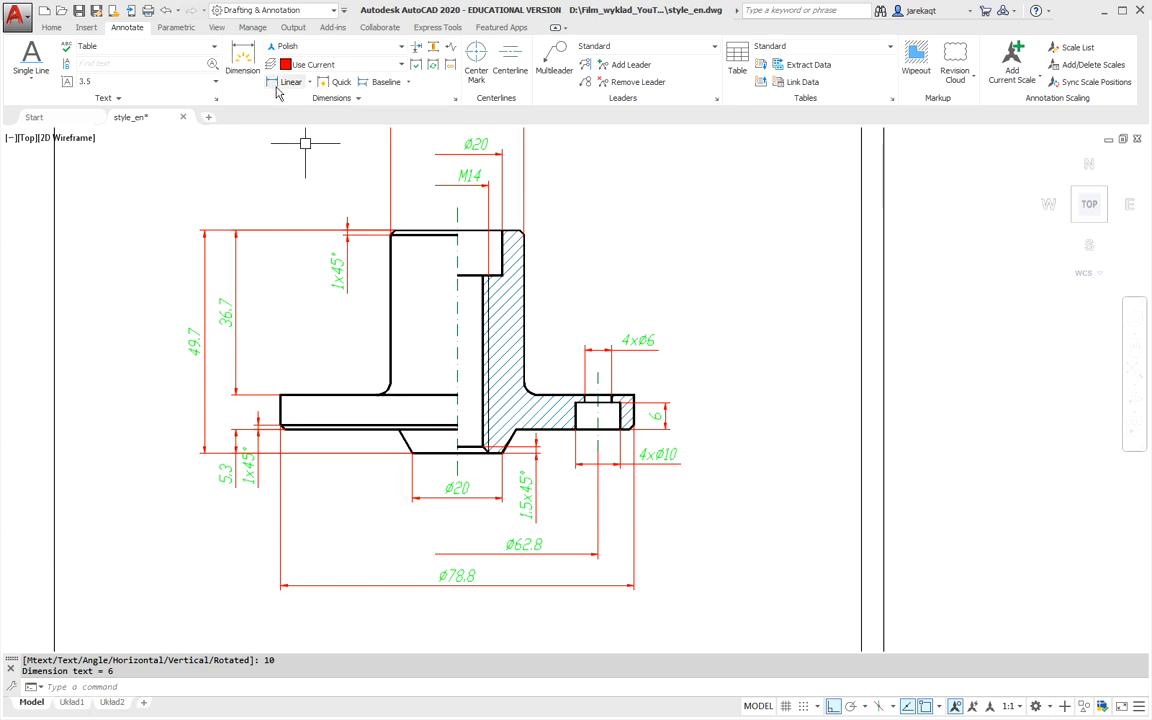
click(311, 85)
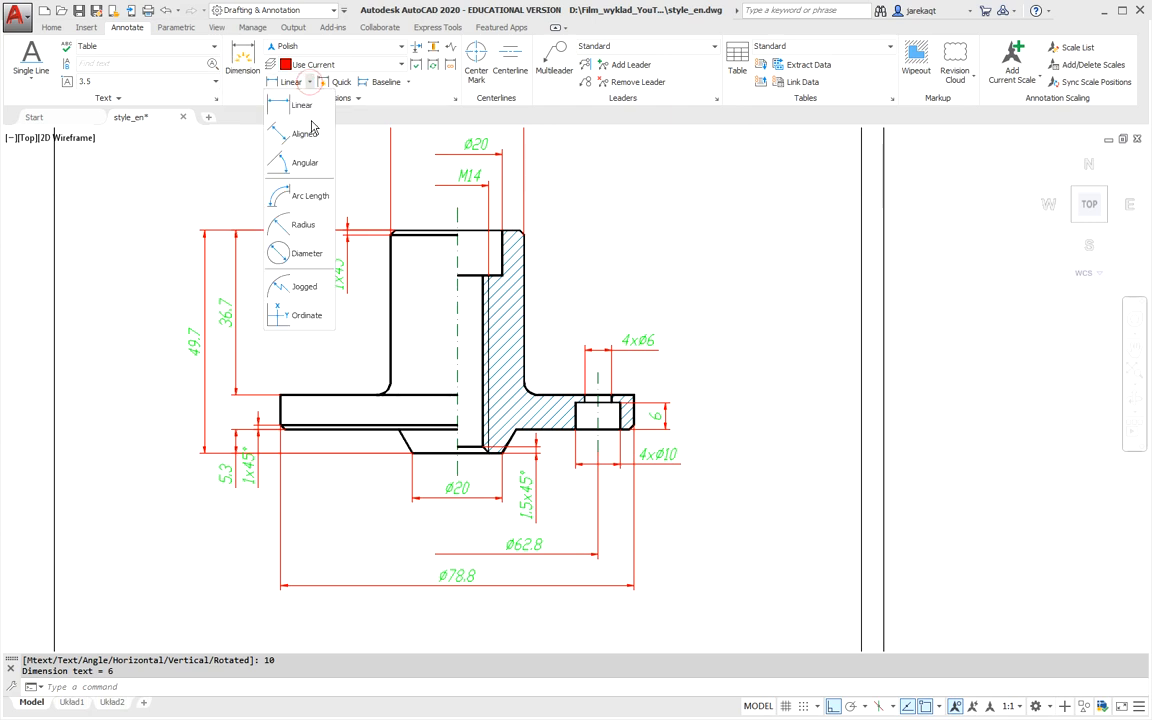
click(298, 166)
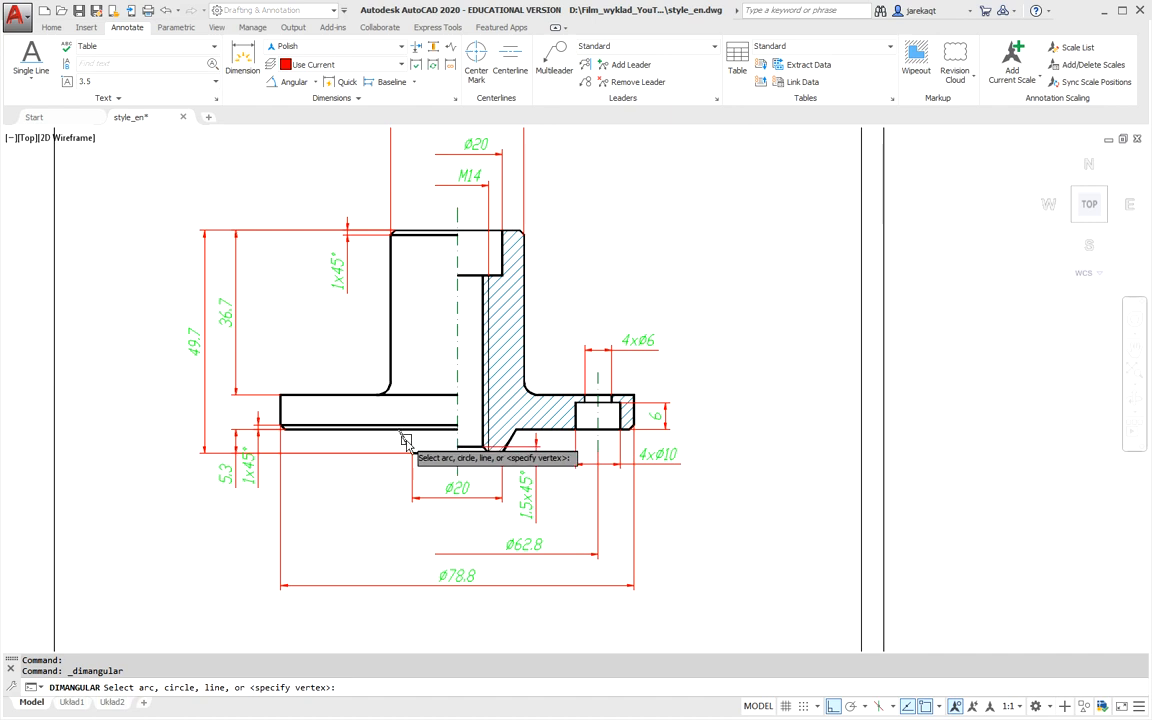
click(448, 426)
click(452, 432)
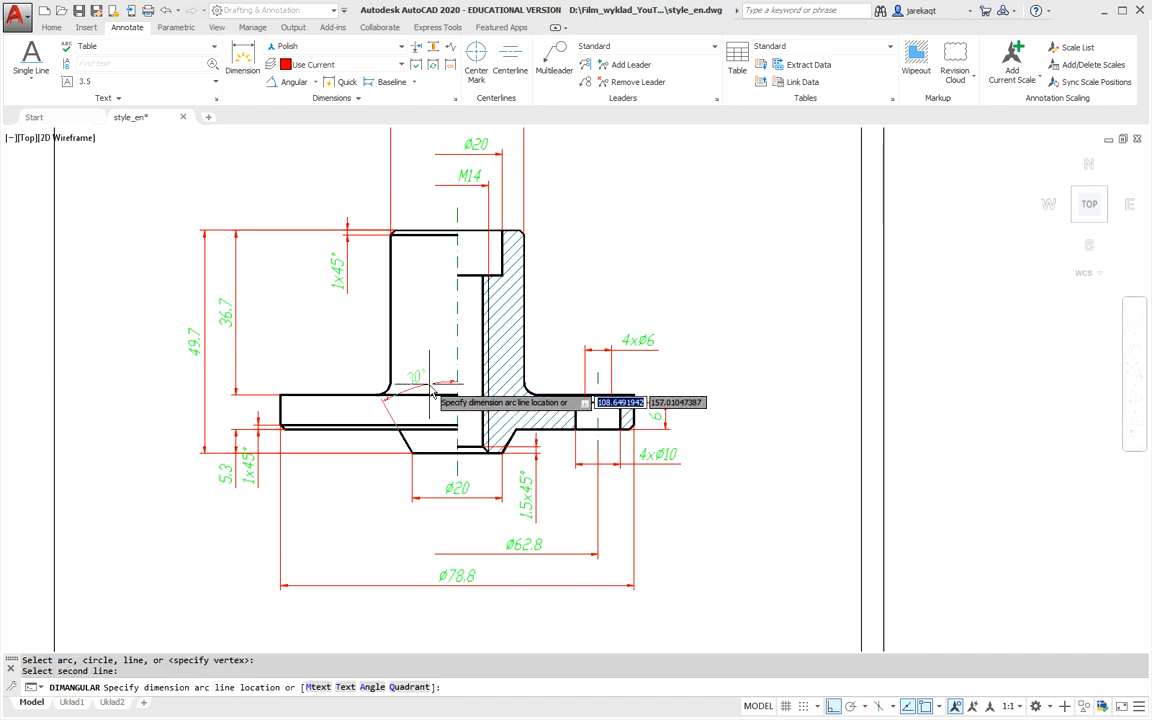
click(430, 390)
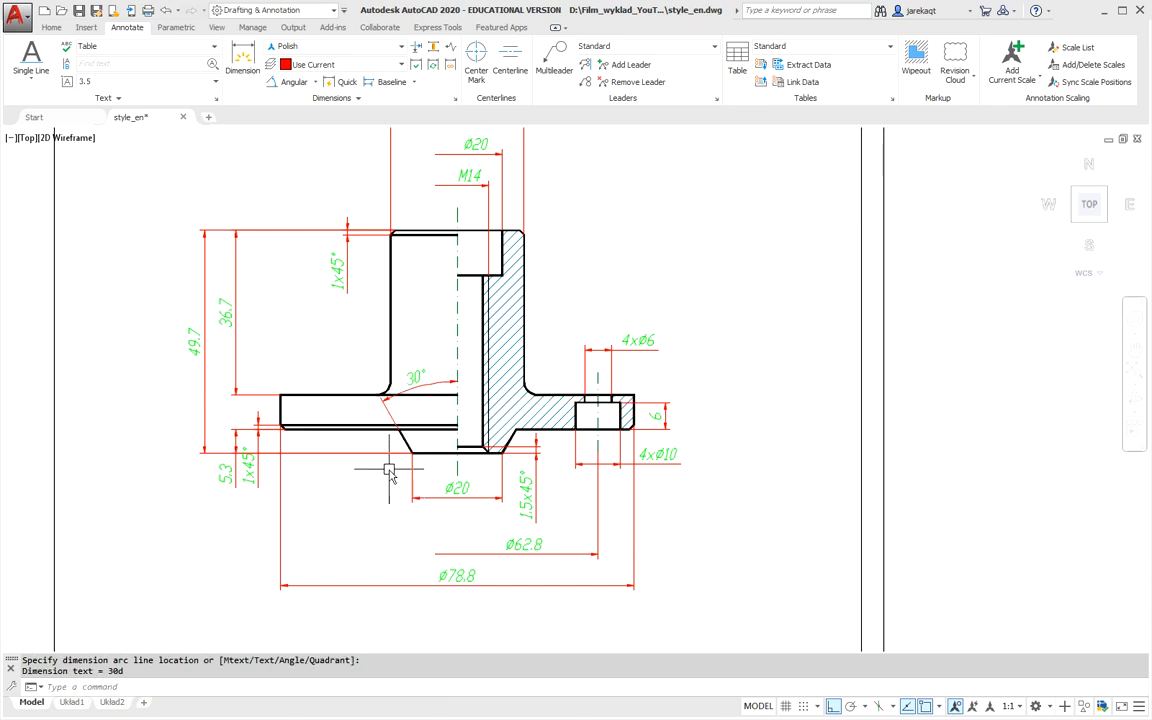
Modify the Polish dimension style so angular dimensions use a precision of 0d00'.
click(456, 100)
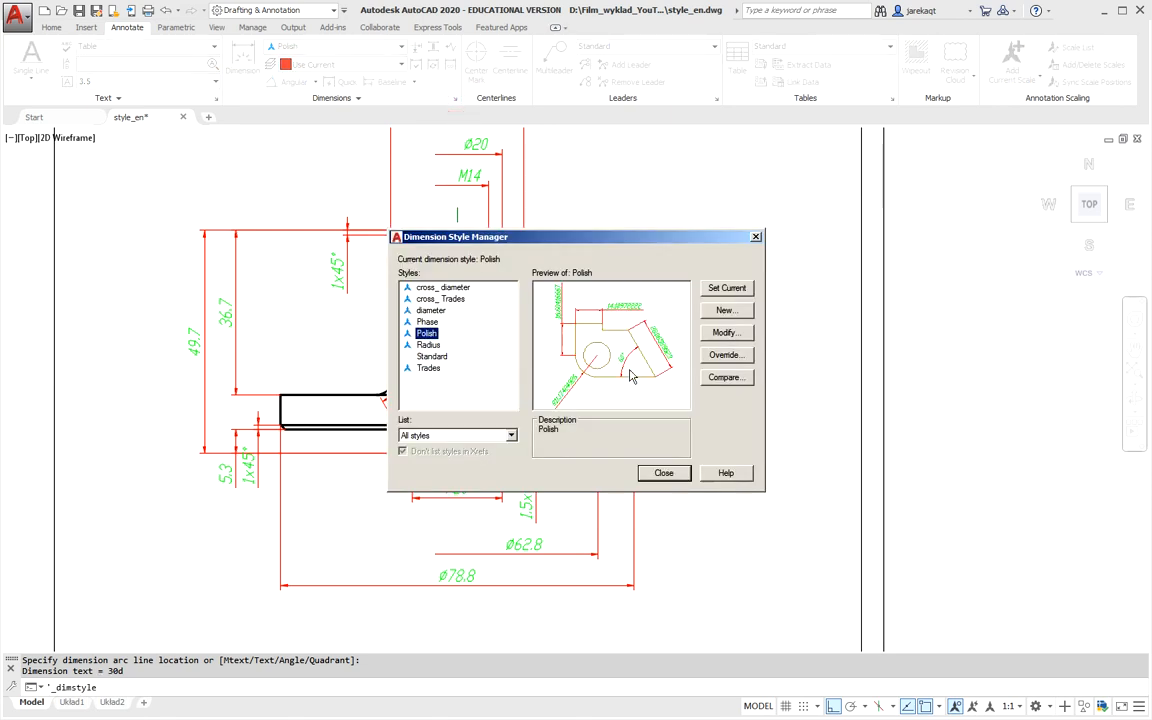
click(728, 333)
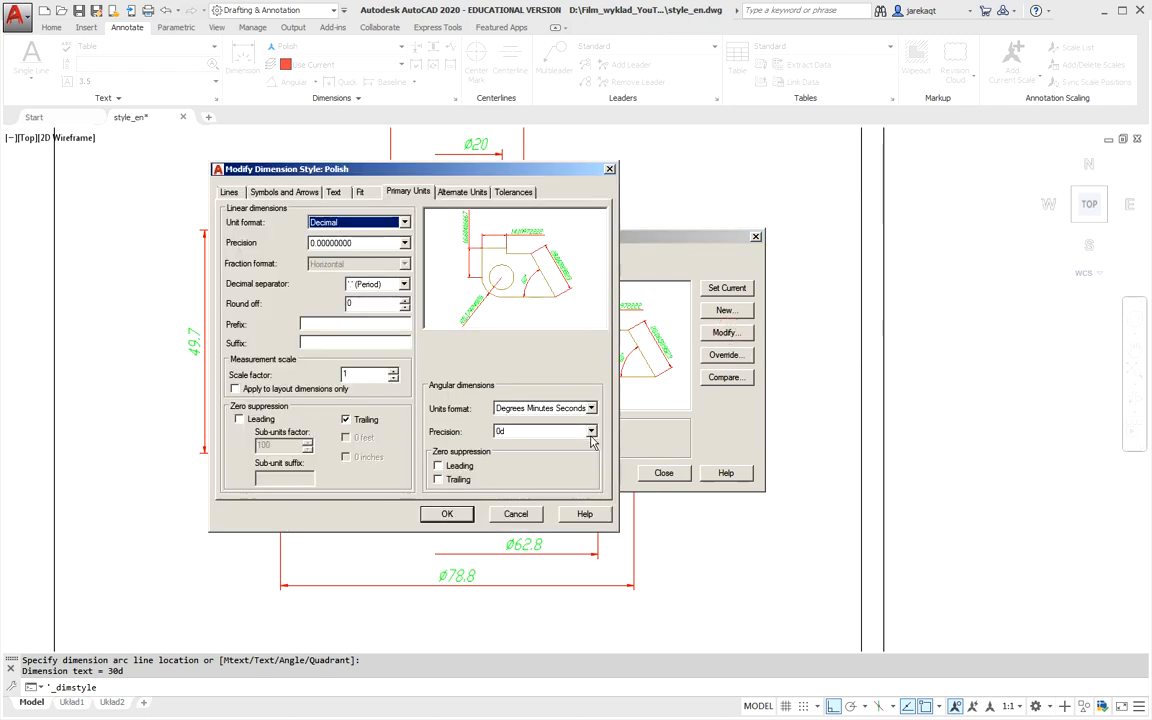
click(591, 433)
click(525, 452)
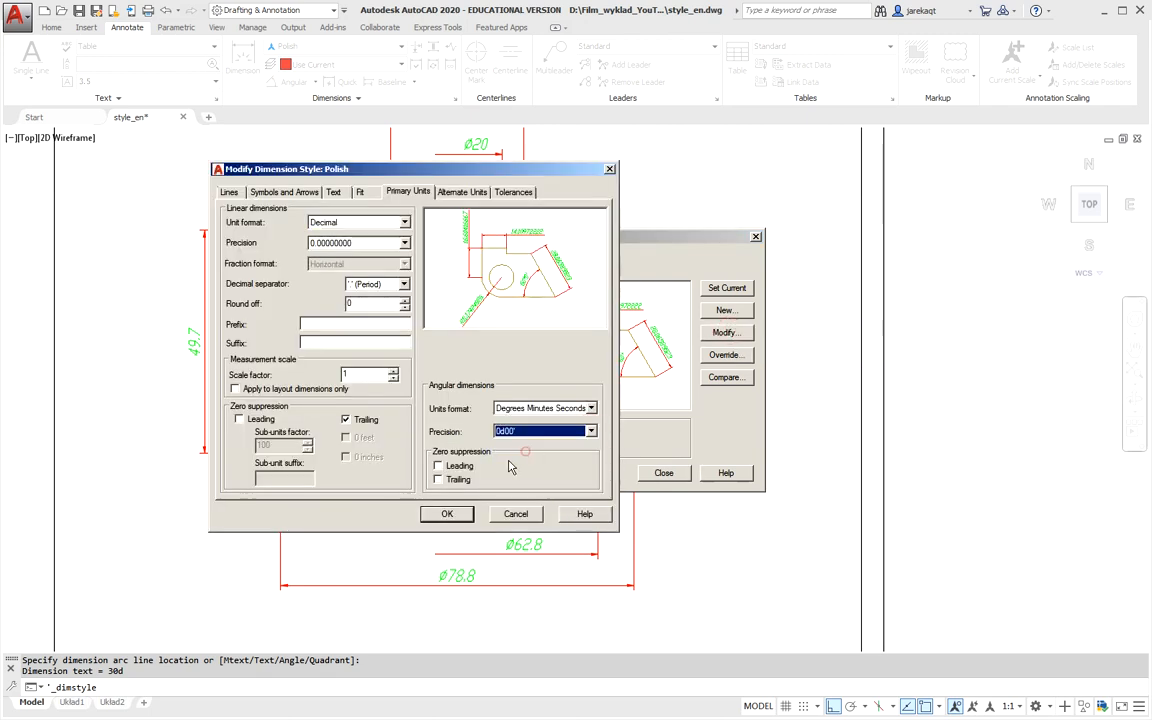
click(445, 514)
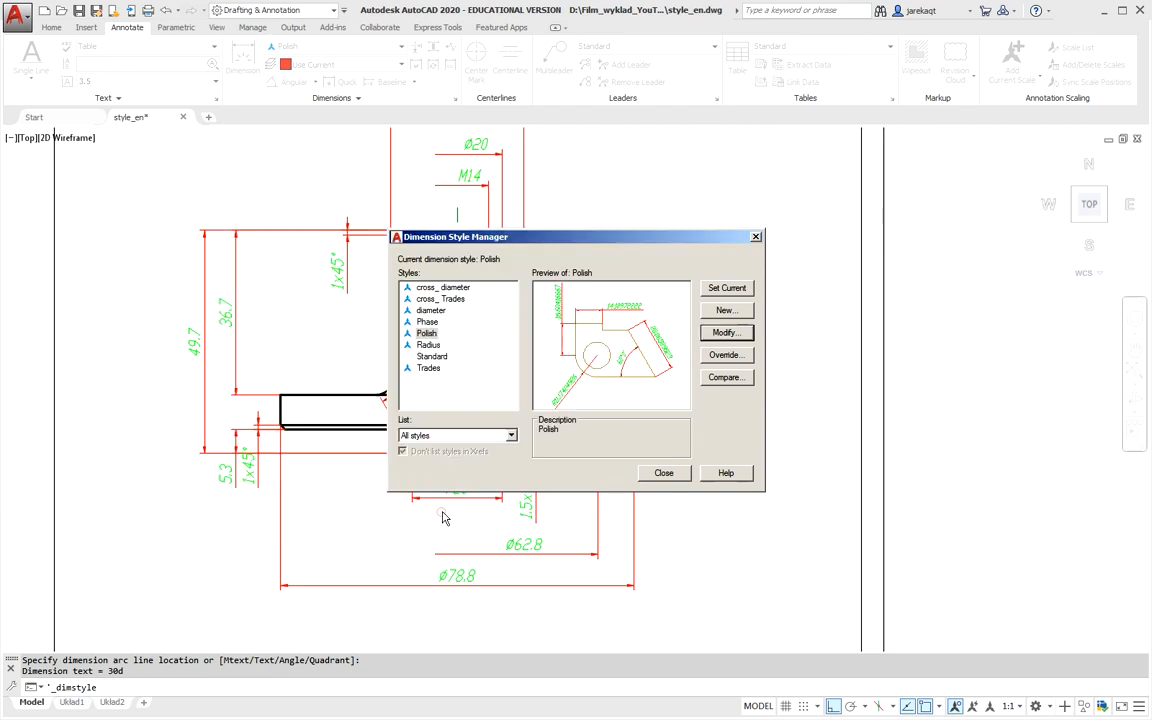
click(664, 476)
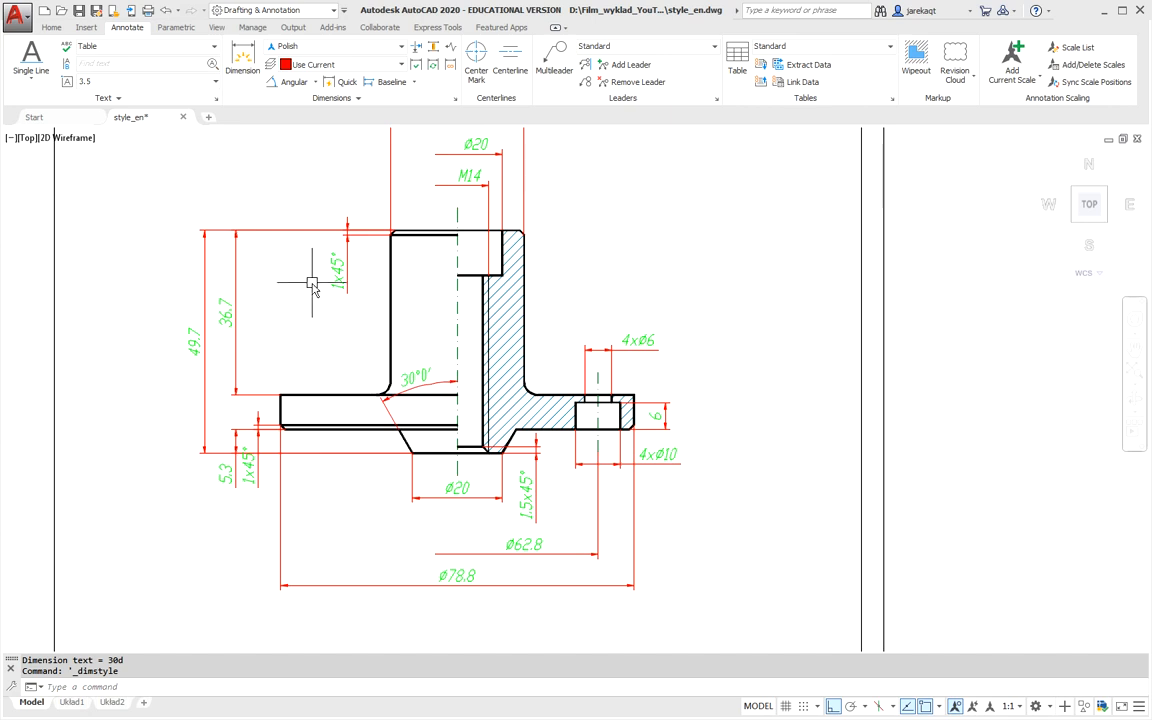
Add a center mark to the fillet arc where the hub's unsectioned side meets the flange.
click(475, 63)
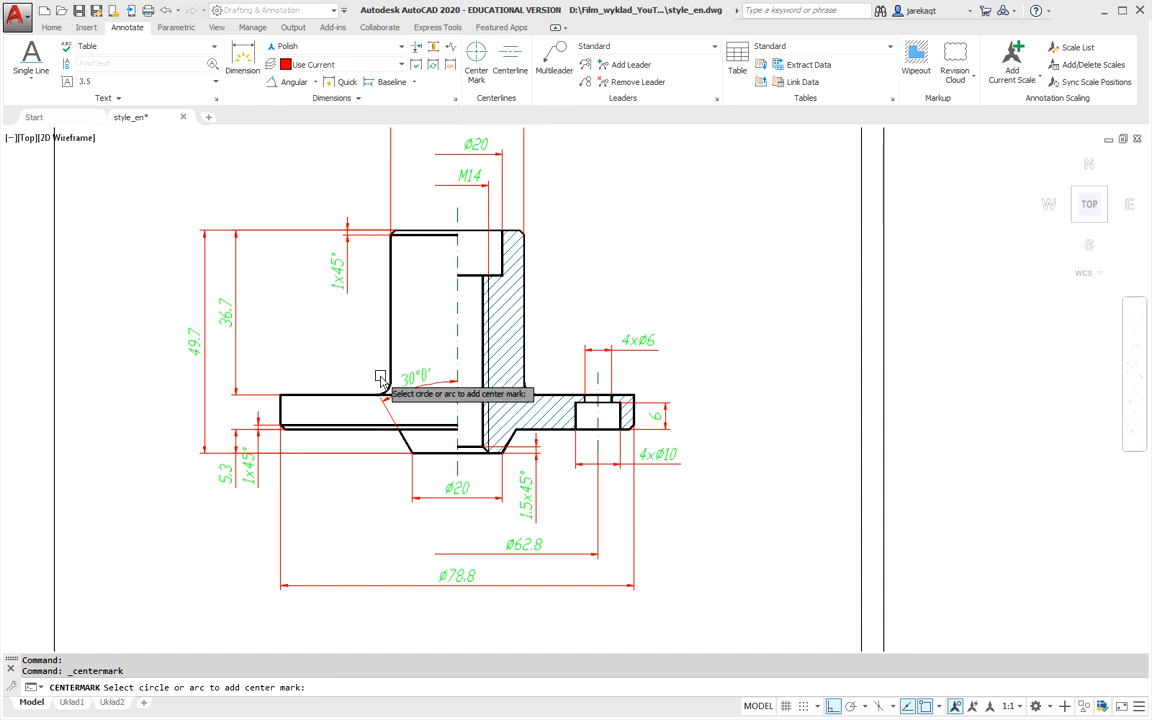
scroll(383, 393, up, 2)
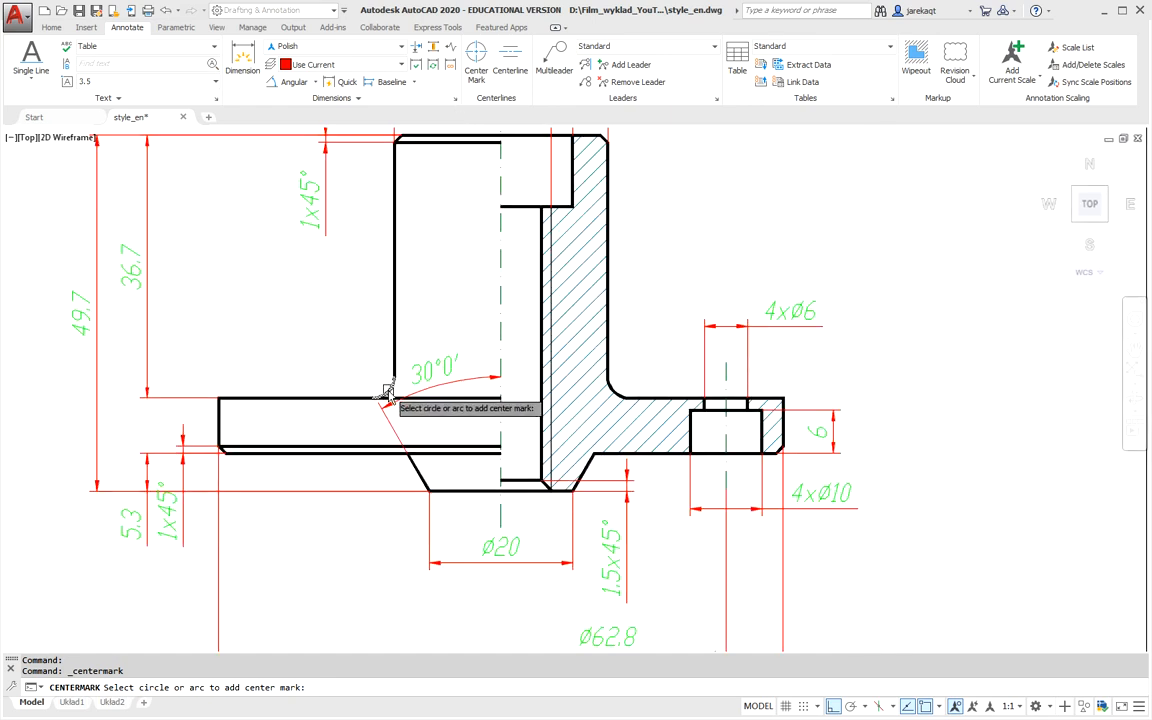
click(382, 392)
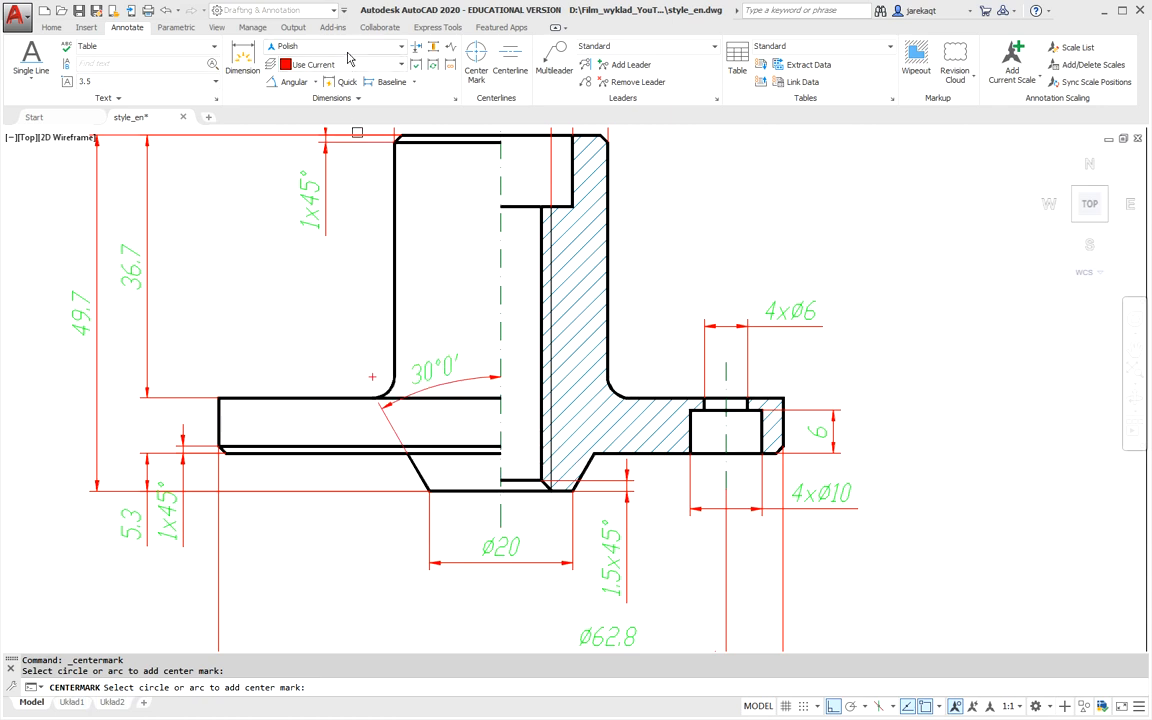
Using the Radius dimension style, add a radius dimension to the center-marked fillet, placing its text outside the hub above the flange.
click(403, 49)
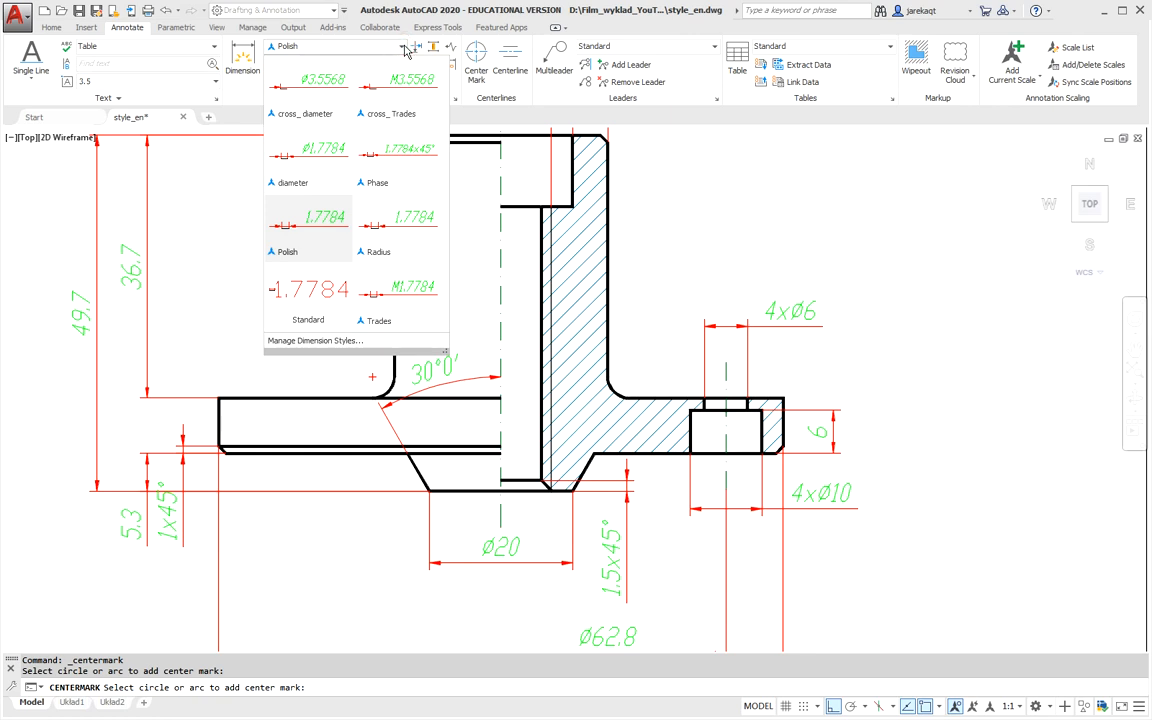
click(382, 232)
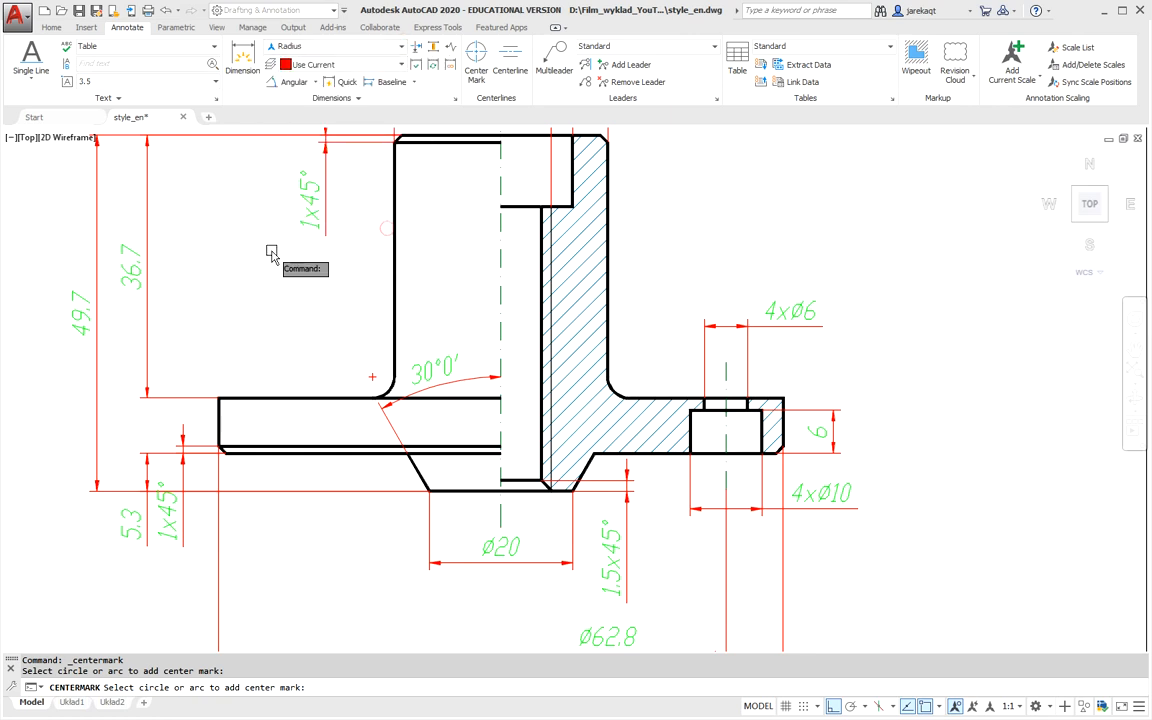
click(314, 84)
click(272, 202)
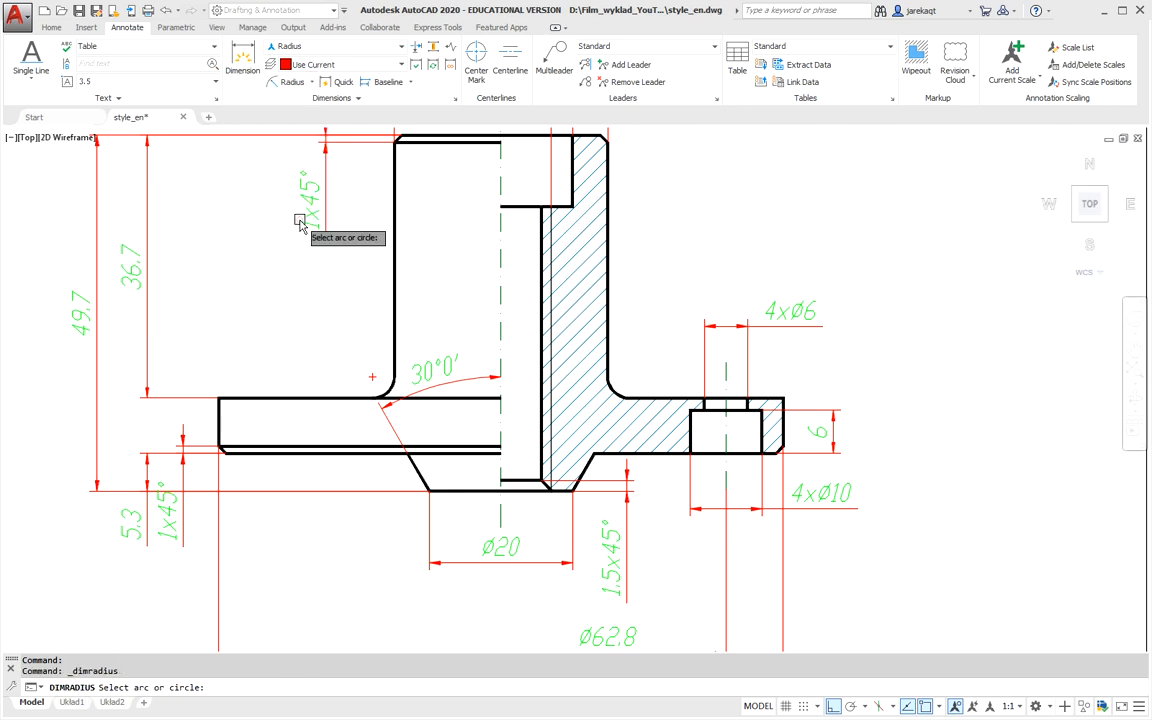
scroll(385, 395, up, 4)
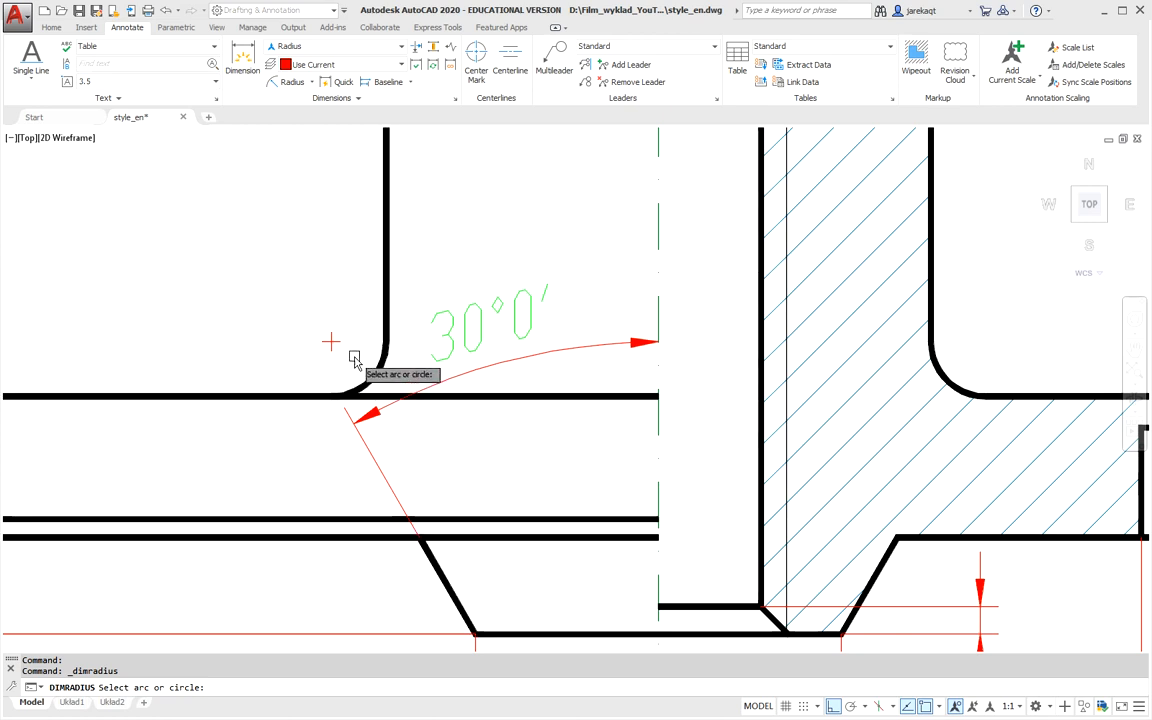
scroll(395, 384, down, 2)
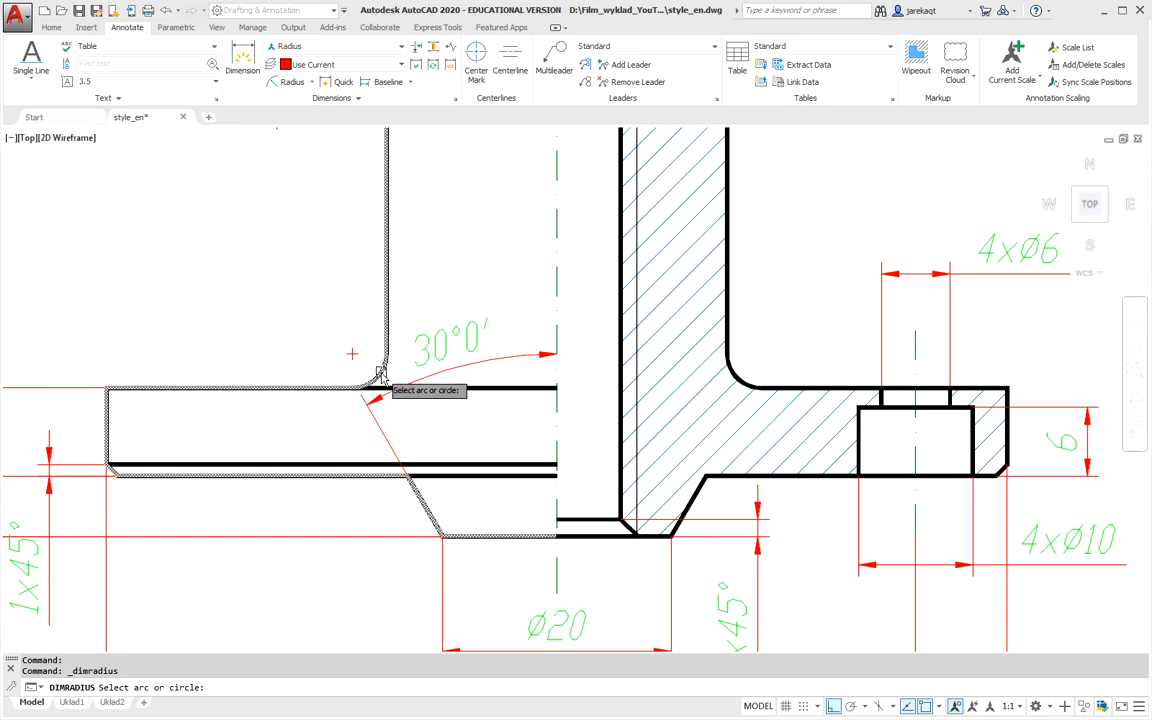
scroll(381, 378, up, 4)
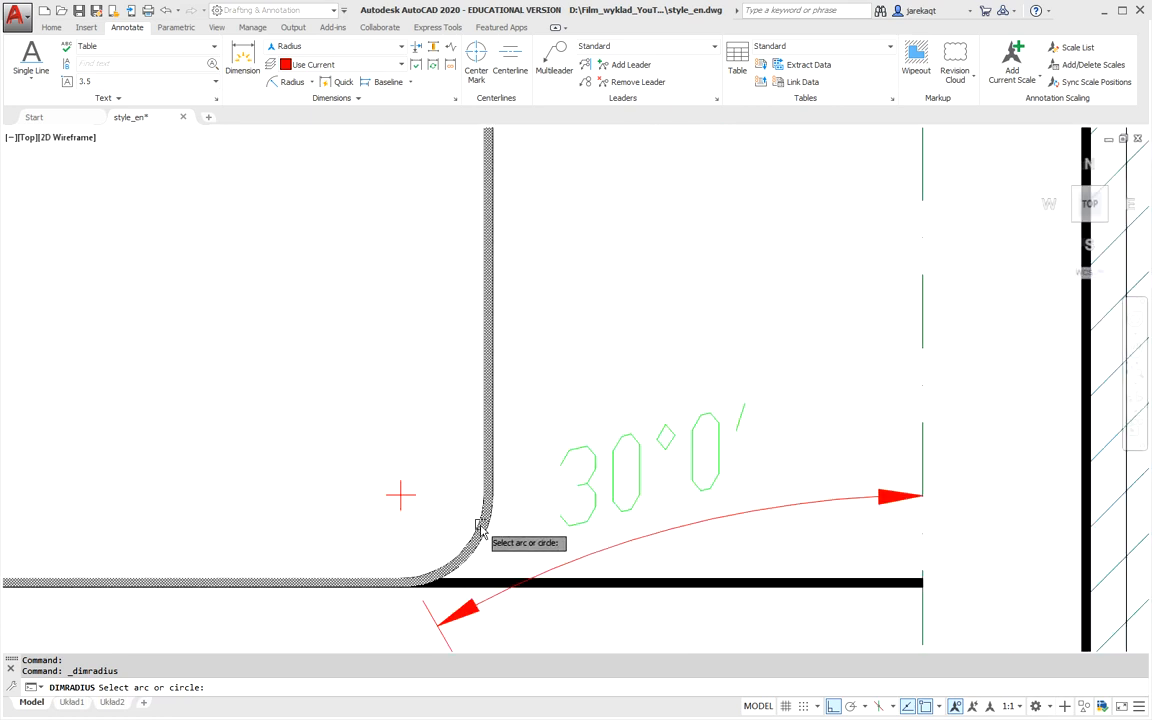
click(477, 531)
click(481, 527)
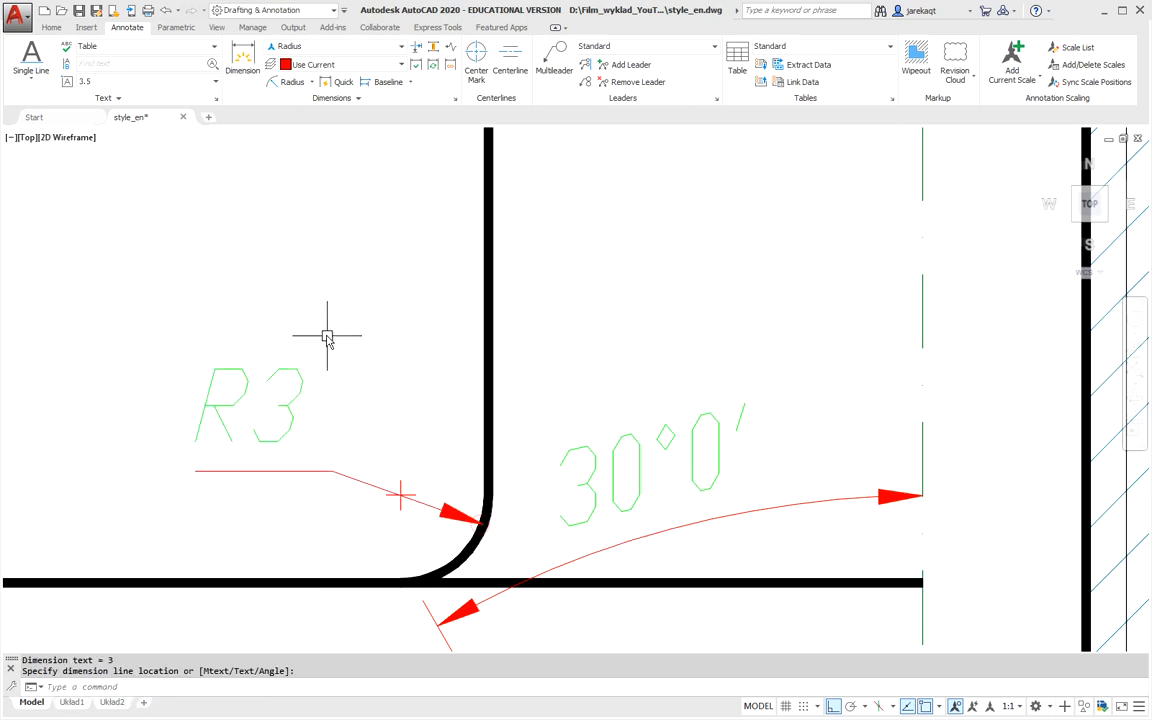
Examine the dimensioned hub as a whole and its layout within the drawing frame and title block.
scroll(314, 318, down, 3)
scroll(287, 237, down, 2)
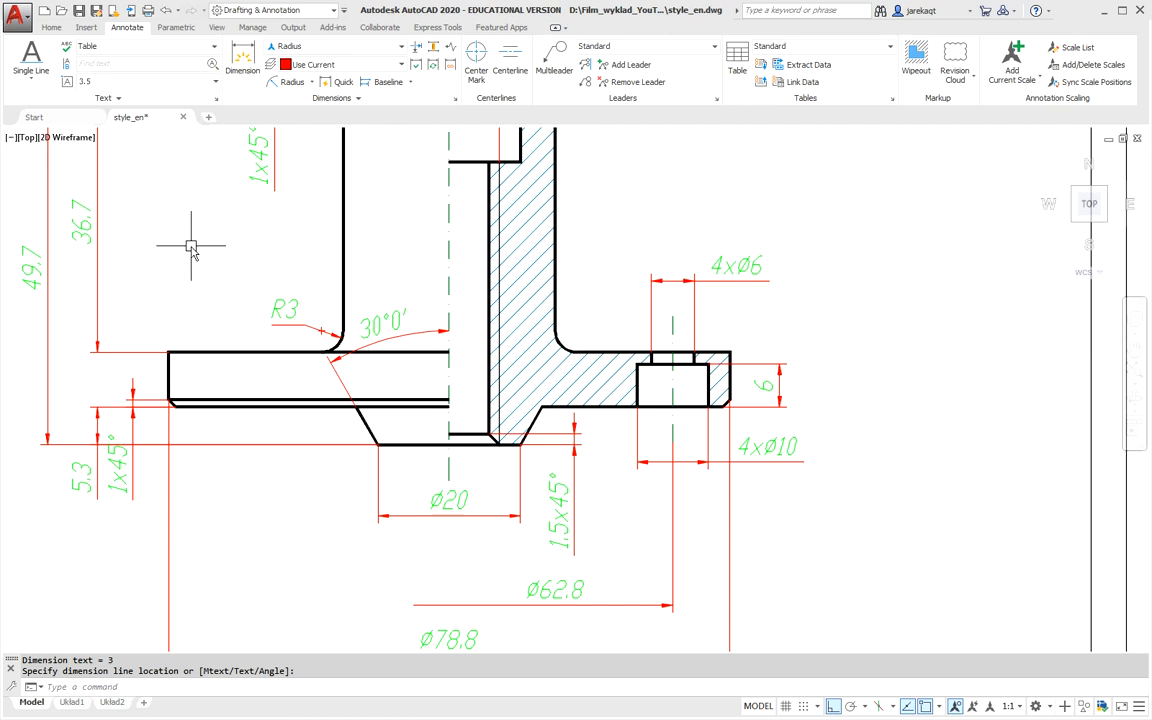
scroll(200, 290, down, 2)
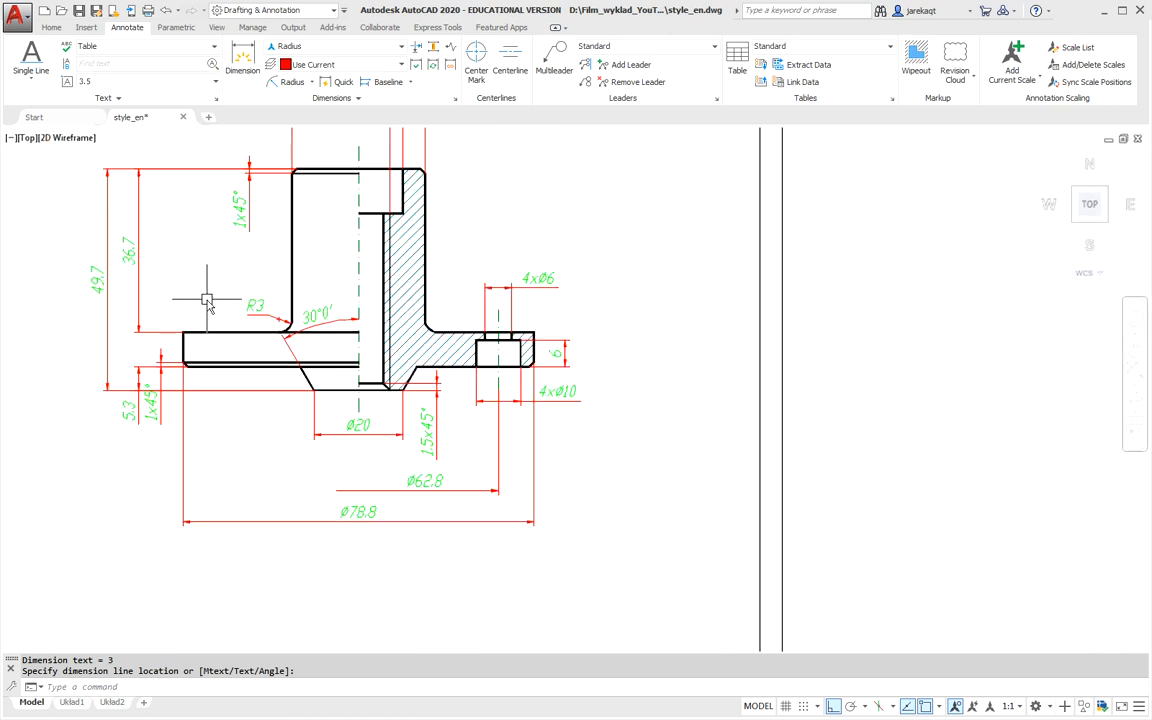
scroll(210, 316, down, 2)
scroll(309, 424, up, 2)
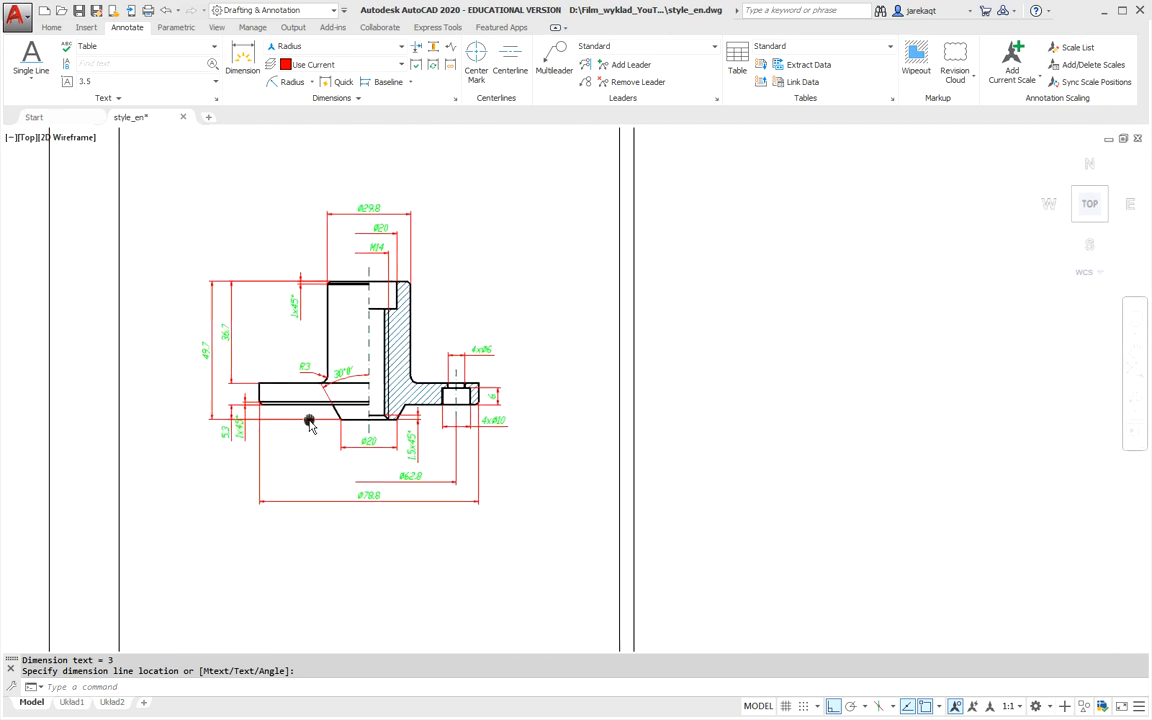
click(349, 402)
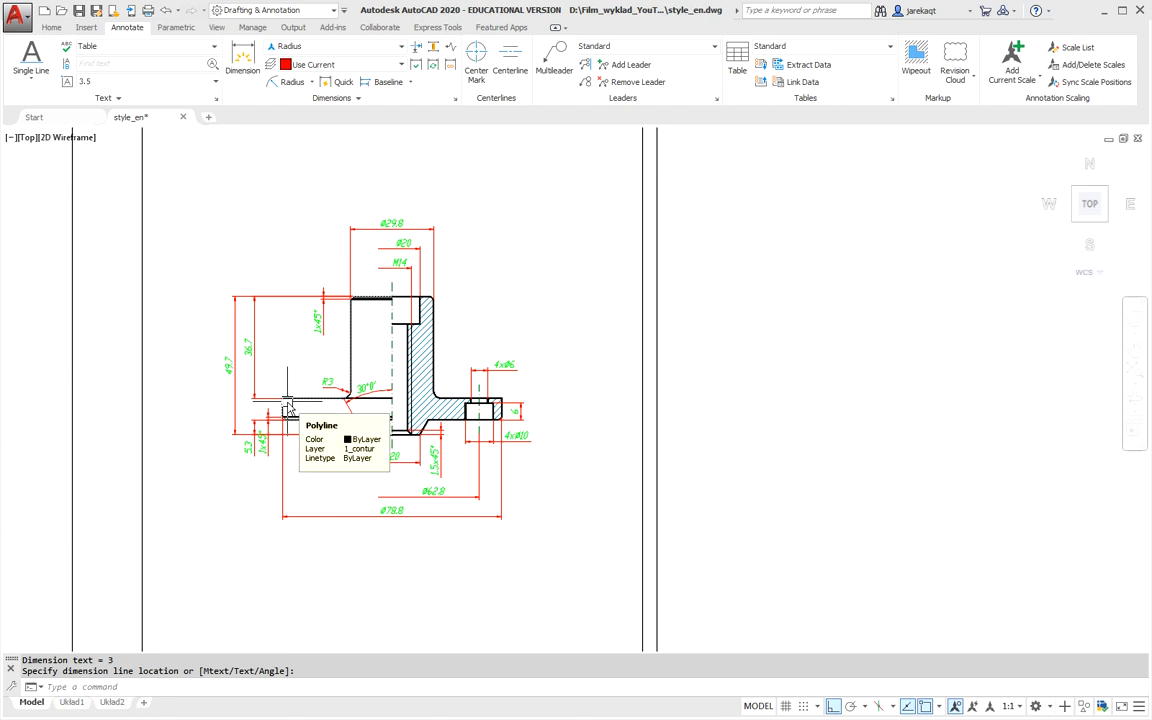
scroll(314, 375, down, 2)
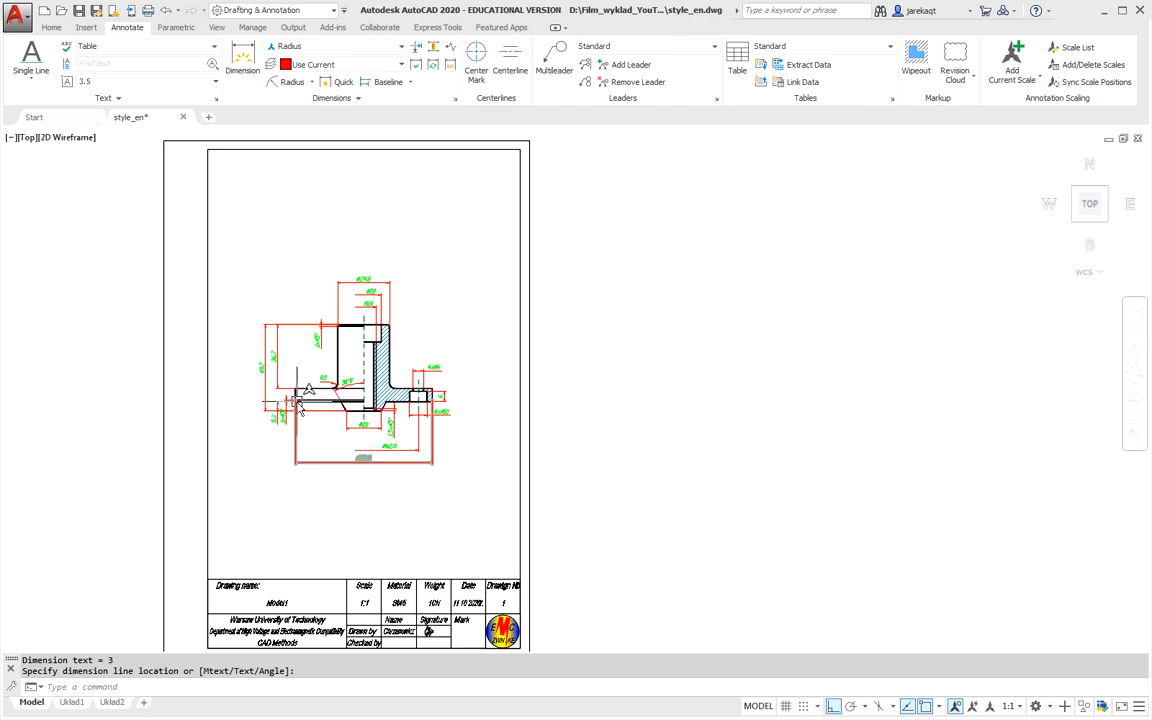
click(322, 323)
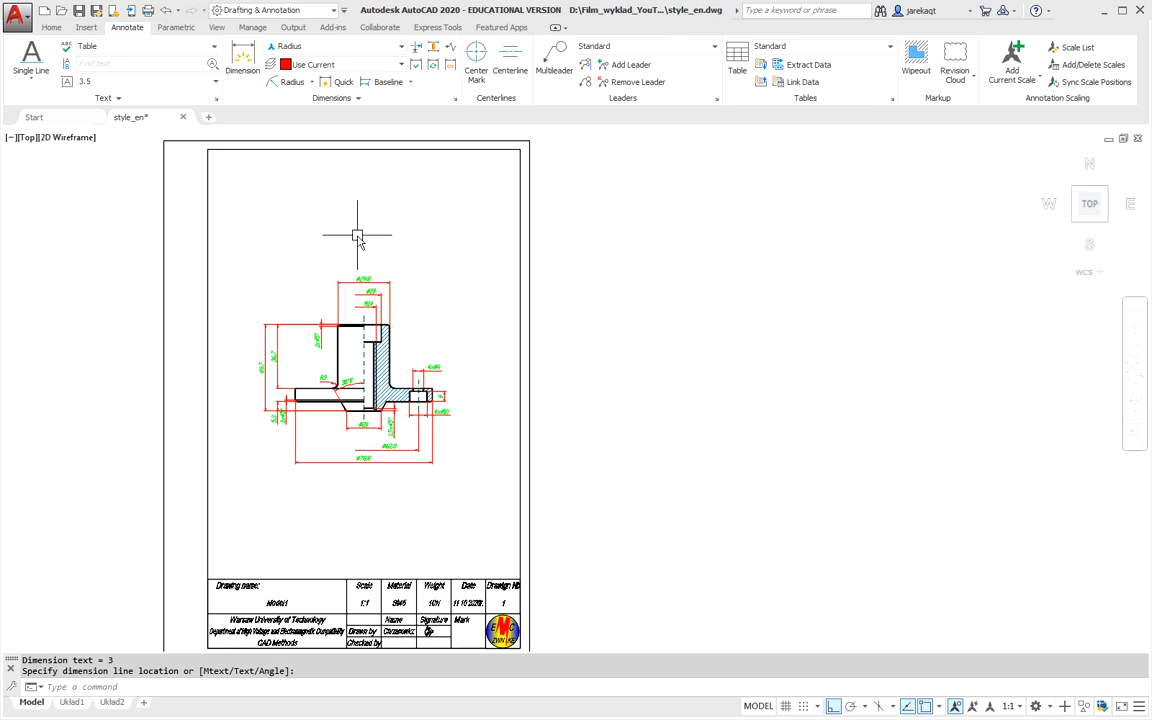
Turn on the secondary layer and make it the current layer.
click(51, 27)
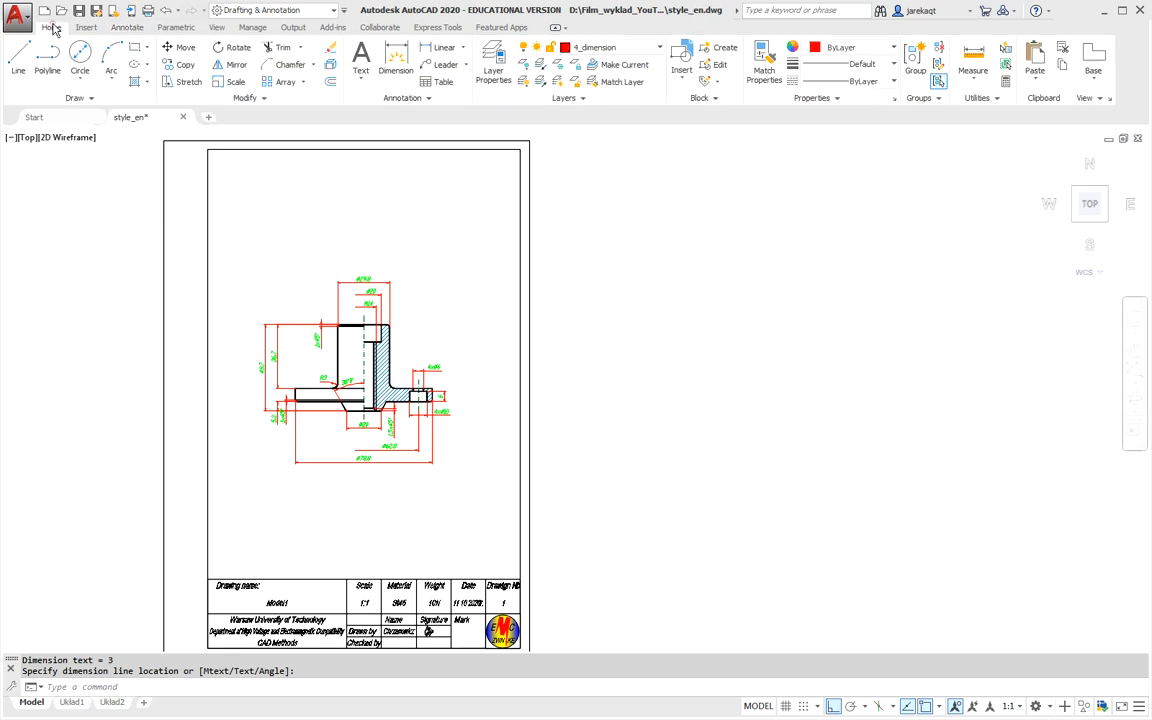
click(660, 48)
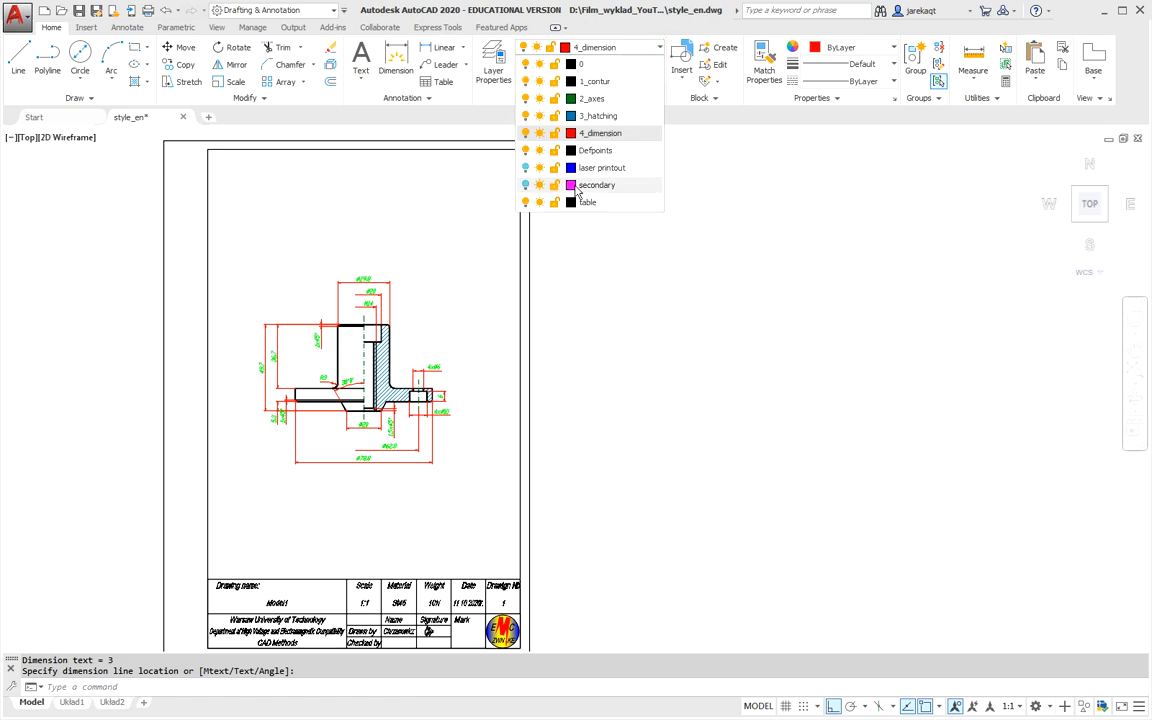
click(526, 186)
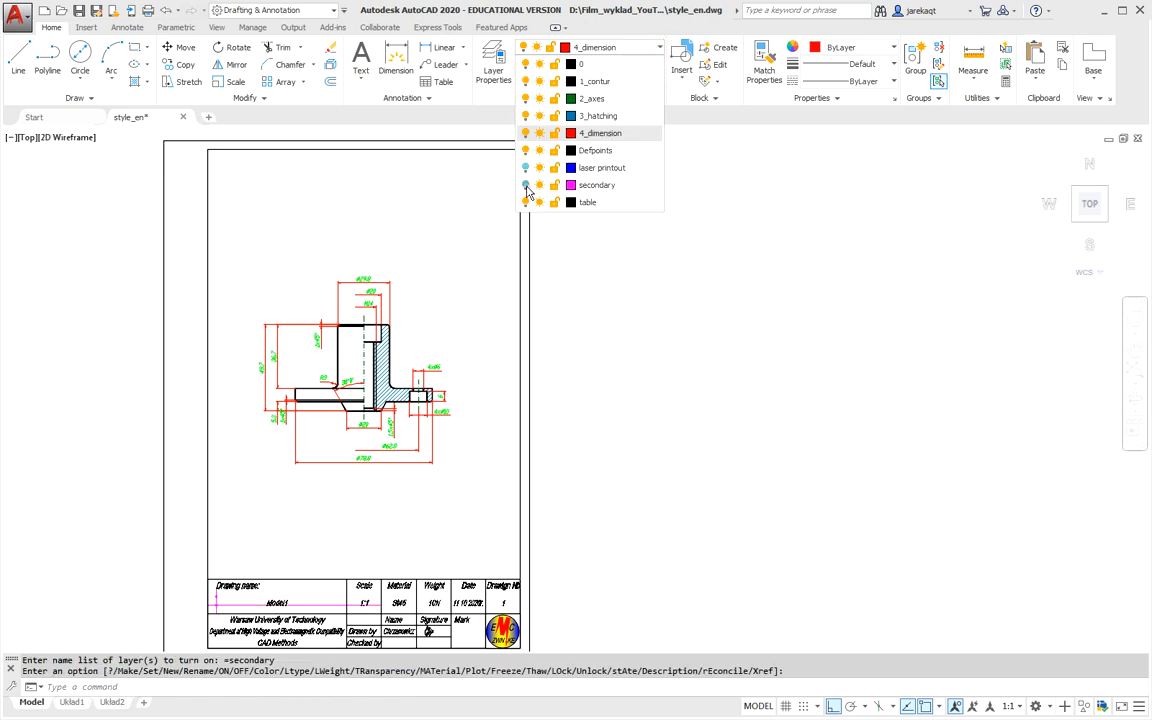
click(589, 186)
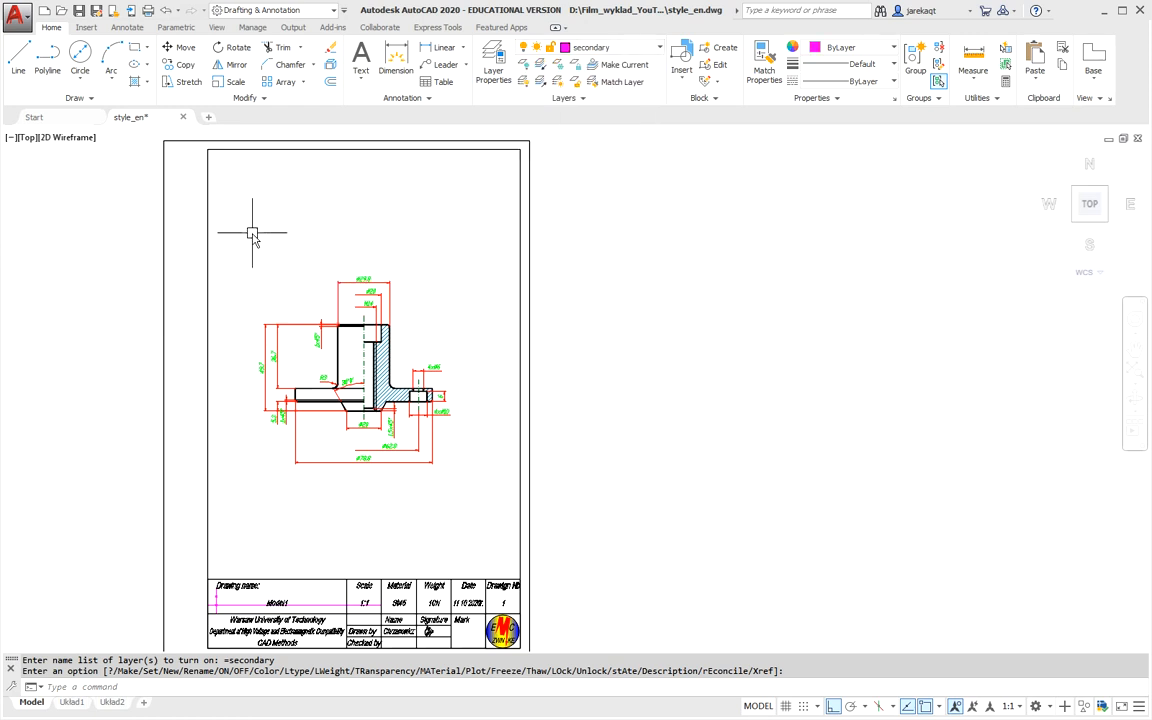
Draw a diagonal construction line across the free sheet area, from the title block's upper-left corner to the inner frame's upper-right corner.
click(22, 53)
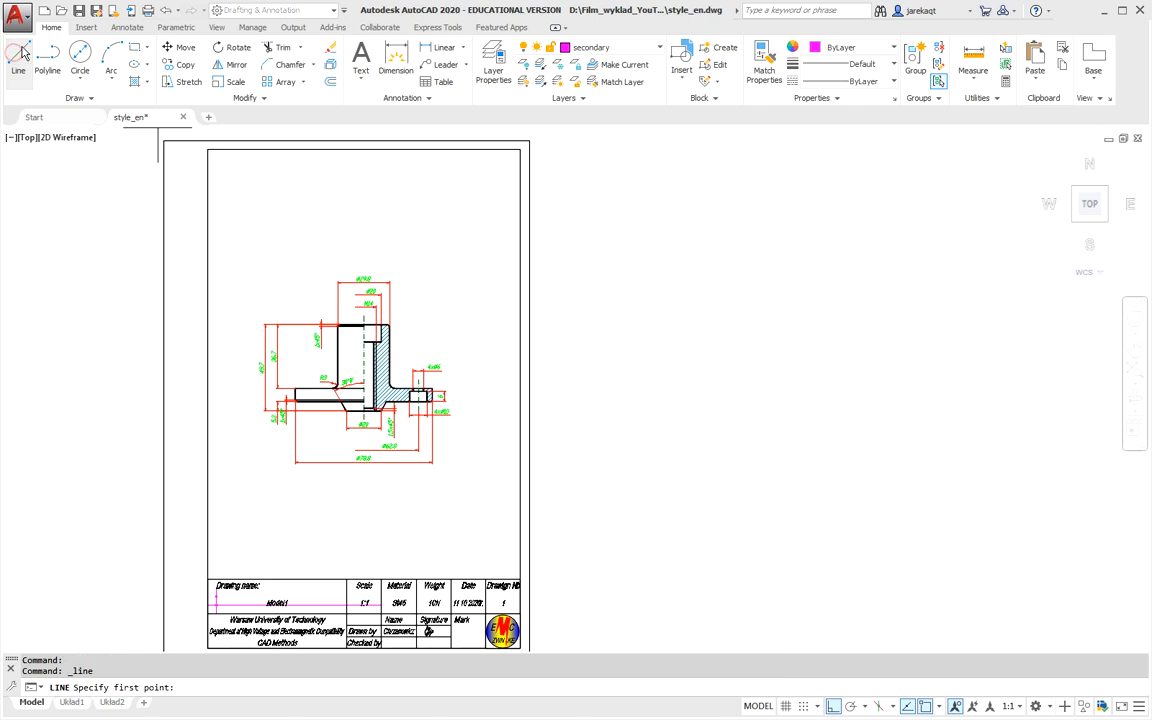
click(209, 578)
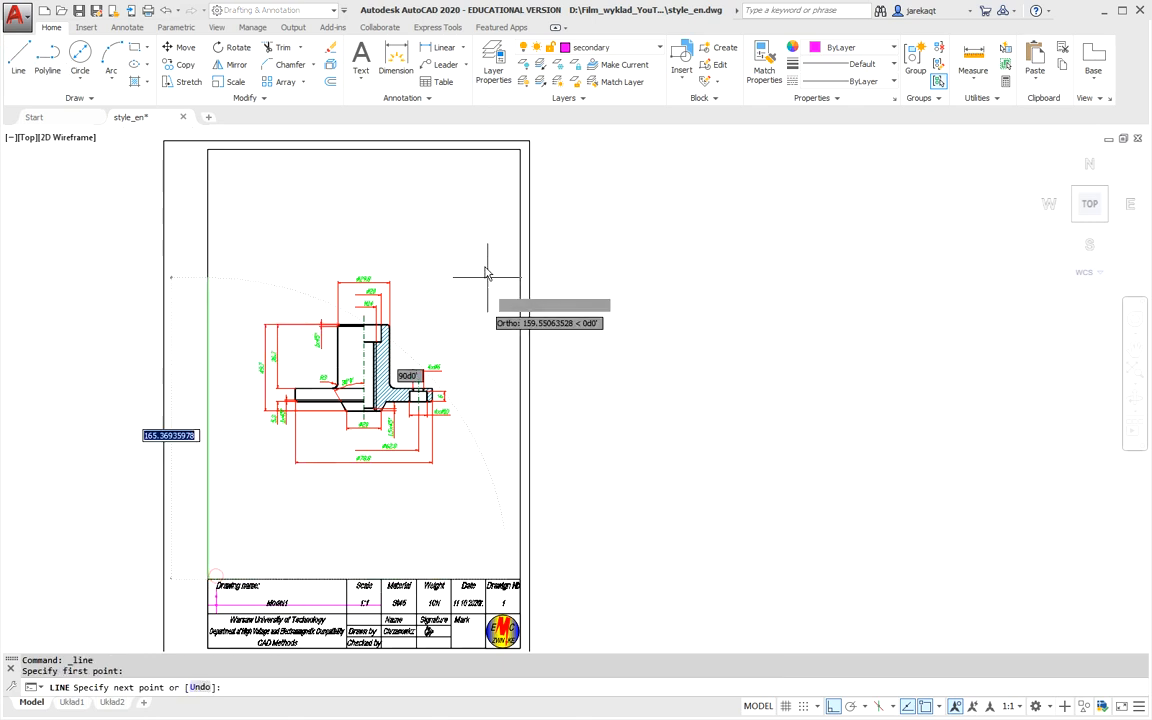
click(520, 152)
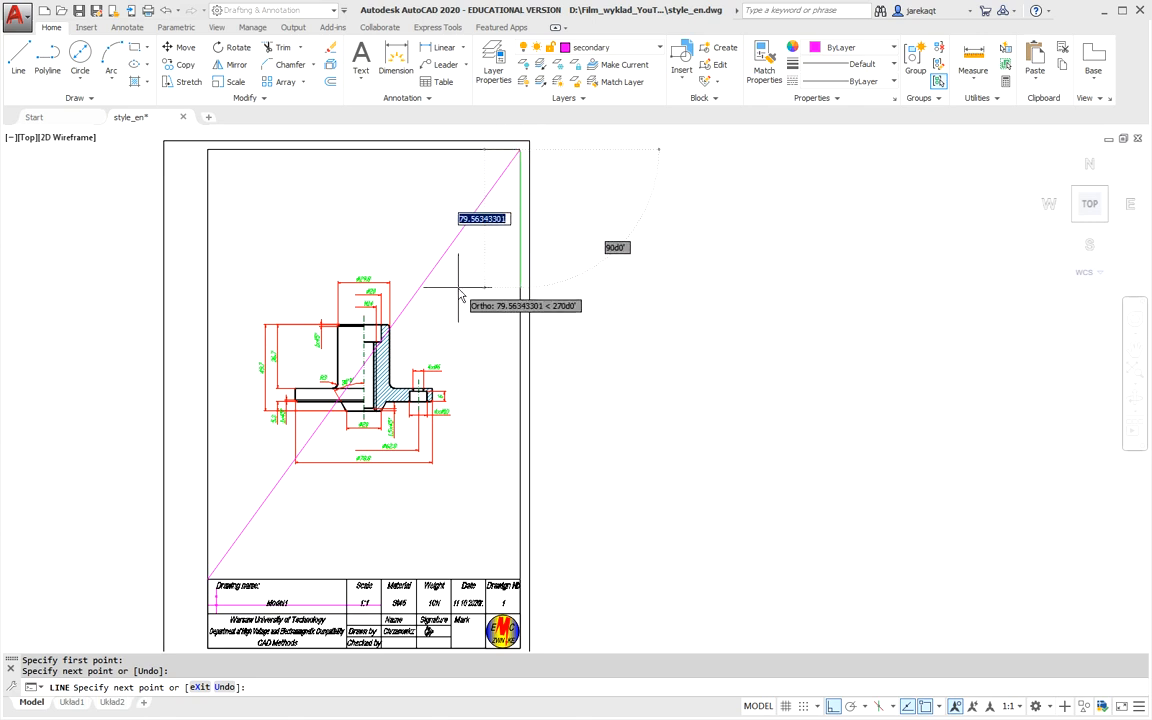
key(Escape)
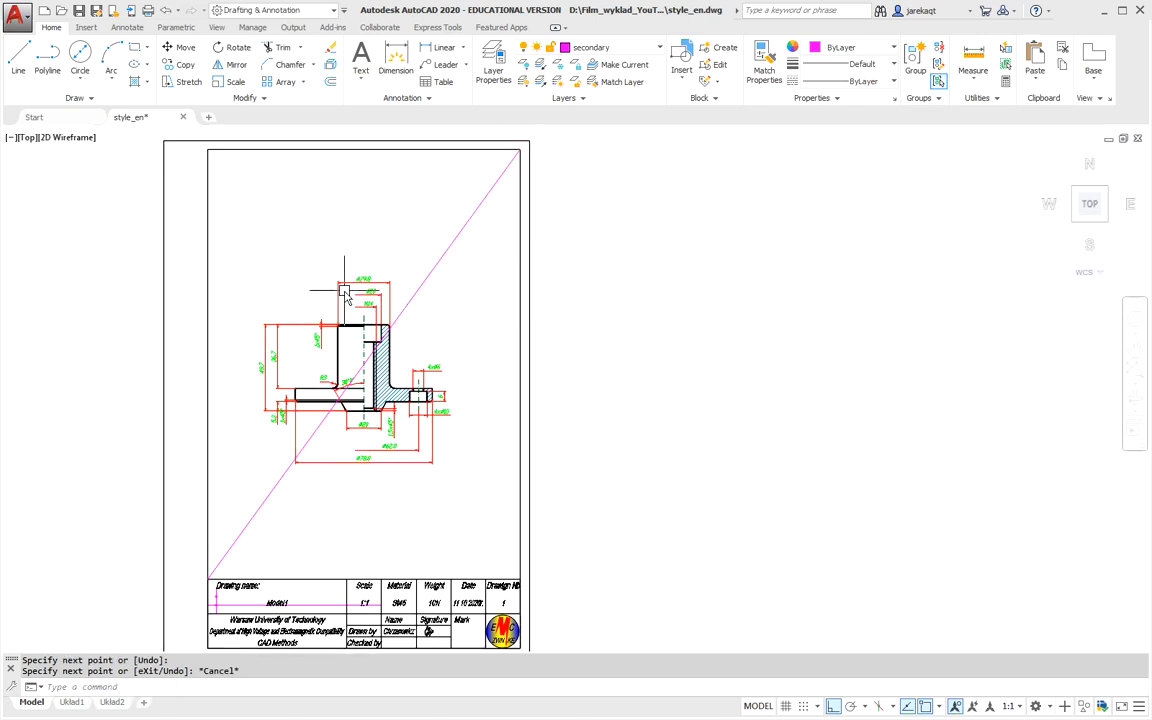
Draw a line from the outer end of the 4xØ10 dimension down to the Ø78.8 extension line's end level, and across to that end.
scroll(343, 292, up, 2)
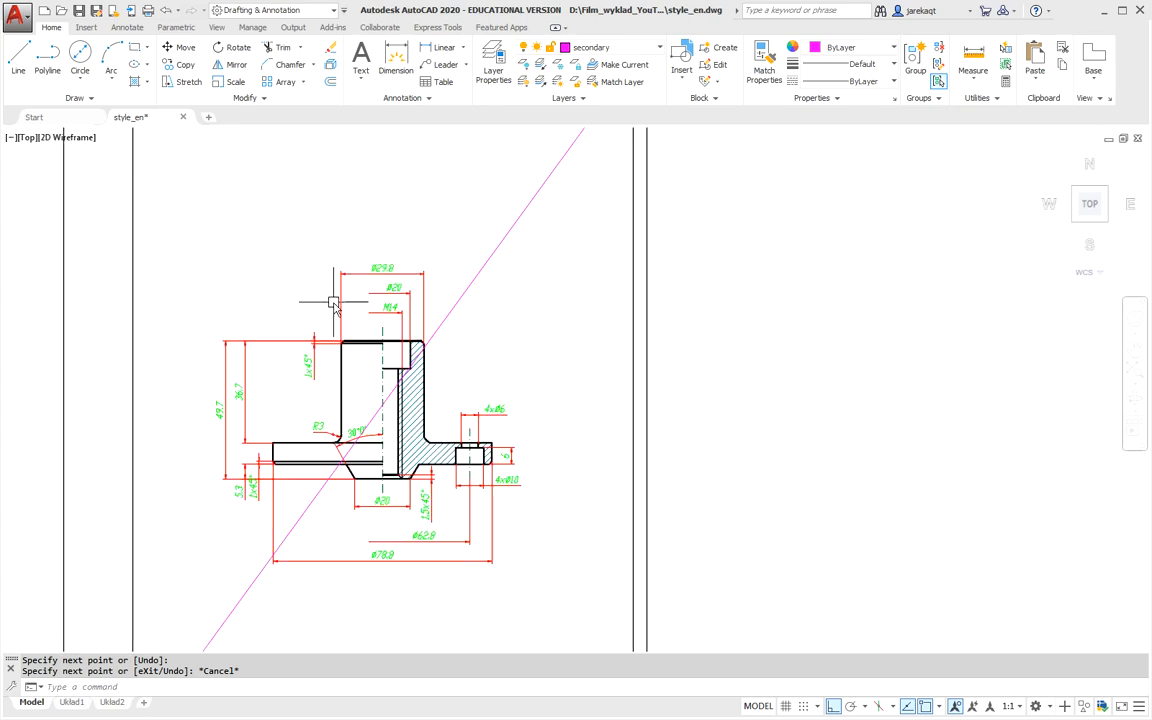
scroll(335, 305, down, 2)
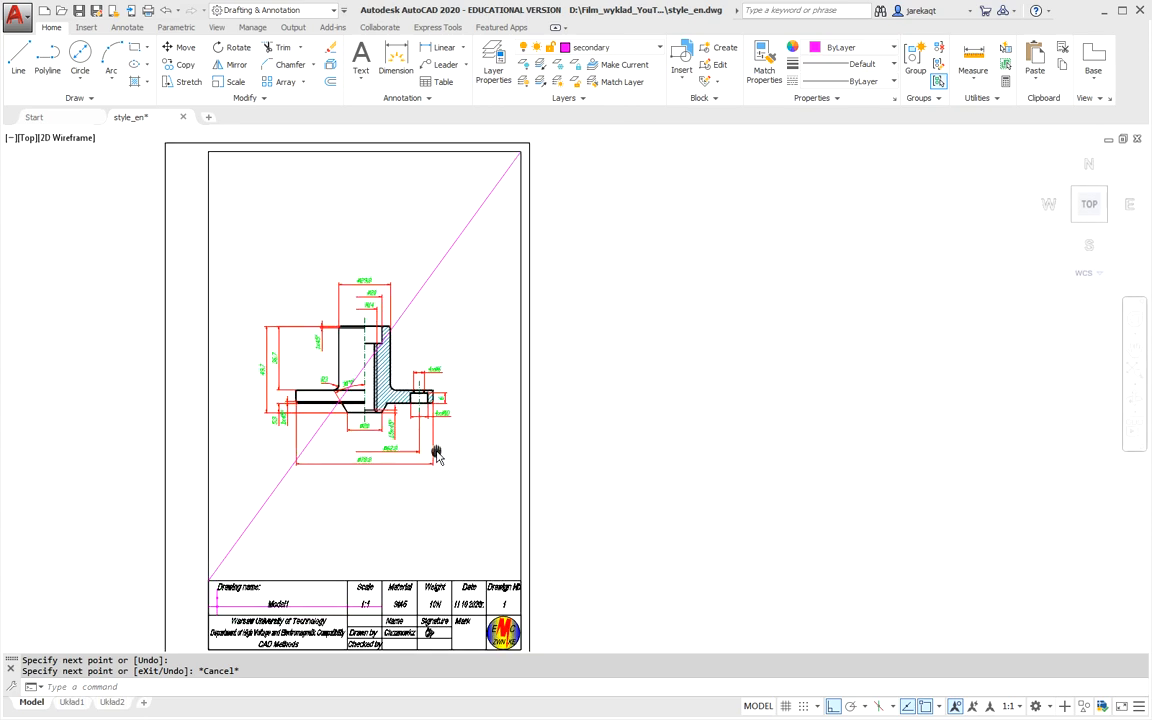
middle_drag(437, 455, 417, 389)
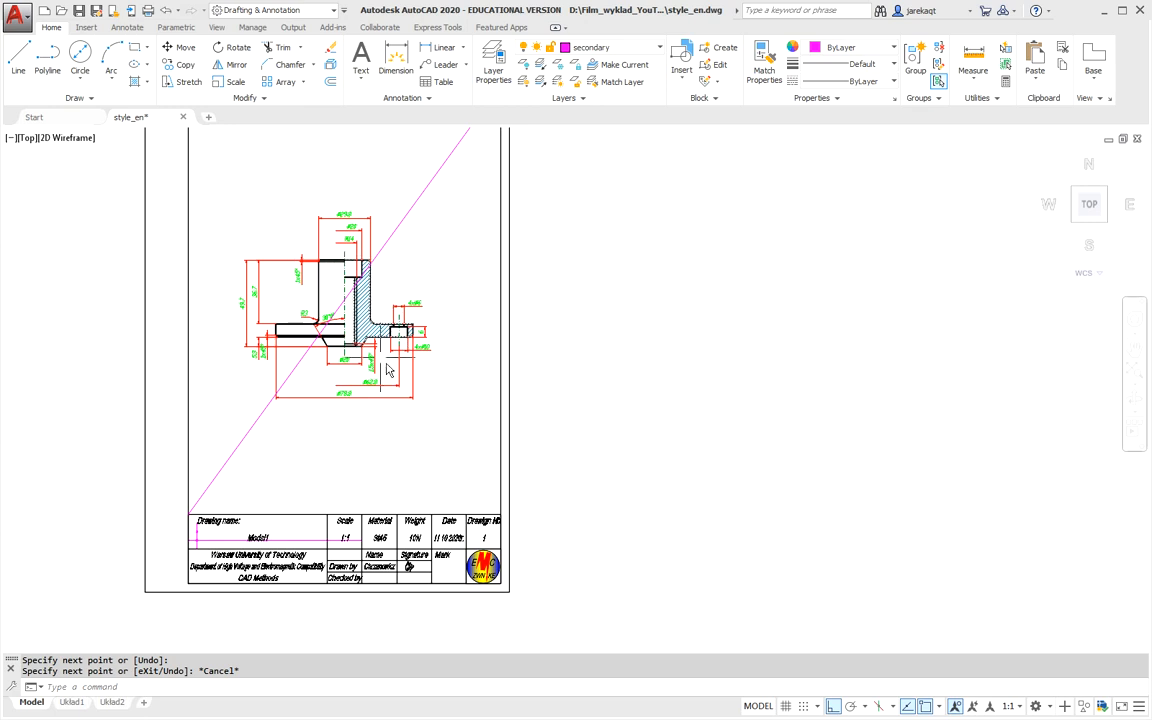
scroll(390, 372, up, 4)
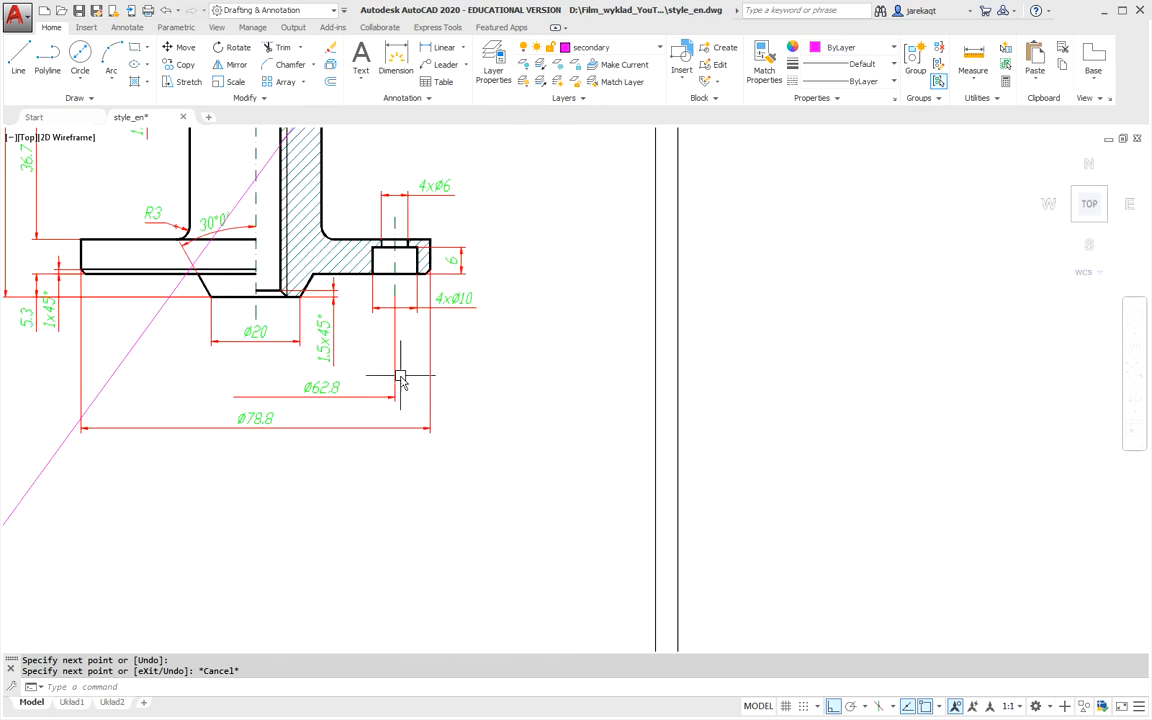
click(28, 58)
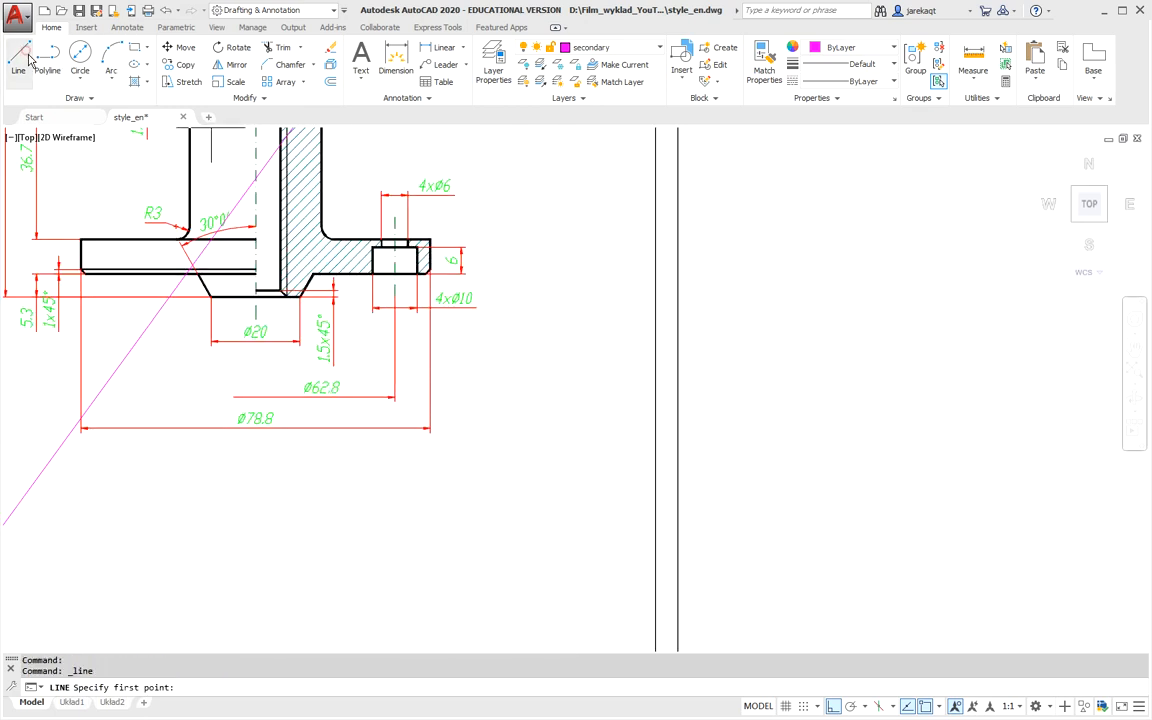
click(481, 310)
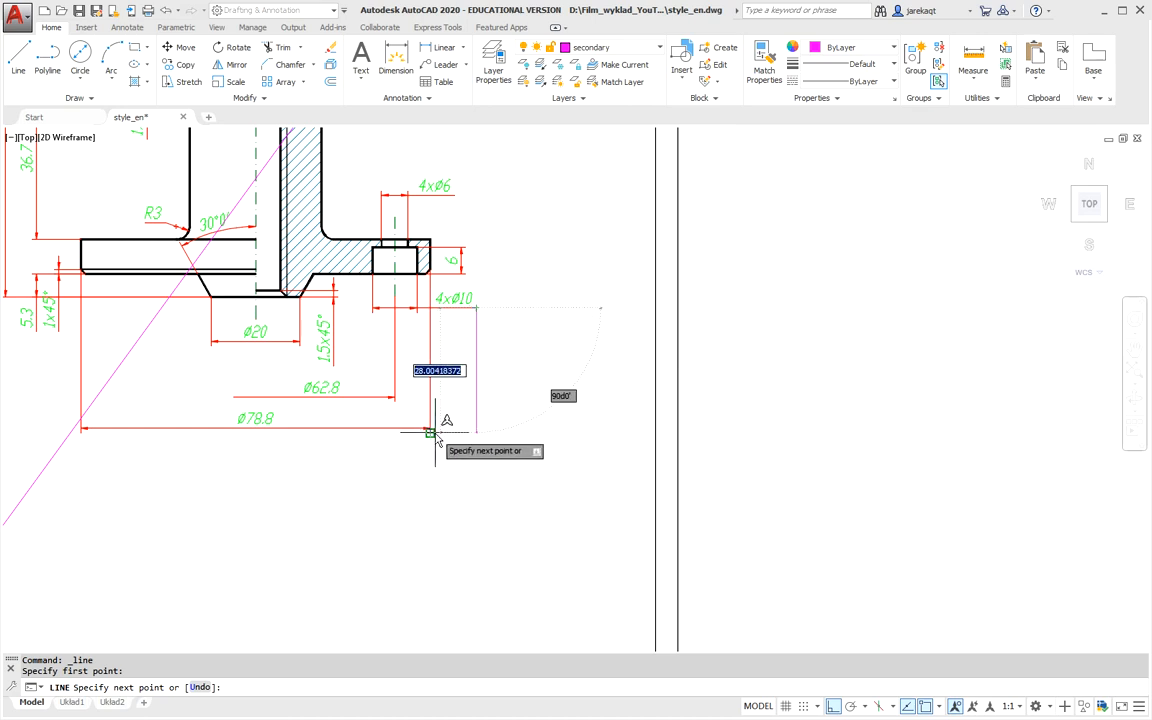
click(469, 434)
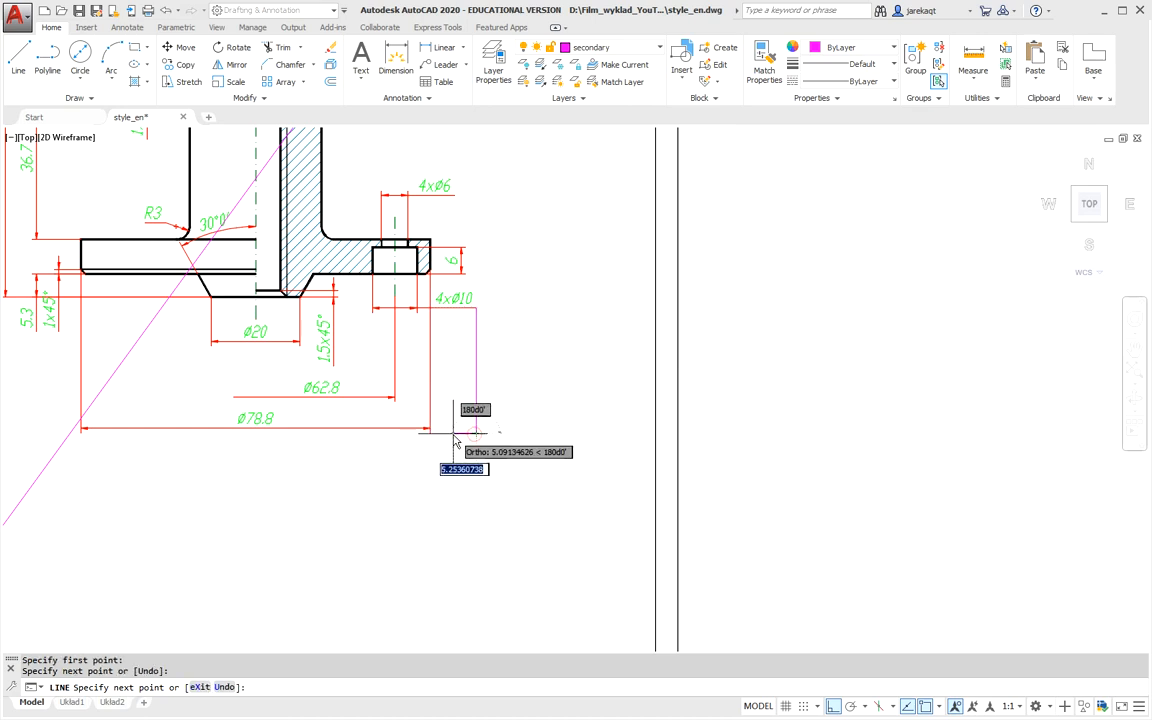
click(431, 432)
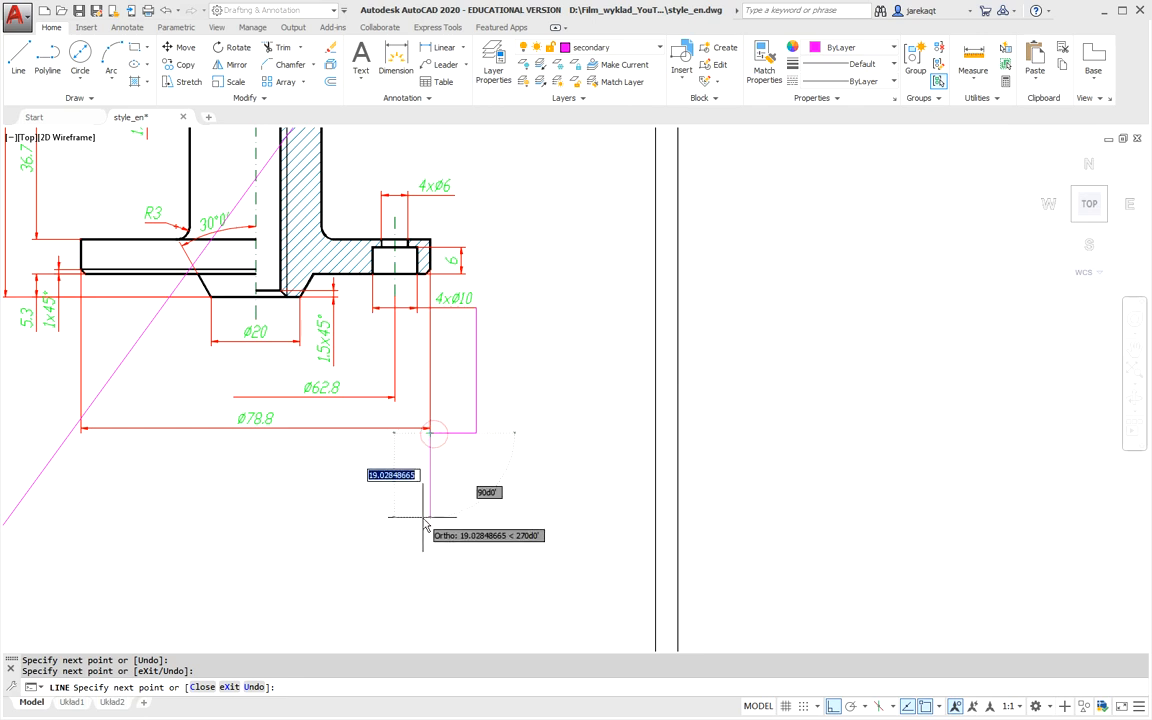
key(Escape)
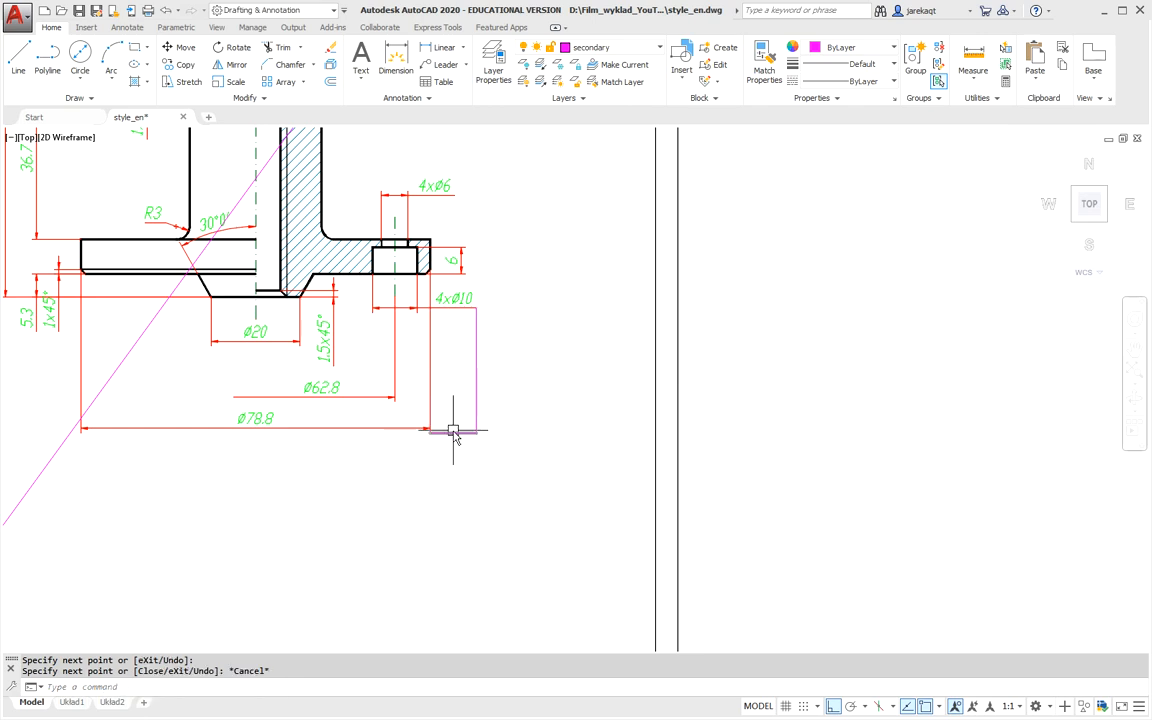
Draw a horizontal construction line starting 1.25 above the Ø29.8 dimension text's node and running left beyond the overall height dimension.
middle_drag(383, 324, 545, 547)
middle_drag(366, 252, 393, 359)
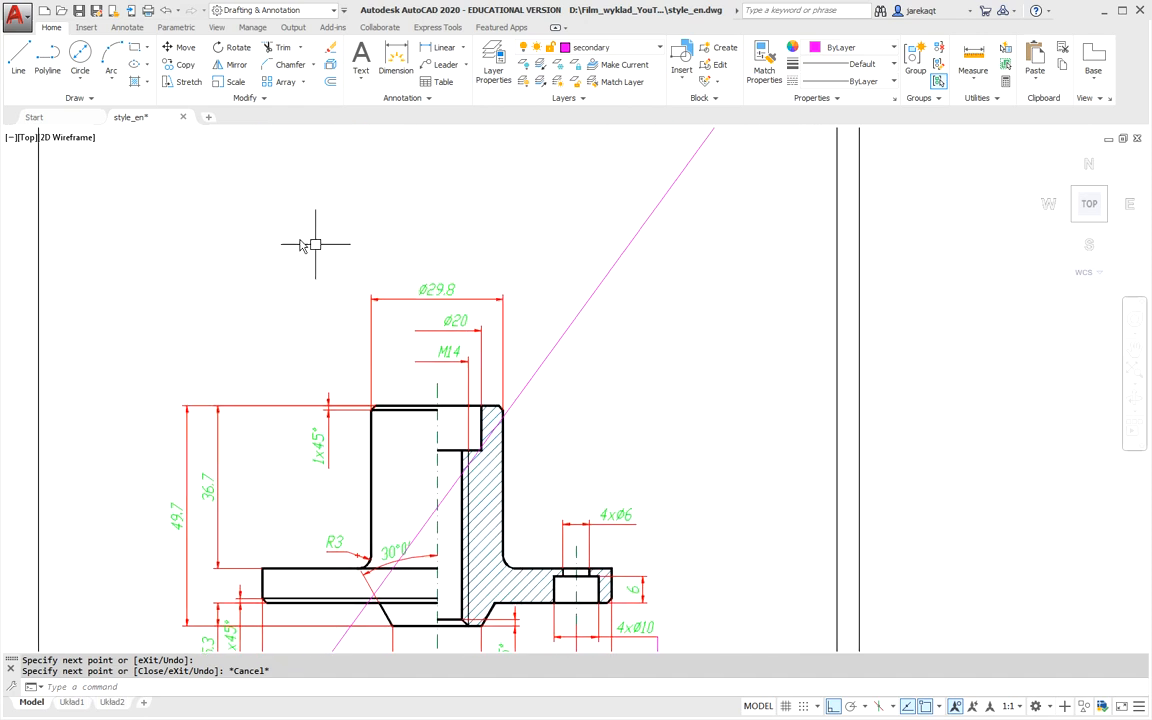
click(18, 58)
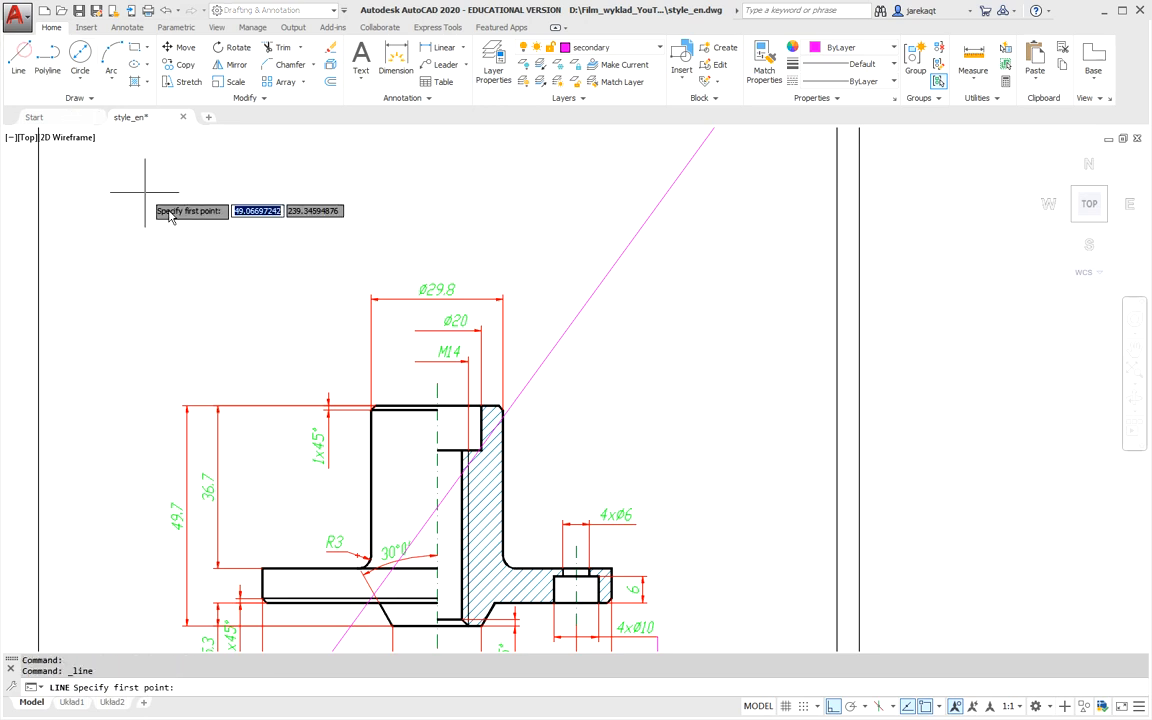
scroll(433, 328, up, 2)
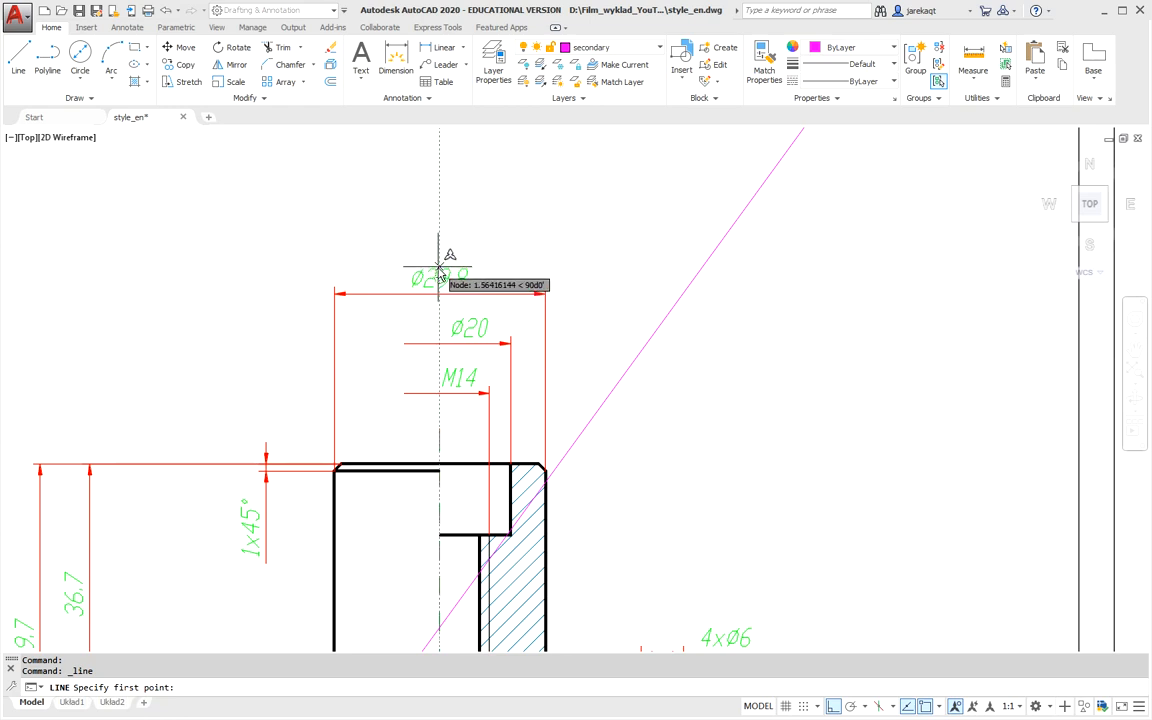
text(1.2)
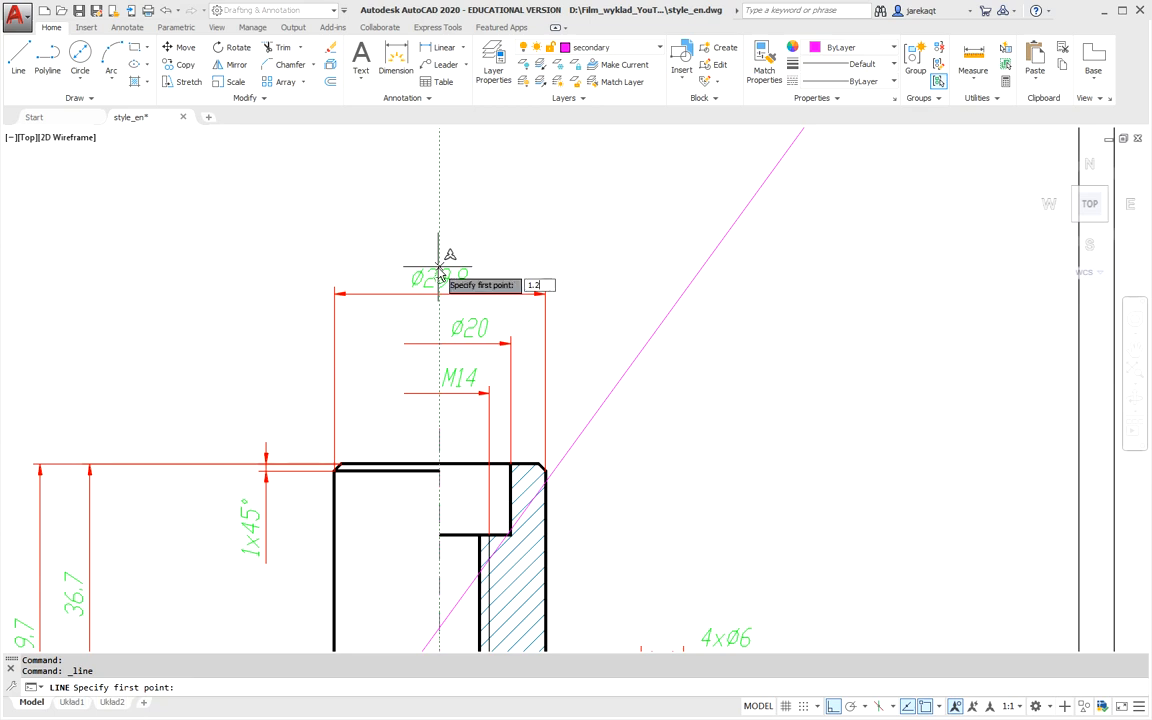
text(5)
key(Return)
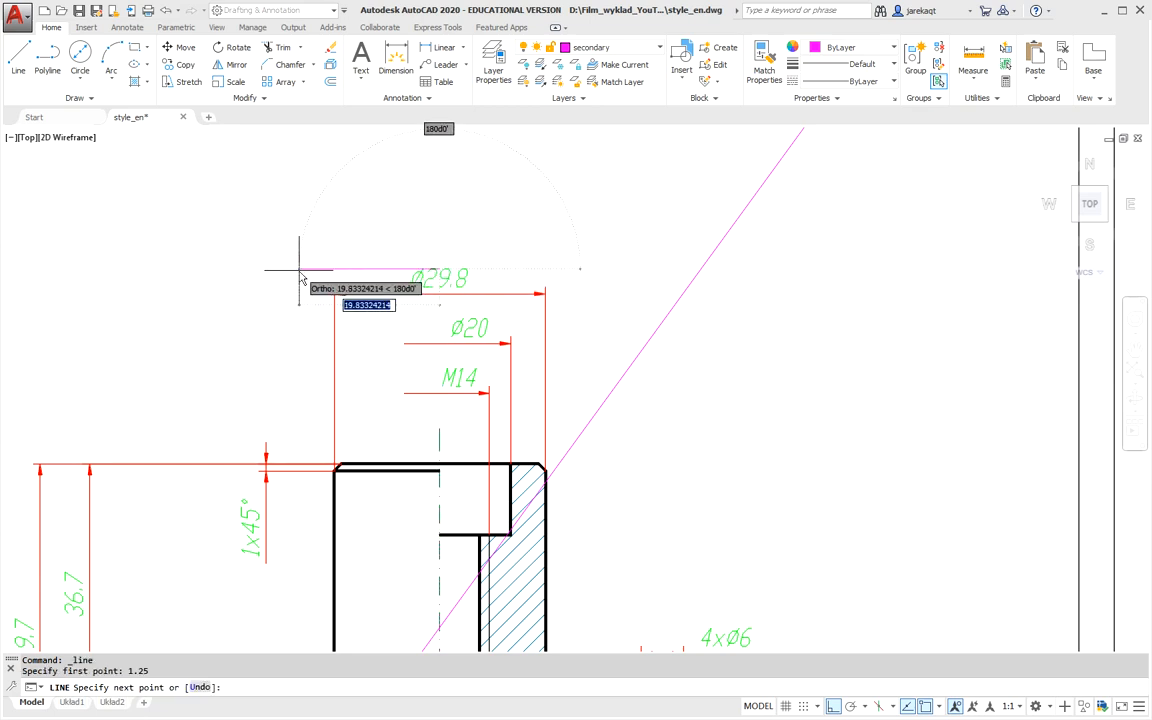
scroll(283, 283, down, 2)
middle_drag(283, 280, 540, 314)
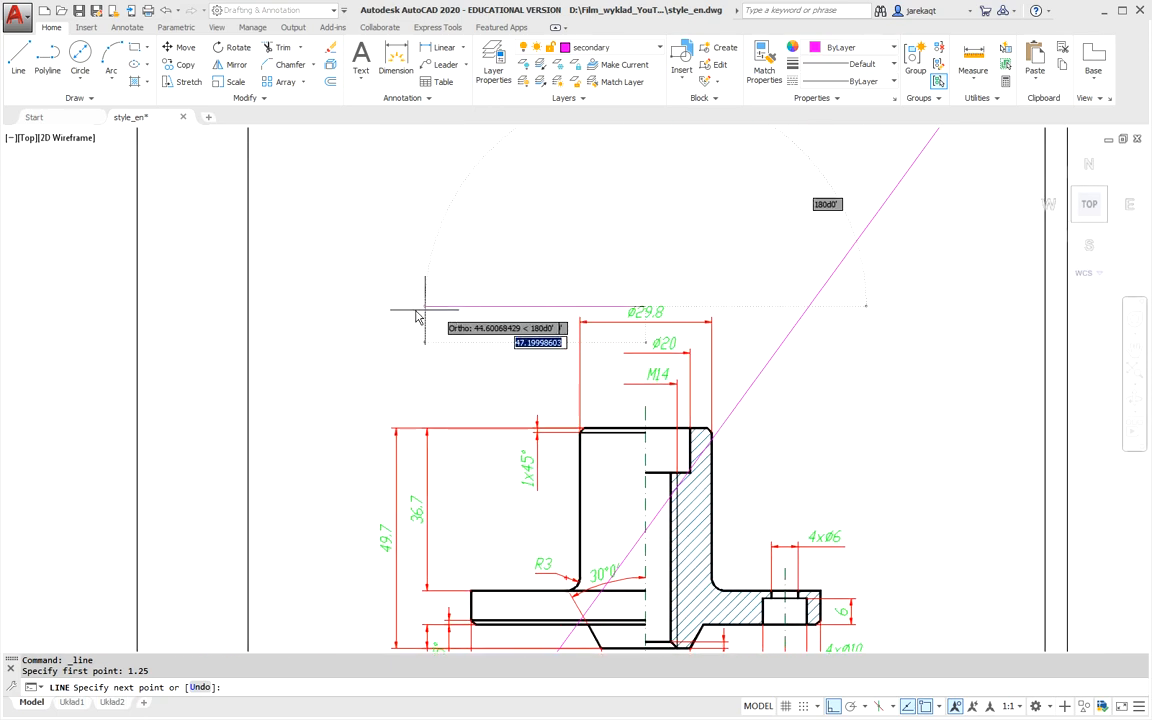
click(343, 306)
key(Escape)
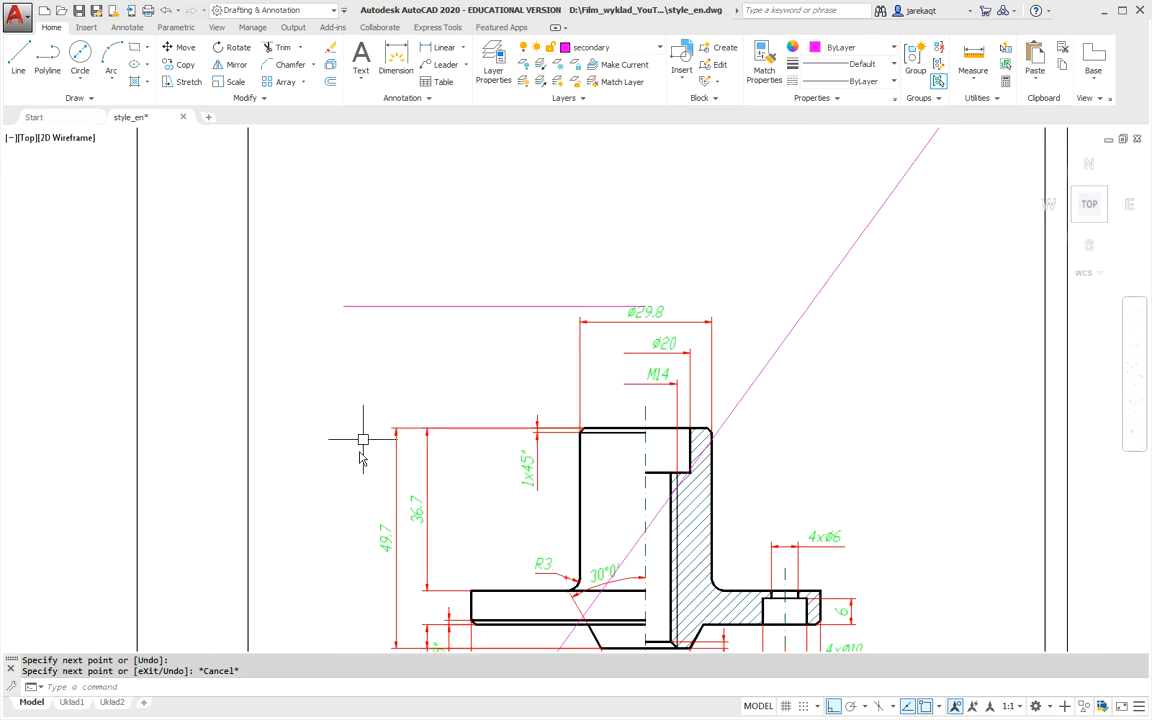
Draw a vertical construction line starting 1.25 left of the 49.7 dimension text's node and running up to the horizontal construction line.
right_click(380, 560)
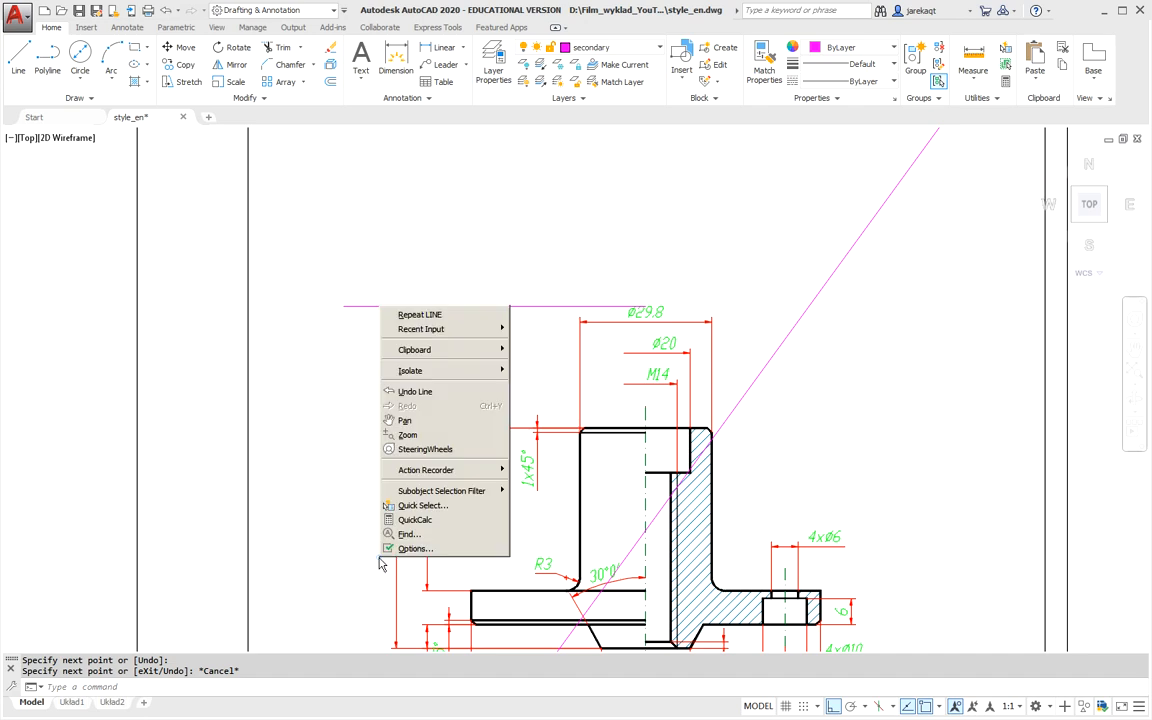
click(418, 315)
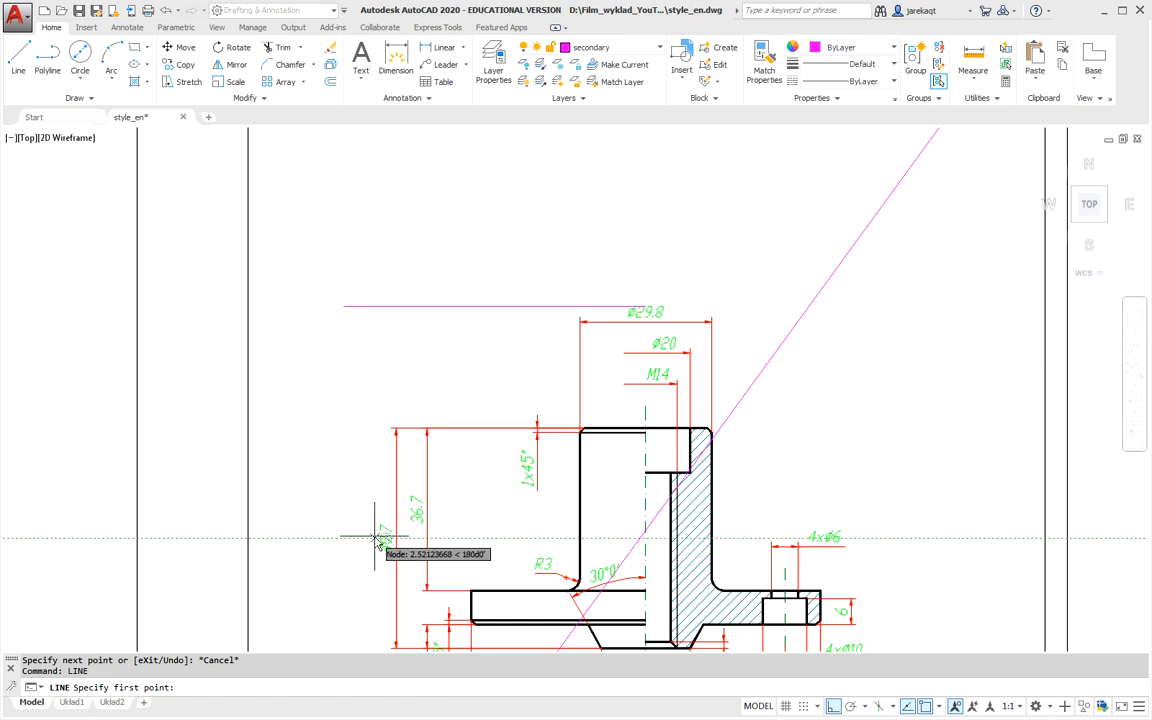
text(1.2)
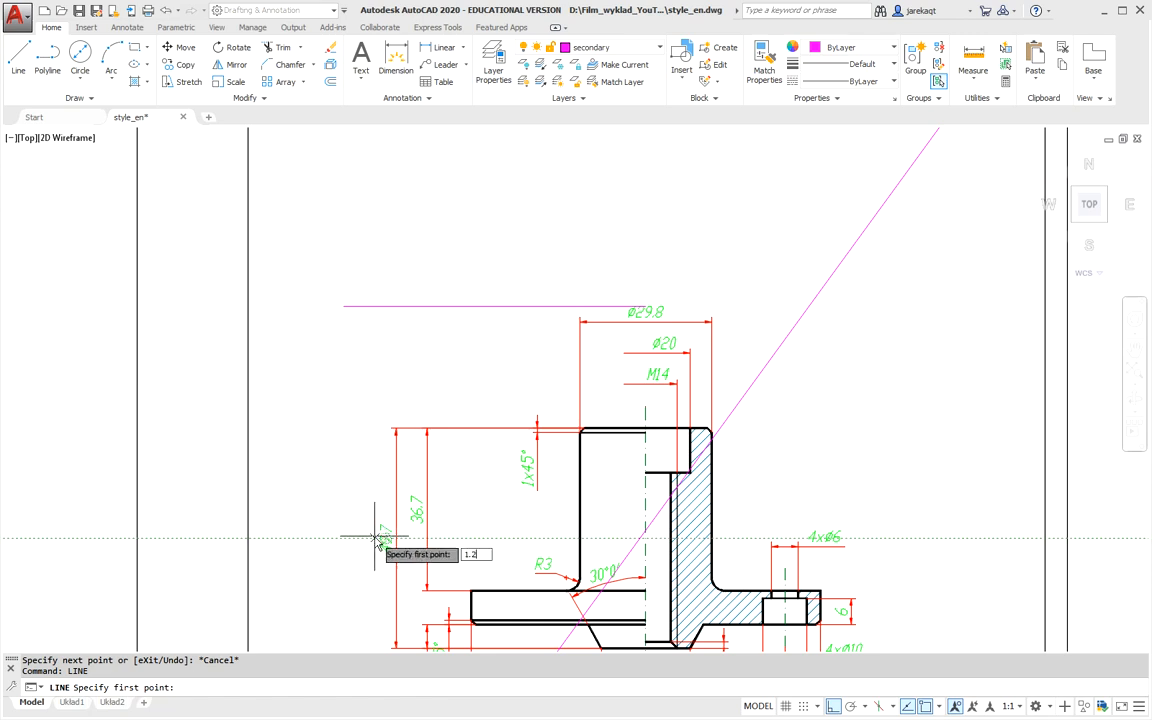
text(5)
key(Return)
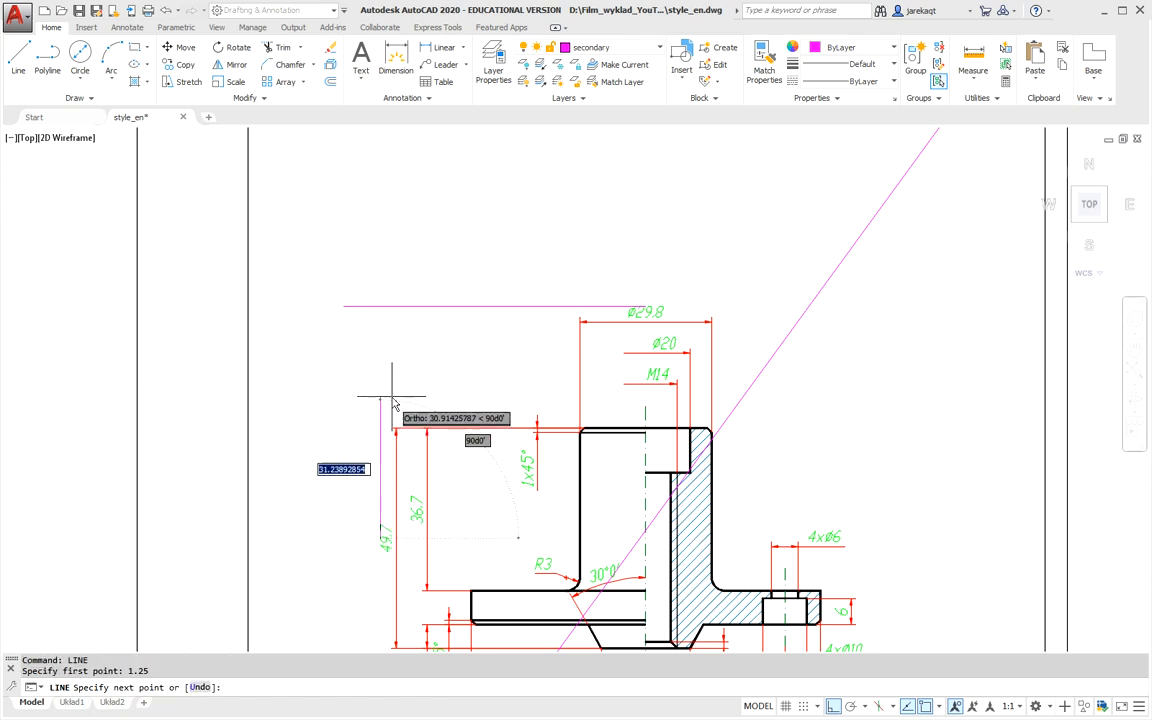
click(380, 306)
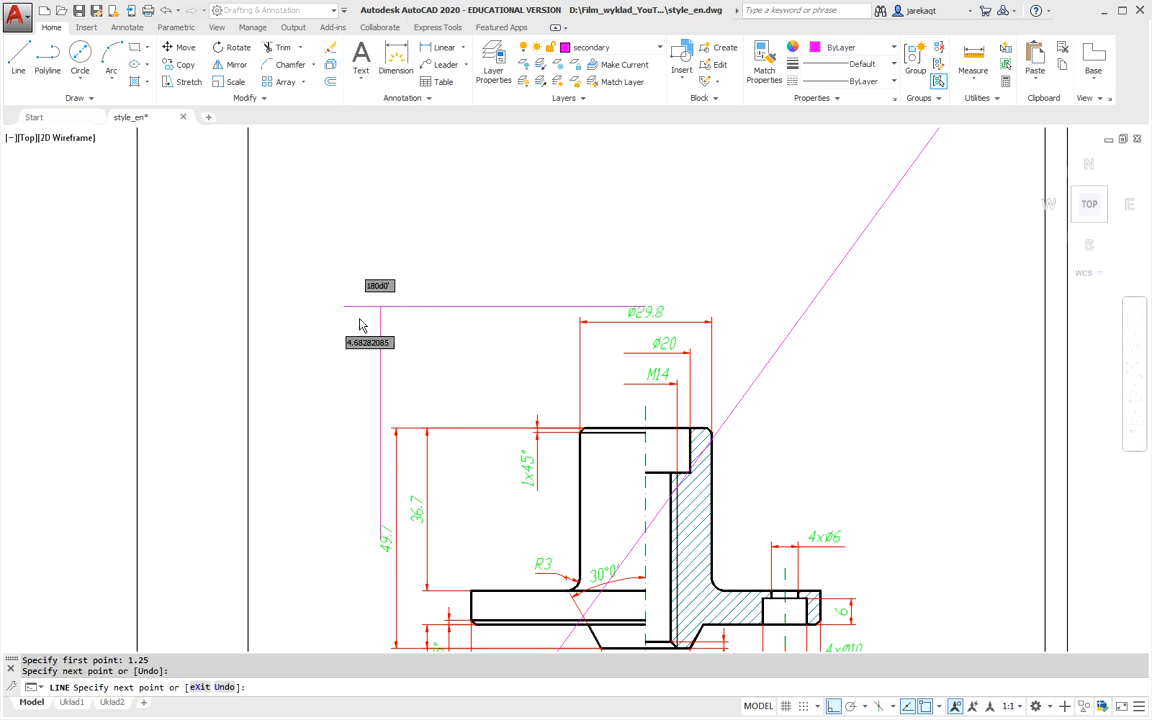
key(Escape)
Shorten the horizontal construction line by stretching its left endpoint to the top of the vertical construction line.
click(357, 307)
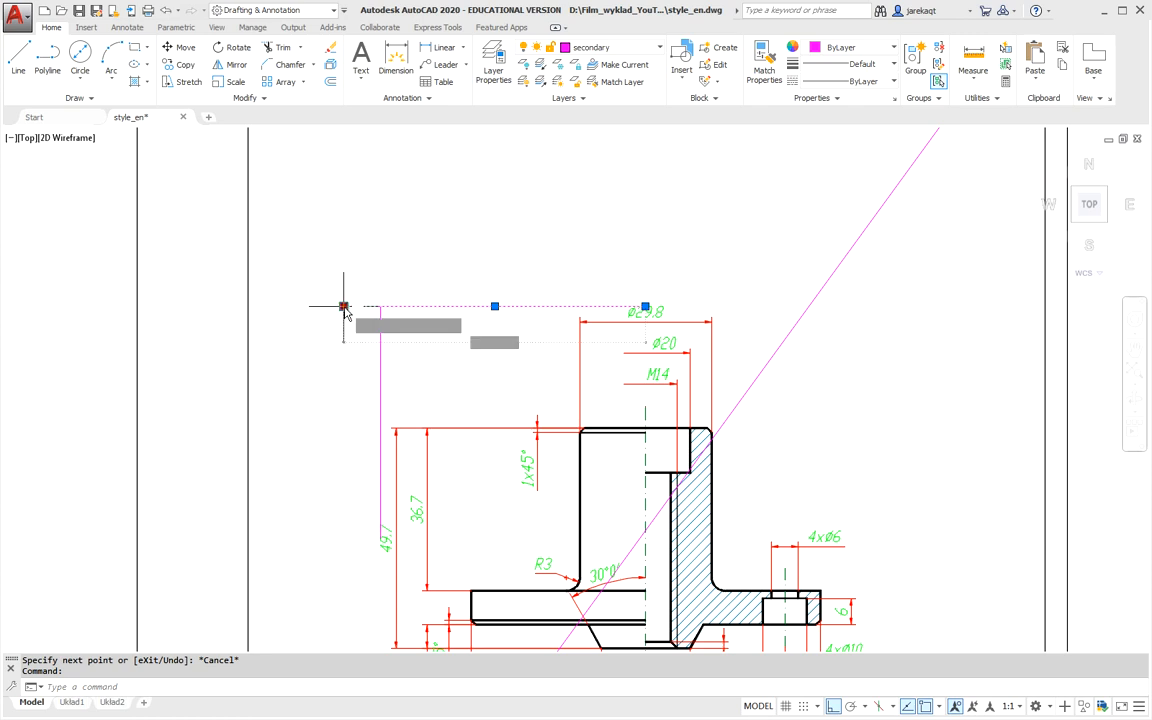
click(345, 307)
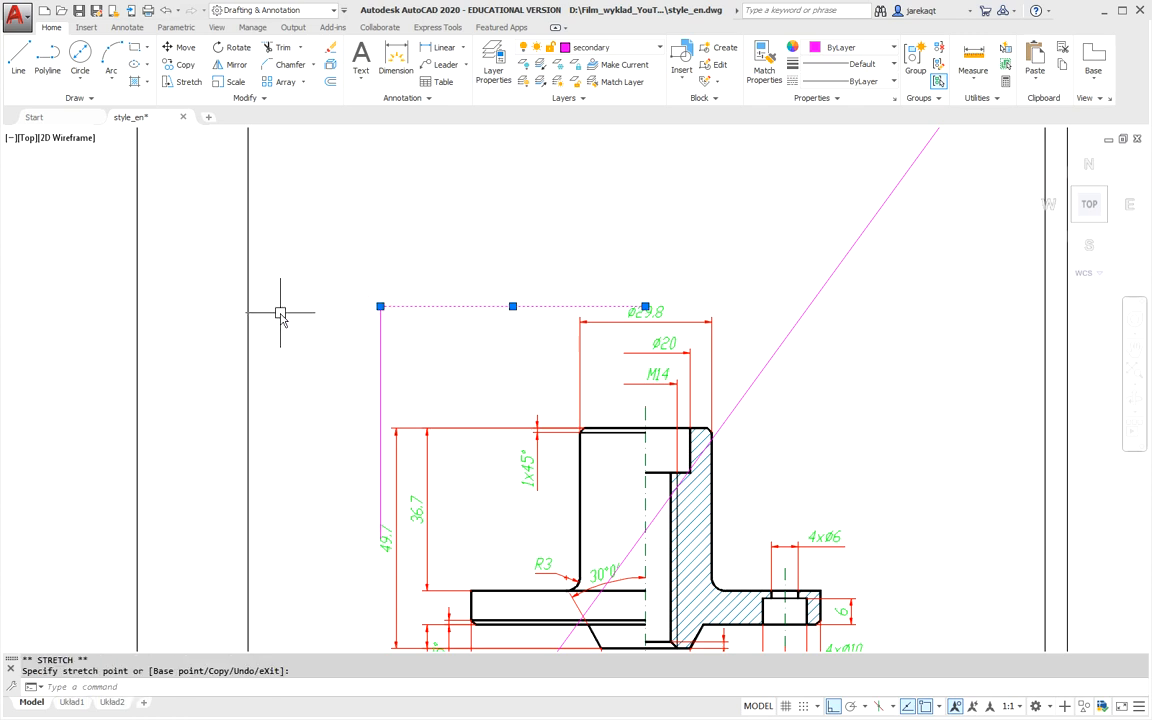
key(Escape)
Draw a diagonal between the upper-left and lower-right construction corners enclosing the dimensioned hub.
scroll(306, 300, down, 5)
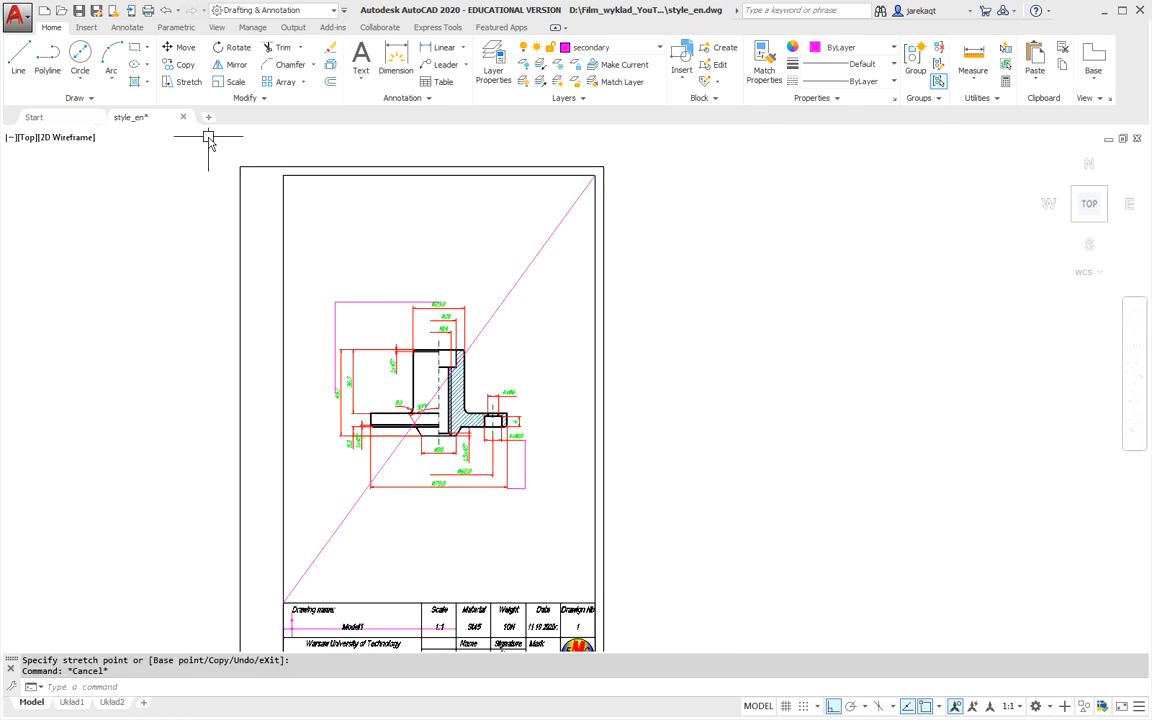
click(18, 56)
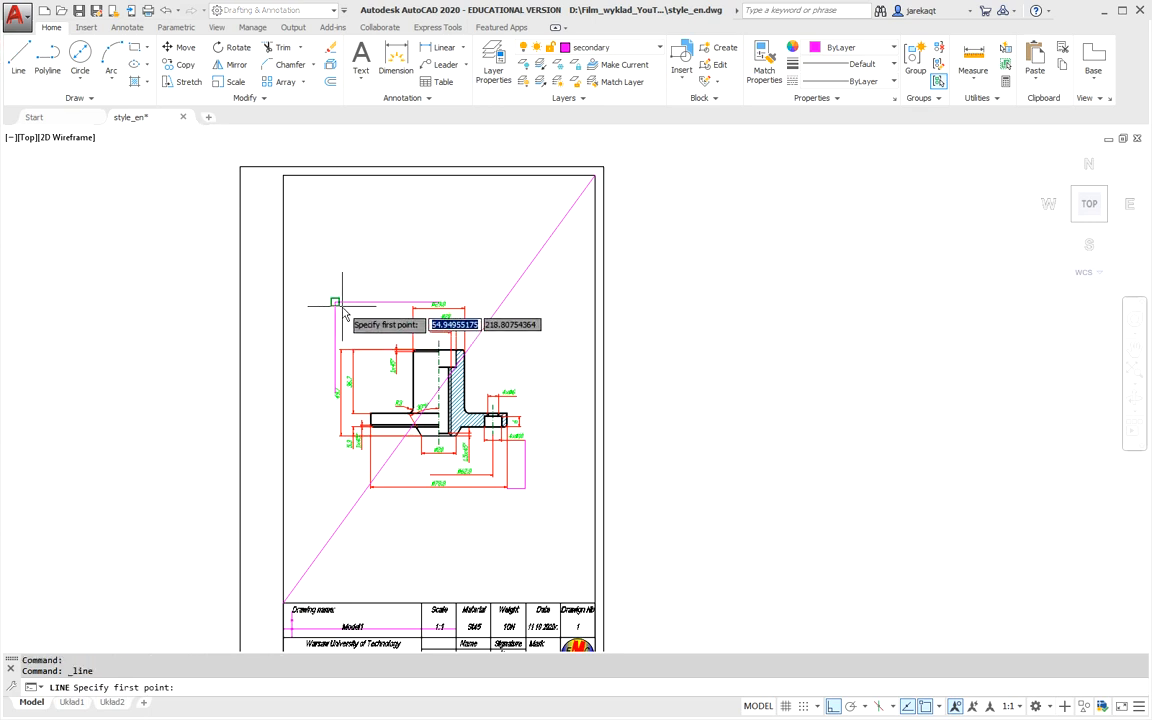
click(335, 302)
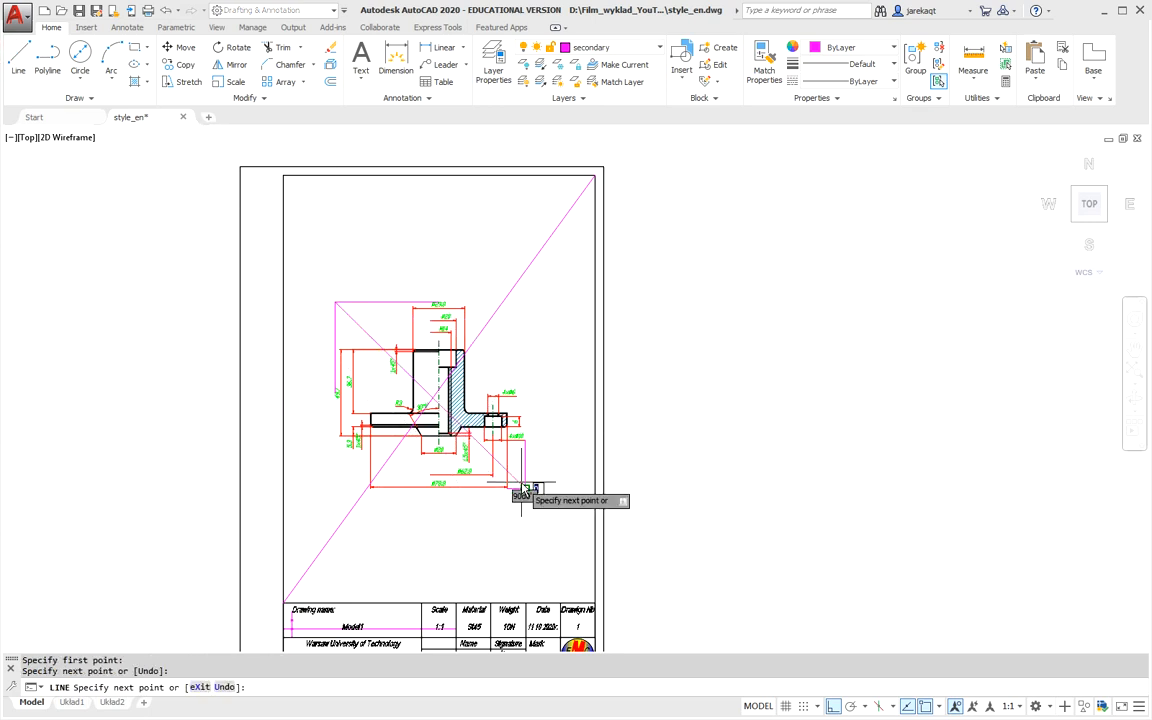
key(Escape)
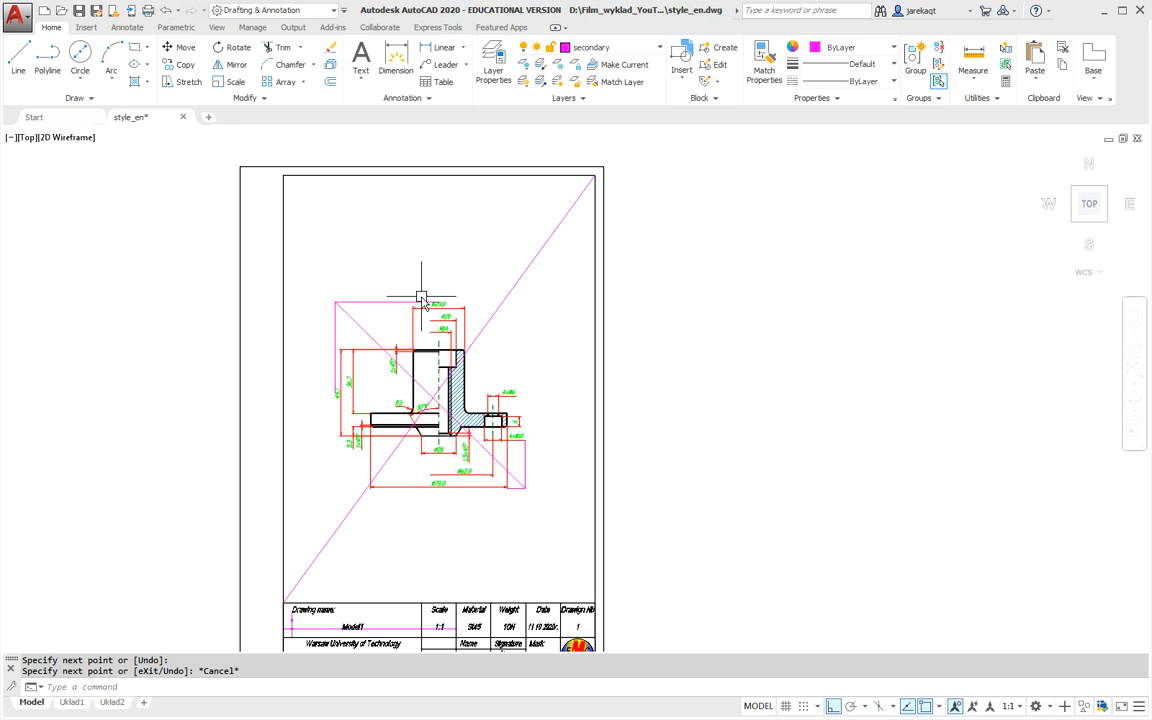
Move the dimensioned hub with its construction lines from the midpoint of its own diagonal to the midpoint of the sheet-area diagonal.
text(m)
key(Return)
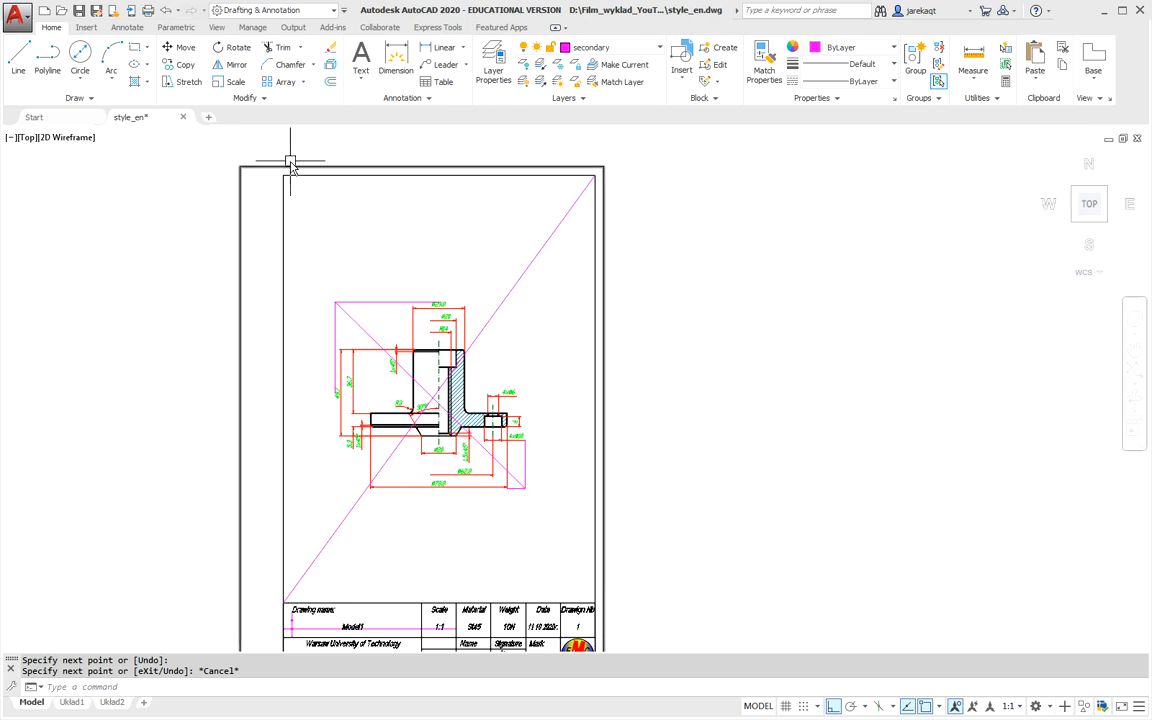
click(320, 274)
click(540, 516)
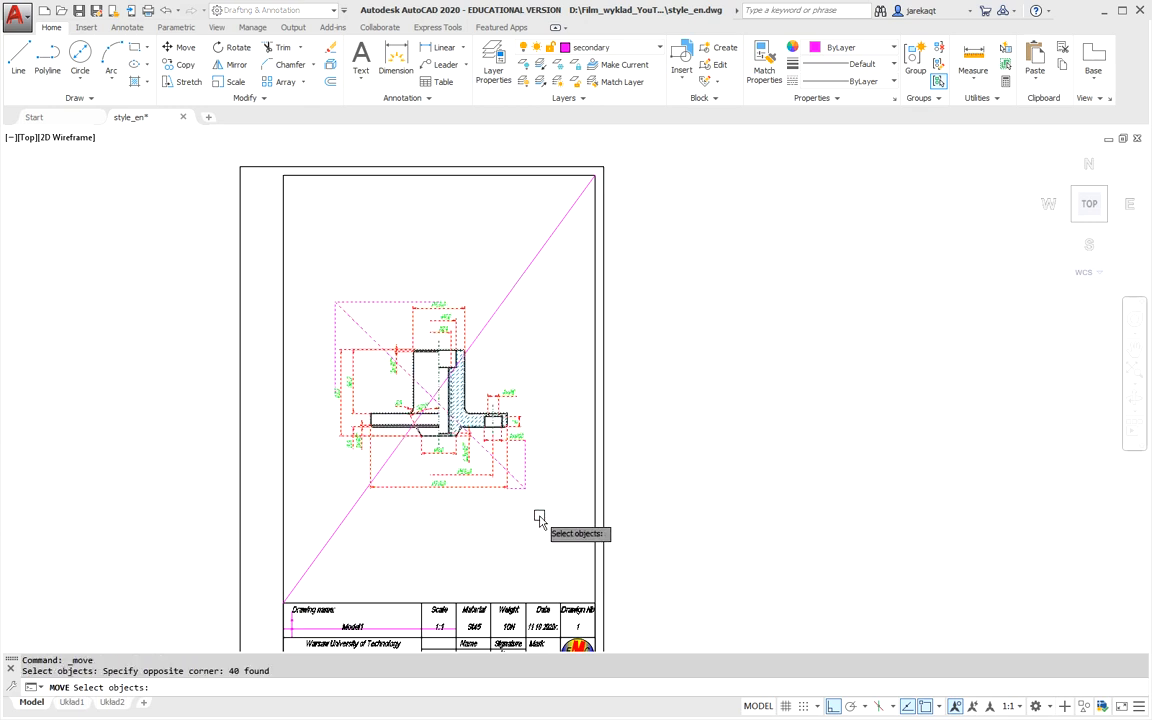
key(Return)
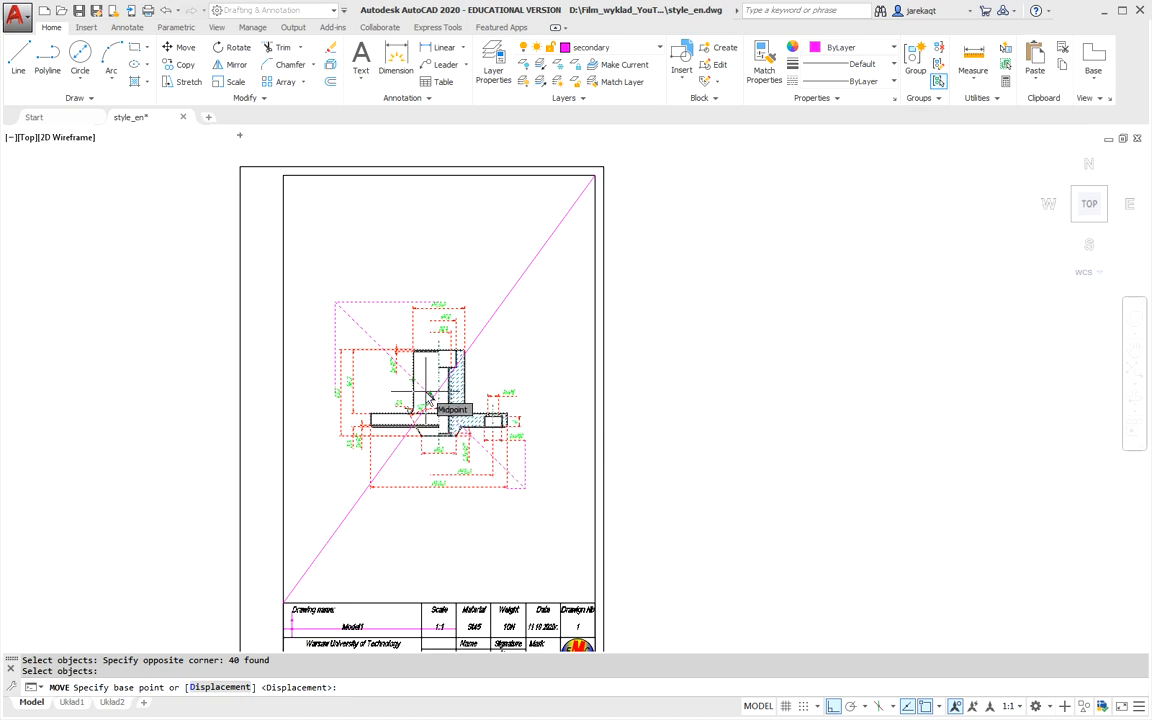
click(429, 397)
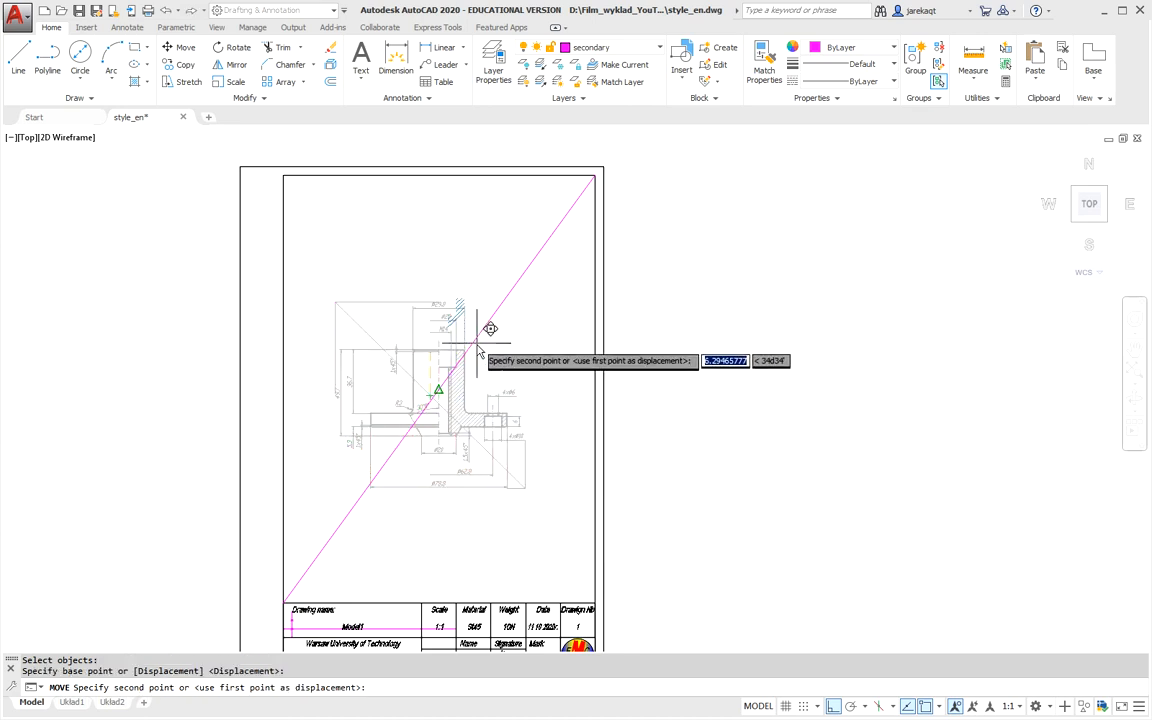
click(480, 346)
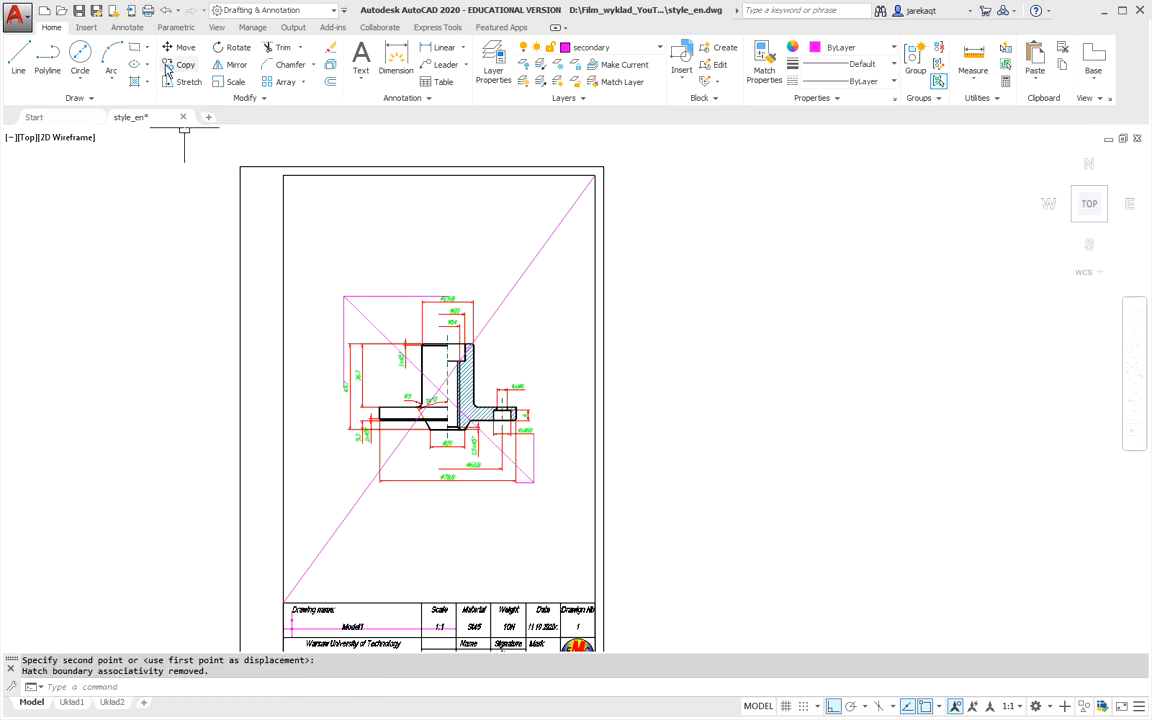
Add a horizontal linear dimension between the view's upper-left construction corner and the left edge of the inner frame.
click(120, 29)
click(312, 47)
click(305, 243)
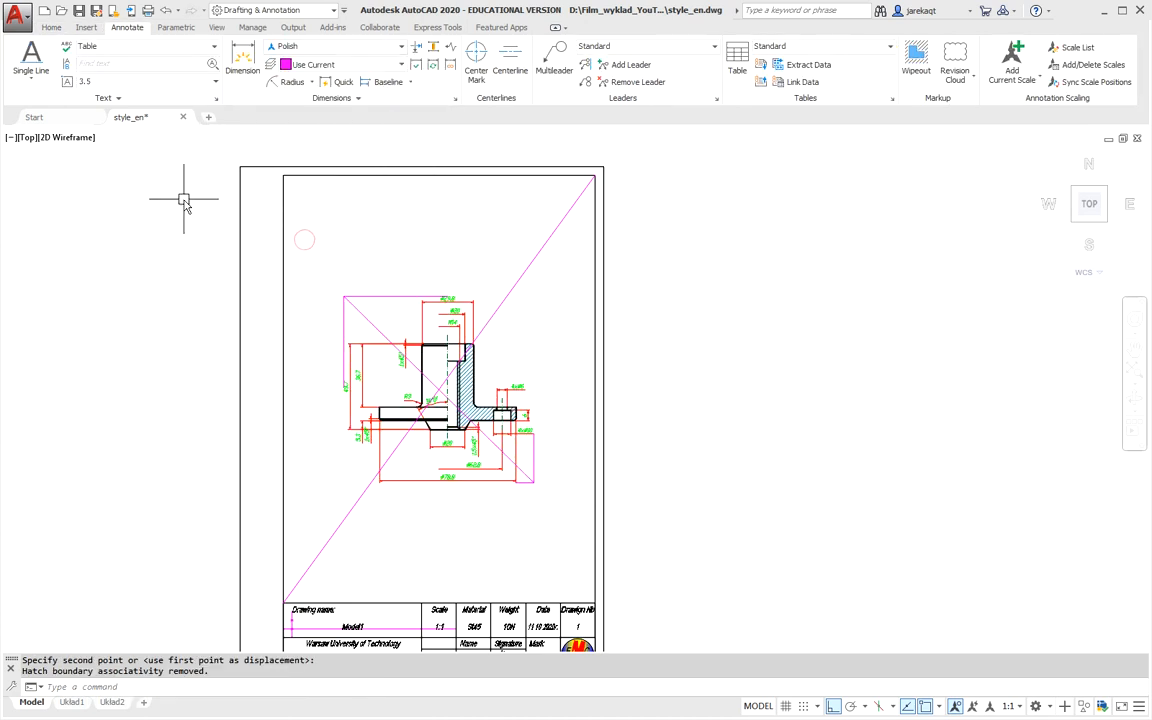
click(312, 85)
click(291, 81)
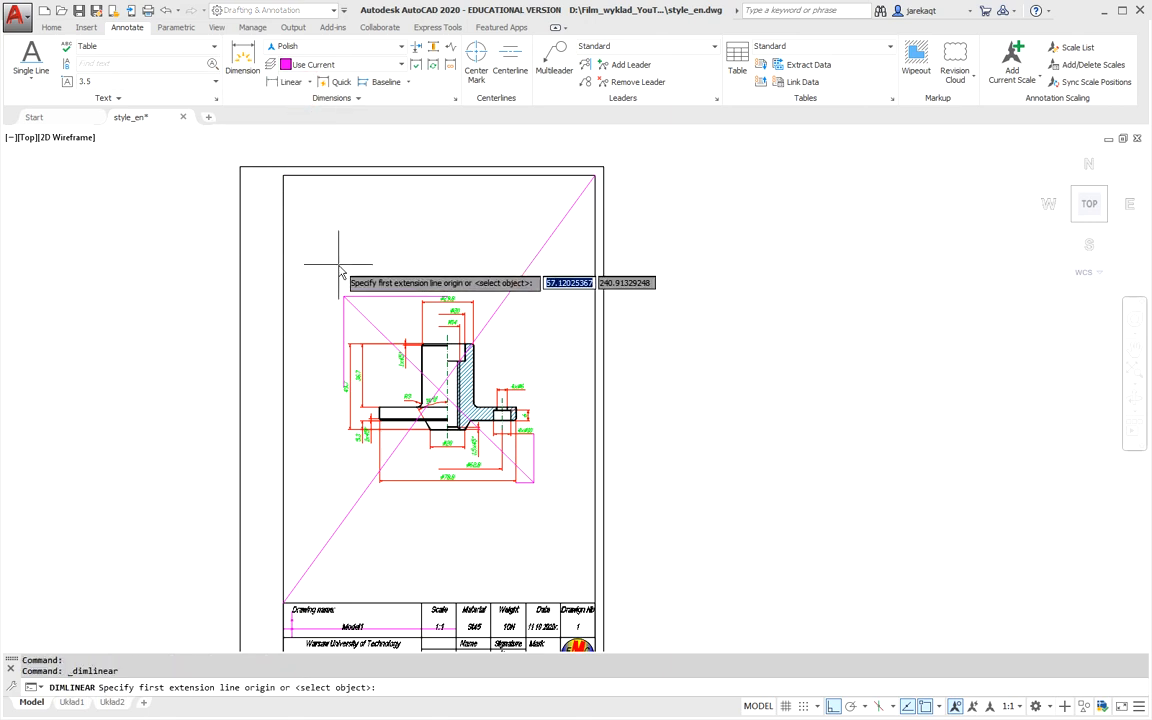
click(343, 296)
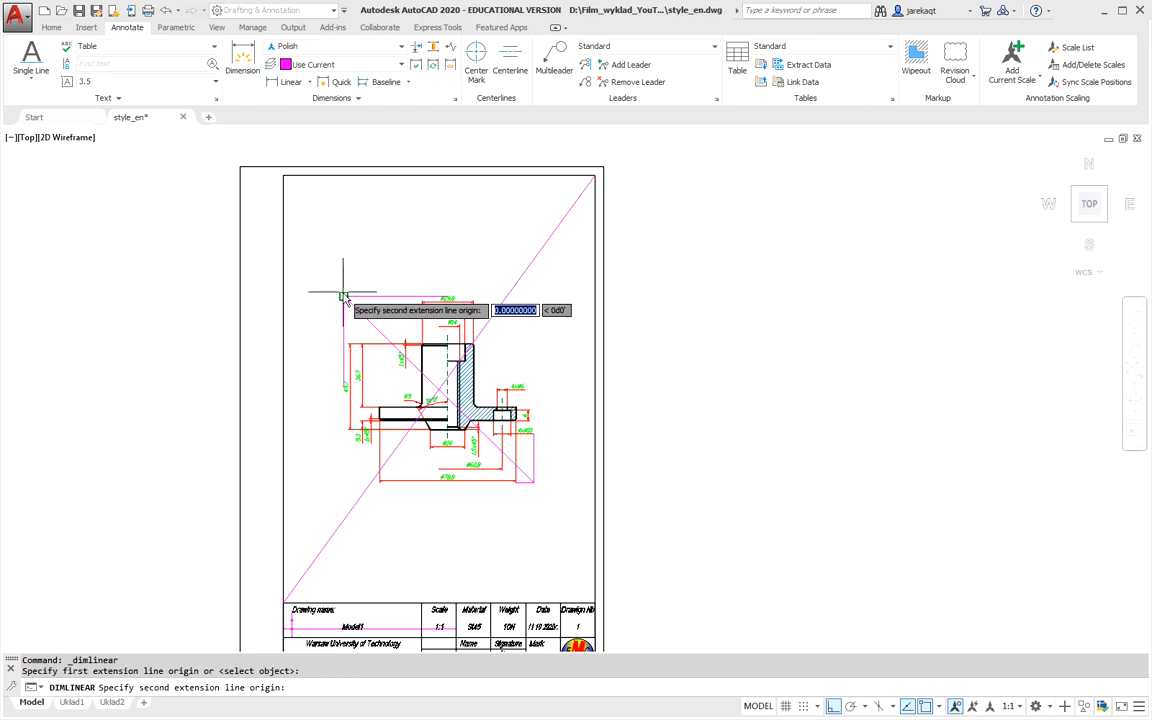
click(285, 296)
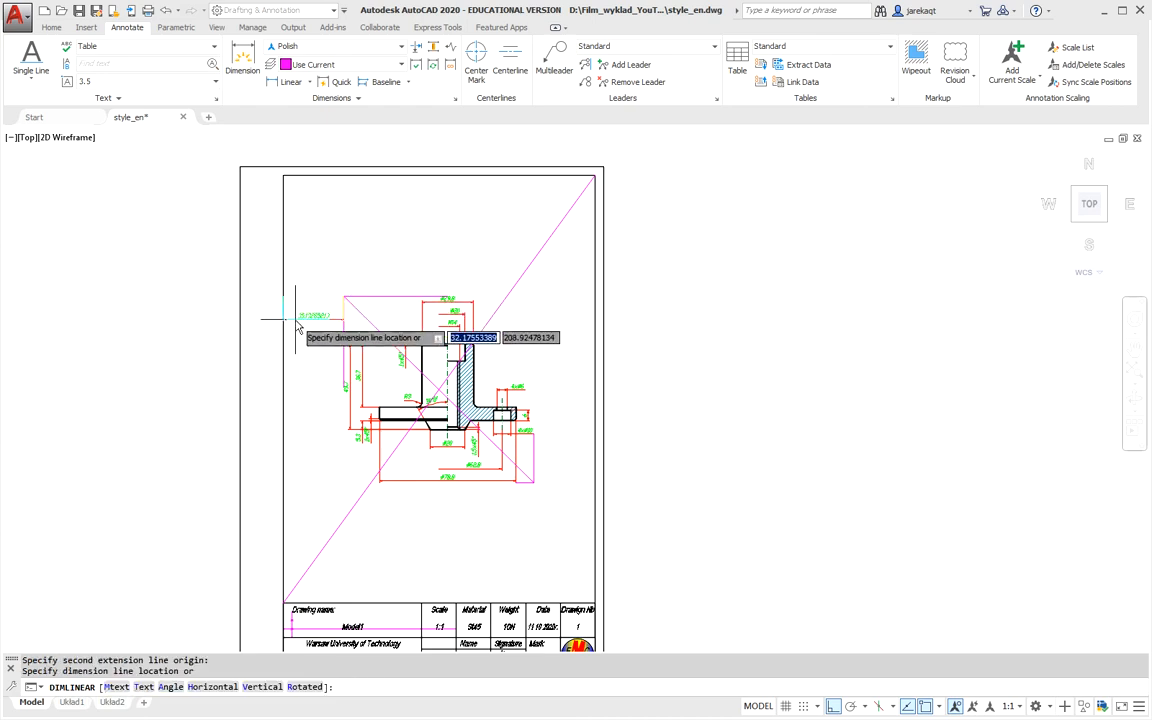
click(304, 273)
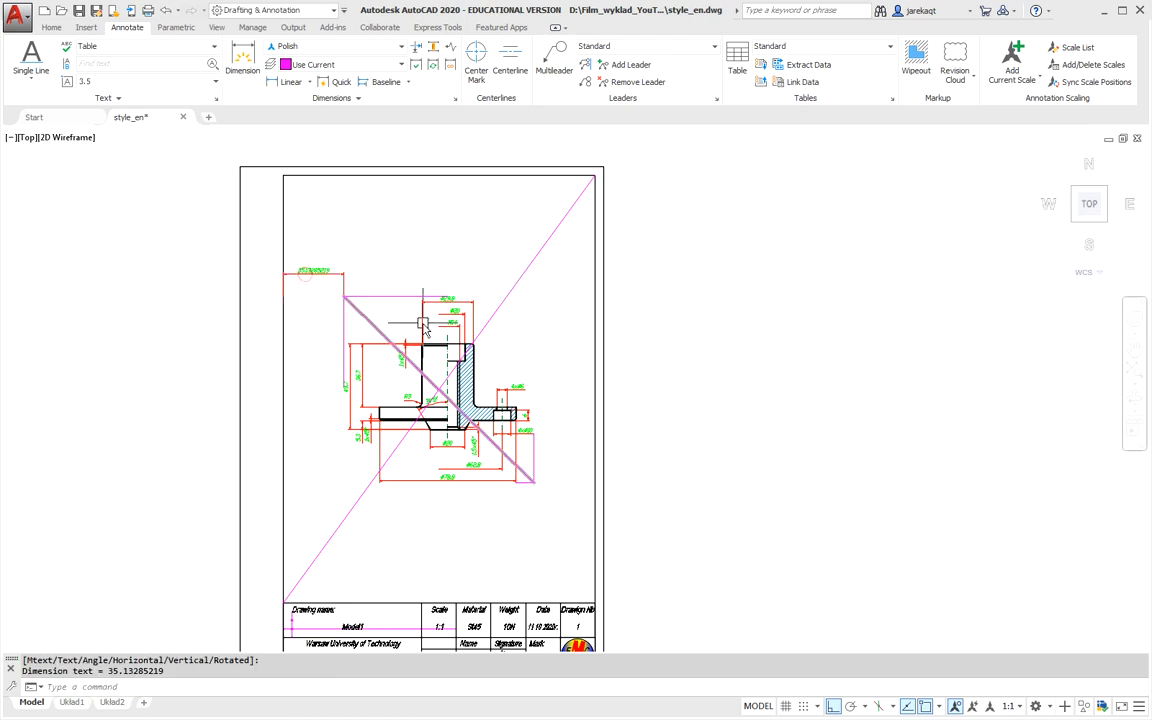
Add a horizontal linear dimension from the view's lower-right construction corner to the frame's right edge and compare it with the left one.
right_click(580, 383)
click(608, 387)
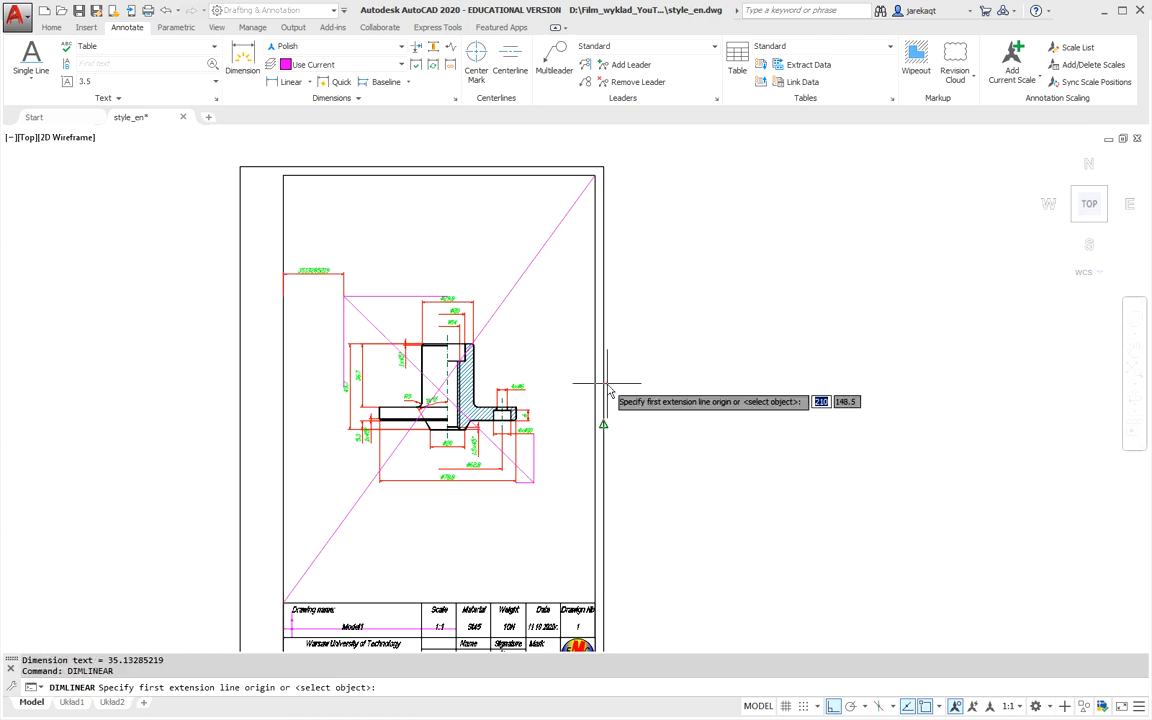
click(535, 483)
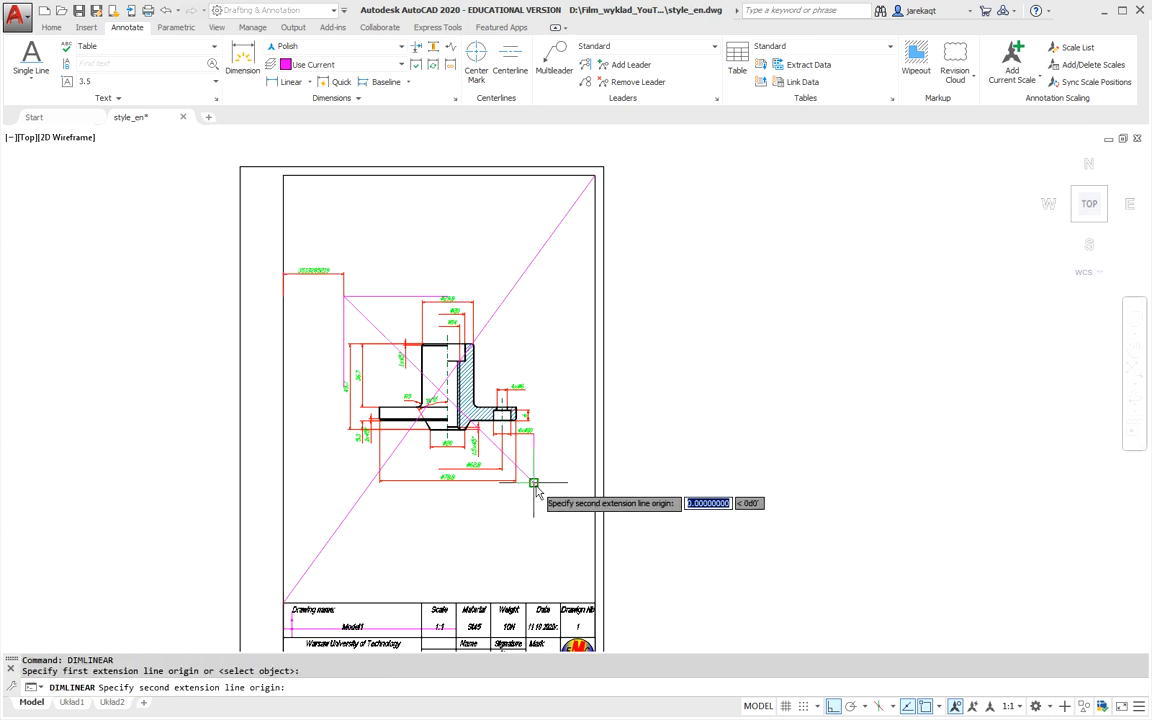
click(595, 483)
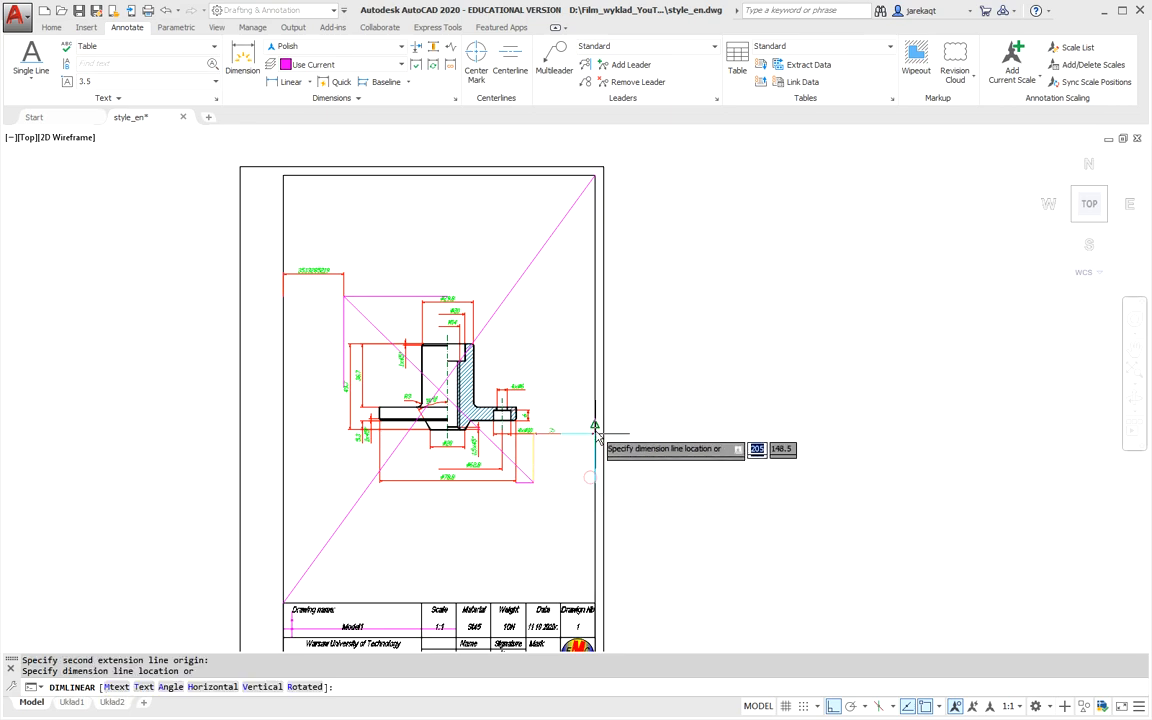
click(570, 301)
scroll(568, 302, up, 6)
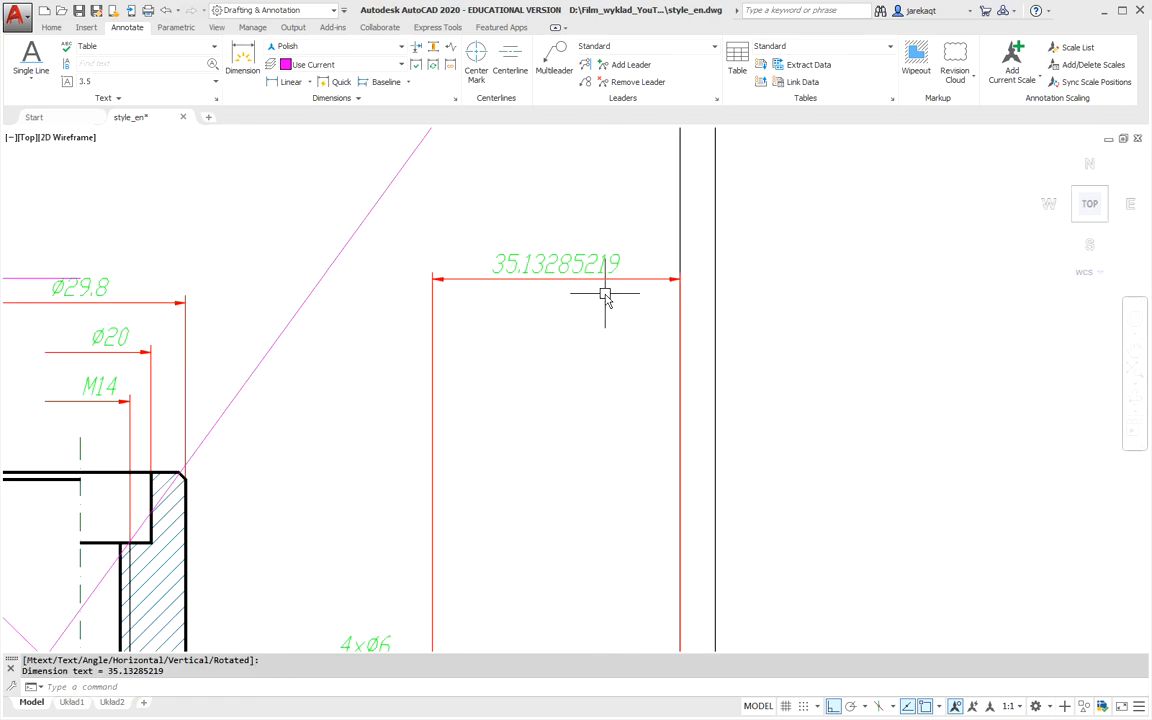
scroll(450, 290, down, 6)
scroll(160, 265, up, 6)
scroll(160, 265, down, 4)
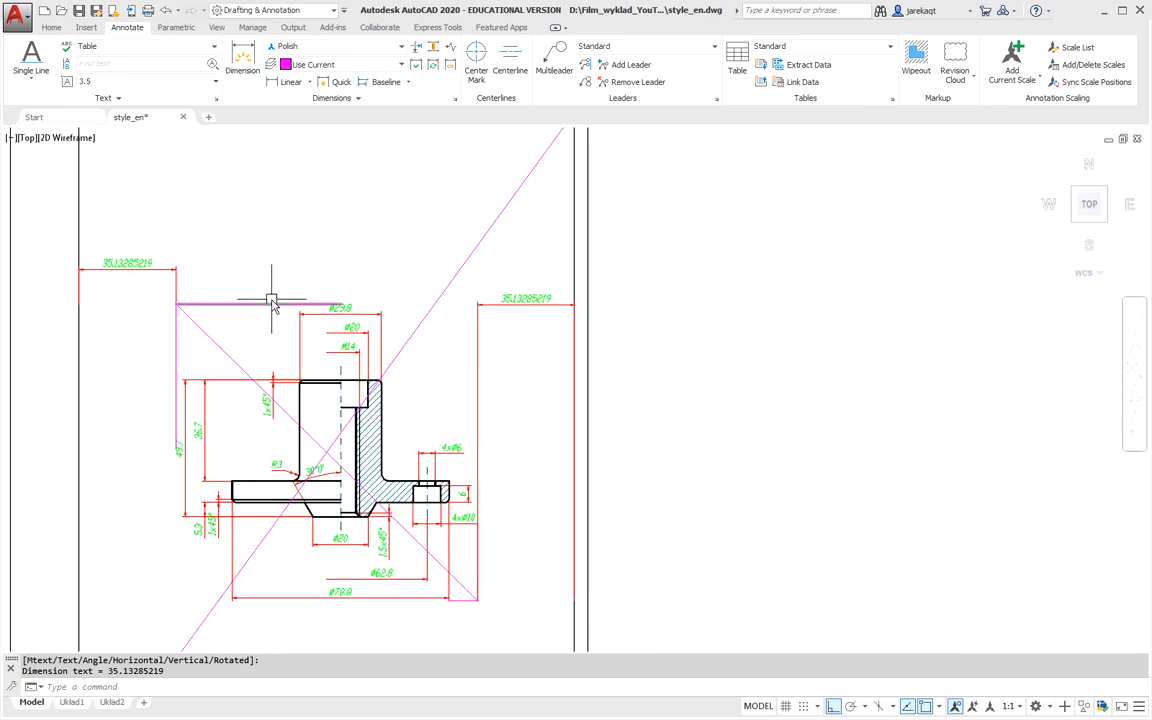
Add a vertical linear dimension between the upper horizontal construction line and the top edge of the inner frame.
scroll(270, 301, down, 2)
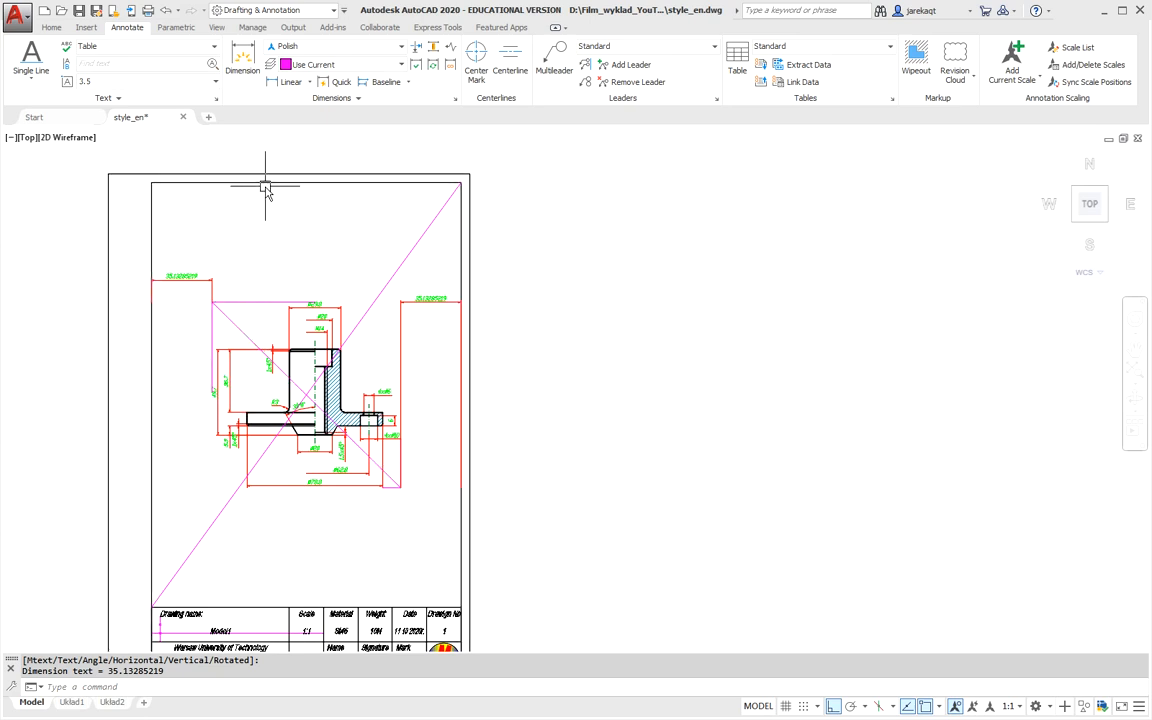
click(288, 88)
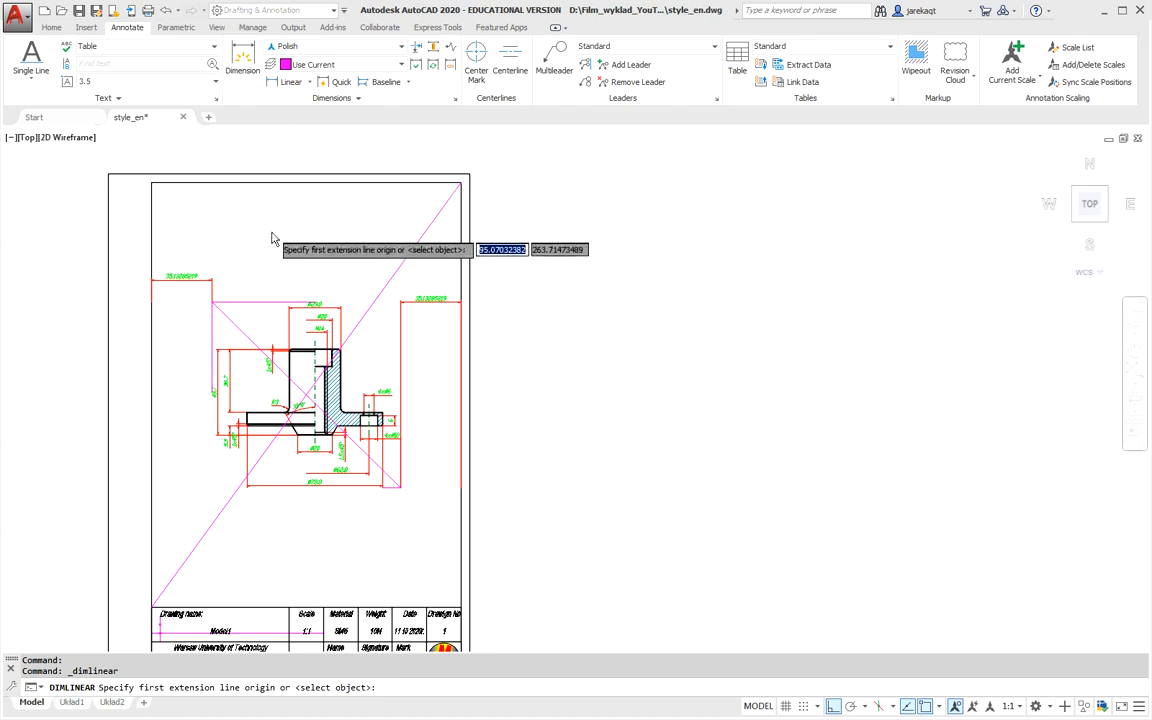
click(271, 300)
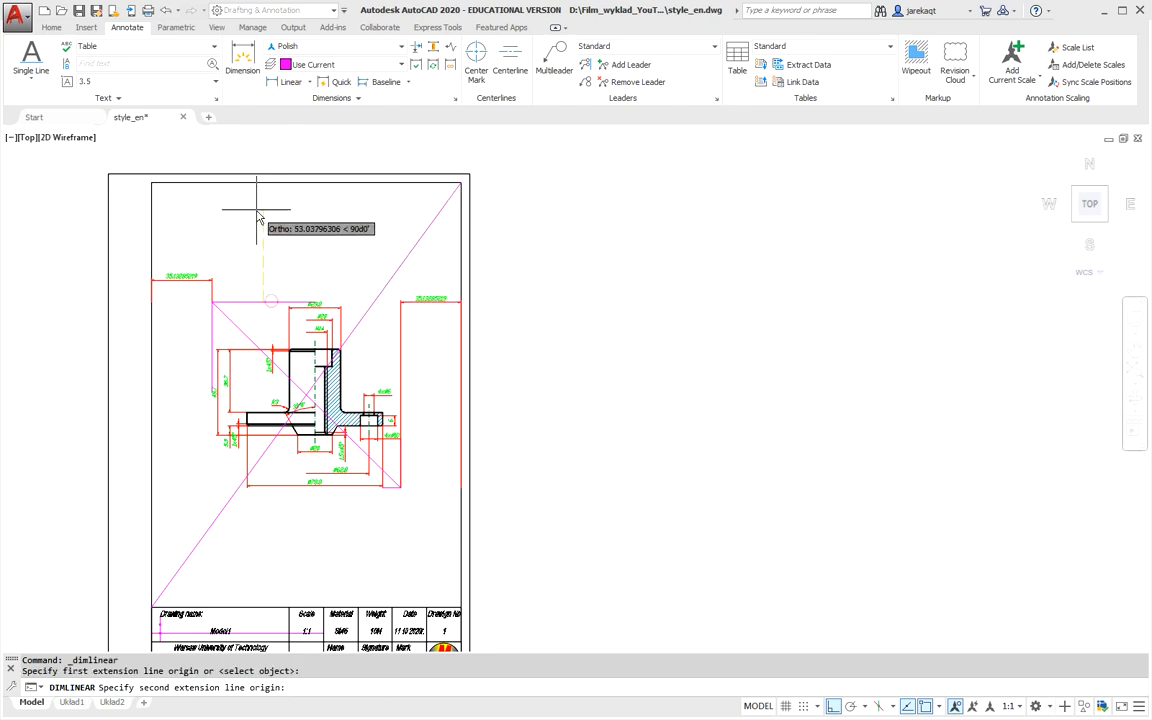
click(263, 184)
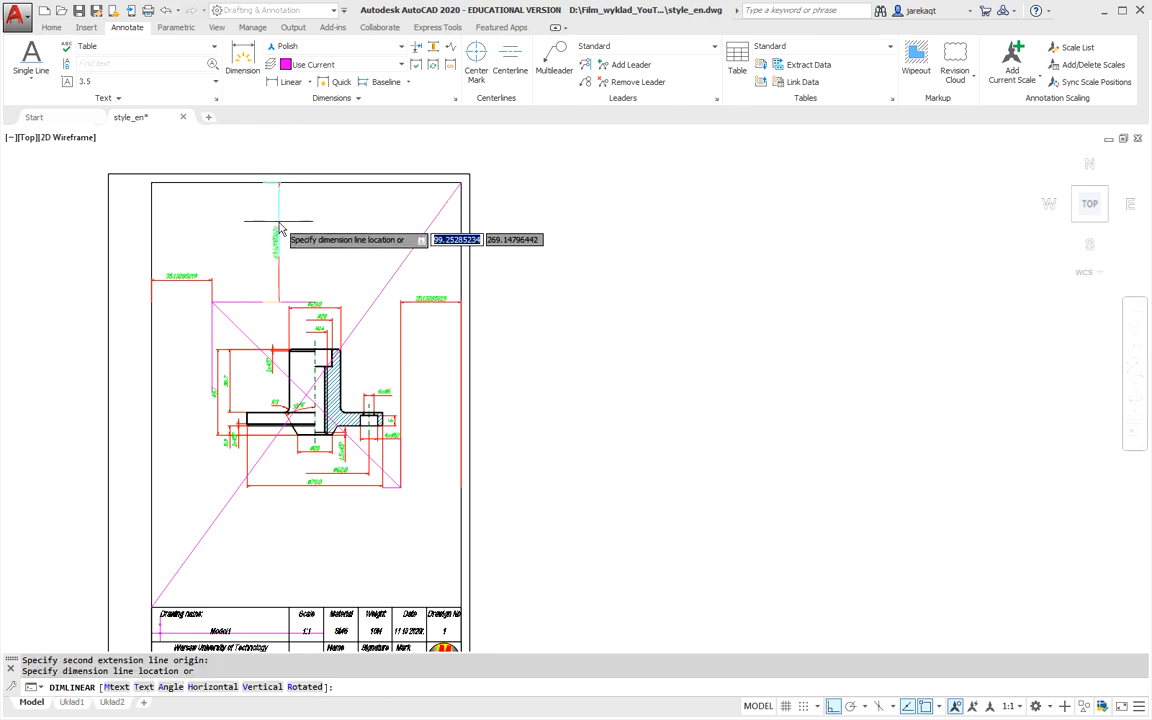
click(265, 222)
Add a vertical linear dimension from the lower horizontal construction line down to the title block's top edge and check both vertical gaps.
right_click(257, 509)
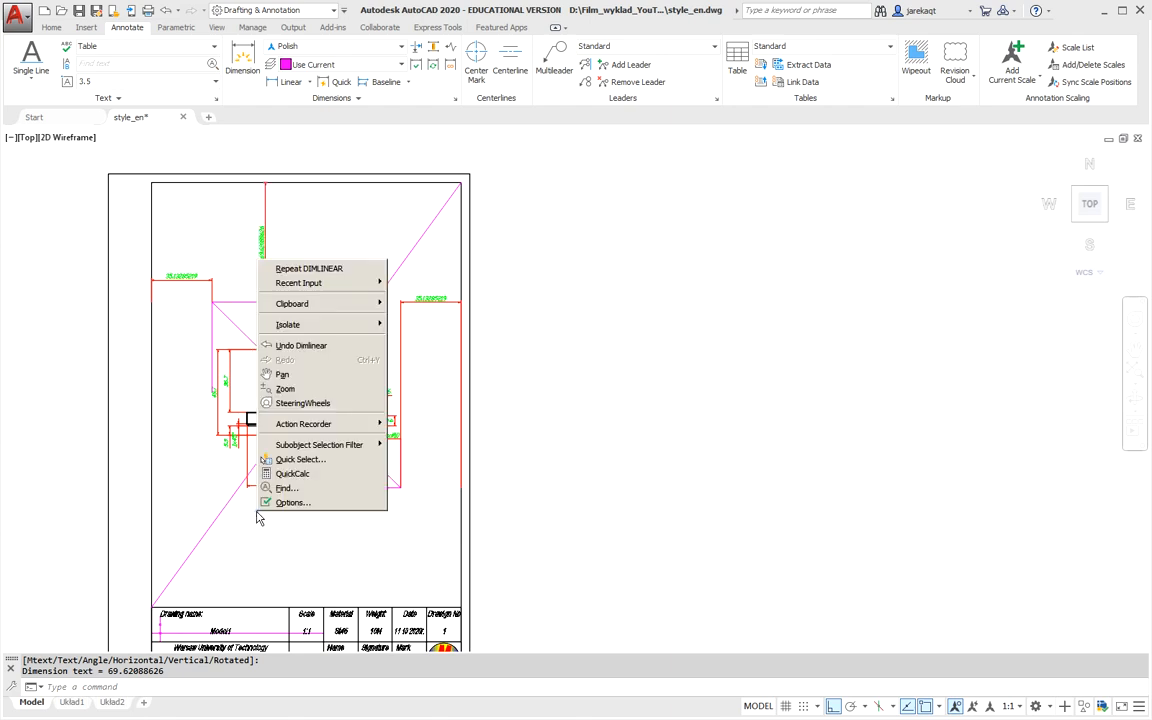
click(300, 268)
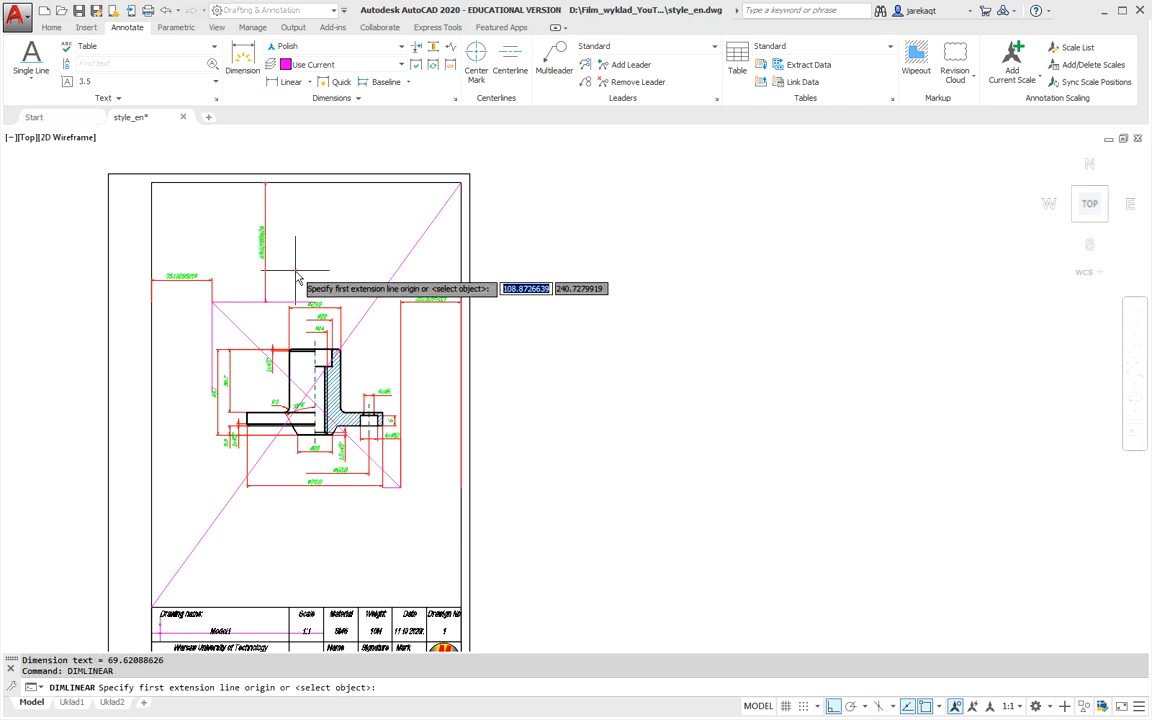
click(391, 487)
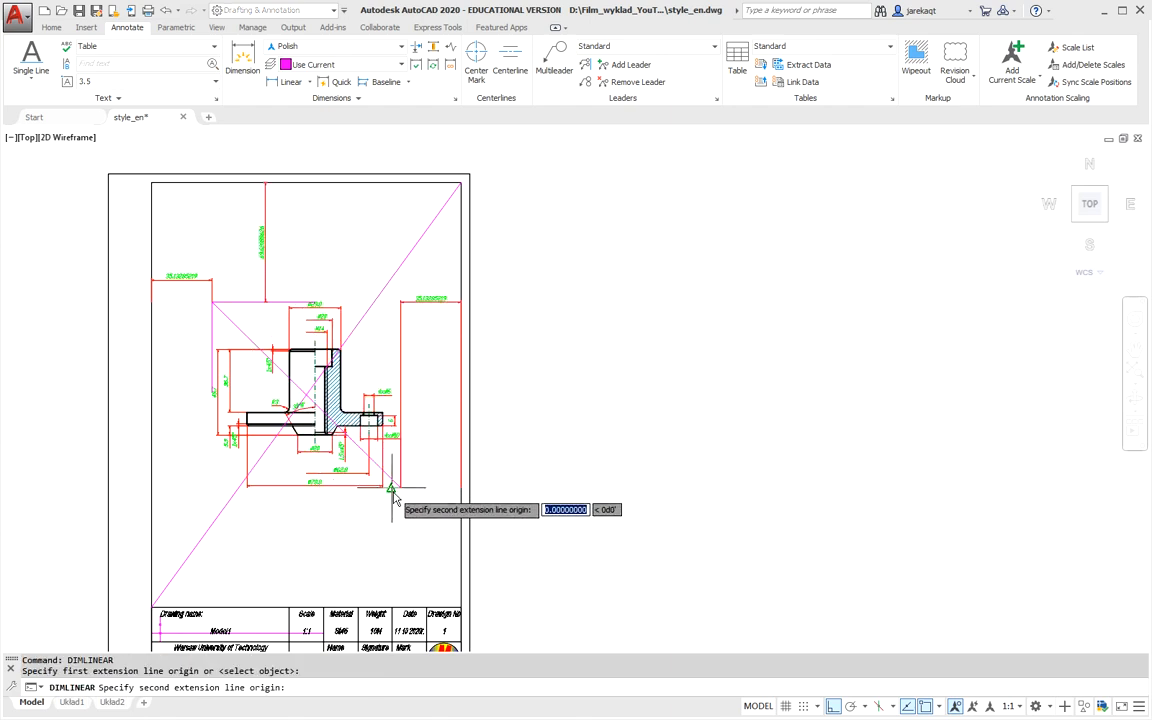
click(386, 608)
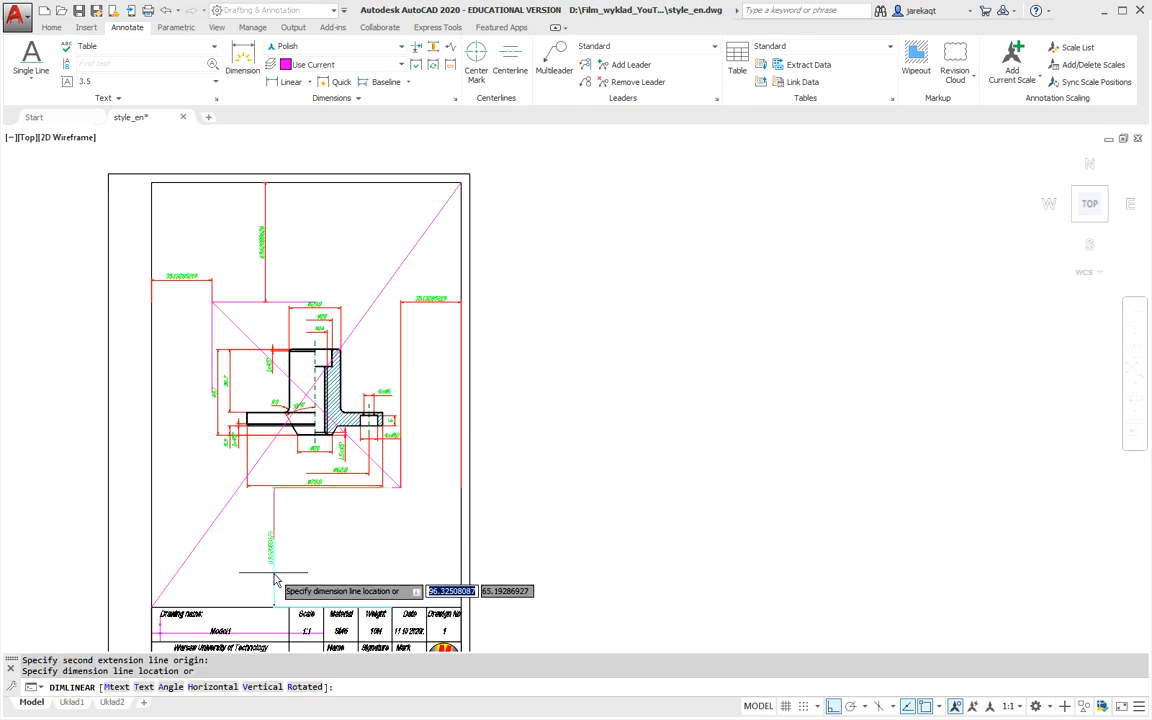
click(274, 542)
scroll(284, 540, up, 6)
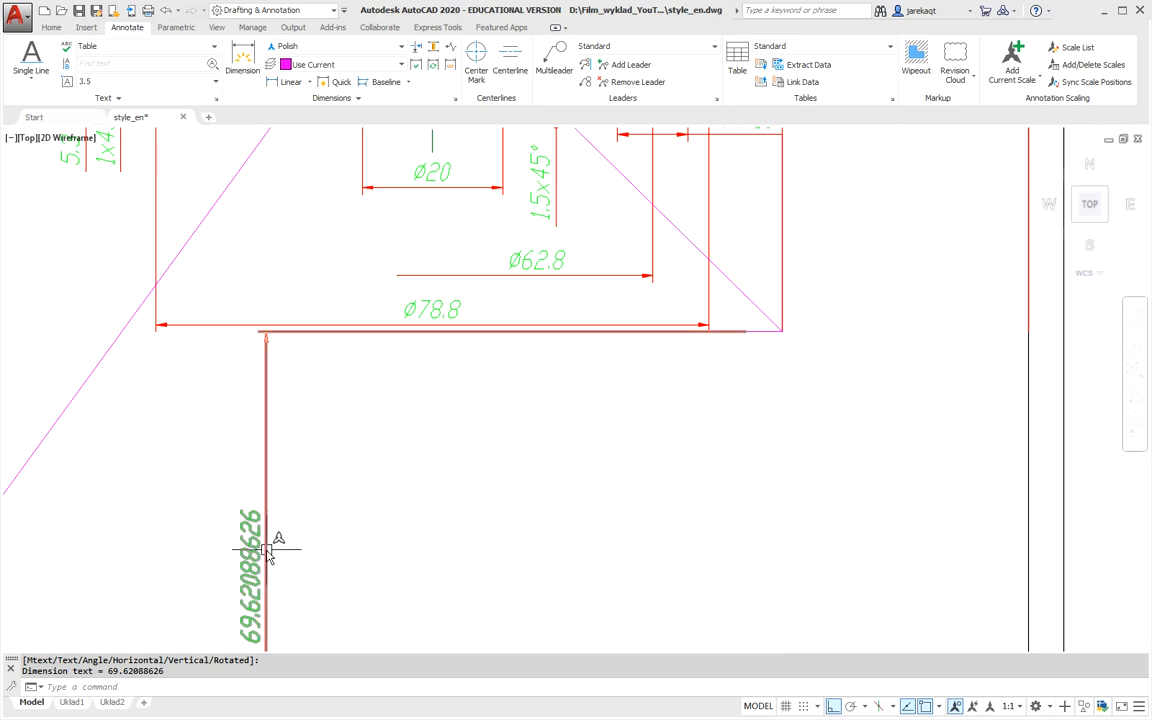
scroll(324, 437, down, 8)
scroll(338, 480, up, 3)
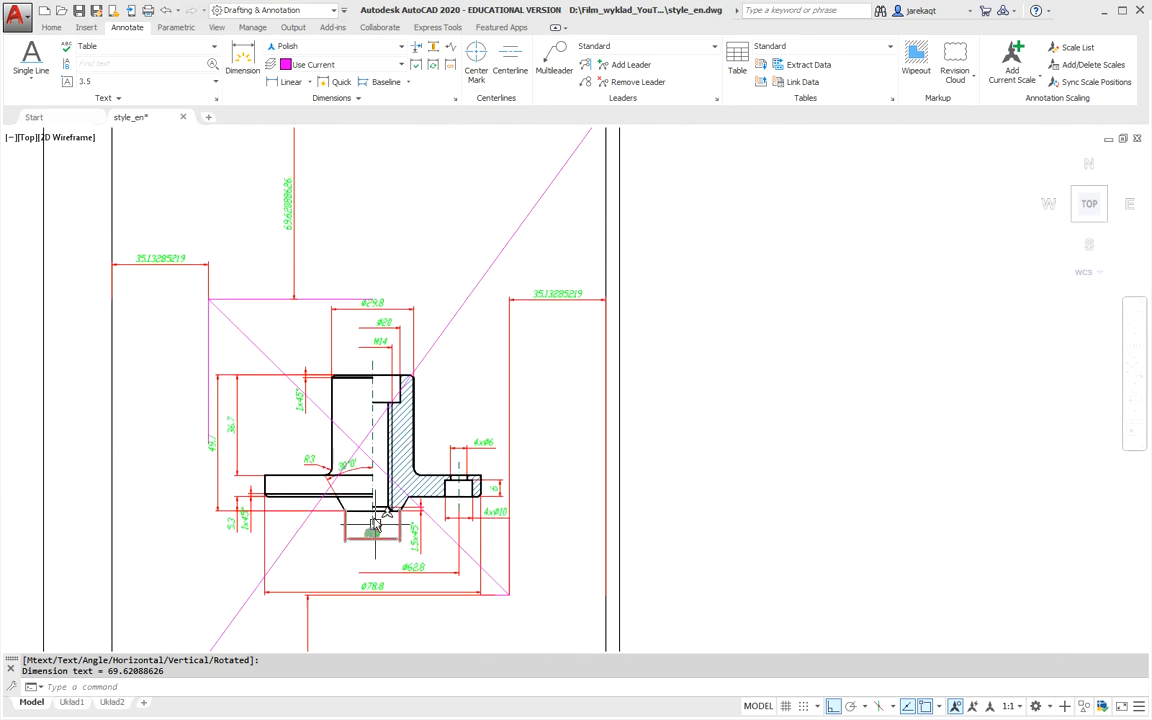
scroll(336, 200, up, 4)
scroll(336, 200, down, 6)
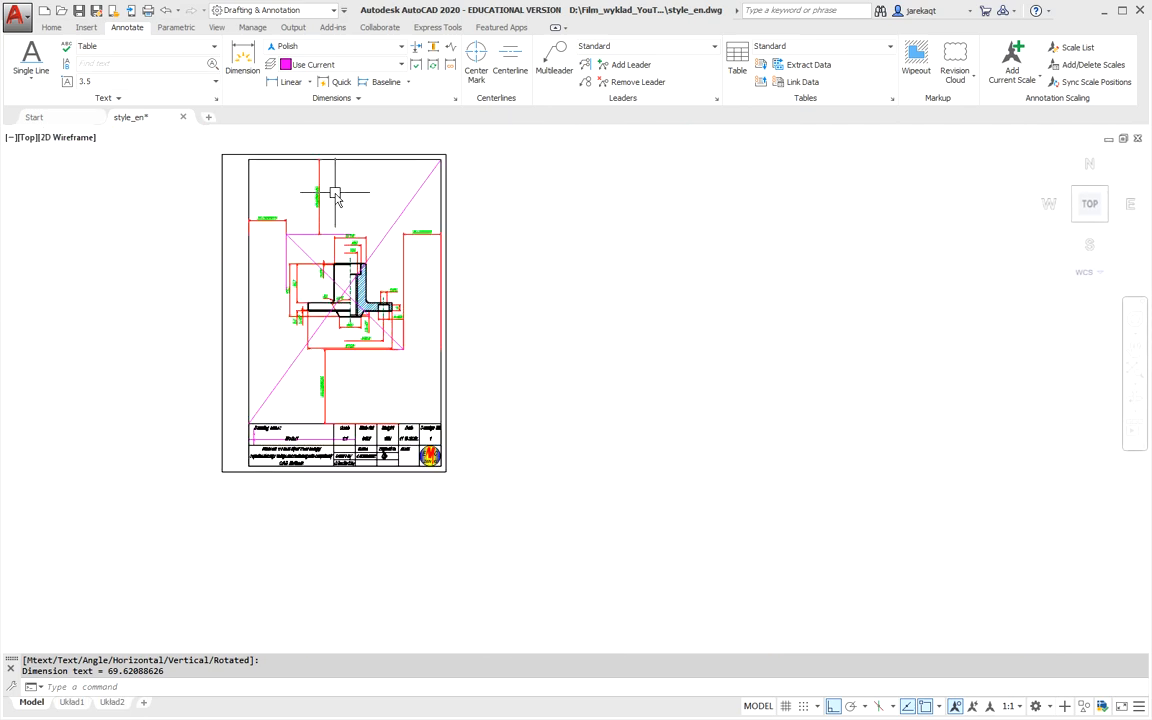
middle_drag(333, 235, 361, 289)
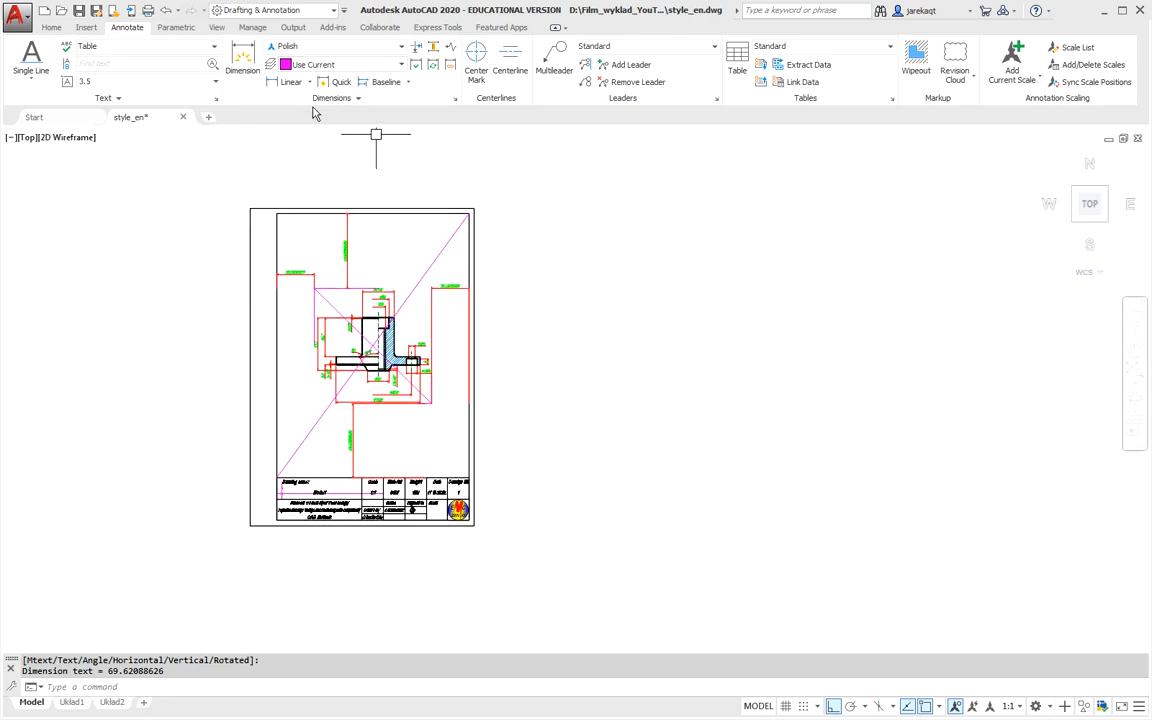
Make 1_contur the current layer and turn off the secondary layer to hide the construction lines and gap dimensions.
click(54, 29)
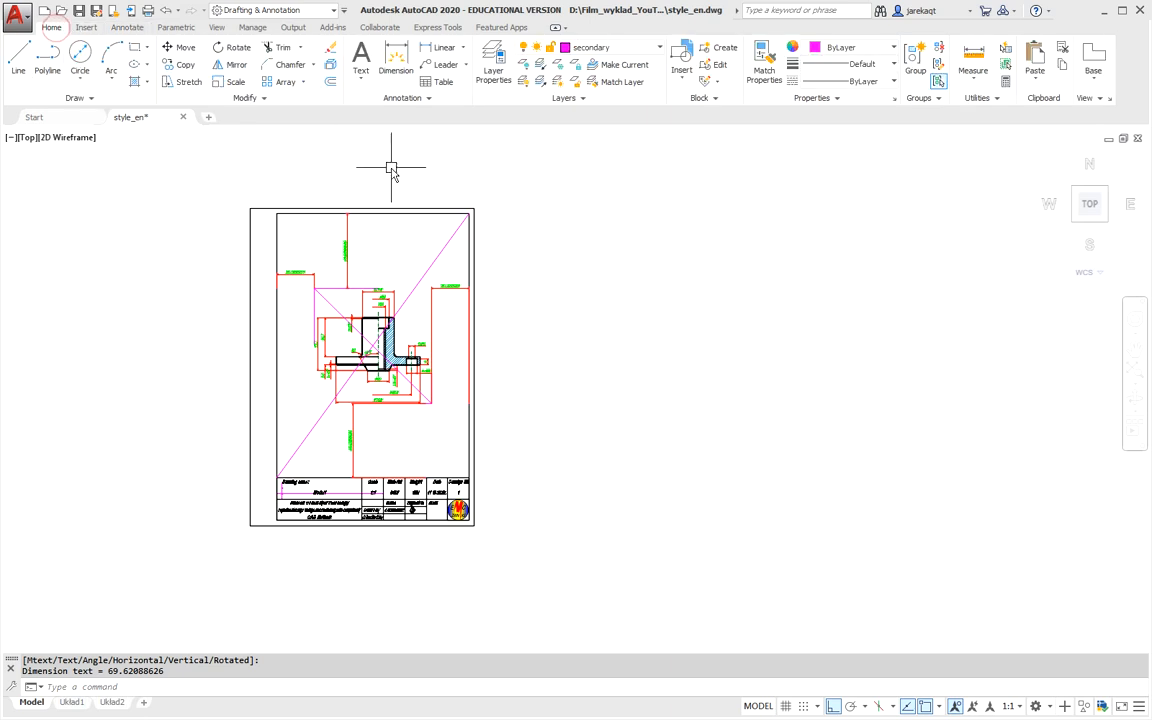
click(635, 47)
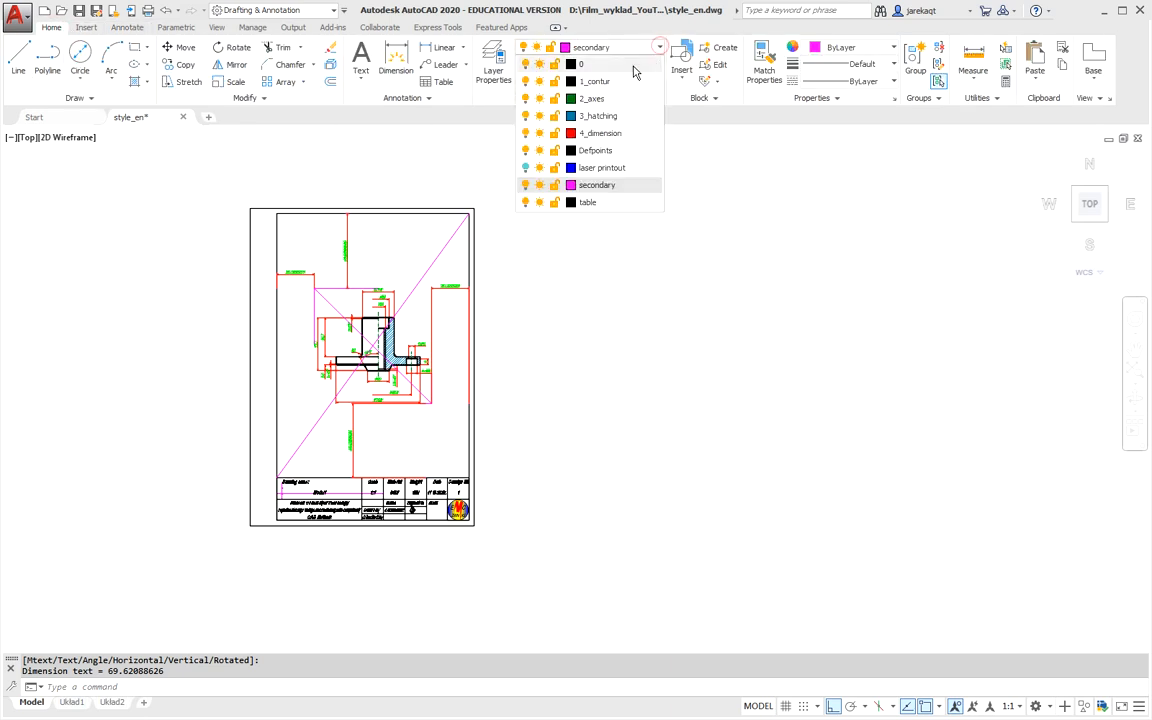
click(617, 82)
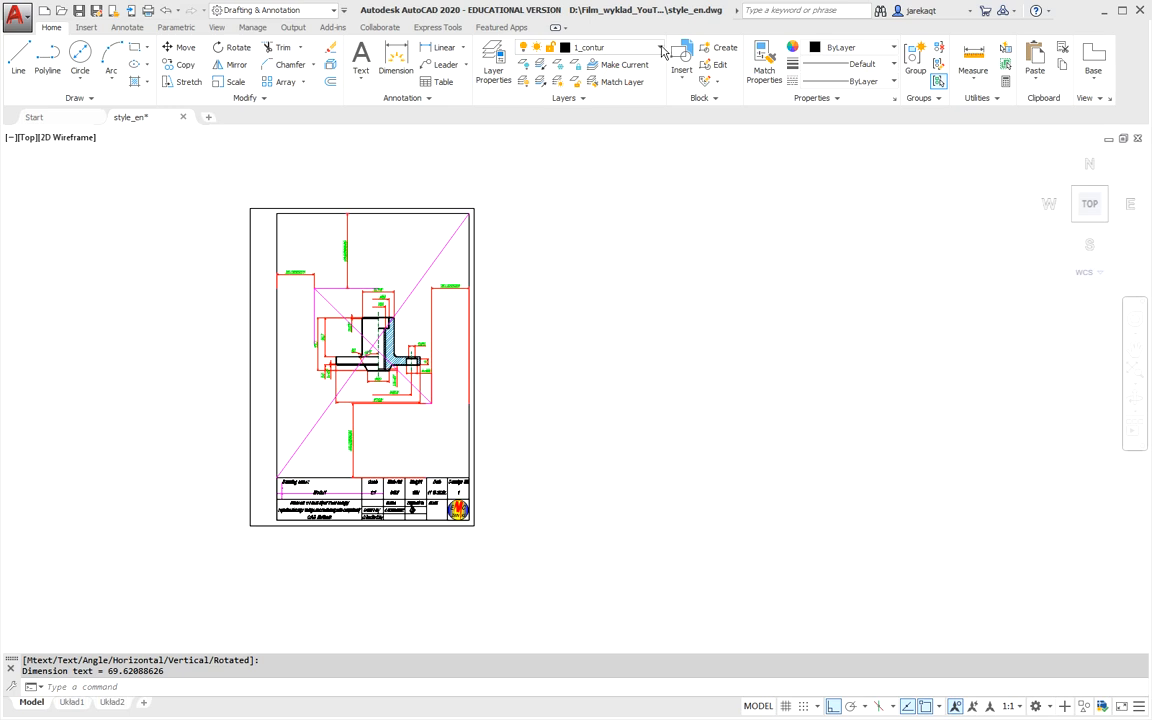
click(660, 48)
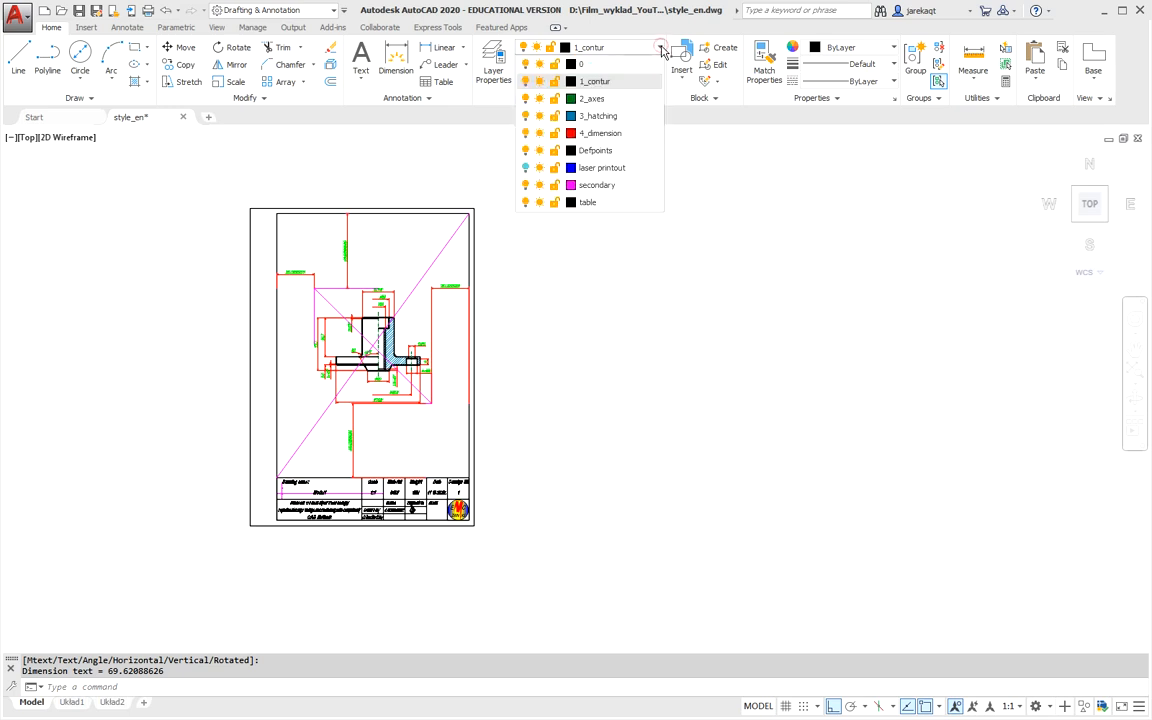
click(524, 186)
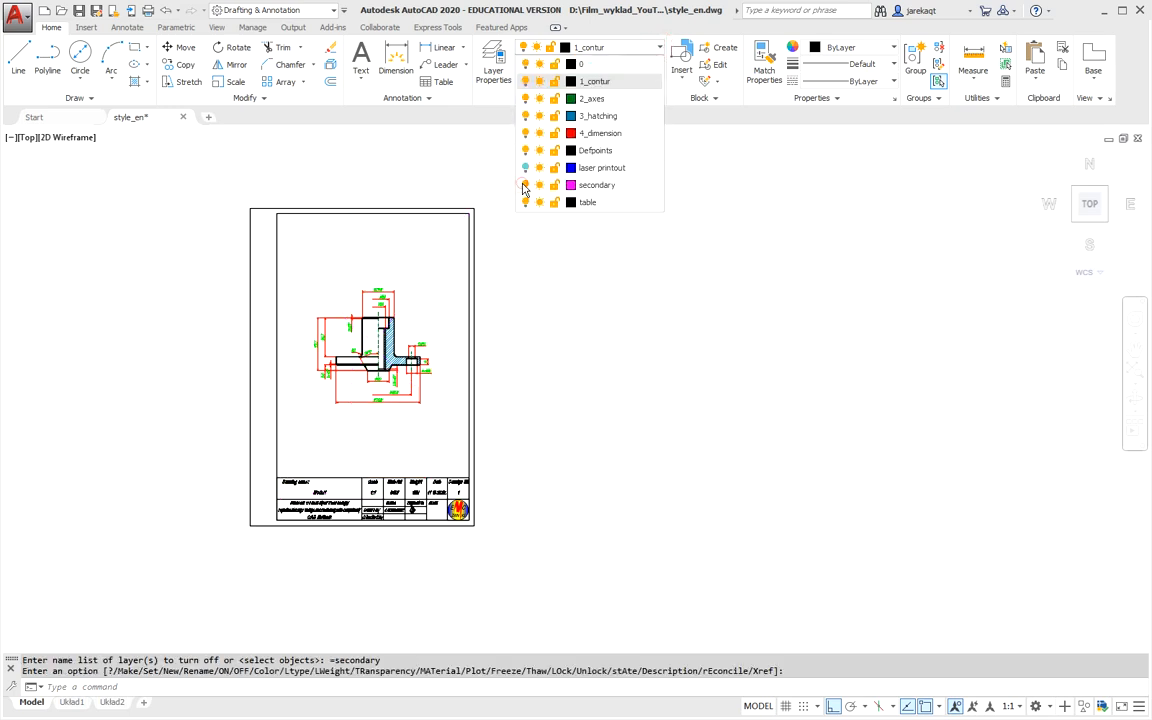
click(472, 190)
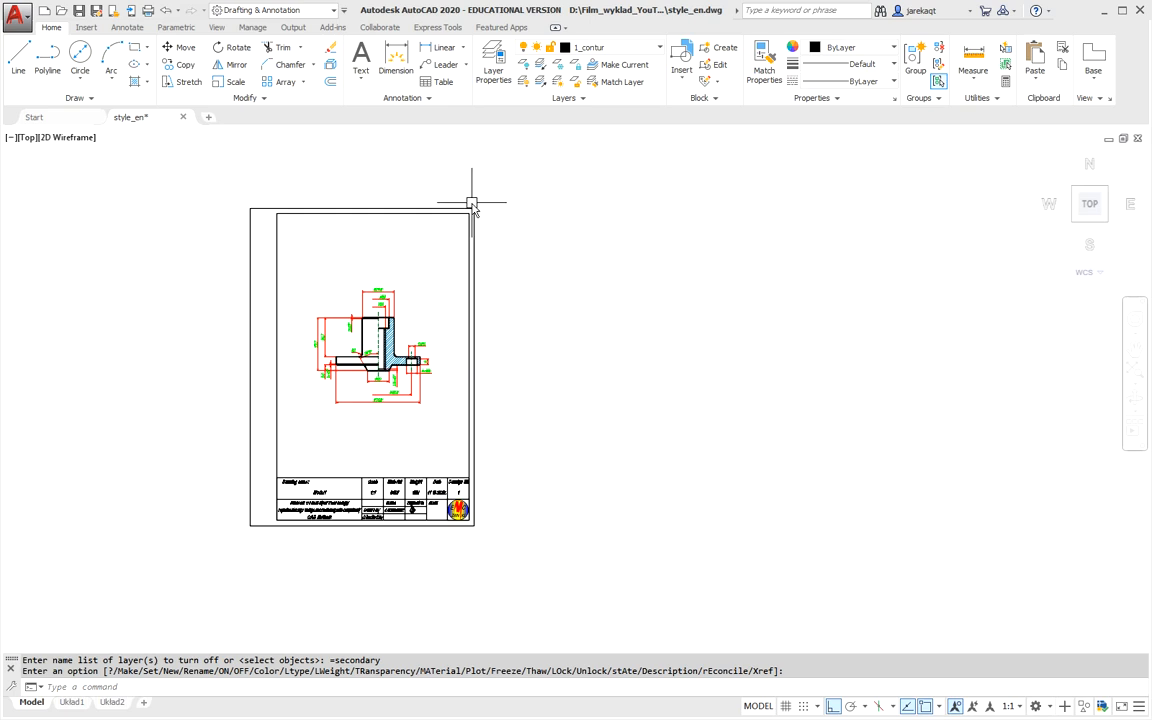
Fit the whole drawing sheet in the view to examine the hub's placement in the frame.
scroll(450, 244, up, 2)
middle_drag(450, 252, 485, 212)
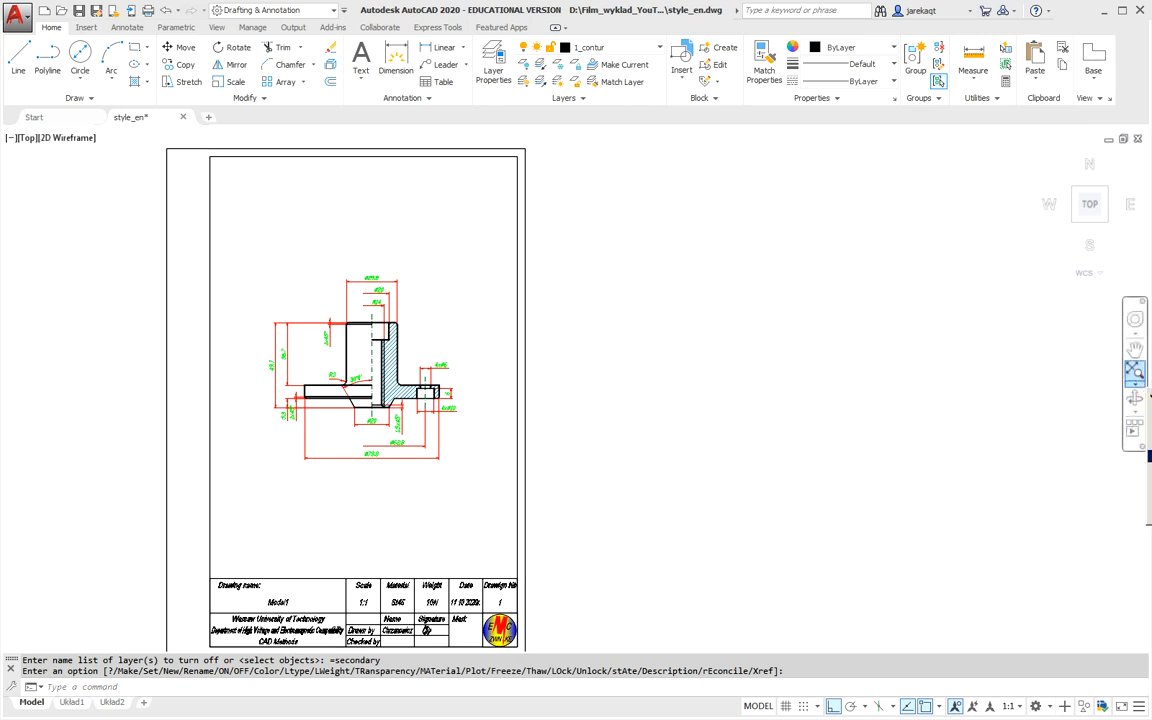
click(1134, 371)
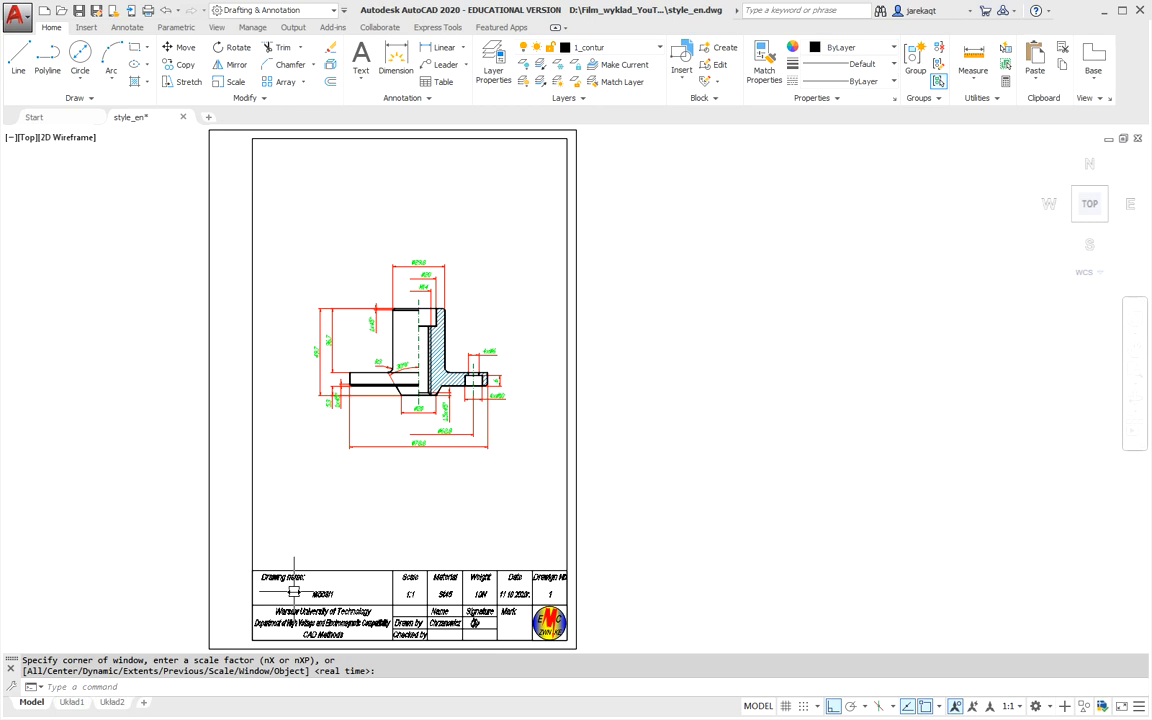
Turn on the laser printout layer to show the blue printable-area outline around the sheet frame.
click(659, 47)
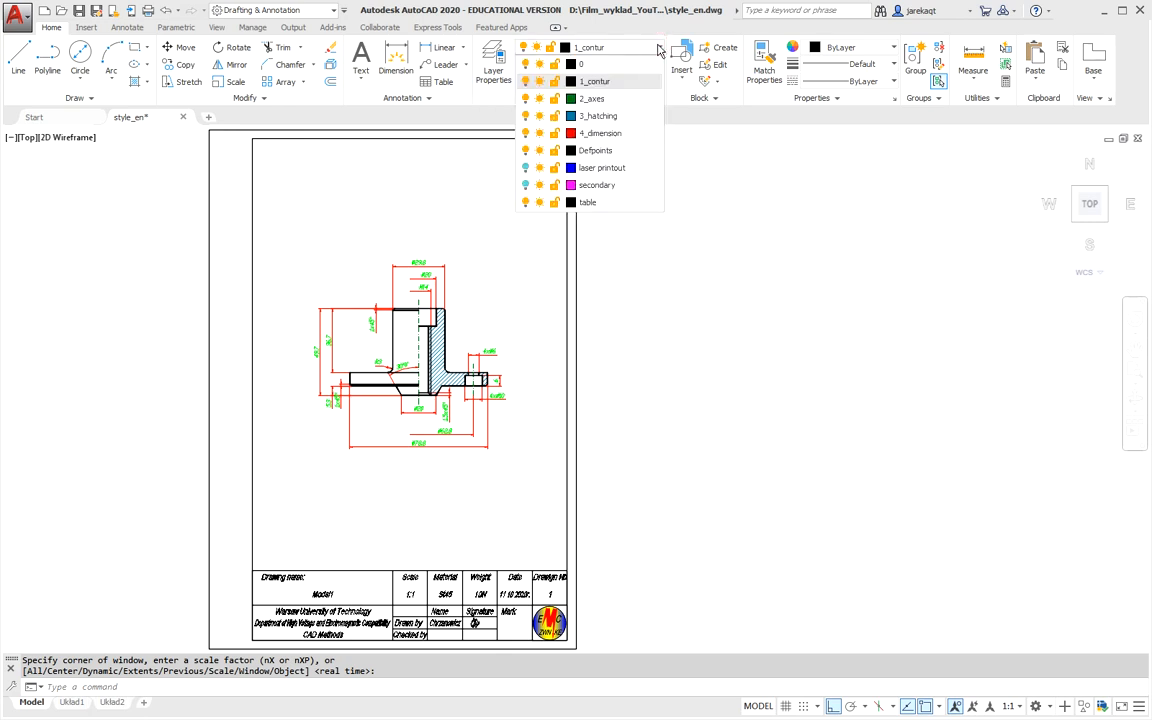
click(525, 168)
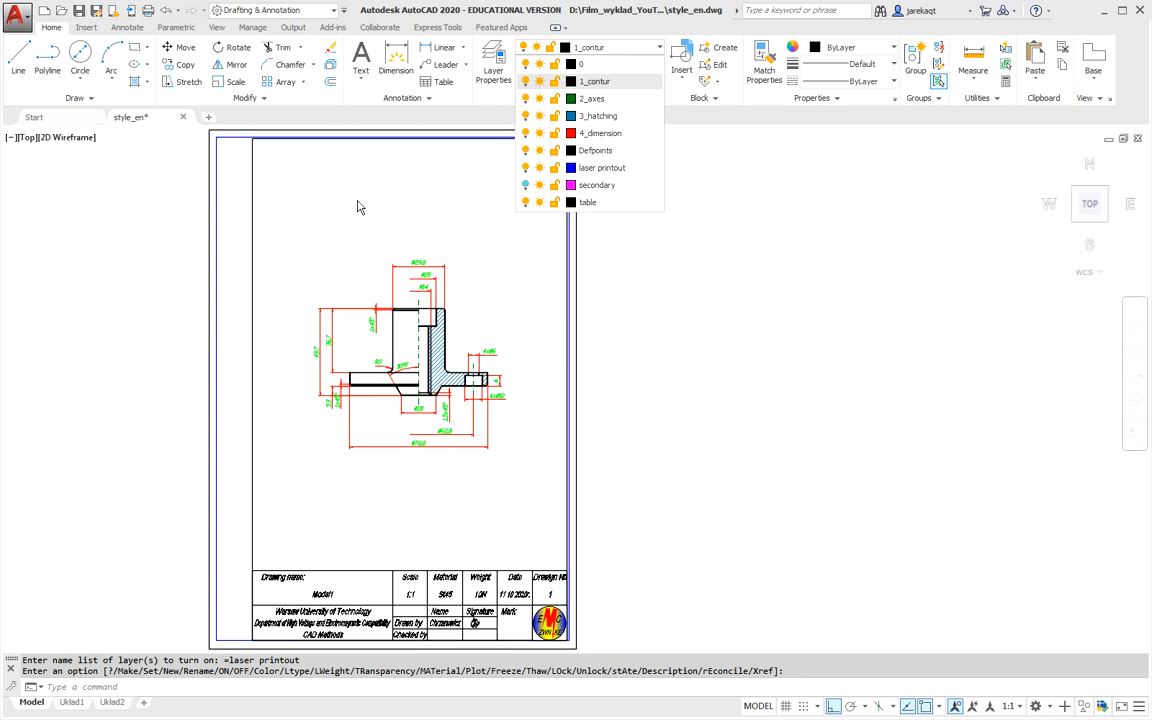
click(175, 211)
click(175, 213)
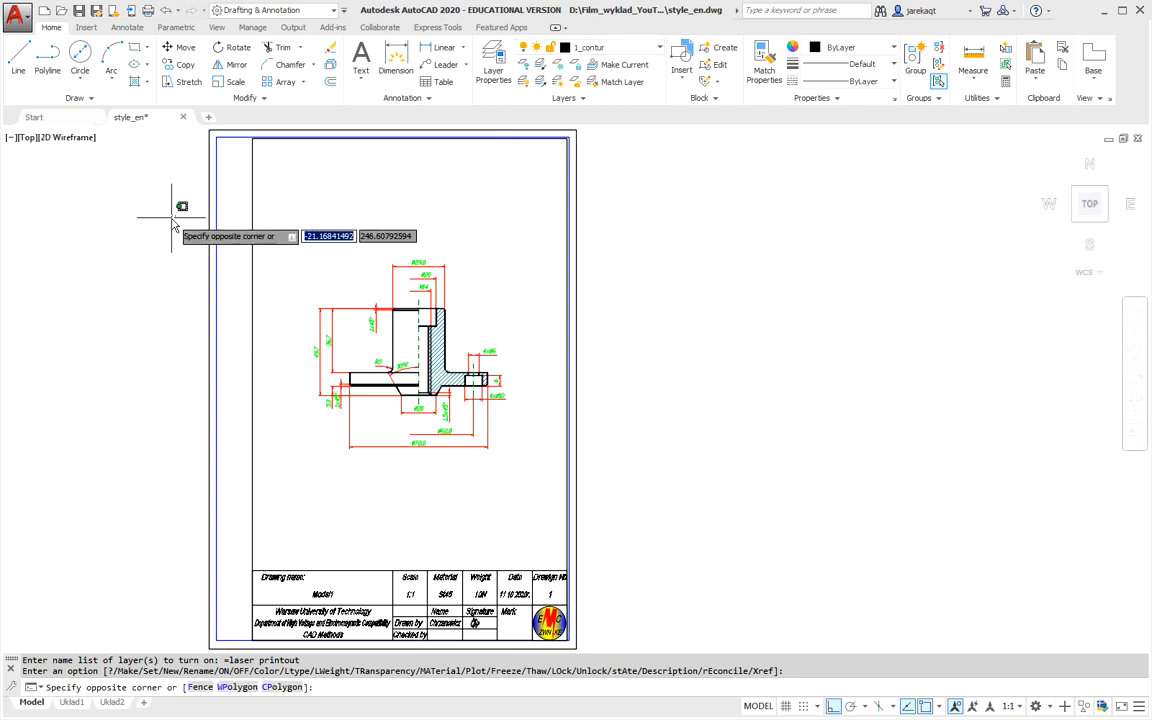
key(Escape)
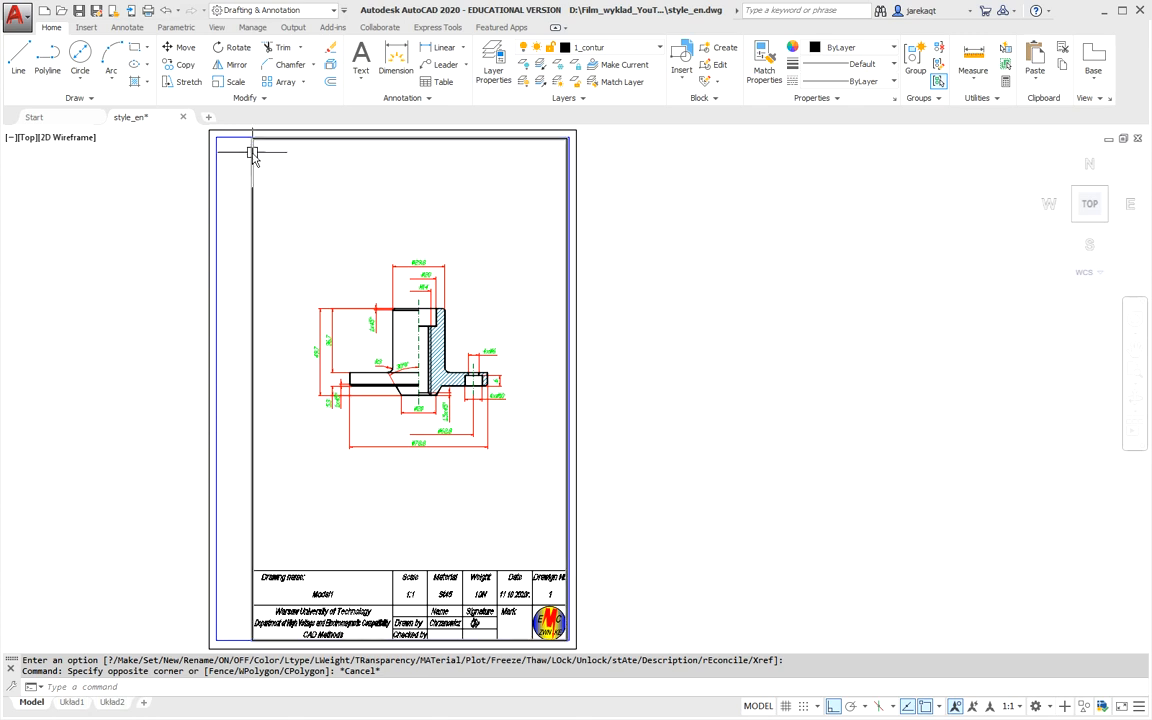
Examine the blue laser printout outline against the sheet edges, the inner frame and the title block.
scroll(251, 150, up, 2)
scroll(251, 152, down, 2)
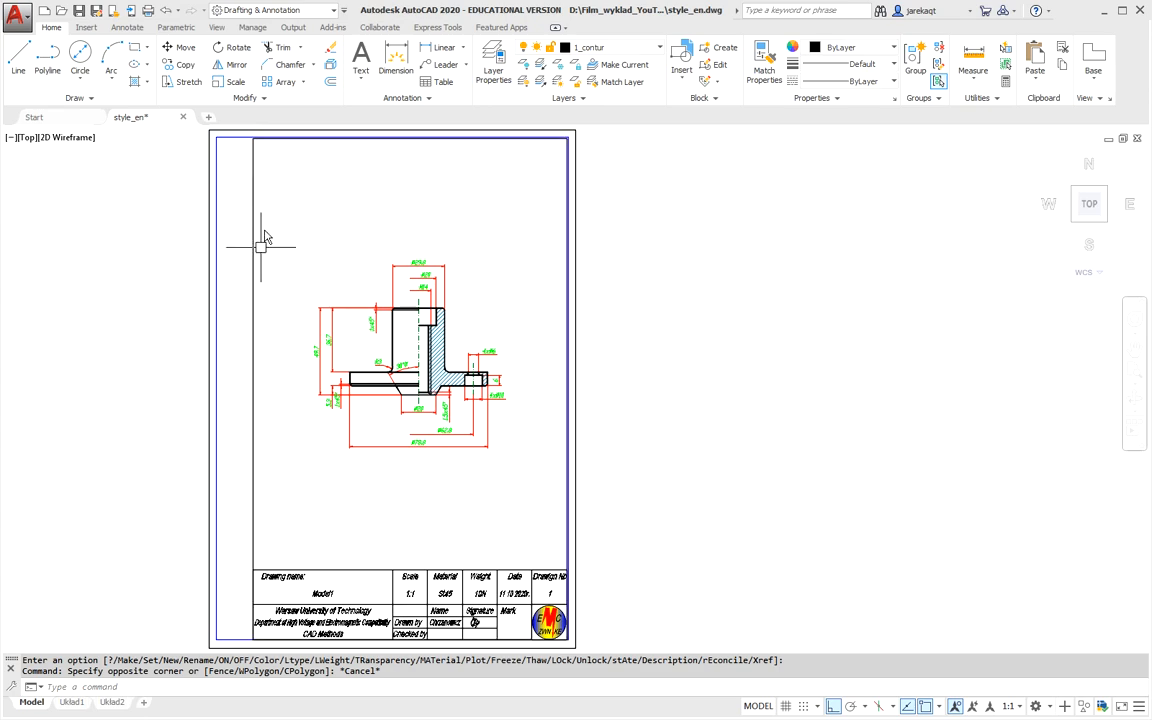
scroll(239, 646, up, 4)
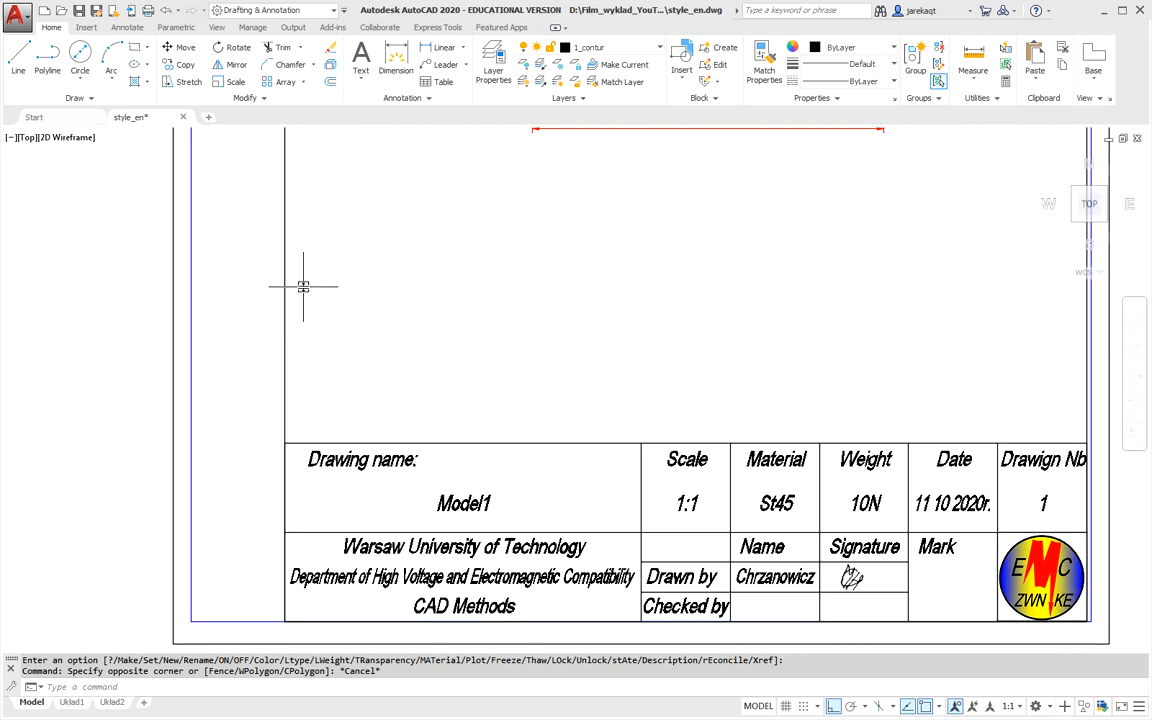
scroll(329, 226, down, 4)
middle_drag(355, 257, 359, 496)
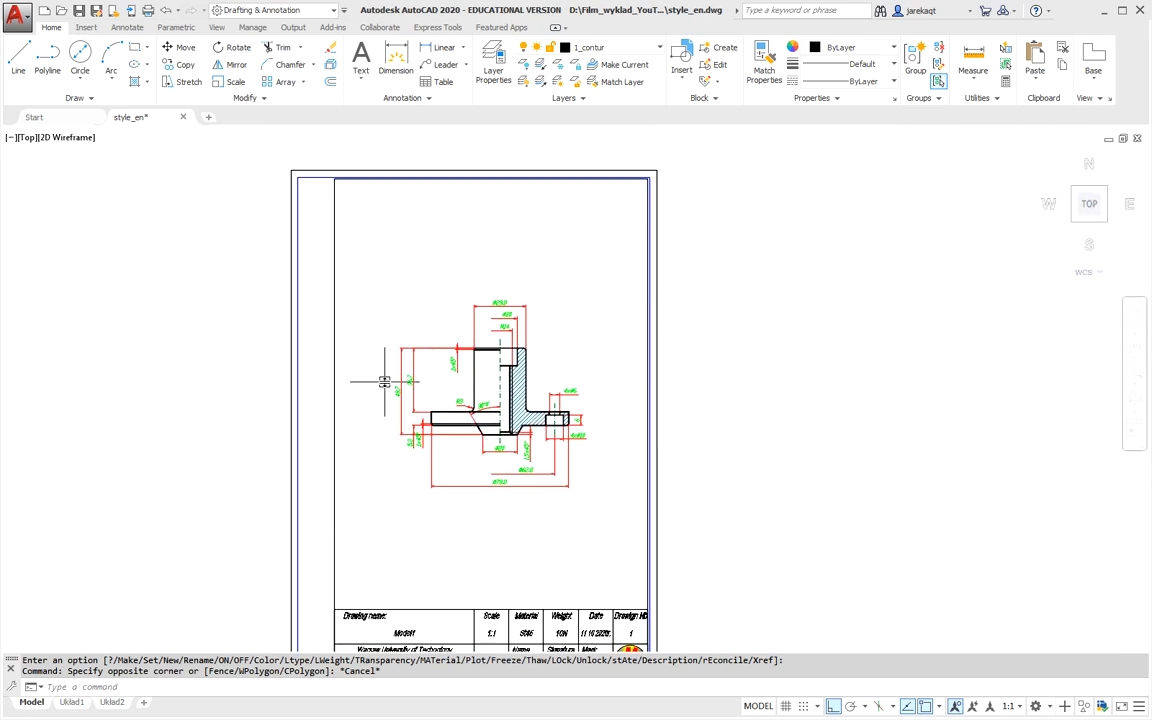
scroll(440, 186, up, 2)
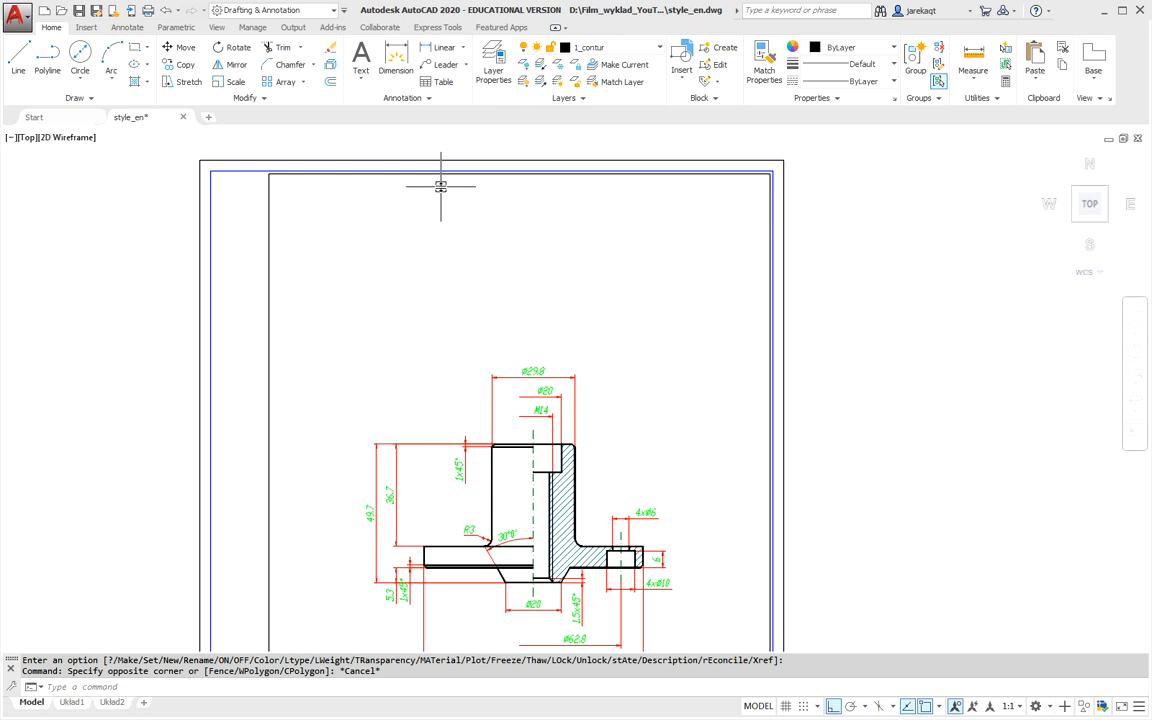
scroll(440, 186, down, 2)
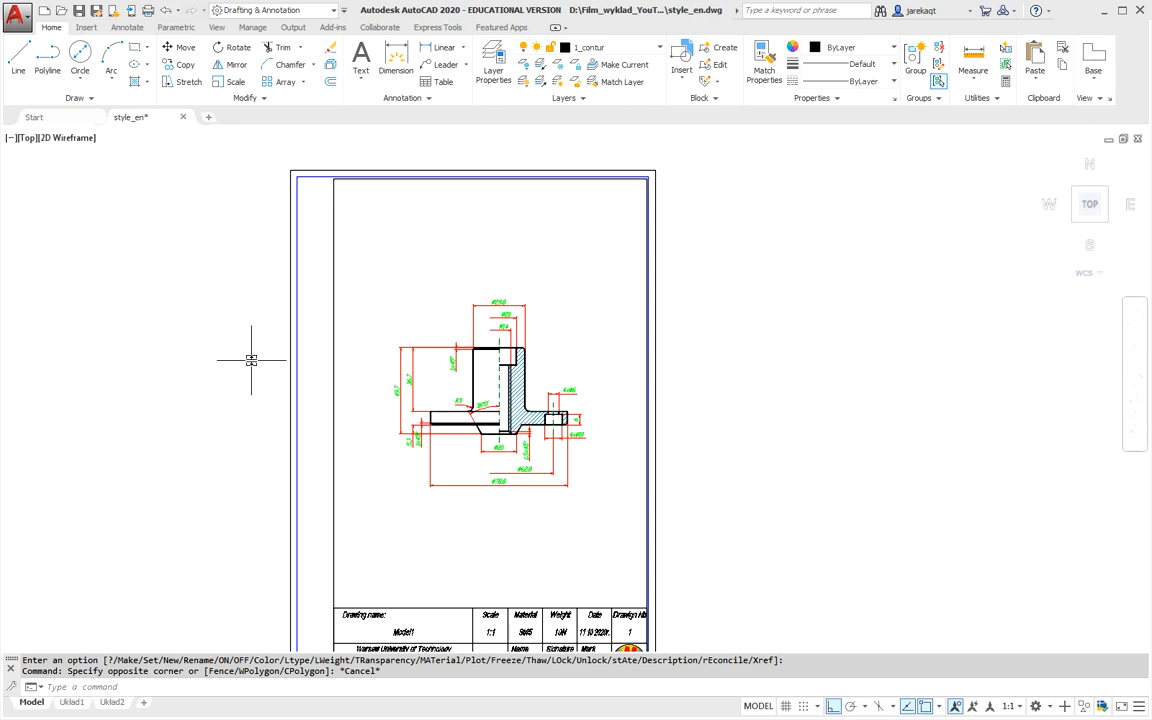
scroll(251, 360, down, 2)
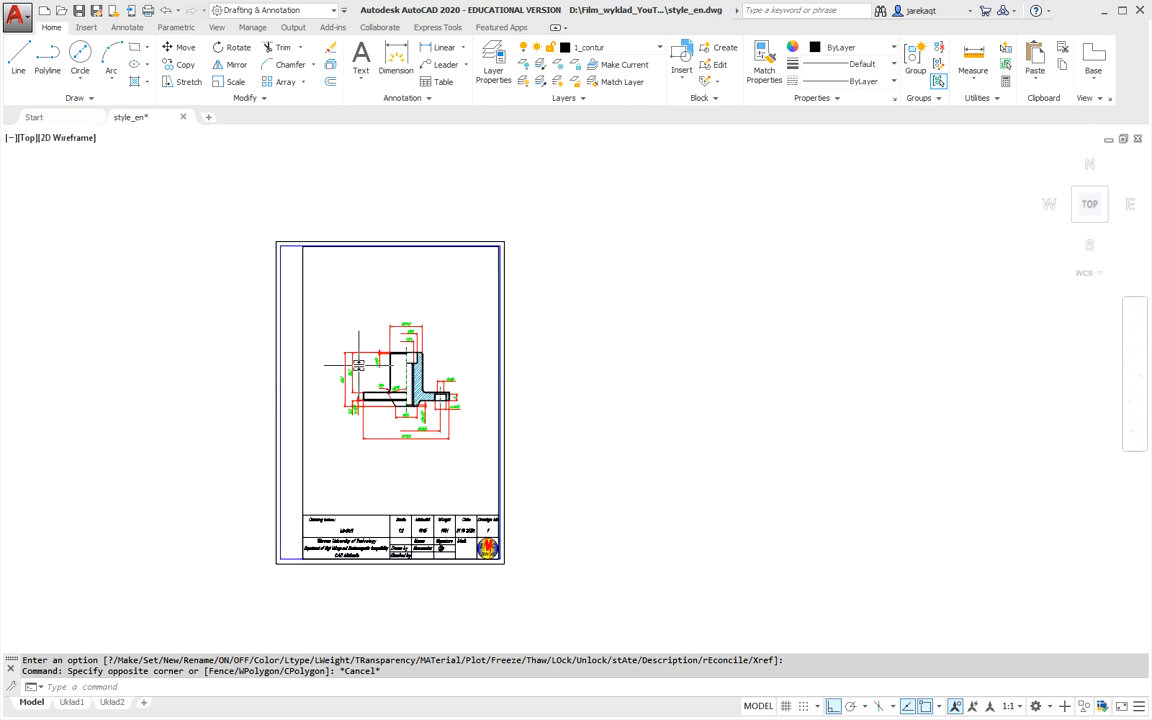